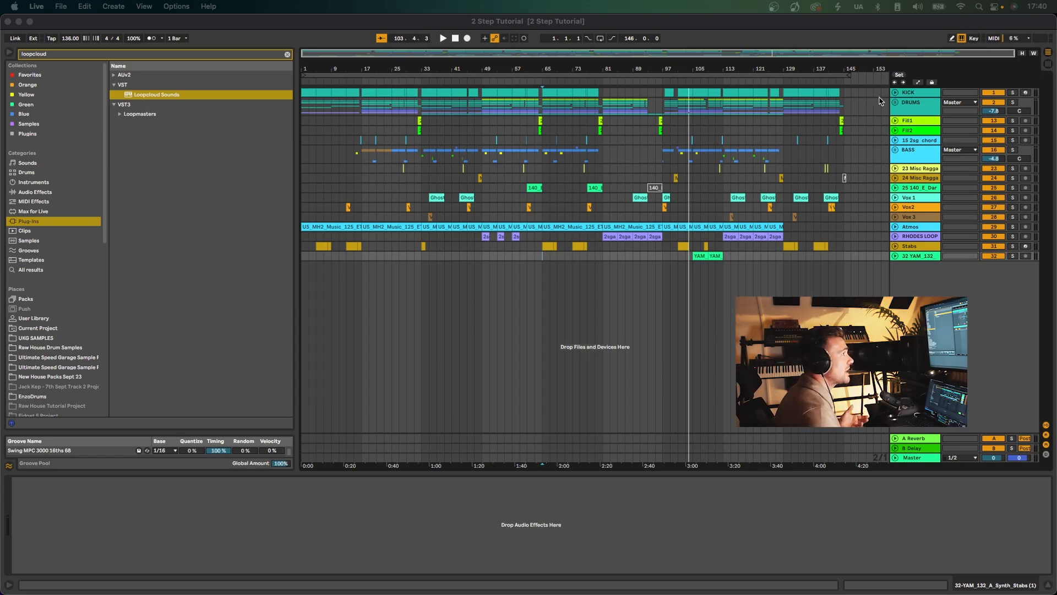
Unfold the DRUMS group to examine its individual tracks in the arrangement, and fold it back up.
click(896, 103)
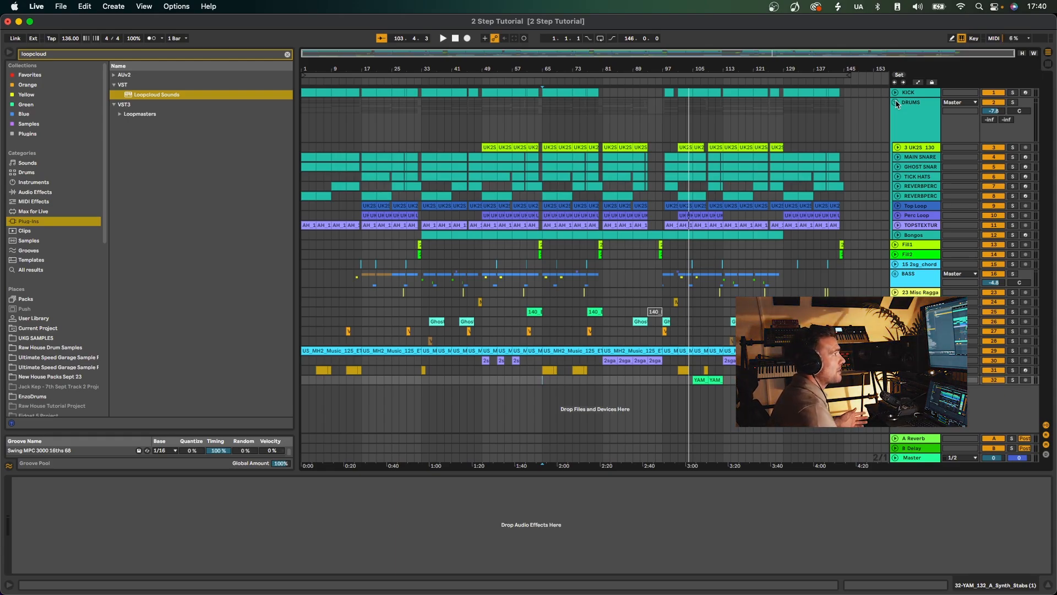
click(896, 104)
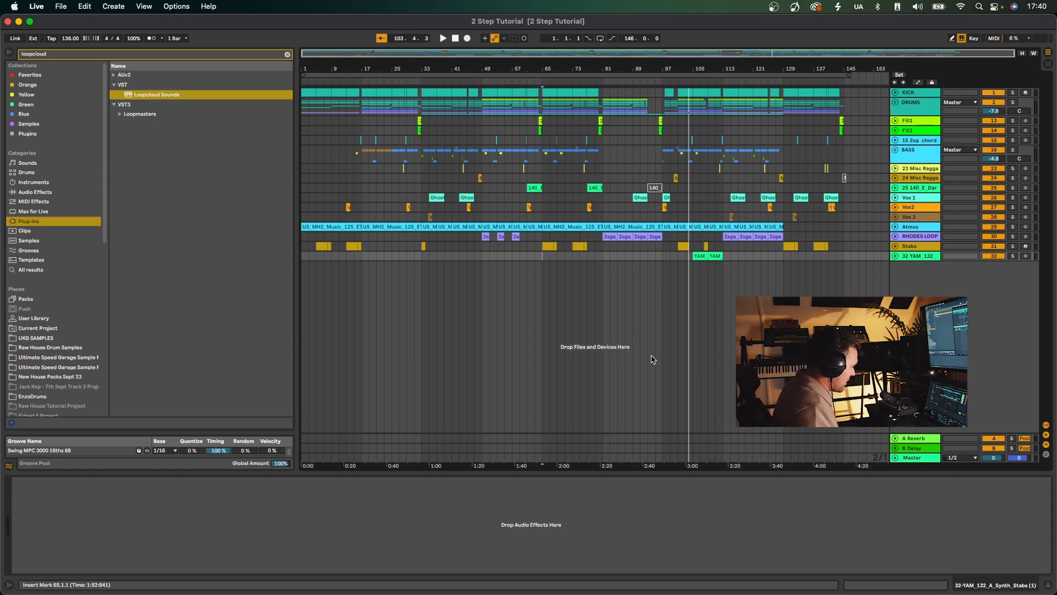
Switch to Chrome and look through the YouTube search results for El-B as reference tracks.
key(super+Tab)
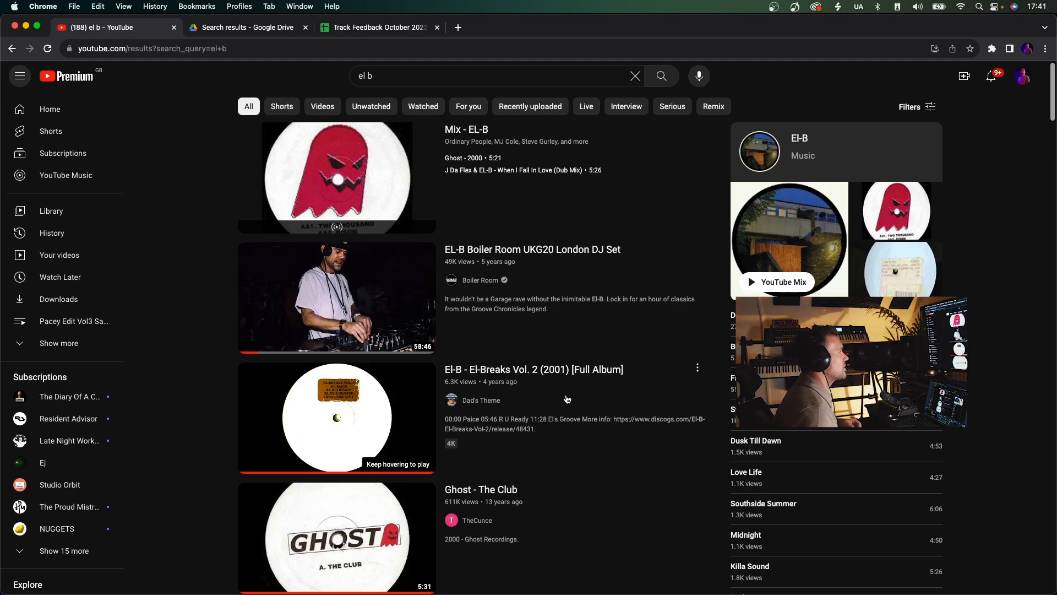
scroll(562, 402, down, 3)
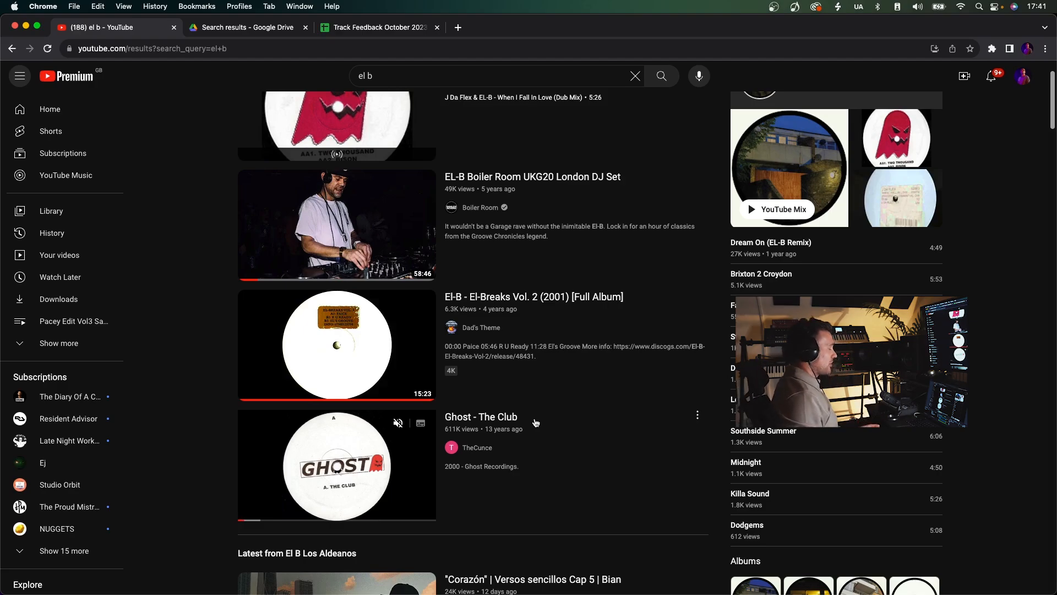
key(super+Tab)
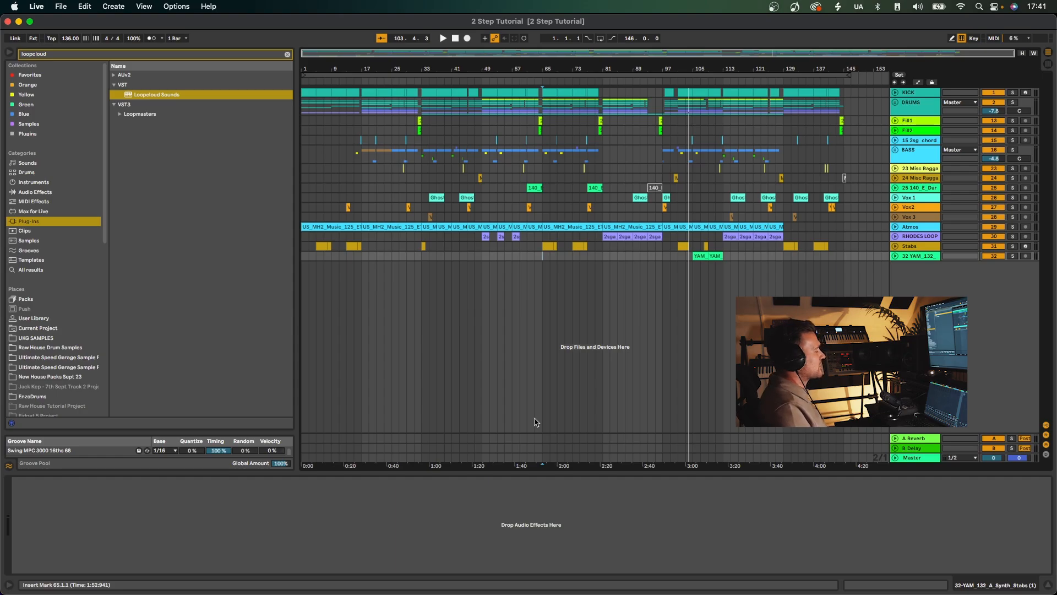
key(super+Tab)
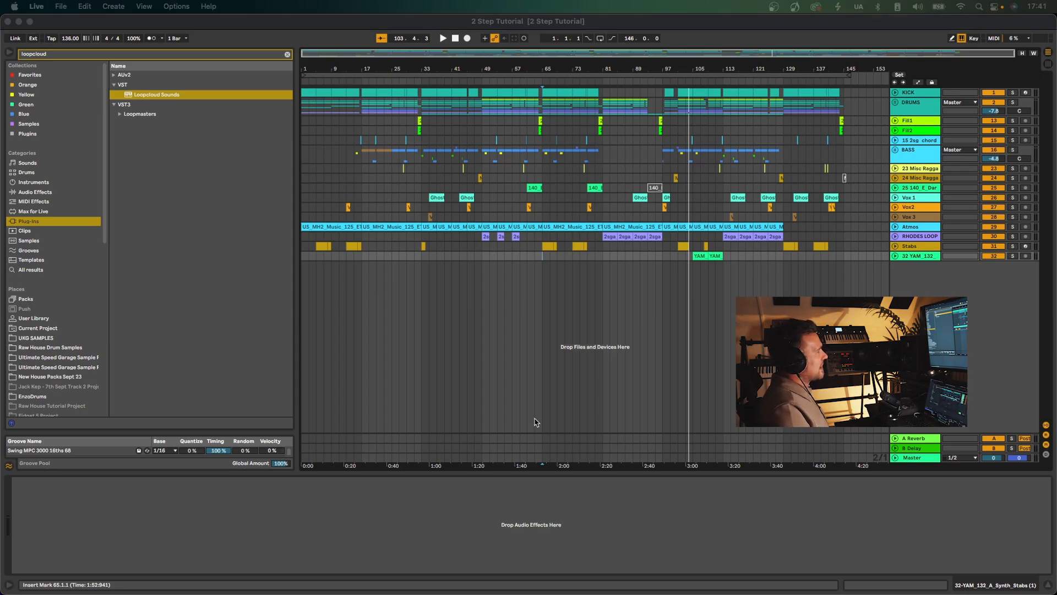
click(523, 406)
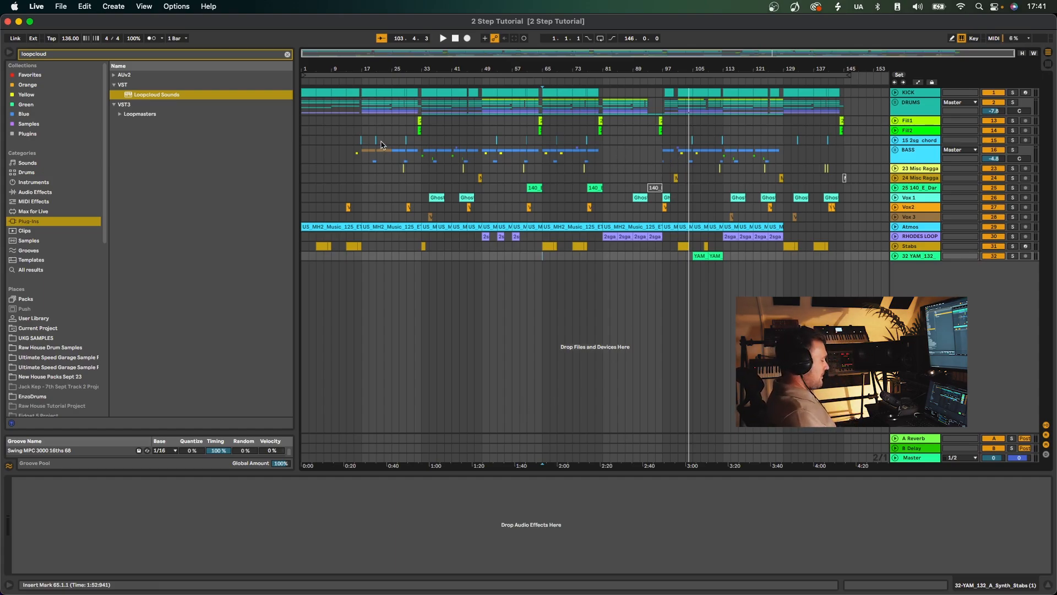
key(super+Tab)
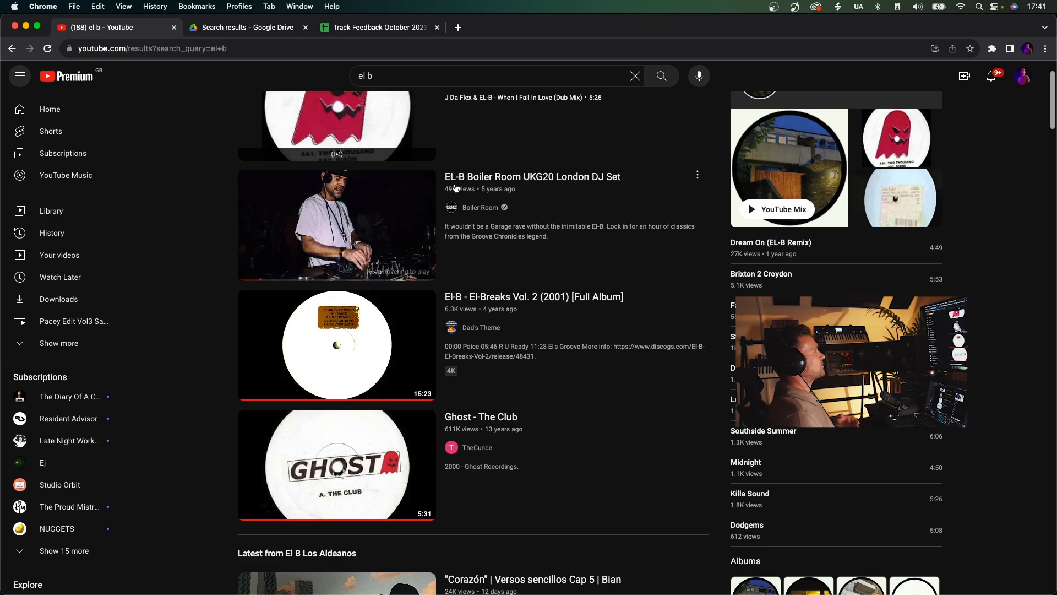
mouse_move(642, 414)
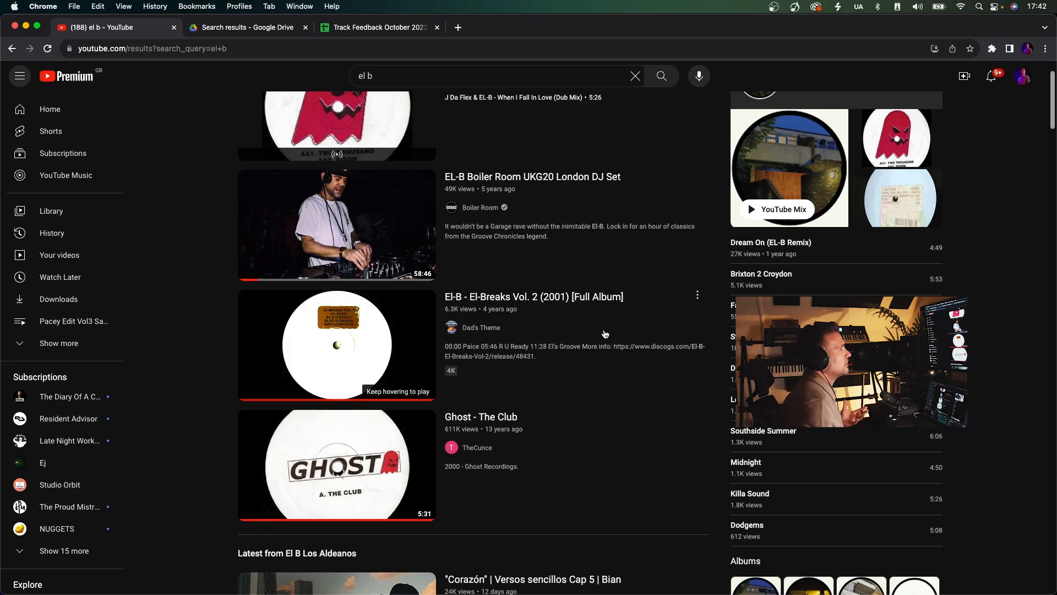
Open the video "Ghost - The Club" and listen to a short section from about 1:04, pausing in between.
click(481, 423)
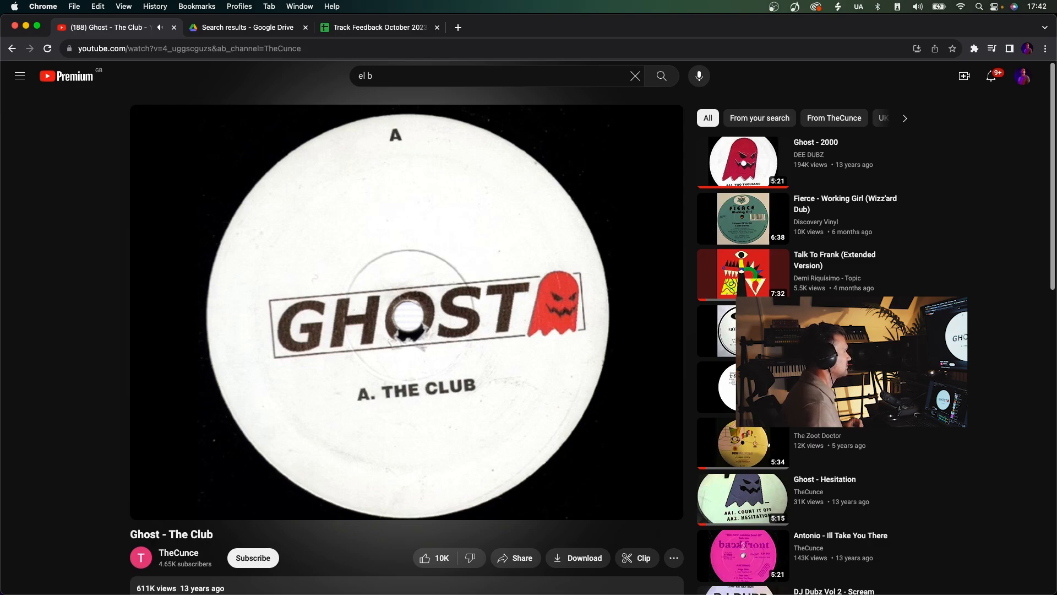
click(360, 368)
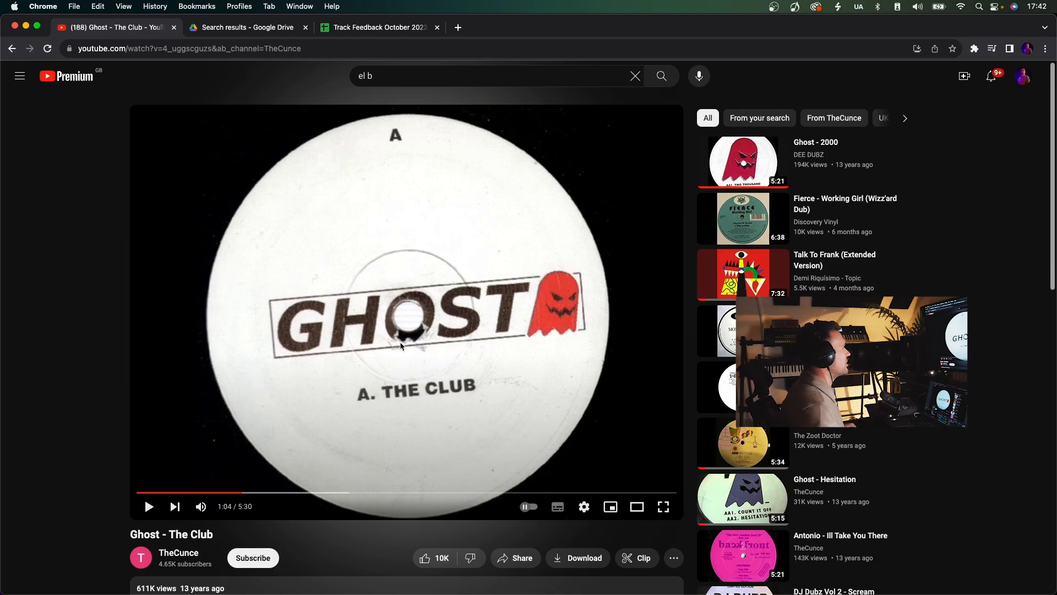
click(360, 386)
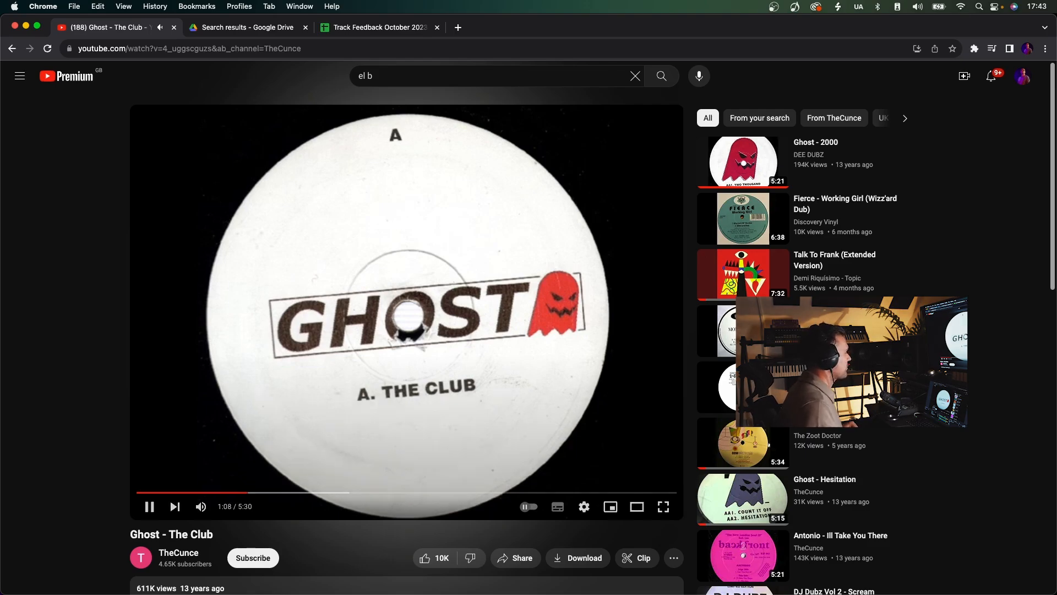
click(319, 460)
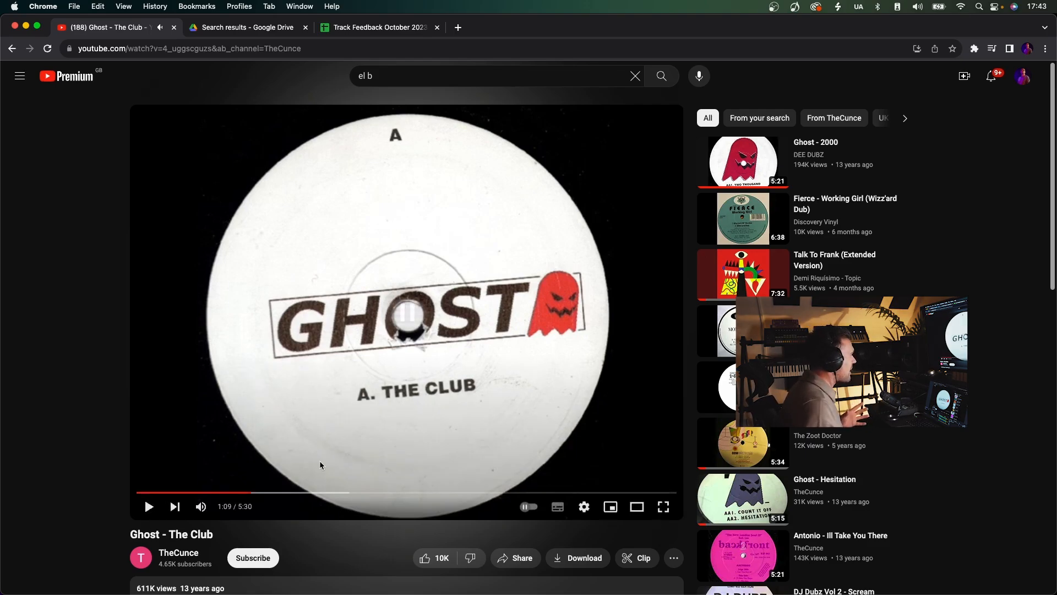
Jump to about 1:51 in "Ghost - The Club" and listen in short stretches up to about 2:01.
click(318, 493)
click(350, 442)
click(352, 444)
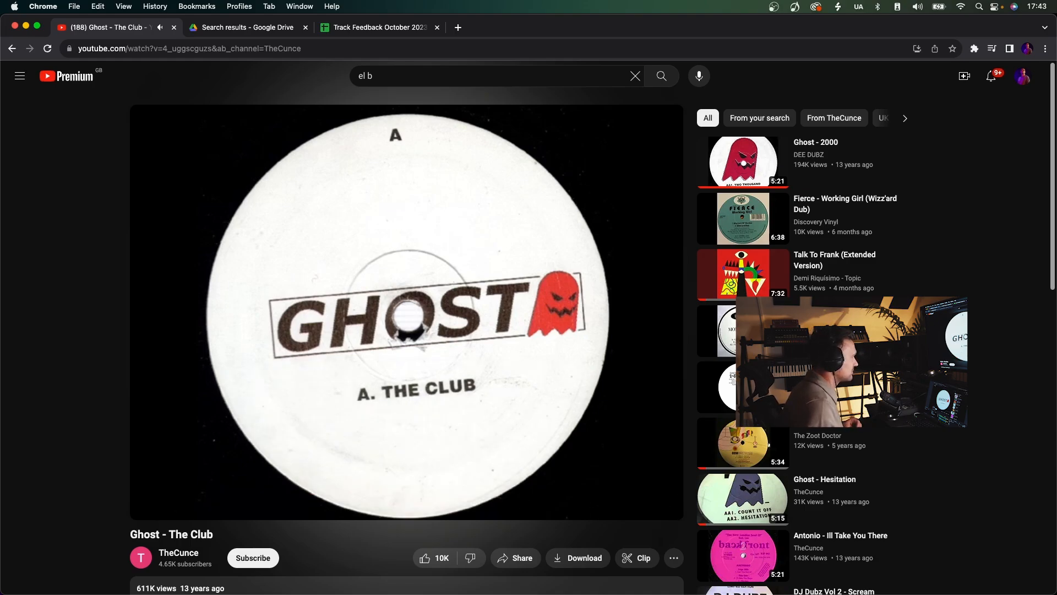
click(336, 430)
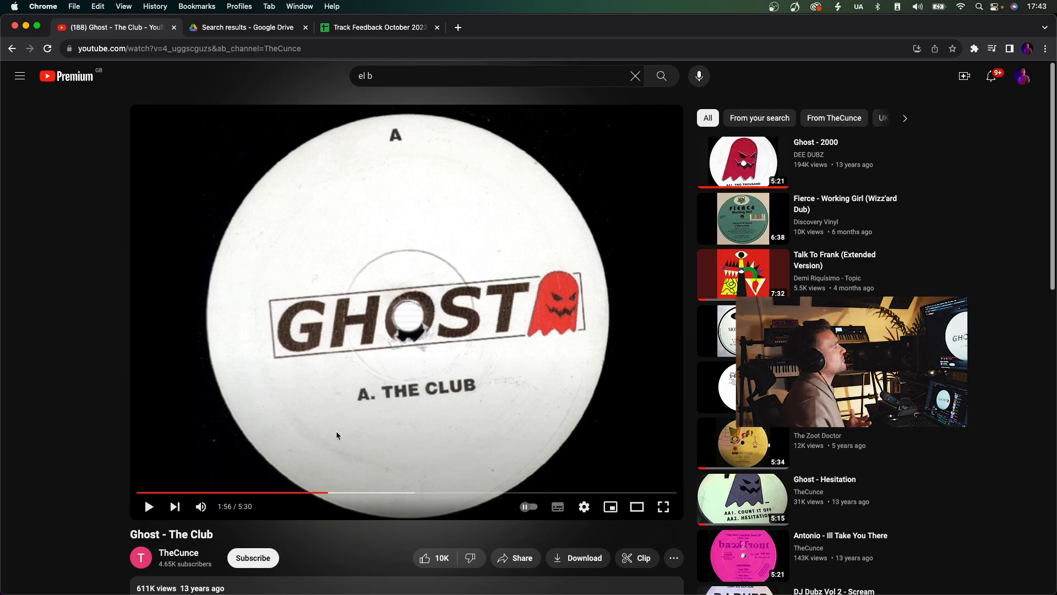
click(428, 359)
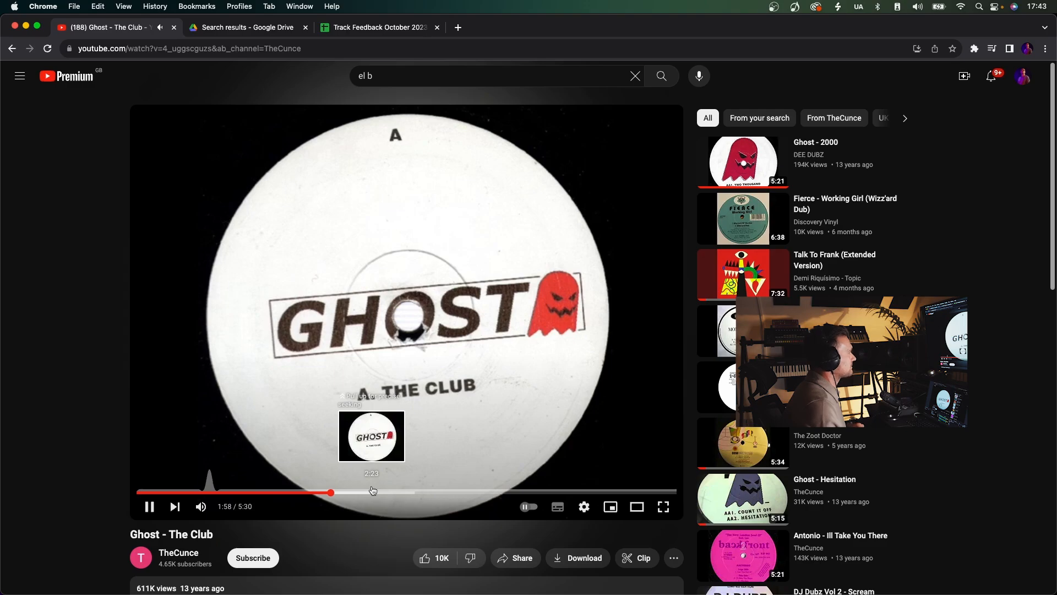
click(389, 437)
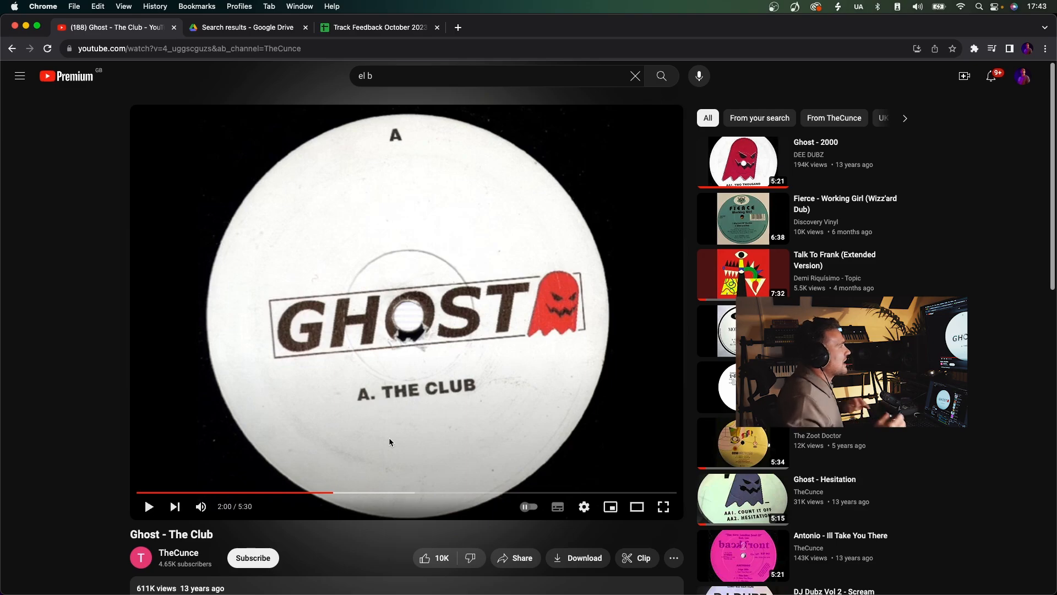
click(391, 455)
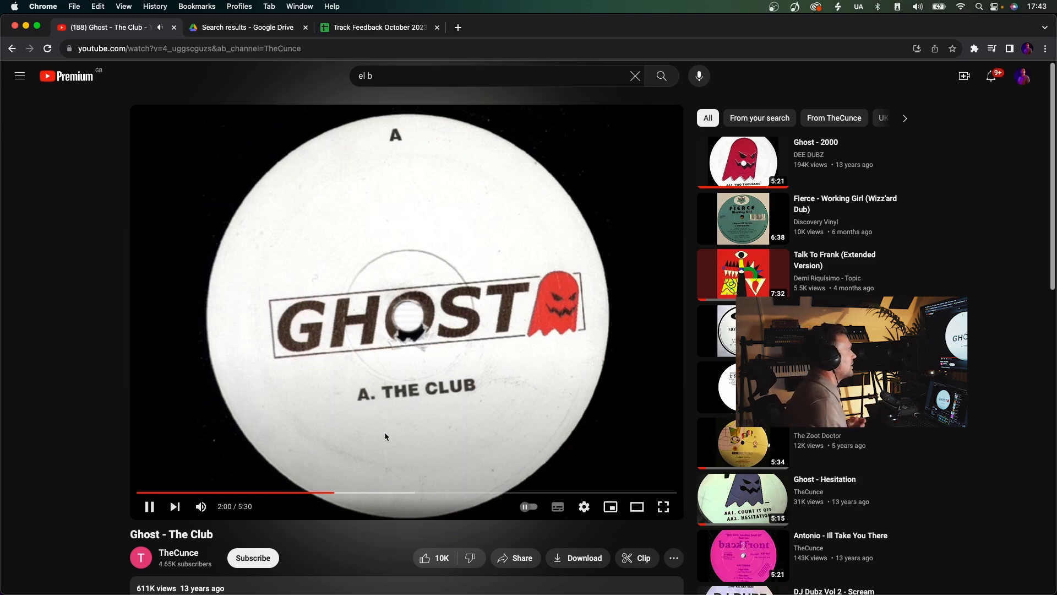
click(385, 431)
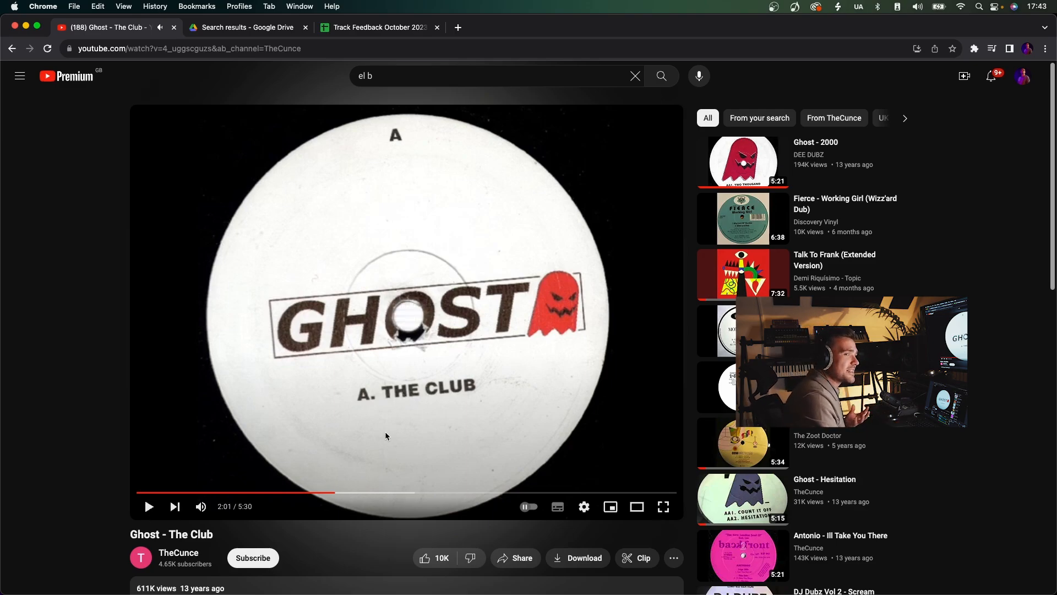
Listen to "Ghost - The Club" from about 2:32 and about 3:14, and return to the search results.
click(387, 493)
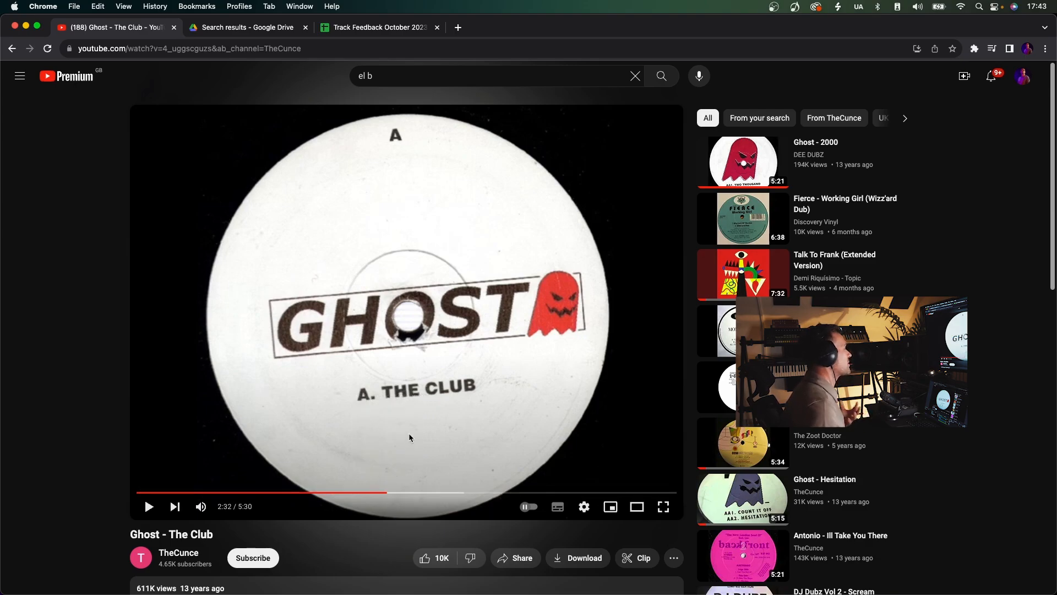
click(411, 427)
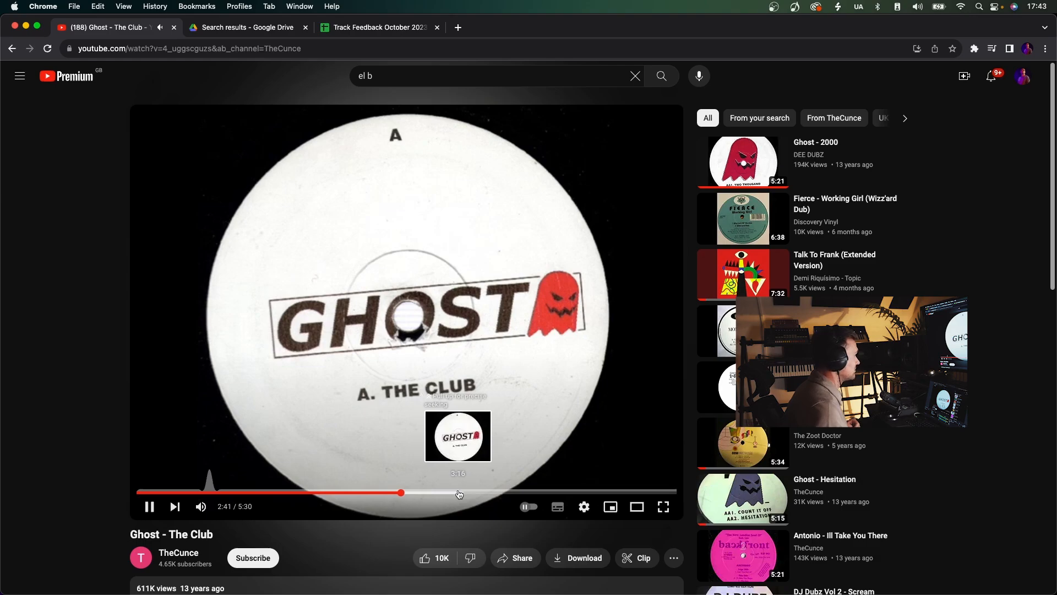
click(457, 492)
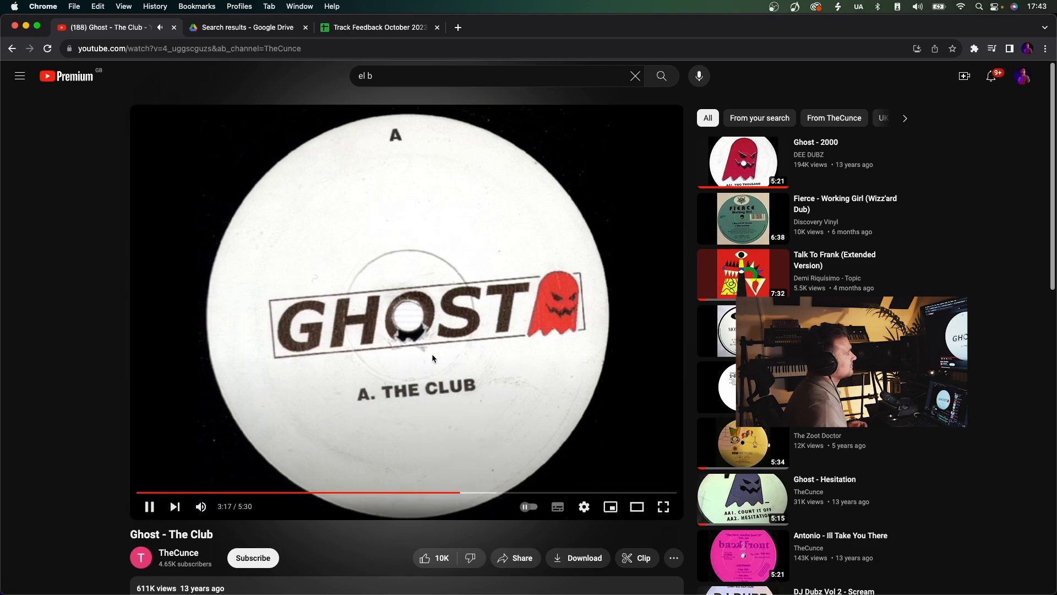
click(405, 318)
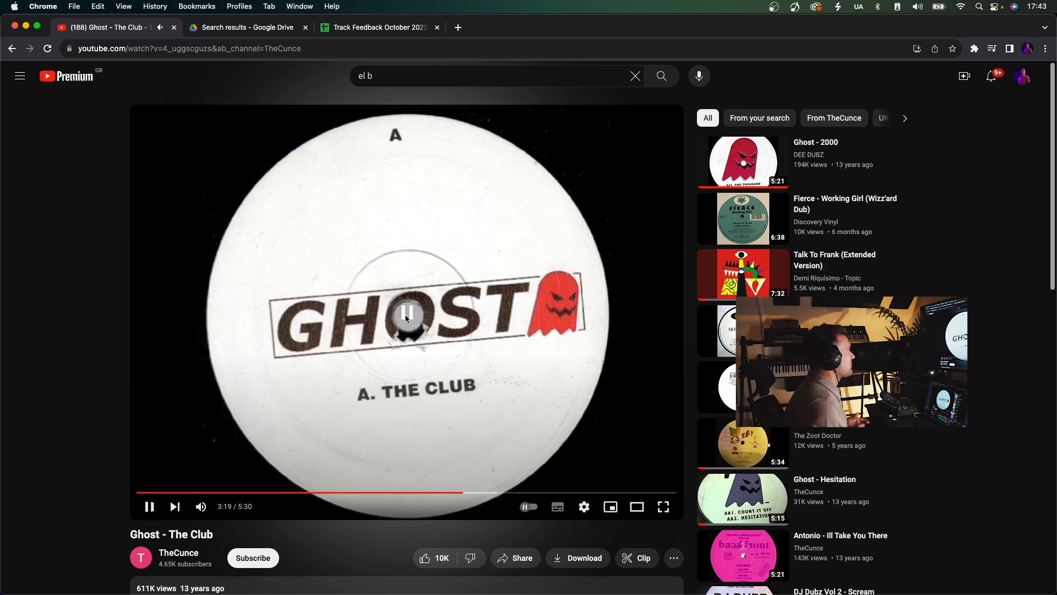
key(super+bracketleft)
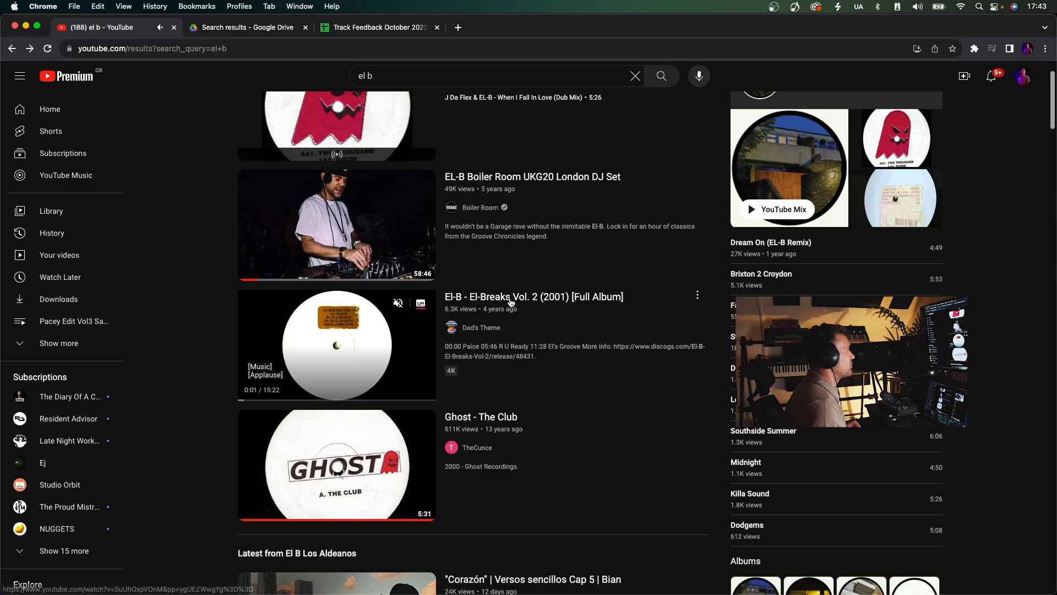
Open "El-B - El-Breaks Vol. 2 (2001) [Full Album]" and listen to sections from about 0:55 and 2:56.
click(504, 304)
click(102, 474)
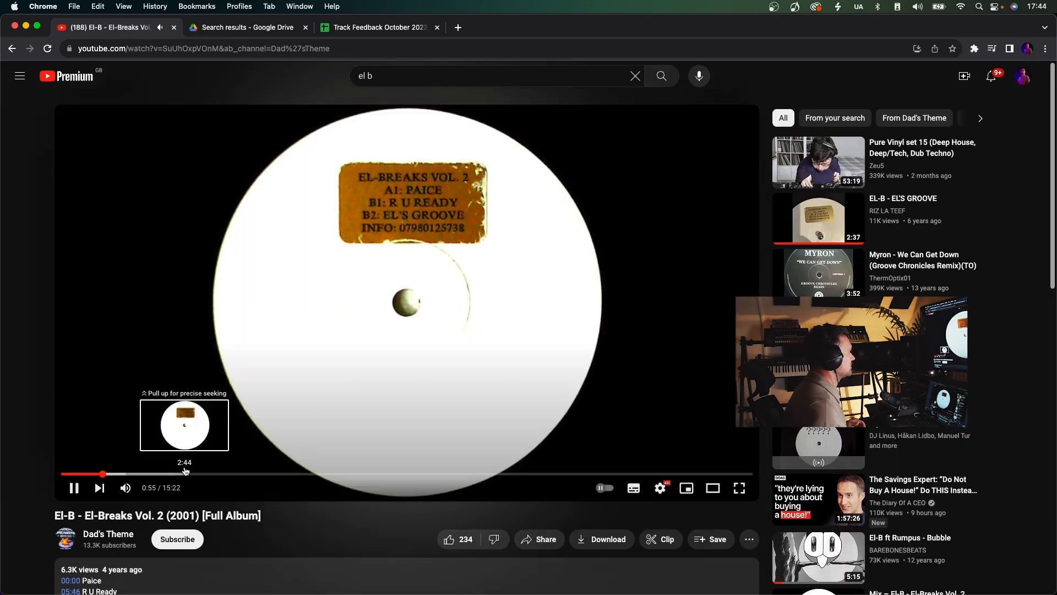
click(351, 368)
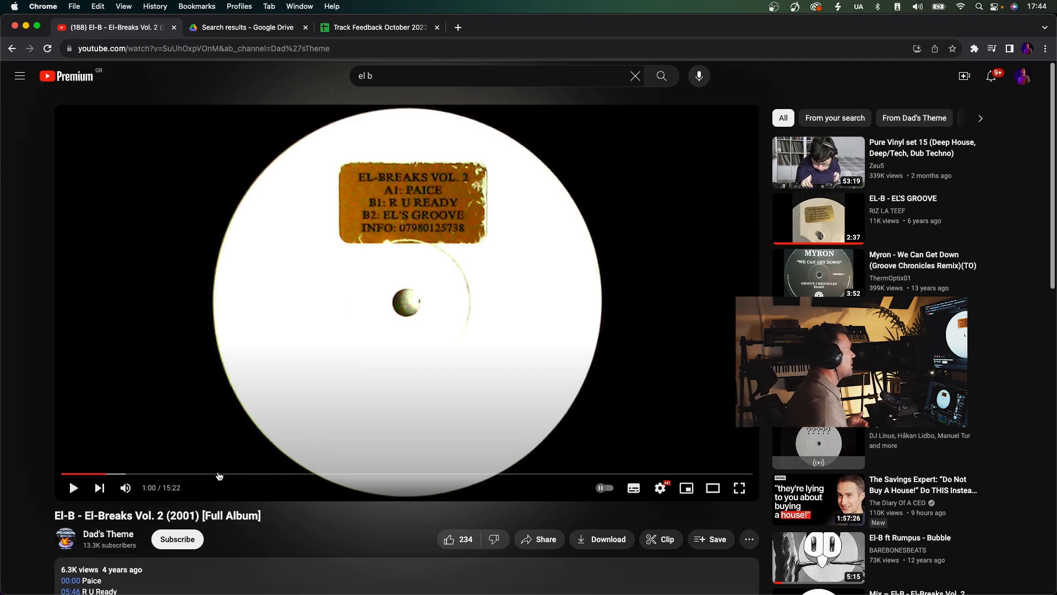
click(193, 474)
click(348, 399)
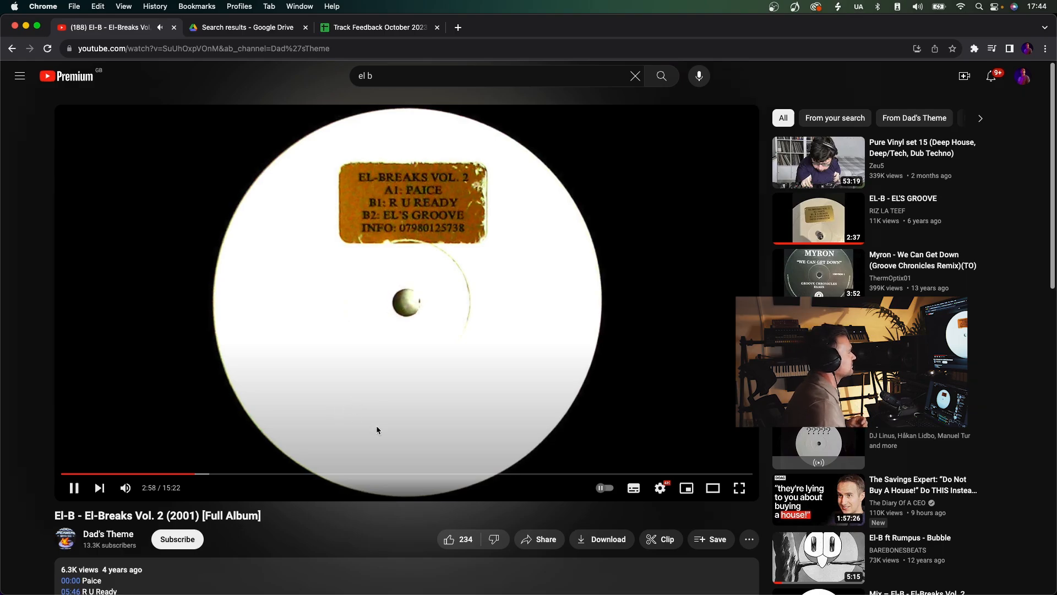
click(419, 411)
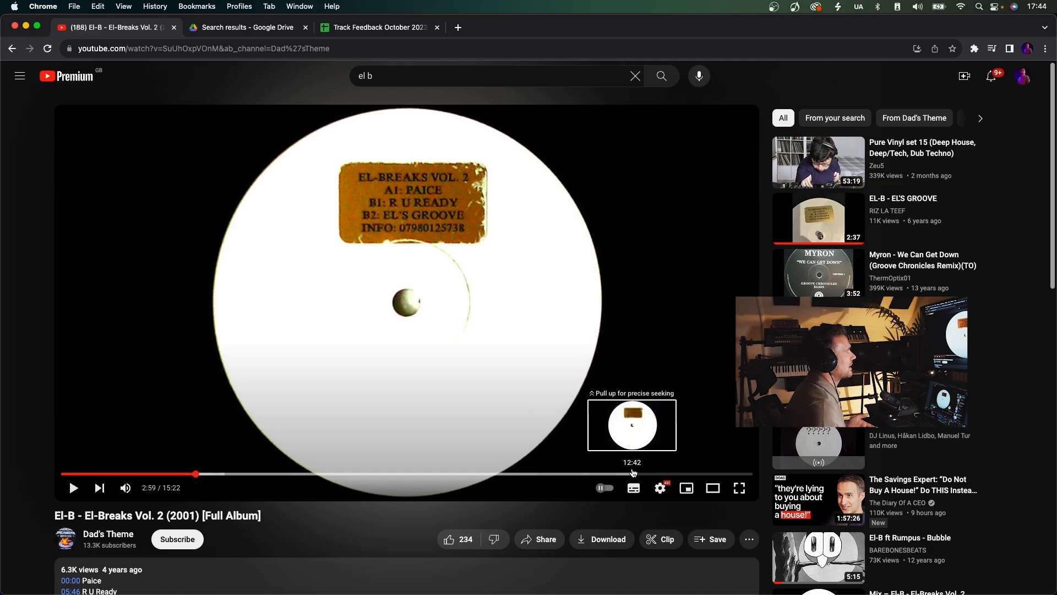
Sample the El-Breaks album from about 12:42 through 13:40, skipping ahead in short jumps, and return to the search results.
click(633, 474)
click(529, 332)
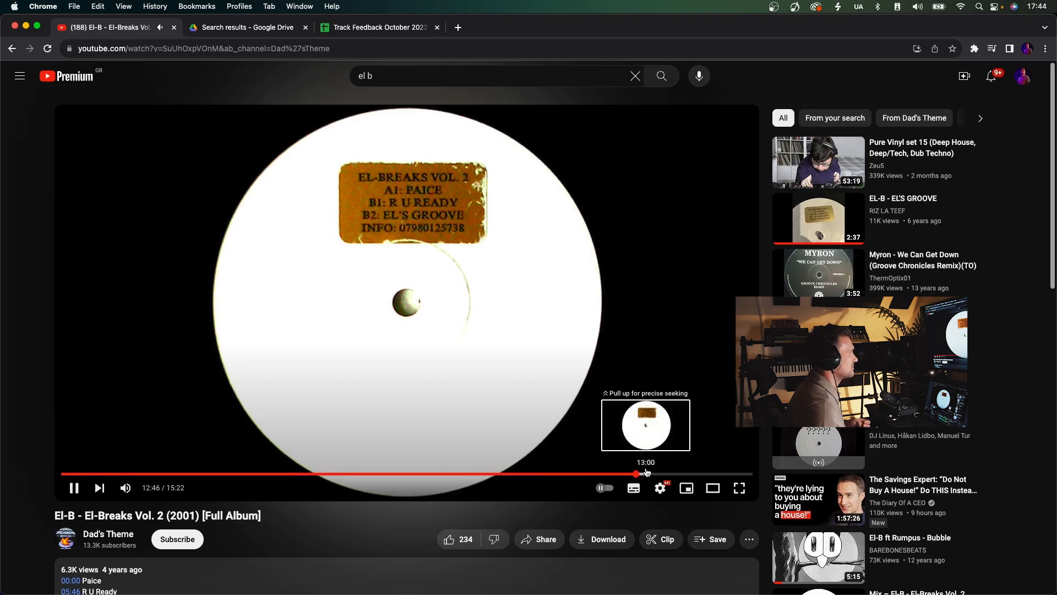
click(646, 474)
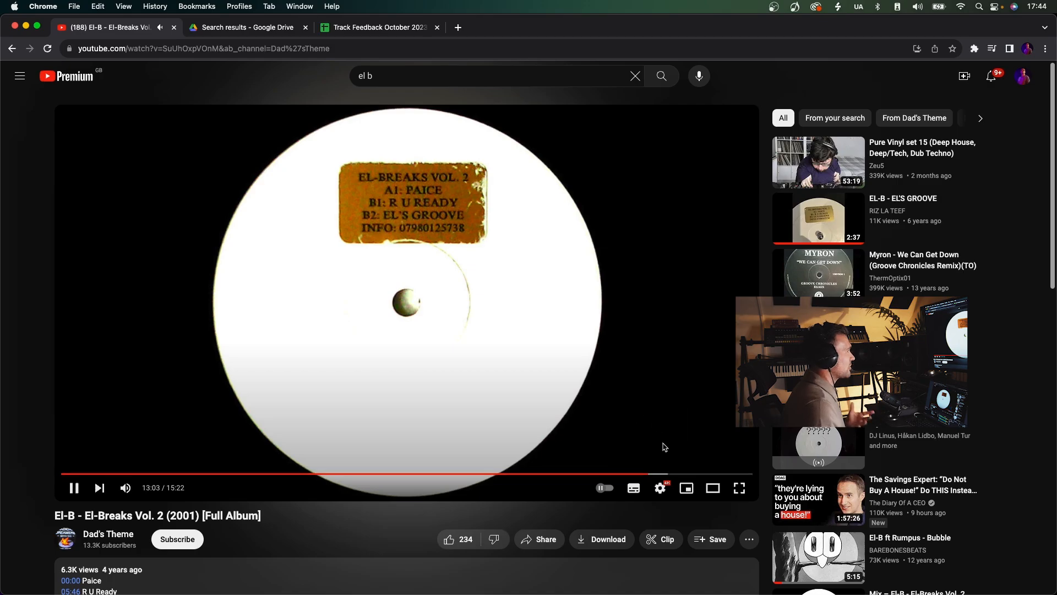
click(664, 472)
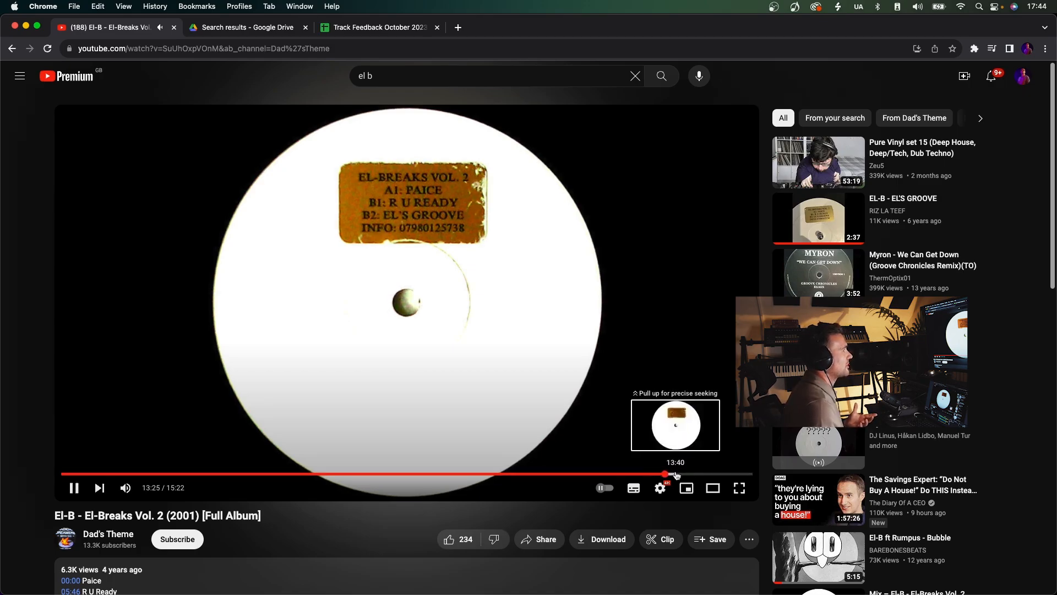
click(677, 472)
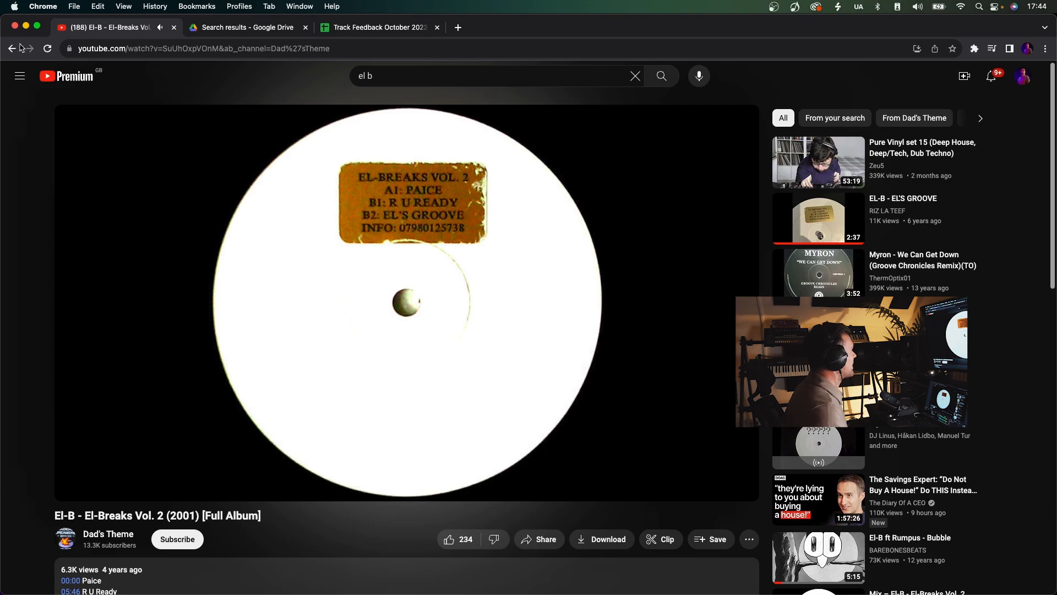
key(super+bracketleft)
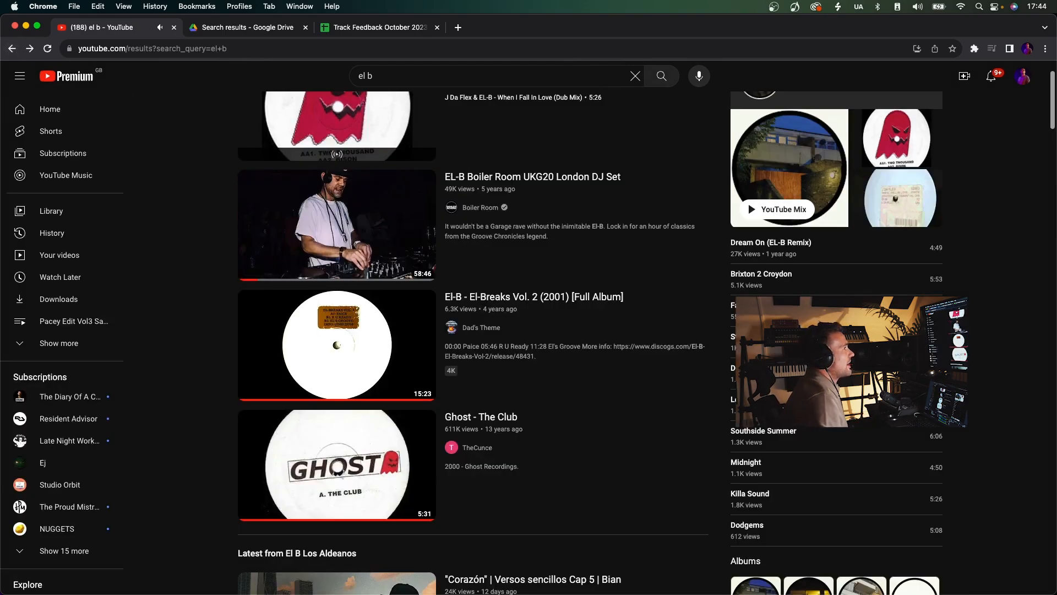
Look over the current results and search YouTube for Groove Chronicles.
scroll(556, 281, down, 7)
scroll(685, 276, up, 8)
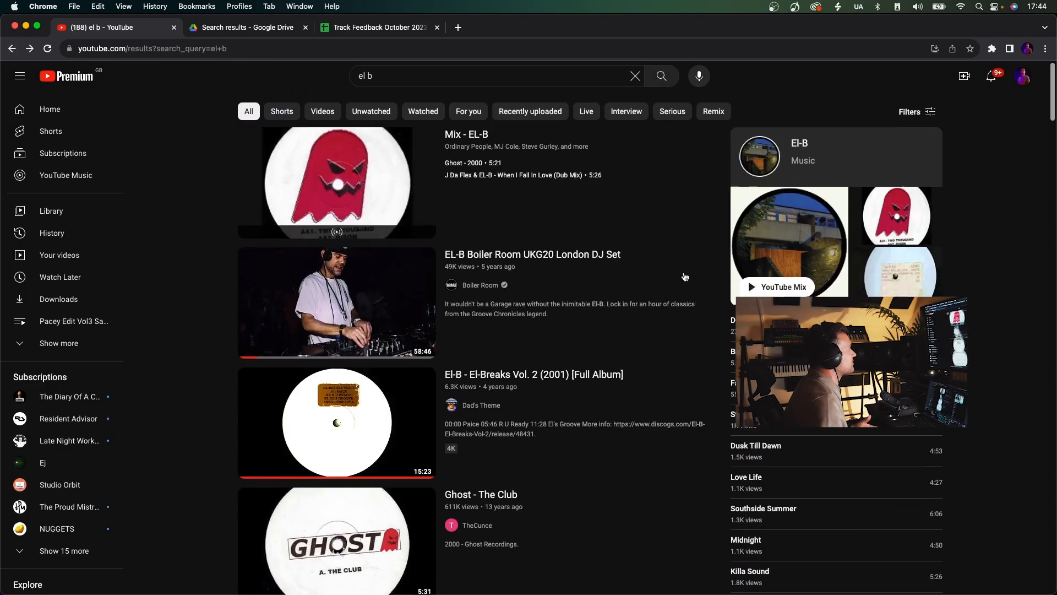
triple_click(397, 77)
text(g)
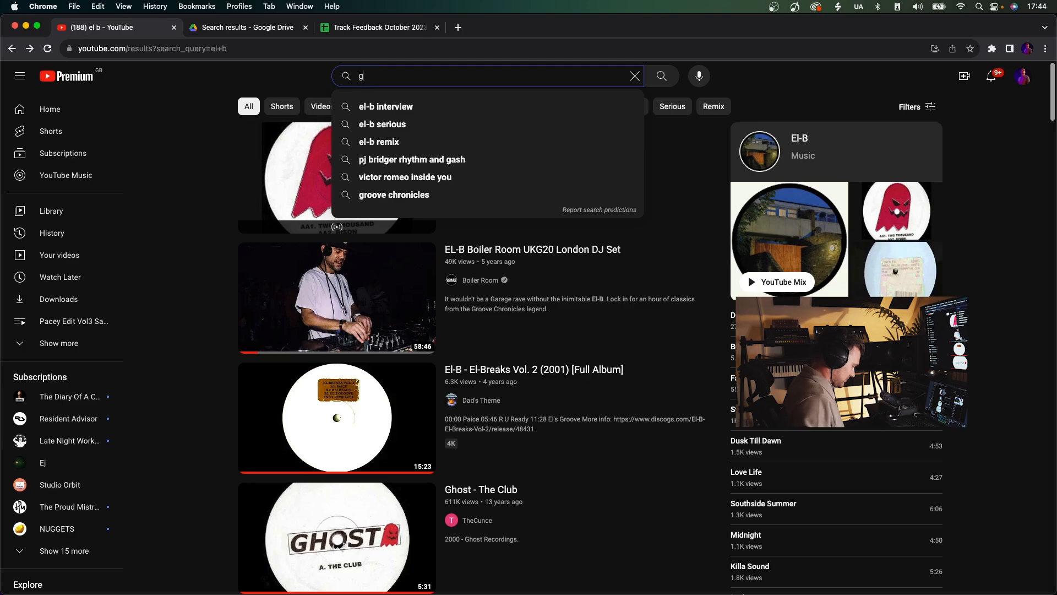
text(hroove chronicles)
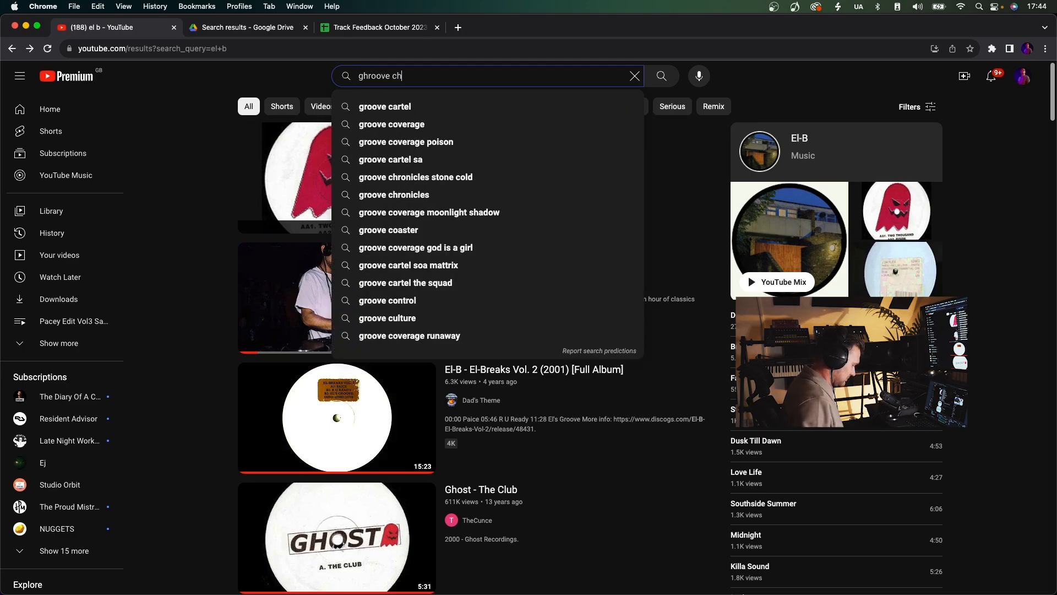
key(Return)
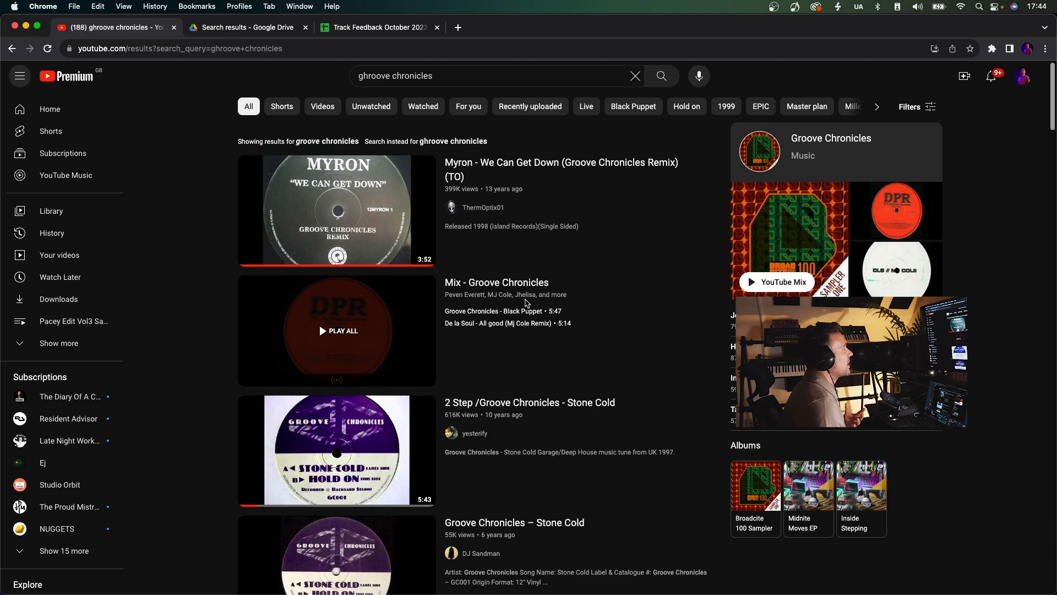
Open the Groove Chronicles mix and listen to "Groove Chronicles - Black Puppet" from about 1:10, pausing once.
click(528, 313)
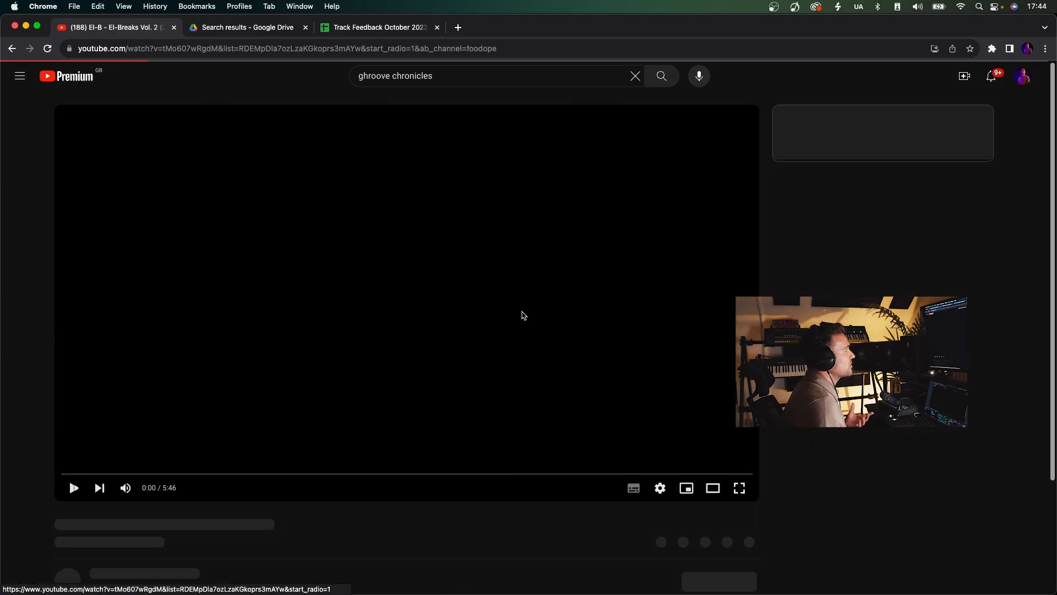
click(197, 473)
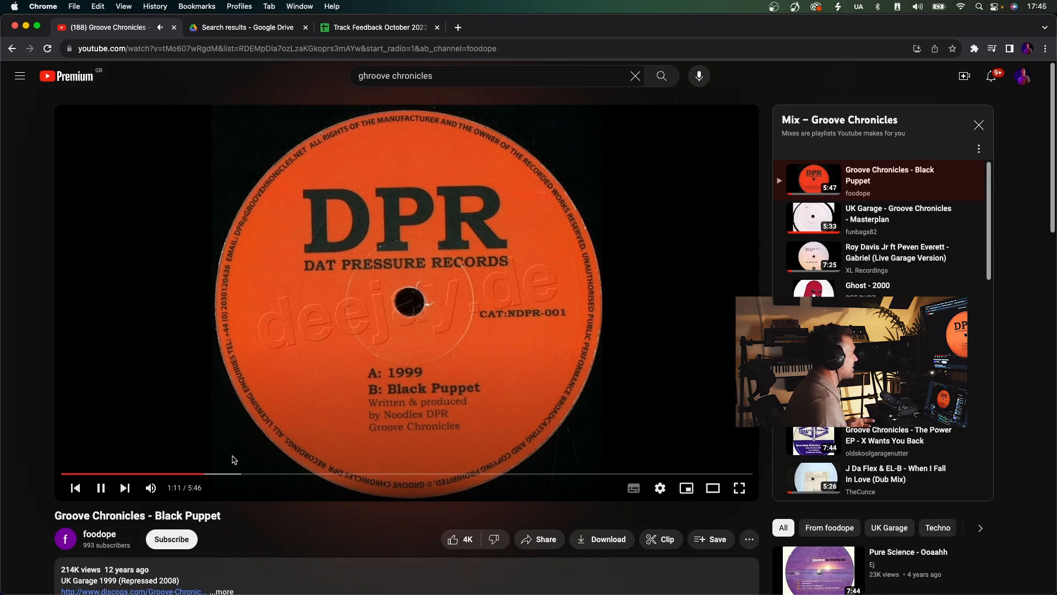
click(332, 380)
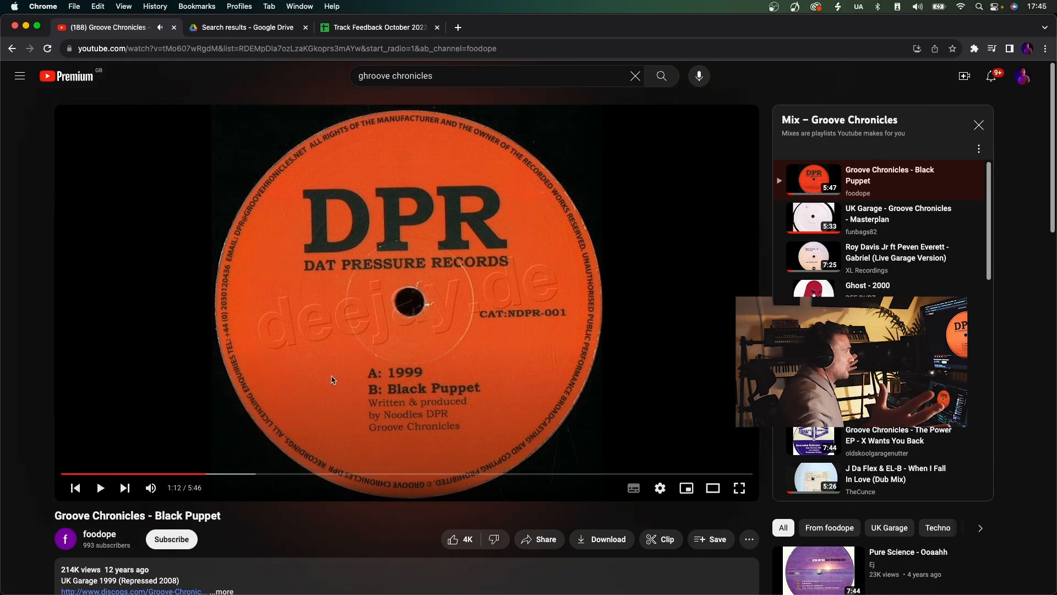
click(360, 356)
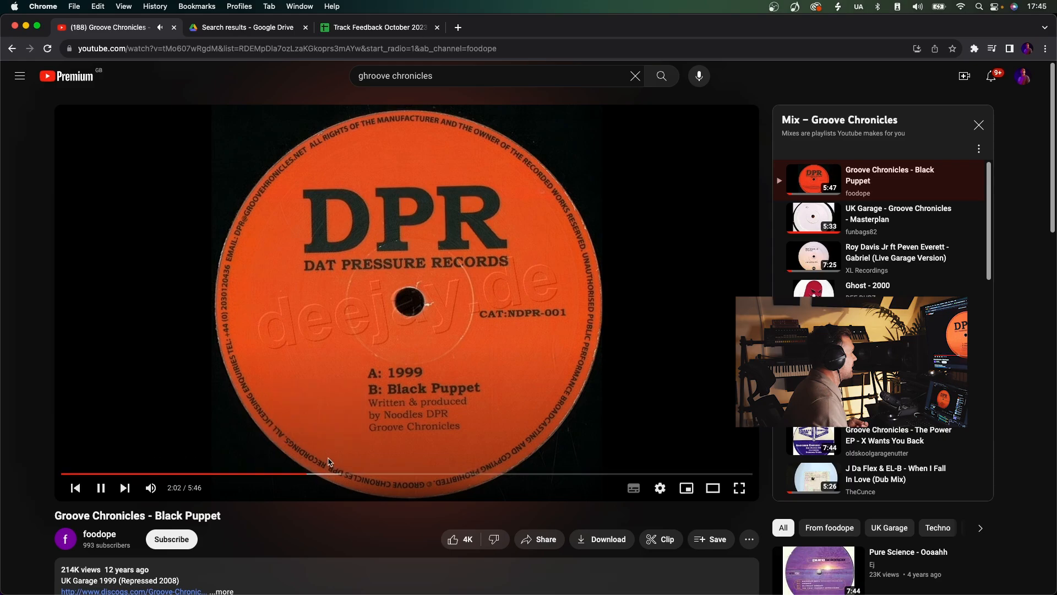
Listen to "Black Puppet" around 2:02 with a pause, and return to the Groove Chronicles search results.
scroll(328, 461, down, 3)
scroll(347, 407, up, 1)
click(353, 385)
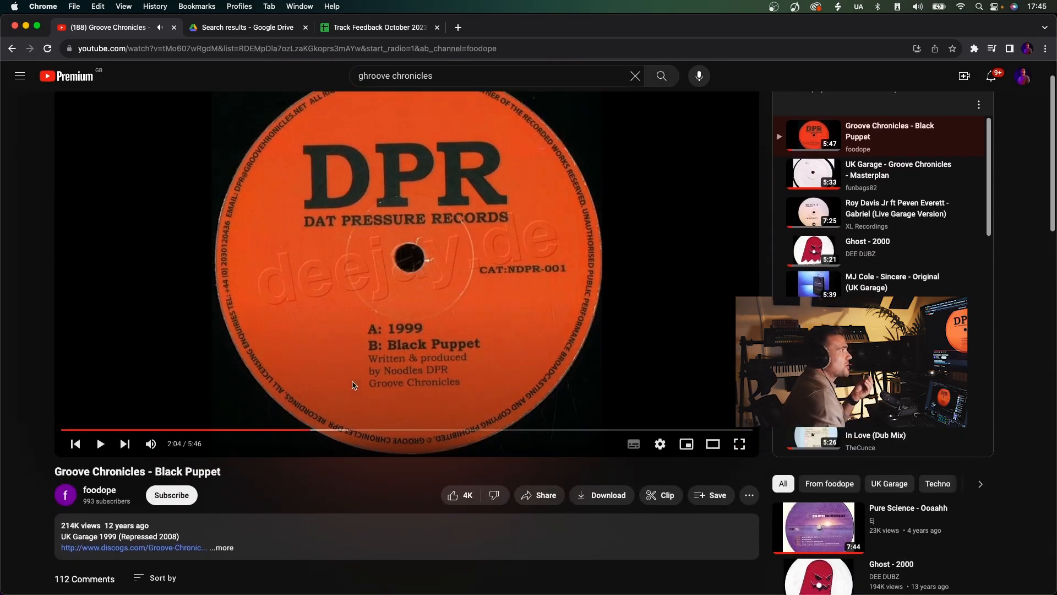
click(396, 377)
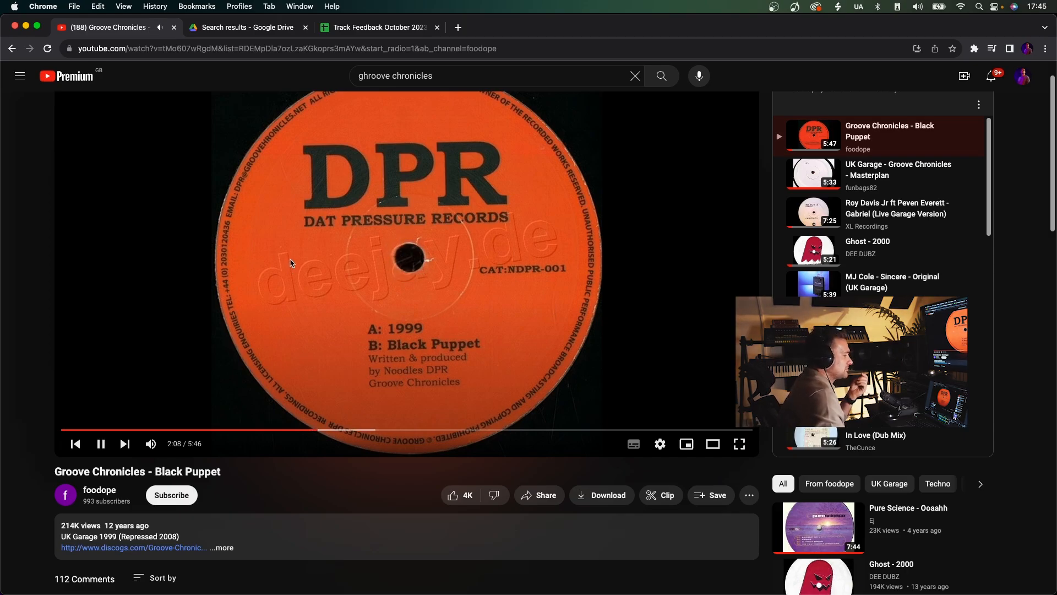
click(11, 48)
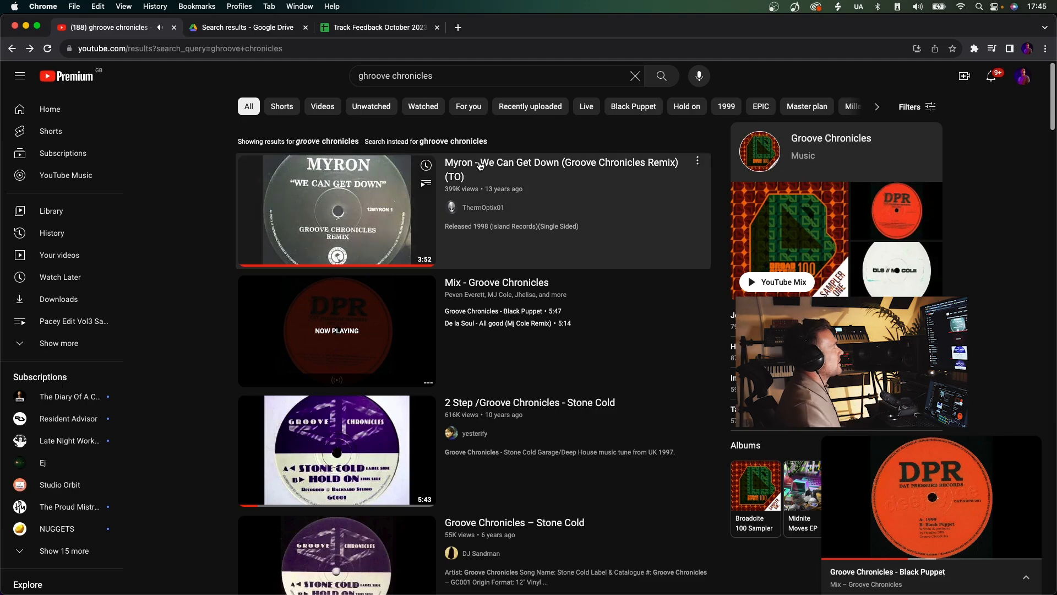
Open "Myron - We Can Get Down (Groove Chronicles Remix)", listen around 0:50 and 1:12, and pause it.
click(482, 172)
click(213, 491)
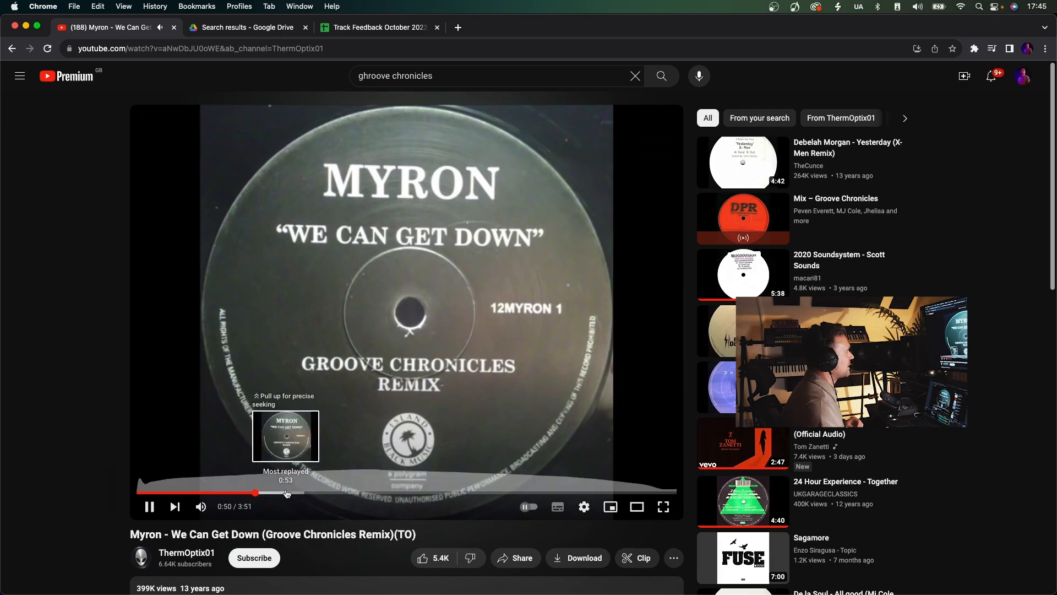
click(305, 492)
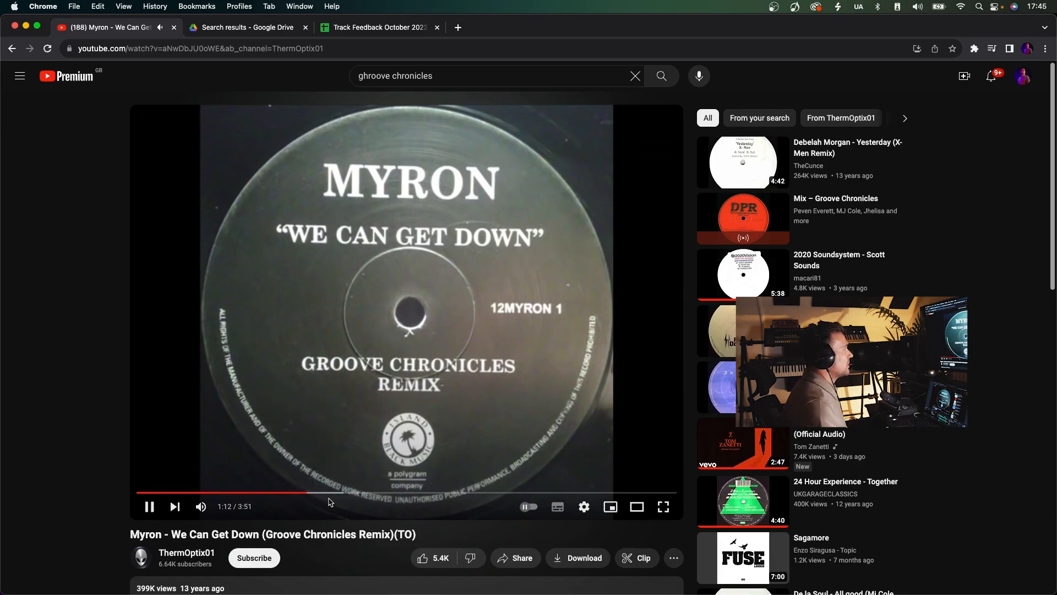
click(353, 387)
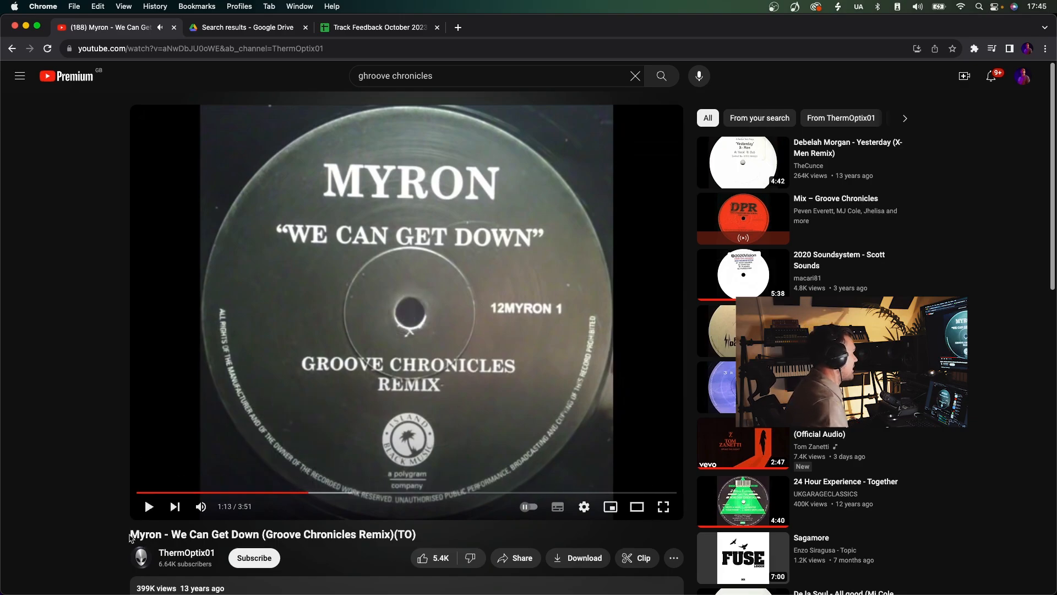
Copy "Myron - We Can Get Down" from the video title and search for it with "lost act" added.
drag(130, 537, 262, 528)
key(cmd+c)
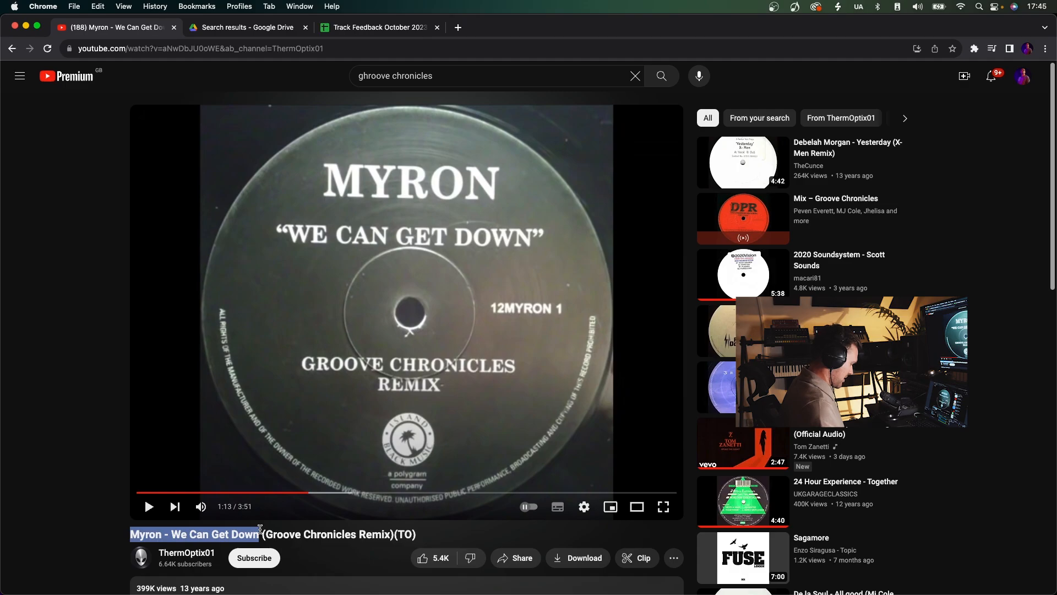
triple_click(414, 76)
key(cmd+v)
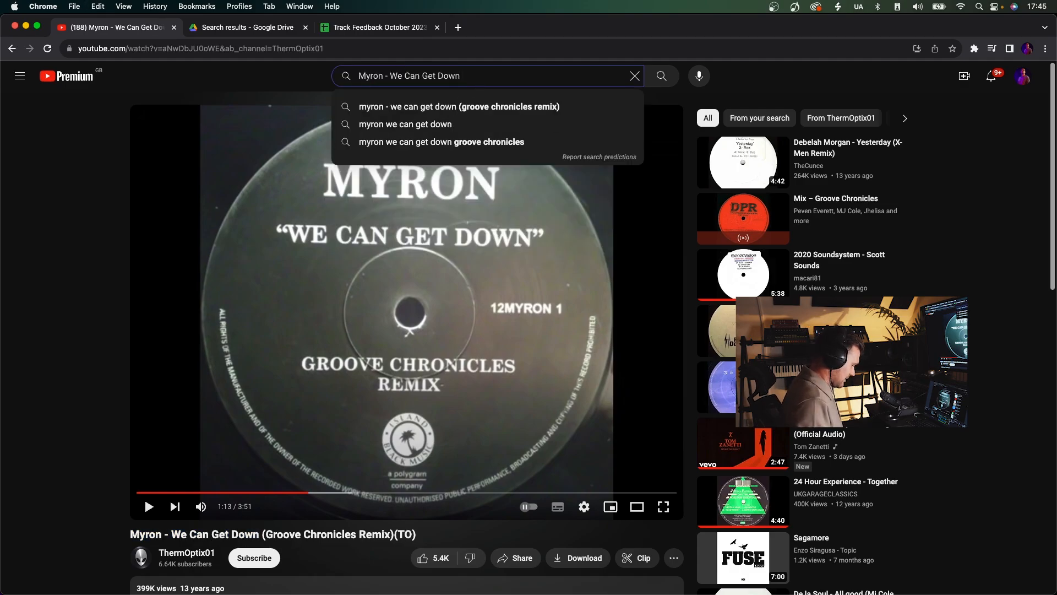
text(lost act)
key(Return)
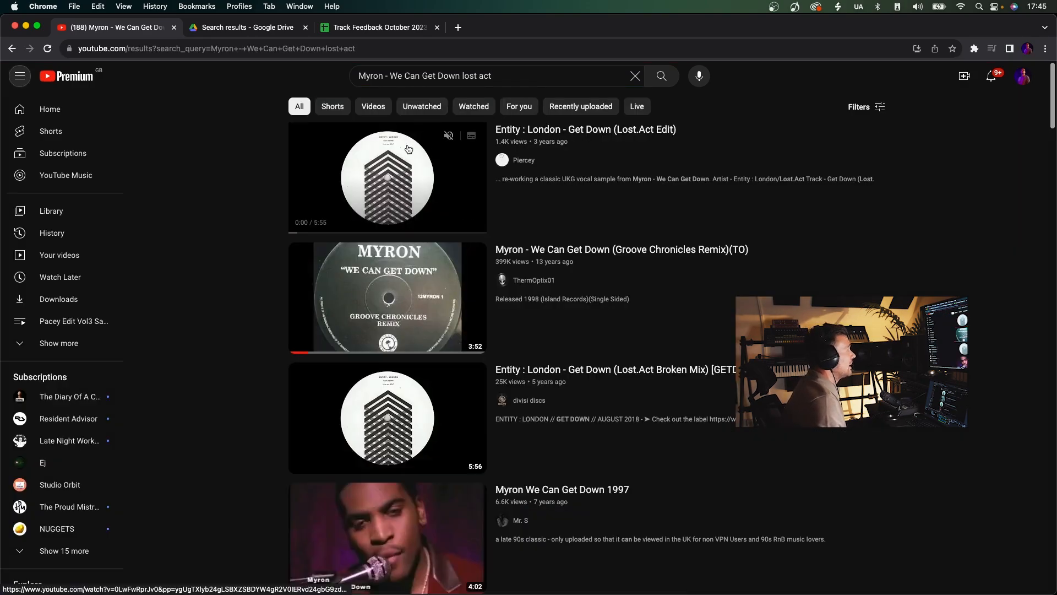
Open "Entity : London - Get Down (Lost.Act Edit)" and listen to sections around 1:20, 2:03 and 2:37.
click(408, 150)
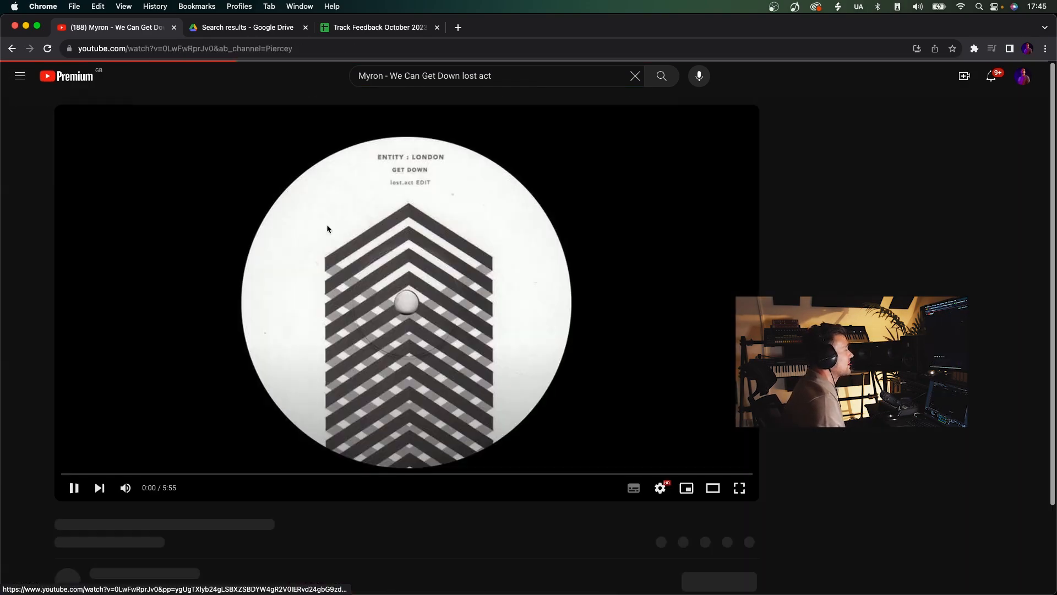
click(212, 473)
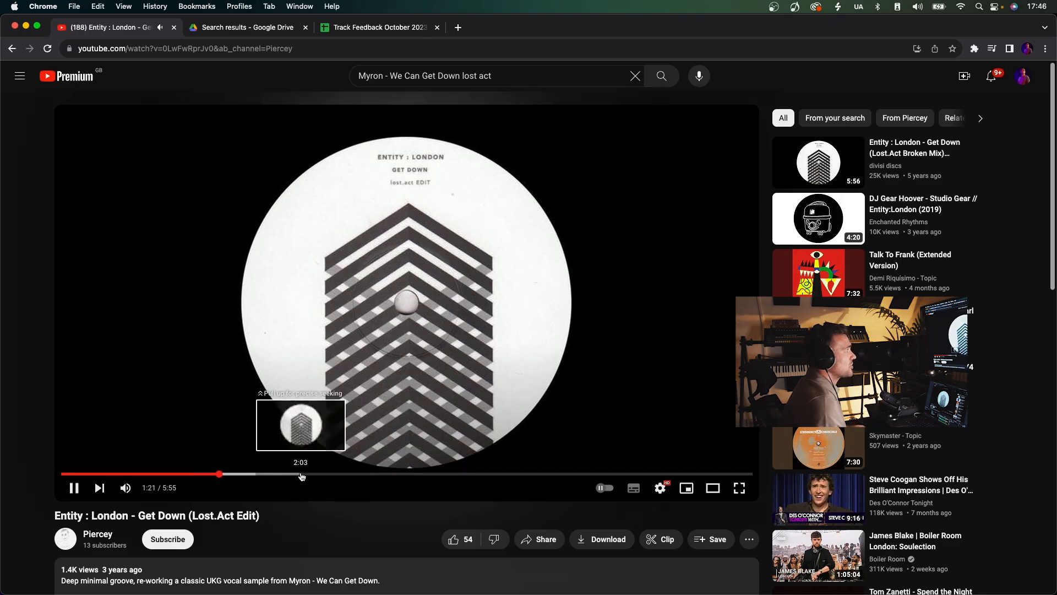
click(302, 474)
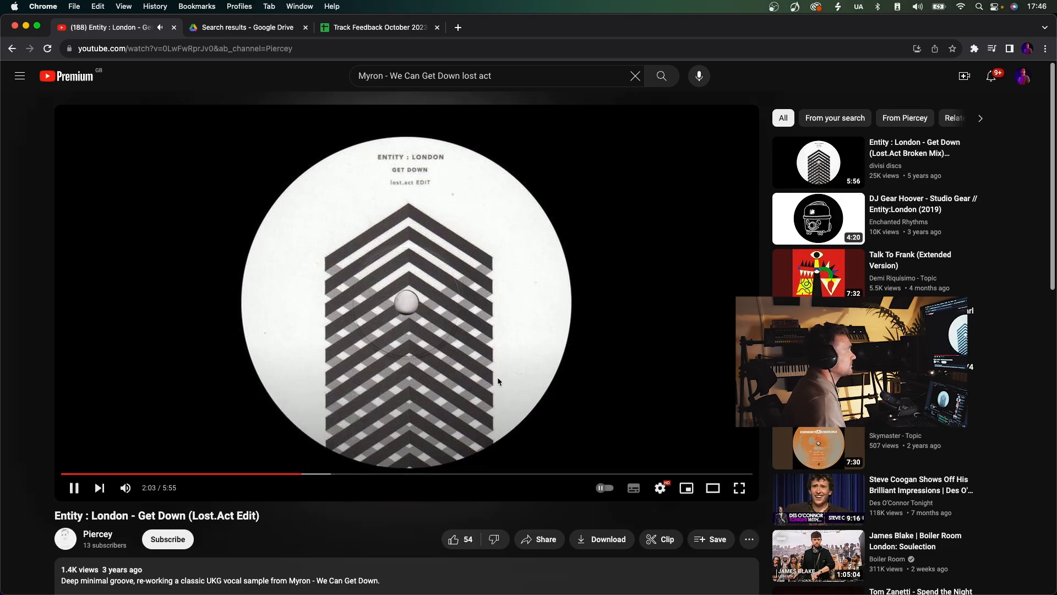
click(364, 474)
click(404, 474)
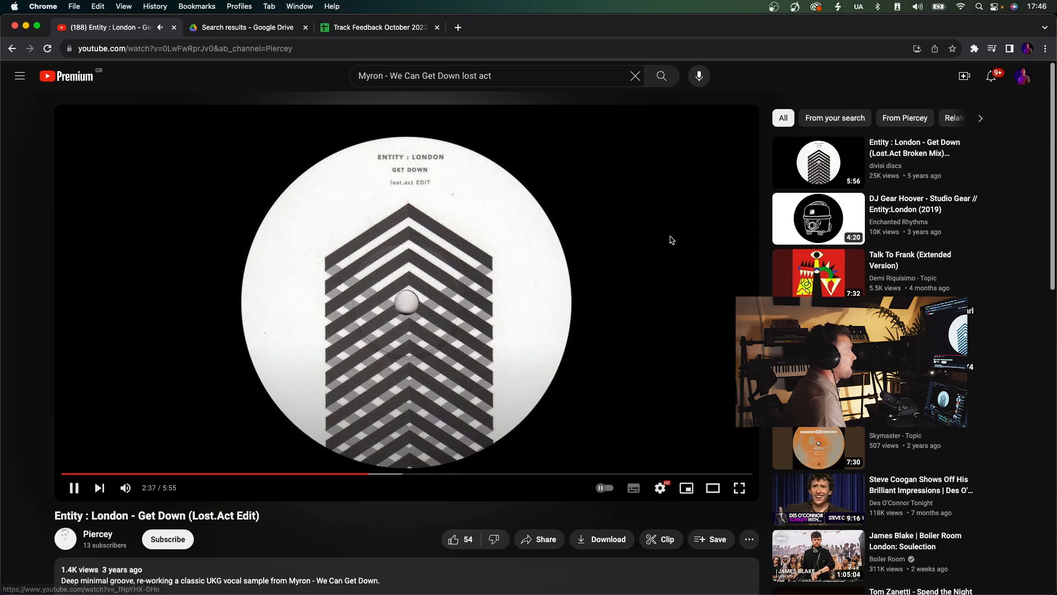
click(628, 245)
Open "Entity : London - Get Down (Lost.Act Broken Mix)", listen around 1:39, and pause it.
click(928, 152)
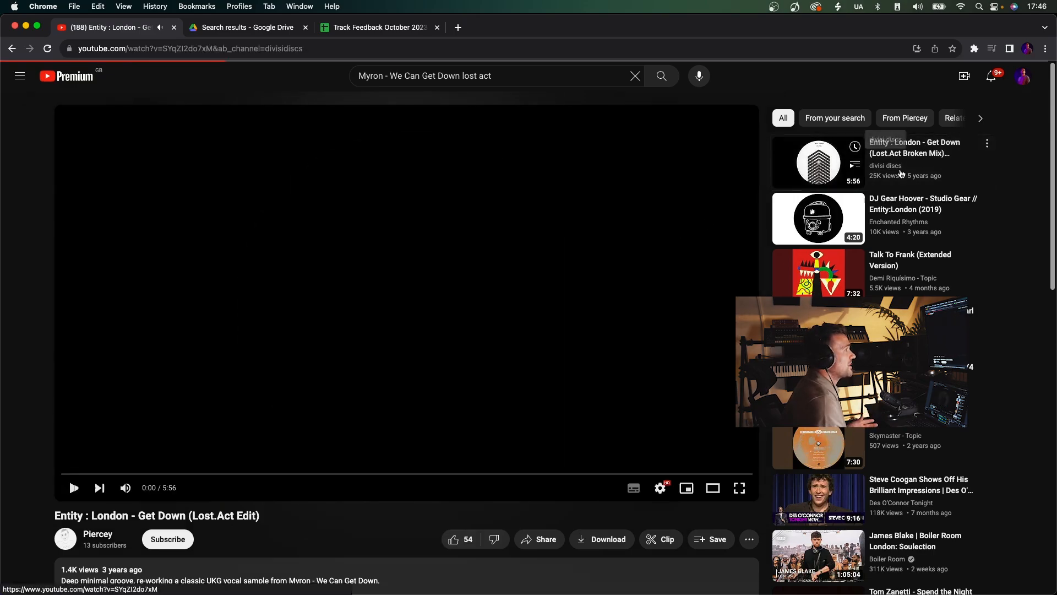
click(248, 473)
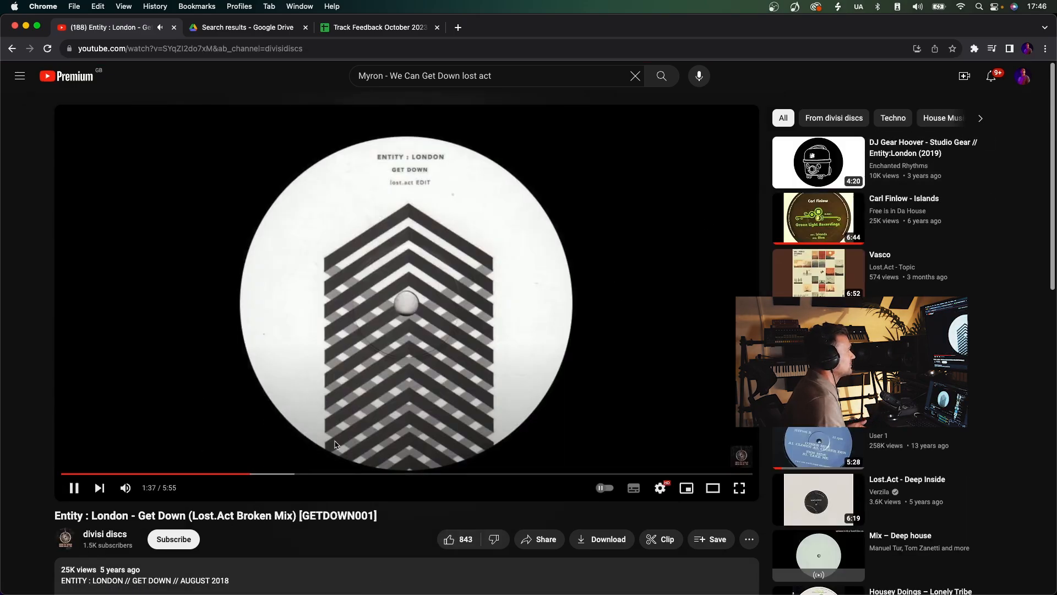
click(421, 352)
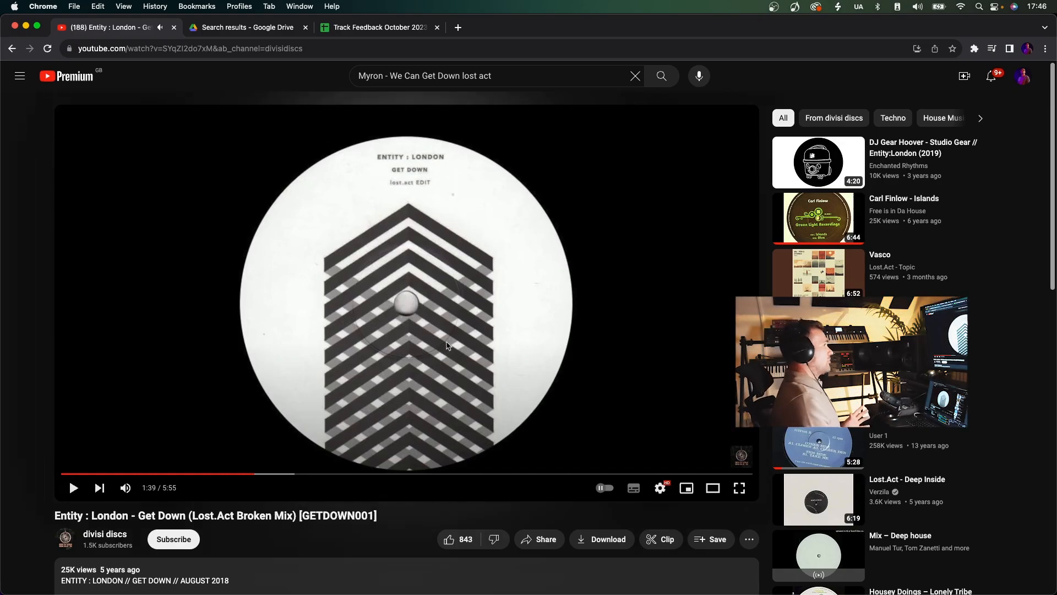
Open the suggested video "MATT ANTONIO - CLOSER.", listen to the section up to about 1:40, and pause it.
click(608, 448)
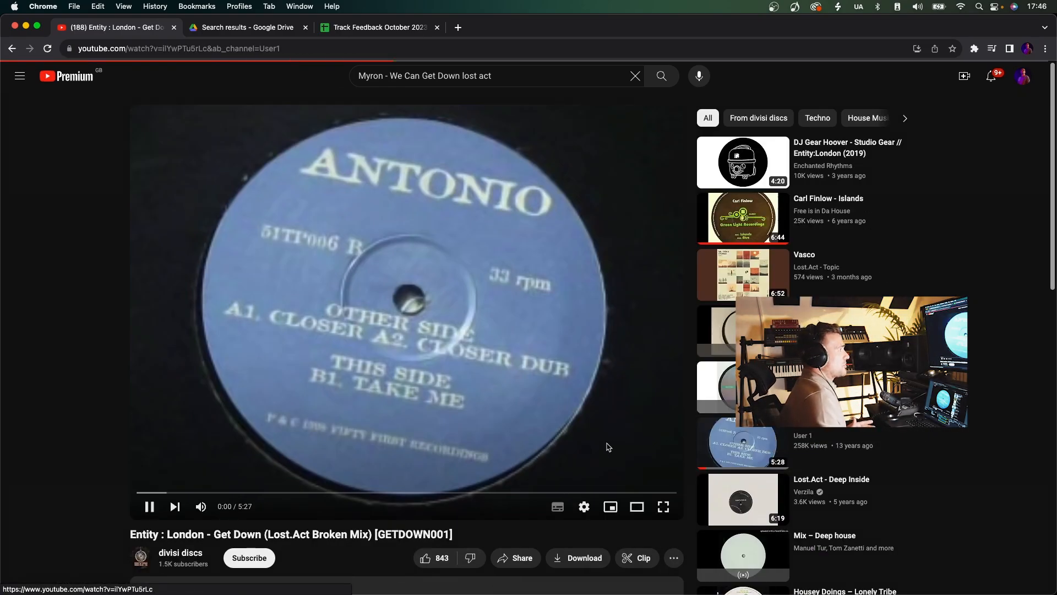
click(292, 491)
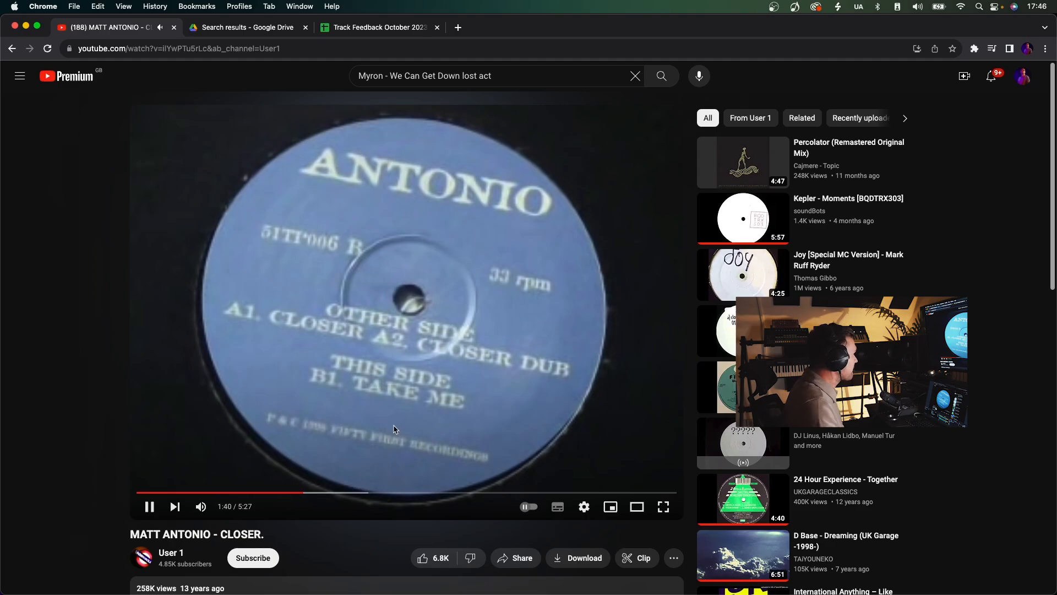
click(401, 356)
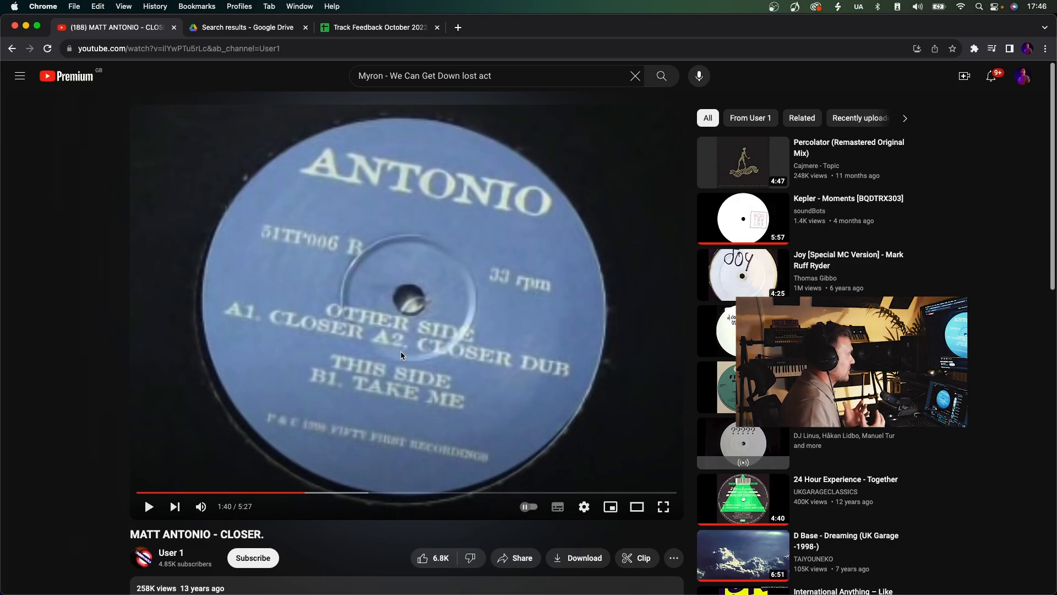
Switch to Ableton Live, play the 2 Step Tutorial arrangement, and set the Stabs track's volume to -12.9 dB.
key(super+Tab)
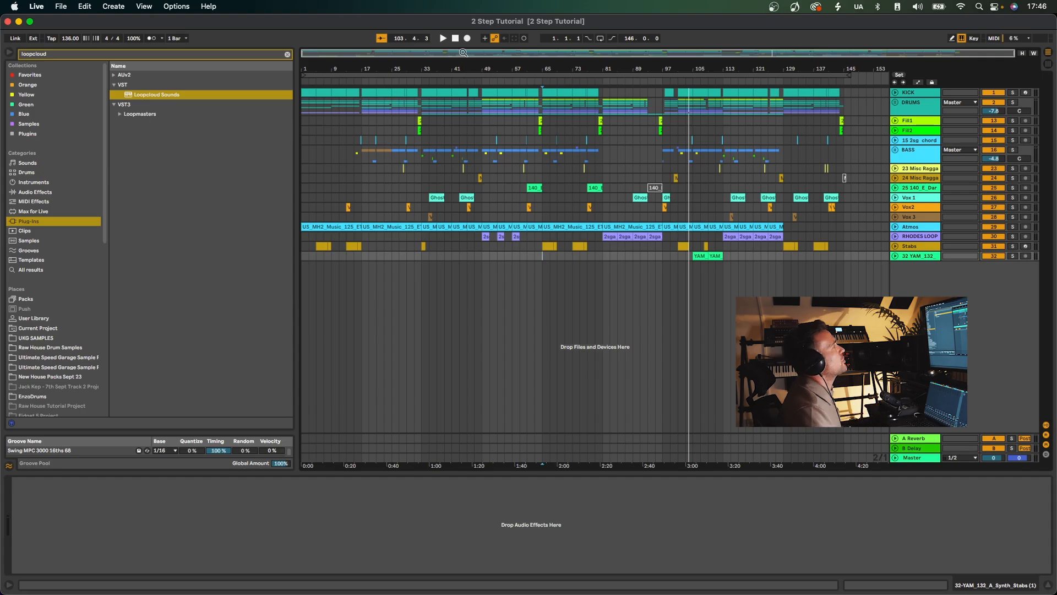
key(space)
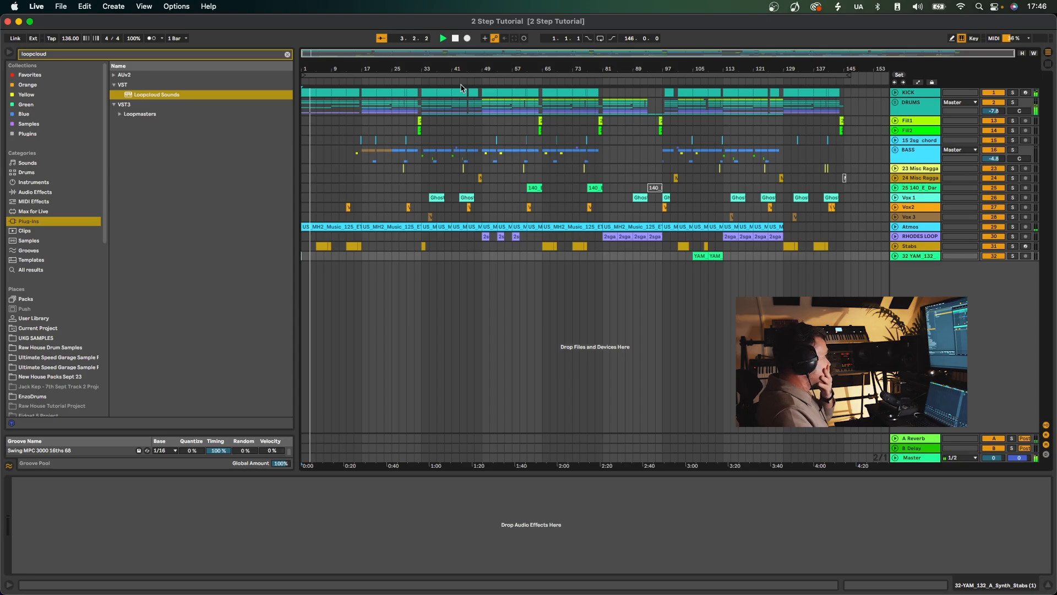
click(896, 246)
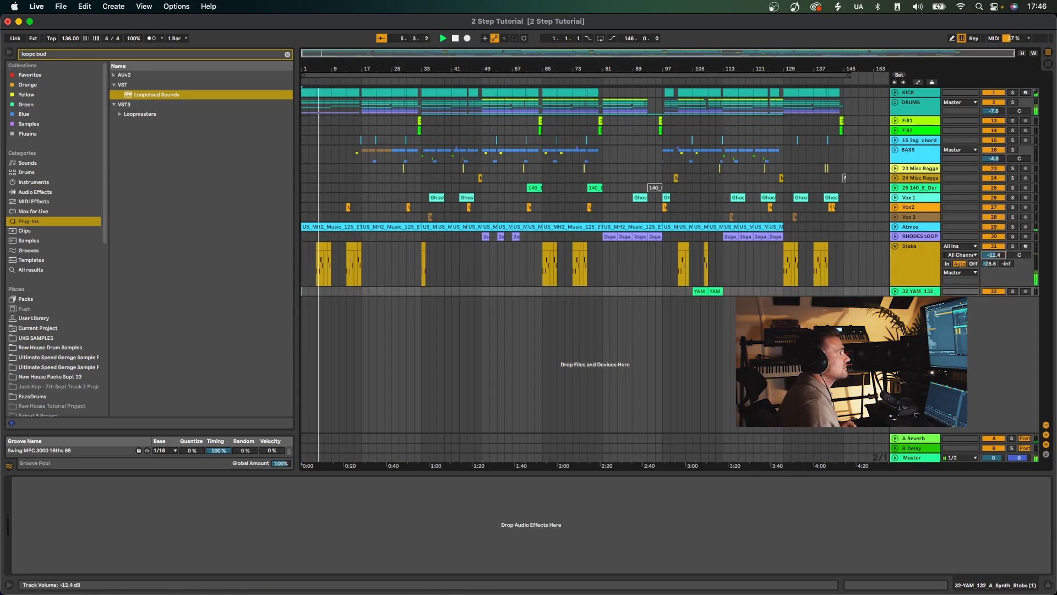
drag(1000, 254, 1001, 258)
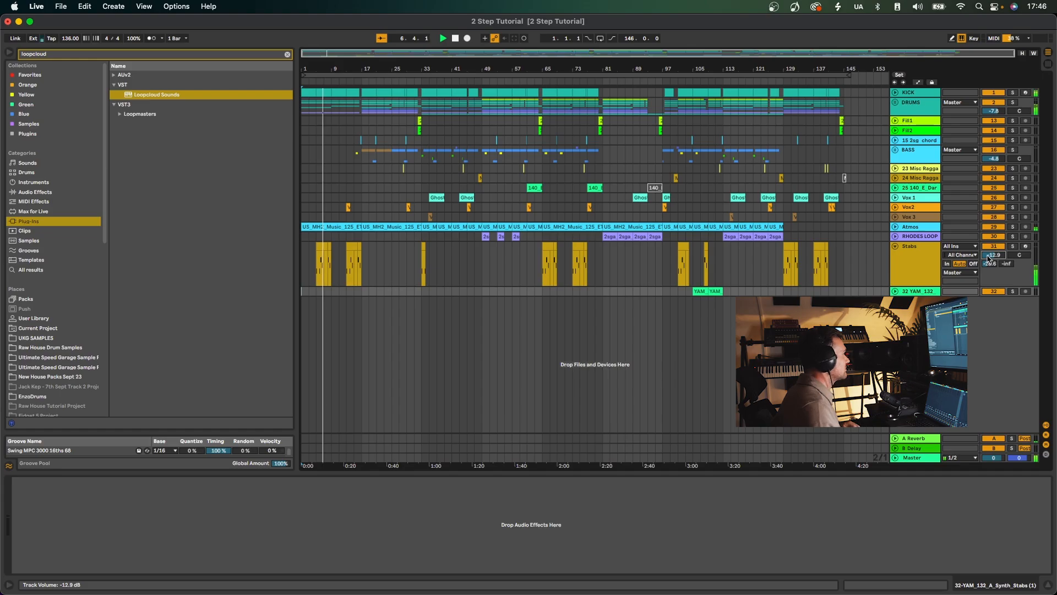
click(896, 247)
Play the arrangement from bar 13 and check the volume control of the 15 2sg chord track.
click(346, 198)
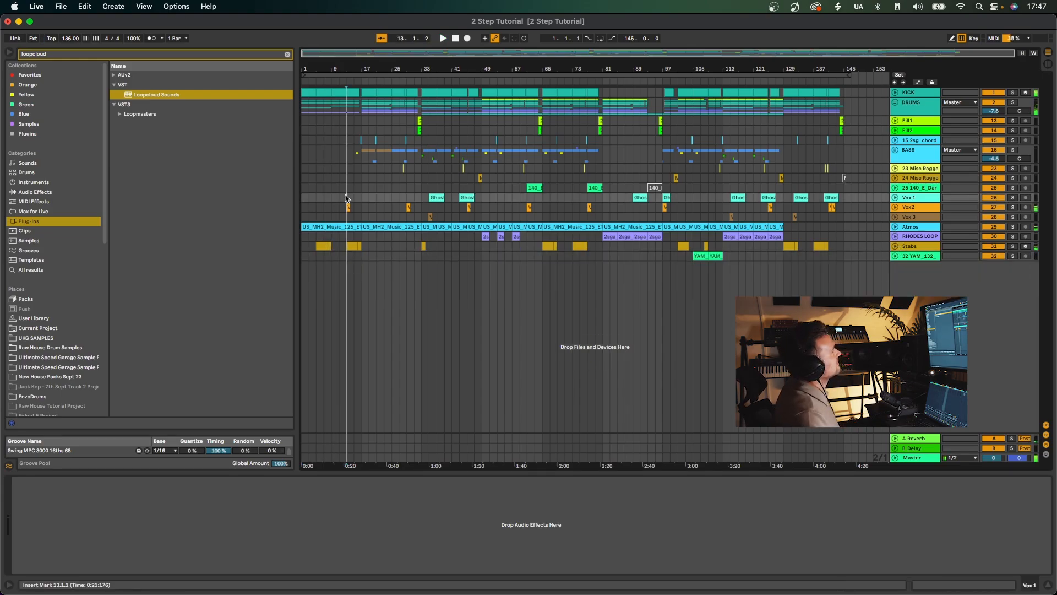
key(plus)
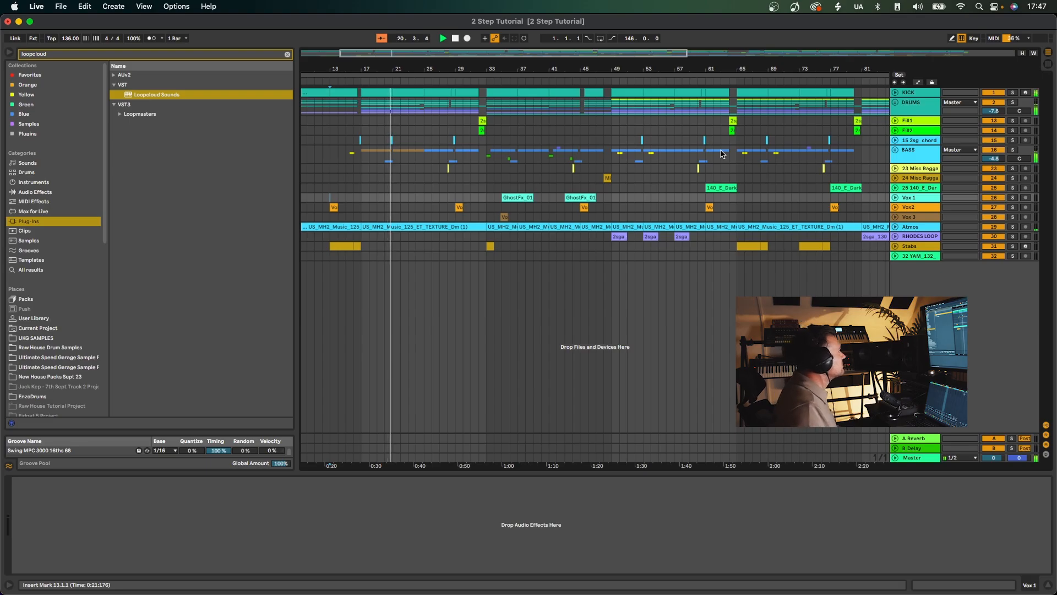
click(896, 140)
click(990, 148)
click(896, 140)
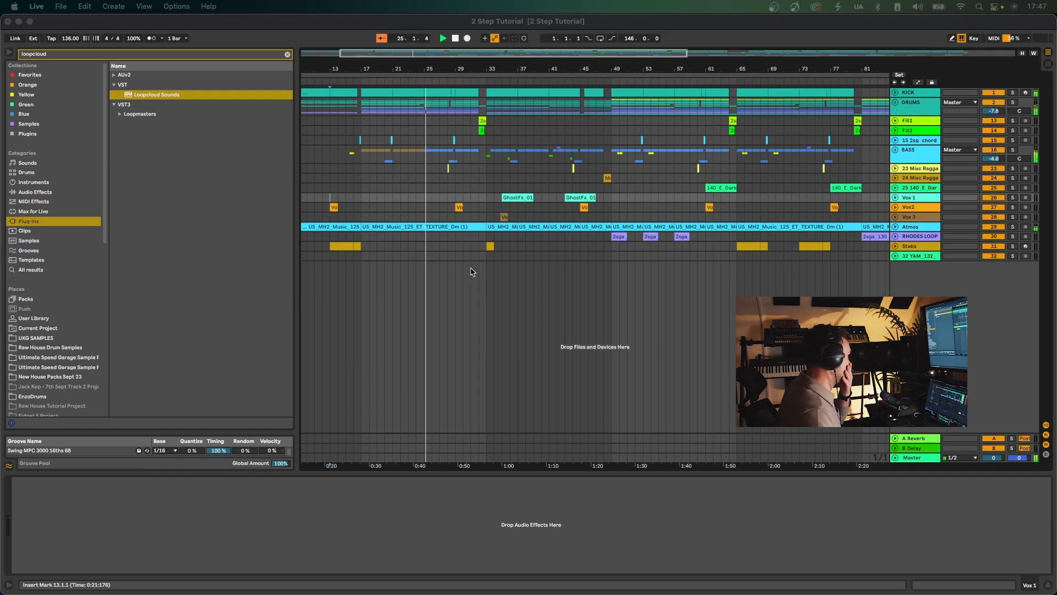
click(507, 321)
scroll(487, 105, up, 5)
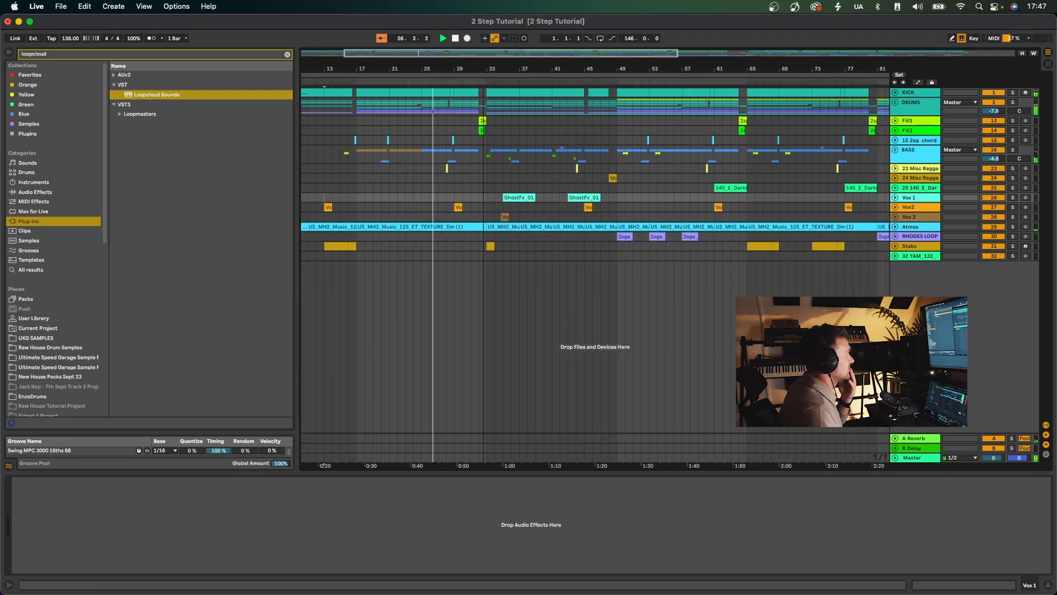
Keep playing the arrangement past bar 29, then jump playback ahead to bar 41 and follow it through the section.
click(424, 90)
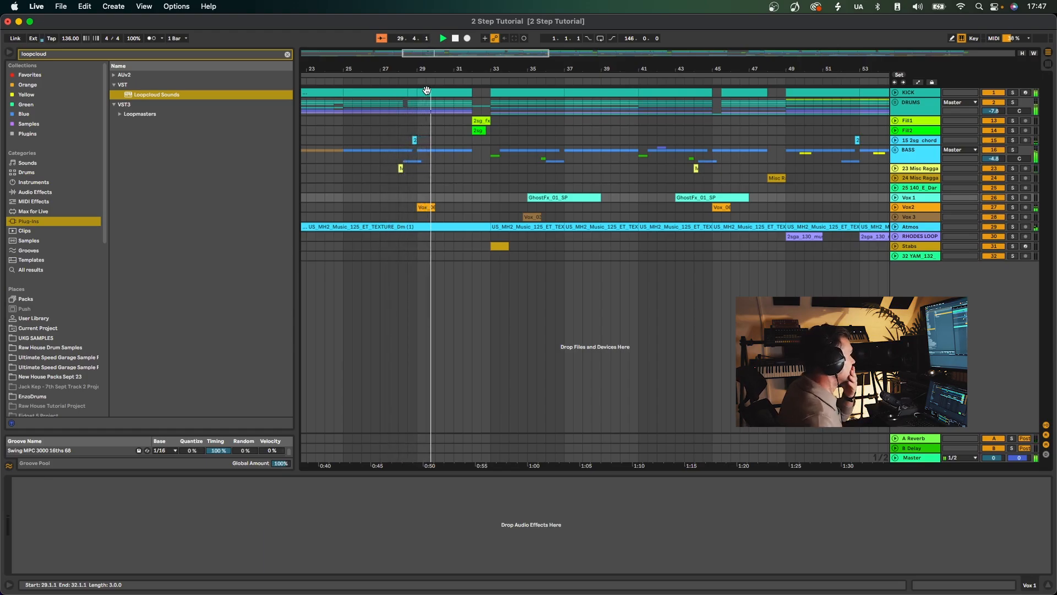
drag(479, 71, 429, 87)
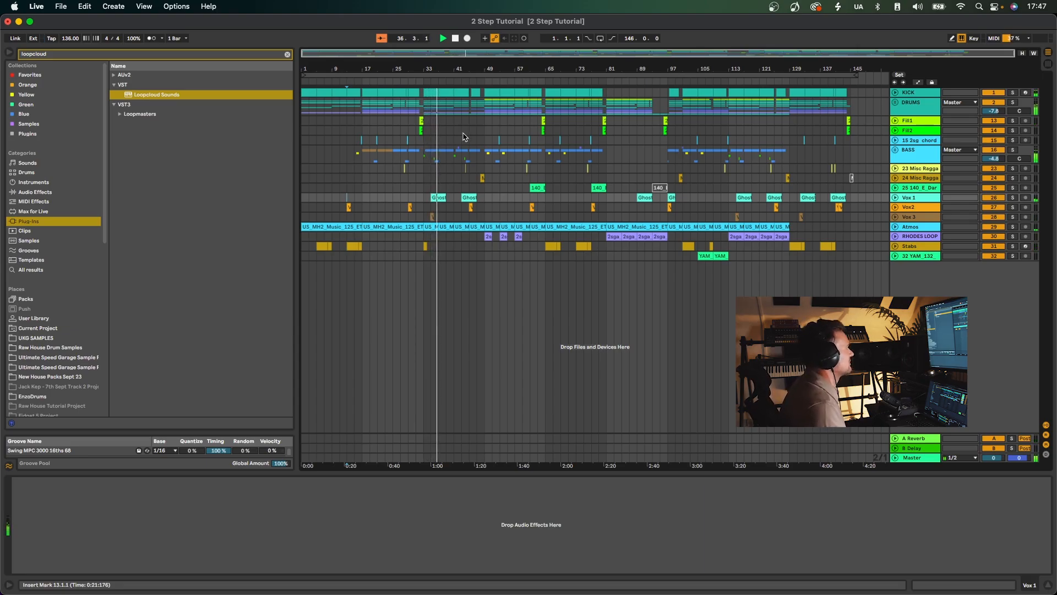
drag(467, 77, 487, 171)
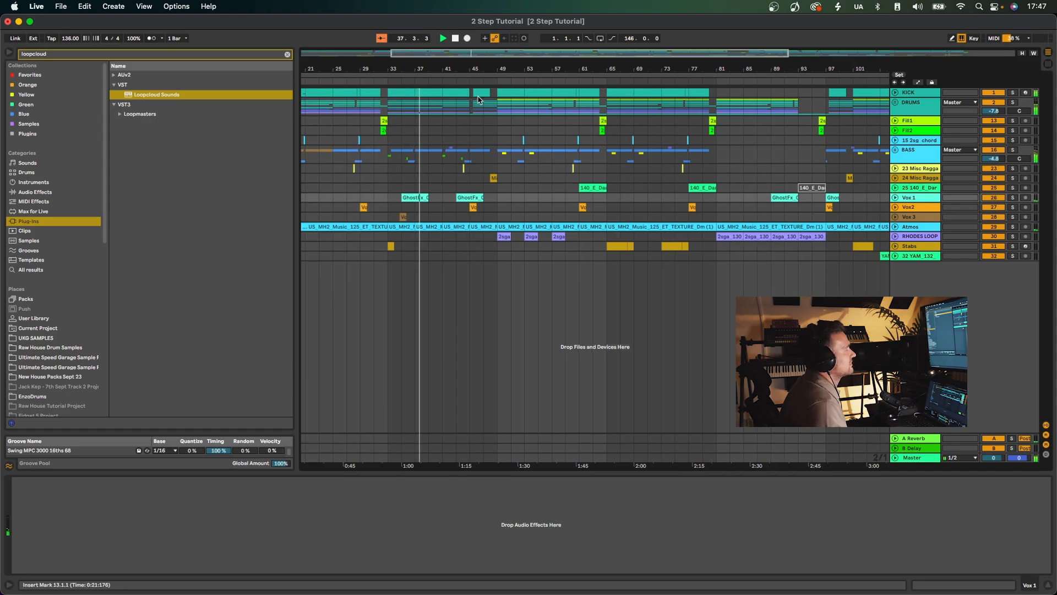
scroll(490, 170, right, 1)
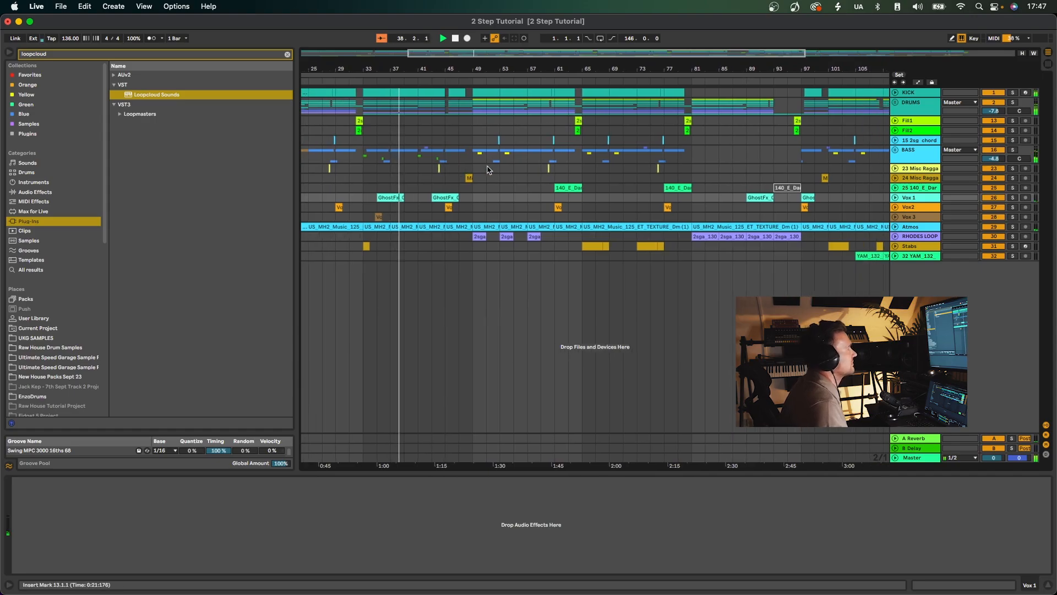
click(420, 172)
scroll(420, 172, left, 5)
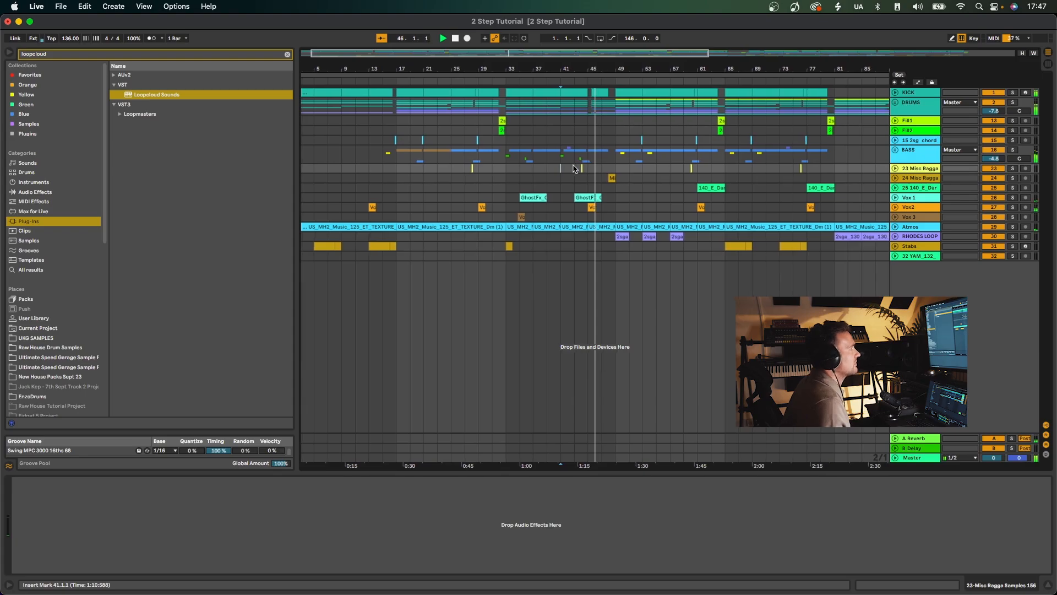
scroll(590, 175, right, 10)
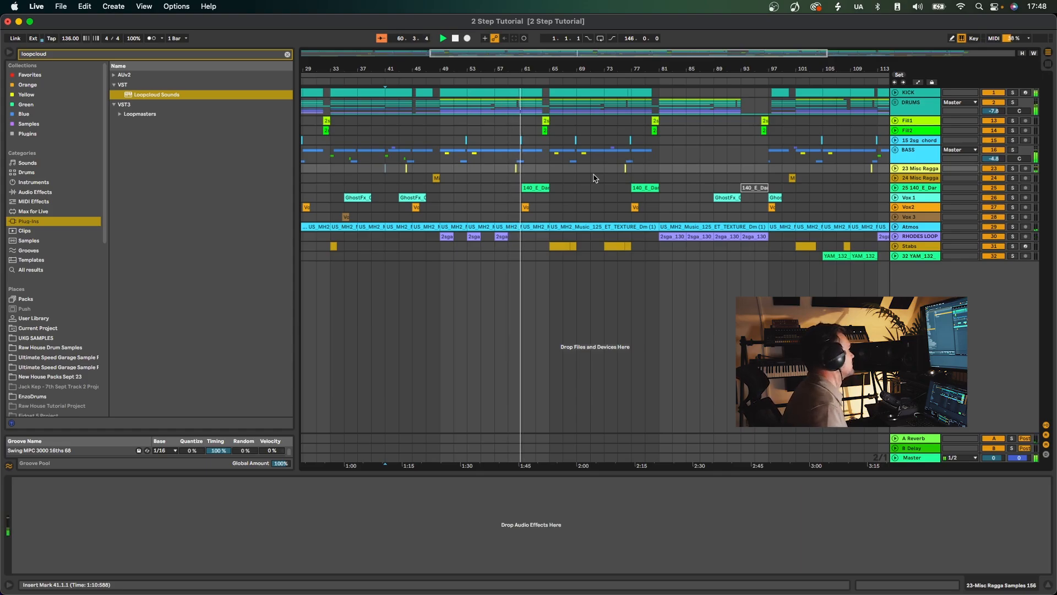
Jump playback to bar 65 and then to bar 77 to audition the arrangement's next sections.
click(551, 141)
key(space)
key(space)
scroll(589, 160, right, 2)
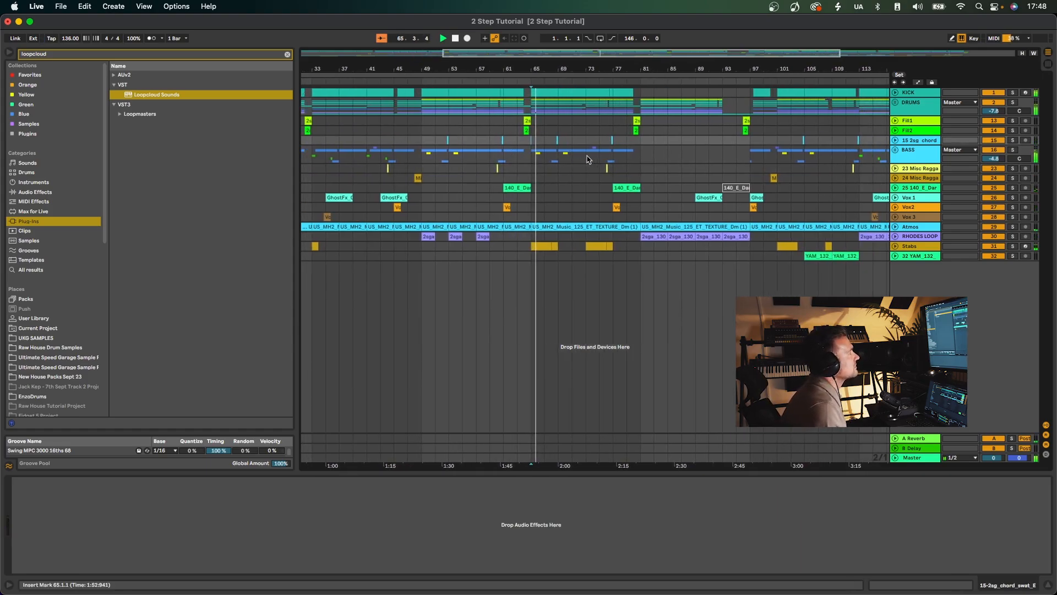
click(609, 131)
key(space)
key(space)
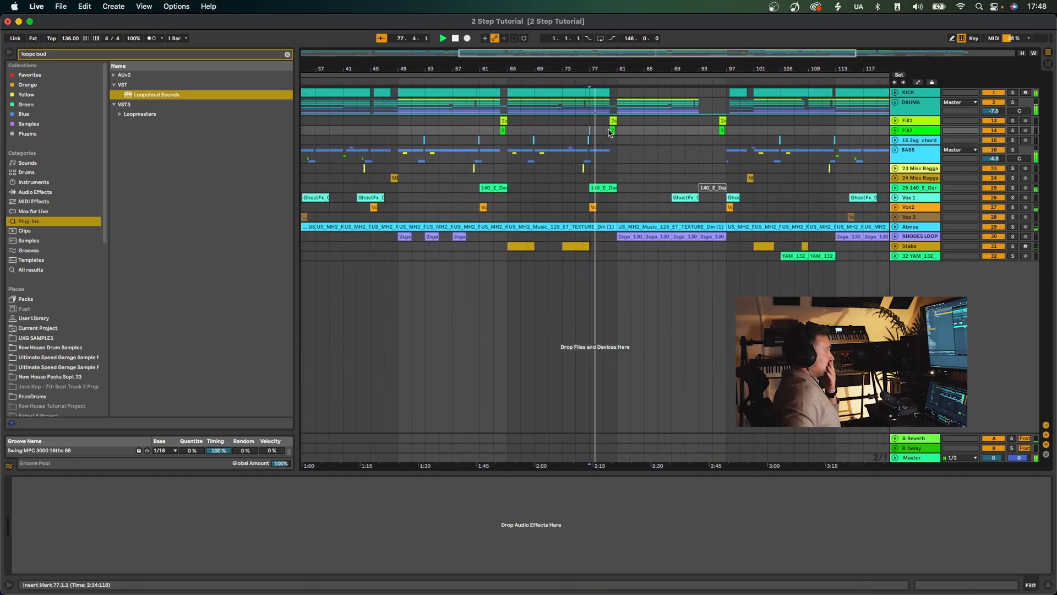
drag(606, 74, 696, 250)
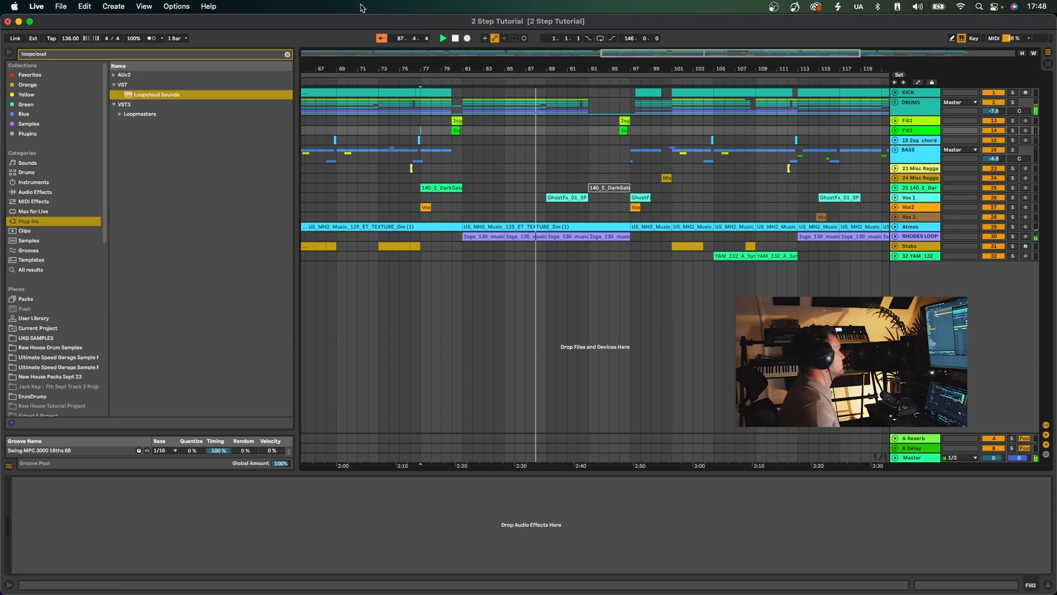
Clear the "loopcloud" browser search and narrow the browser to give the arrangement more room.
click(287, 54)
drag(298, 74, 194, 74)
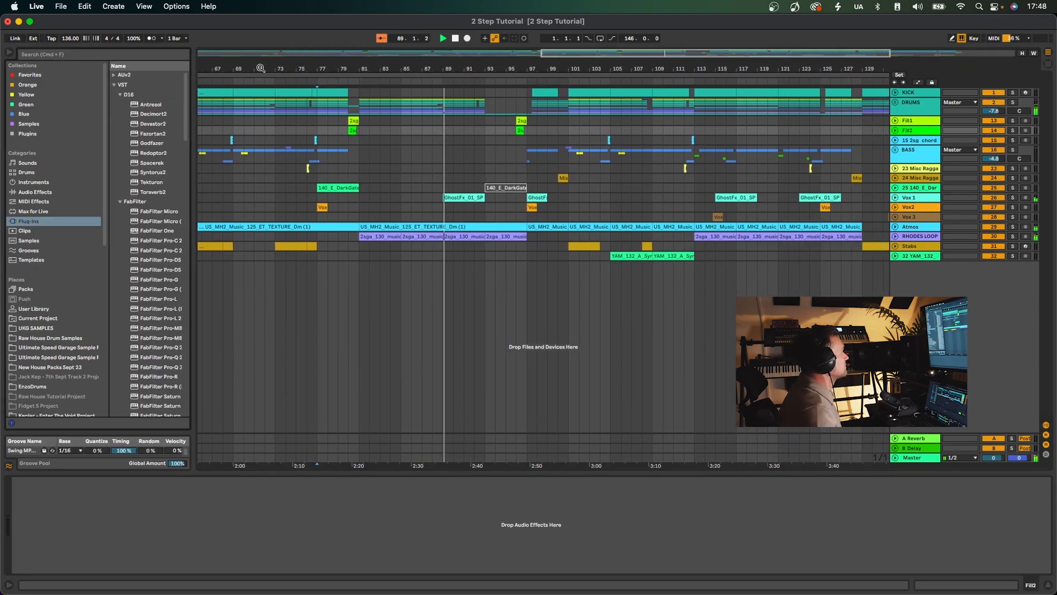
key(minus)
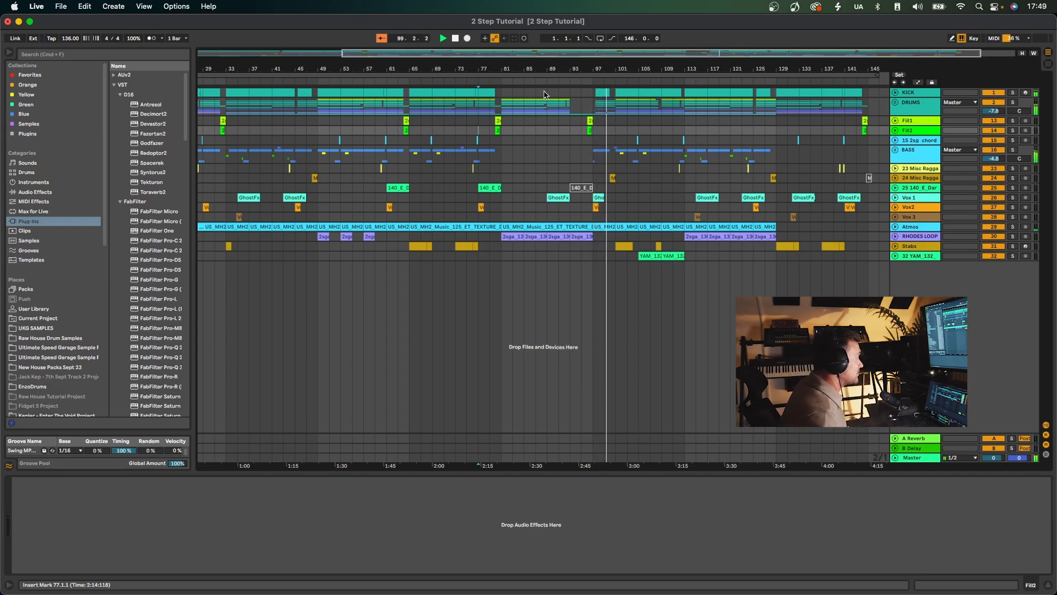
scroll(634, 143, right, 5)
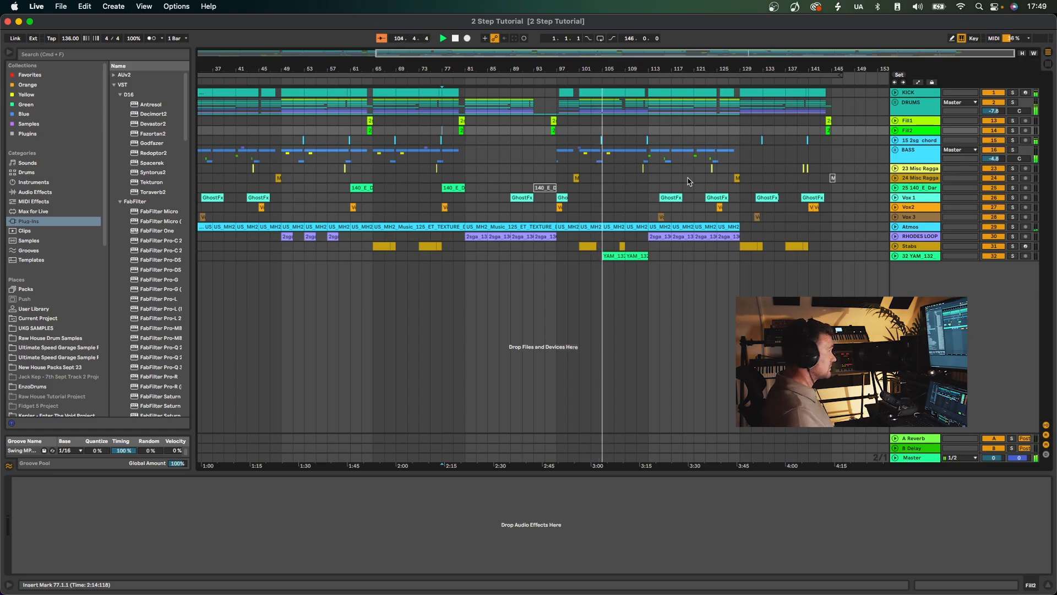
Unfold the 32 YAM_132 track during playback and set its volume to -12.7 dB.
click(895, 256)
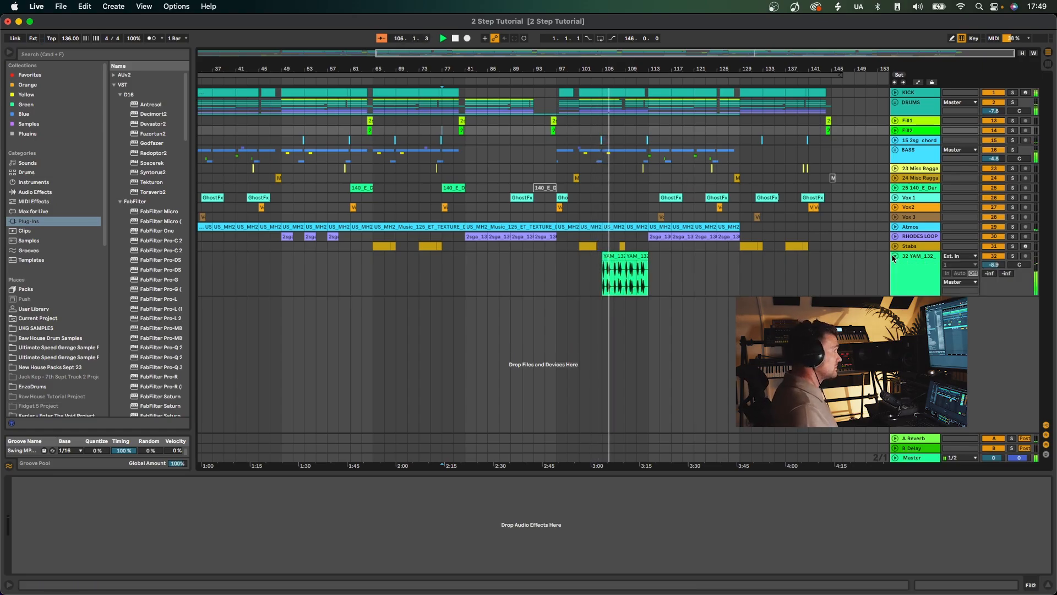
drag(994, 264, 996, 266)
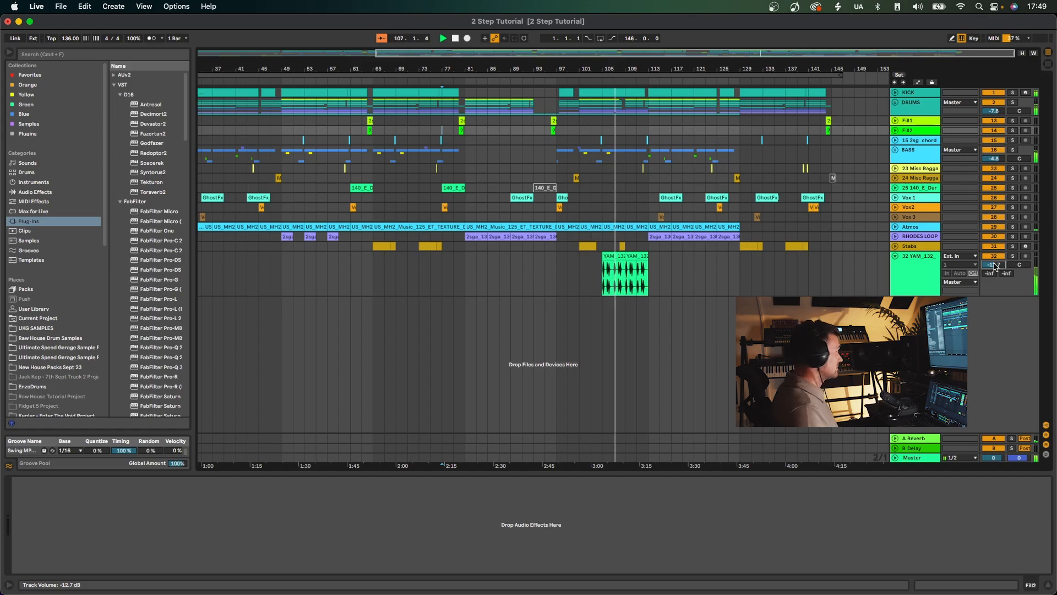
Play the arrangement from bar 124 and stop it, then show the whole arrangement and fold the 32 YAM_132 track.
drag(633, 65, 704, 121)
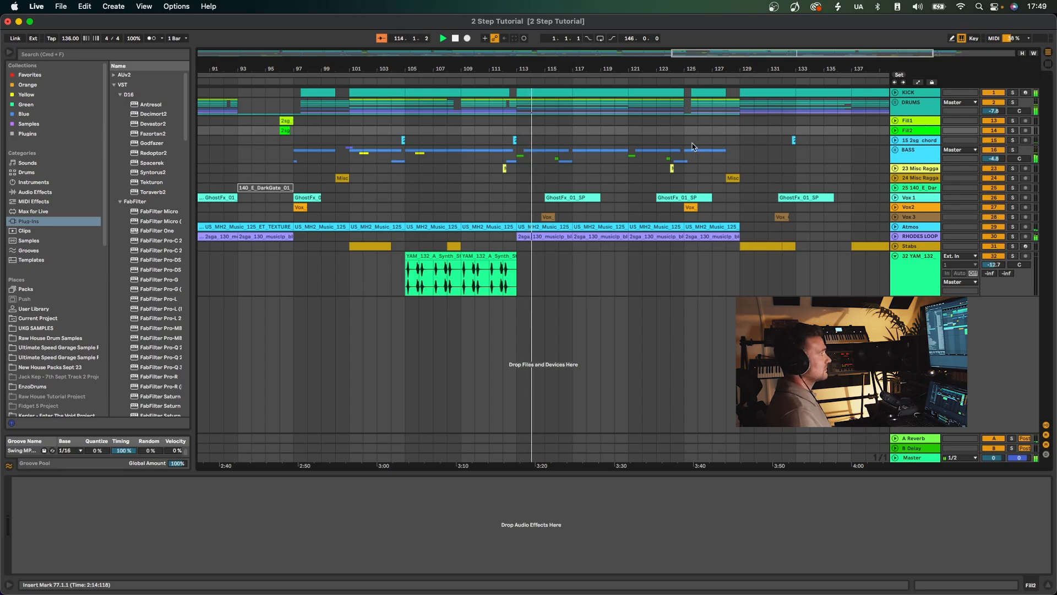
click(669, 133)
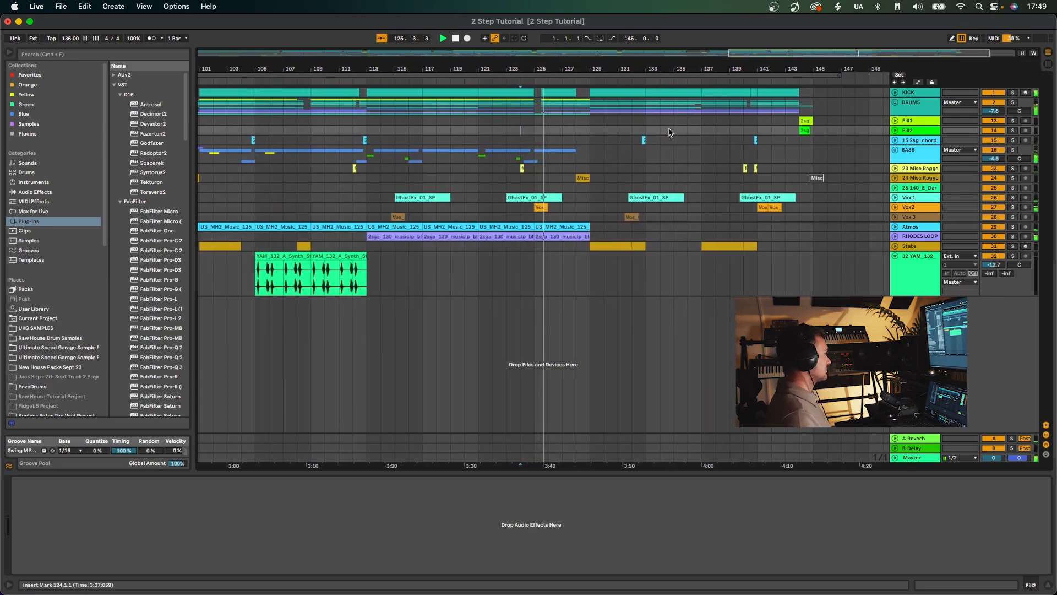
drag(575, 70, 634, 66)
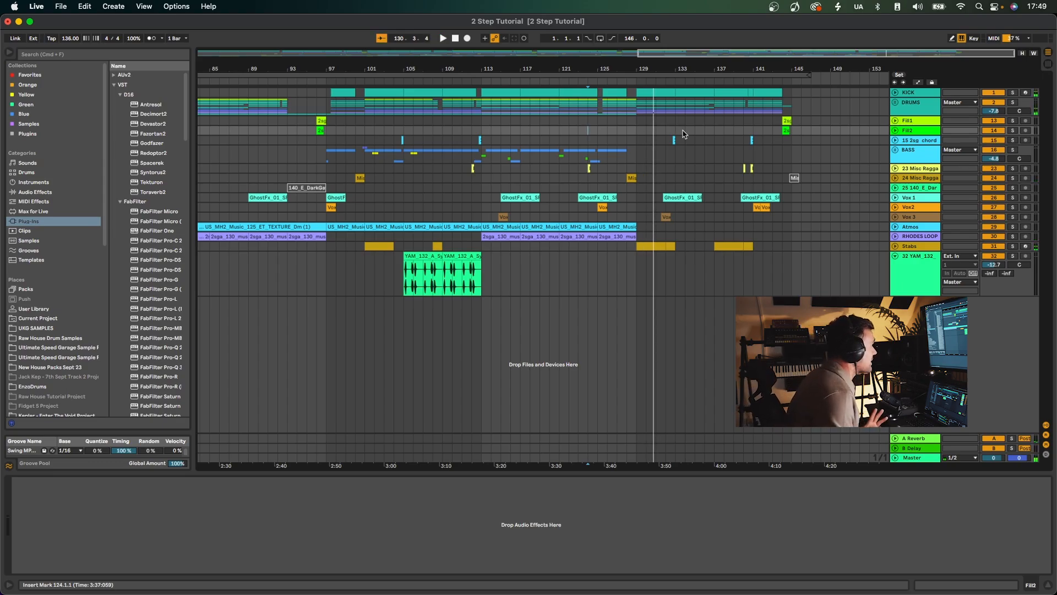
drag(570, 69, 740, 66)
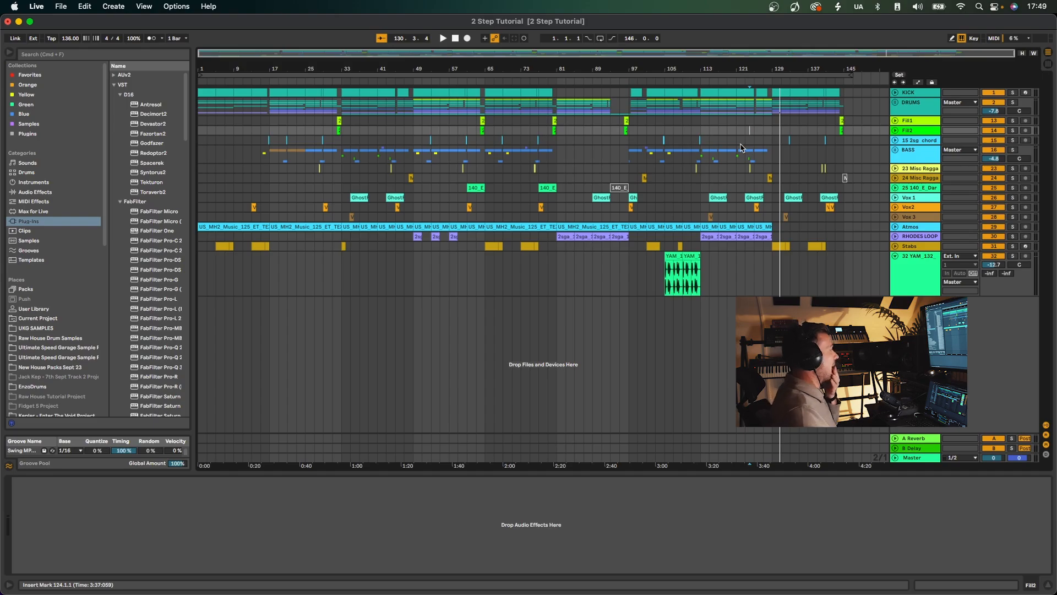
click(895, 256)
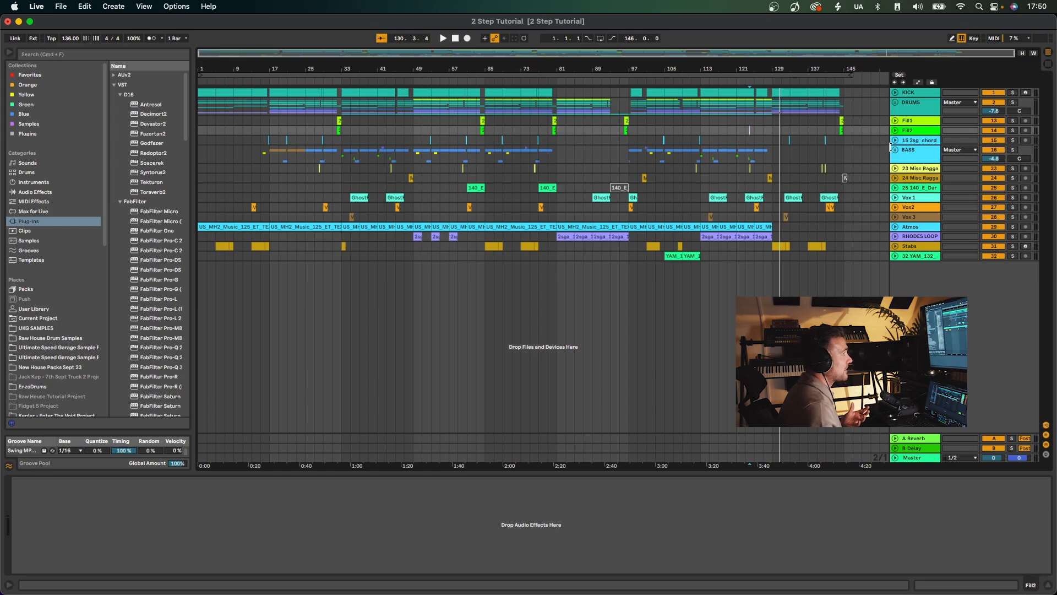
Unfold the DRUMS group and play the soloed KICK and DRUMS from bar 49 and from bar 59.
click(896, 103)
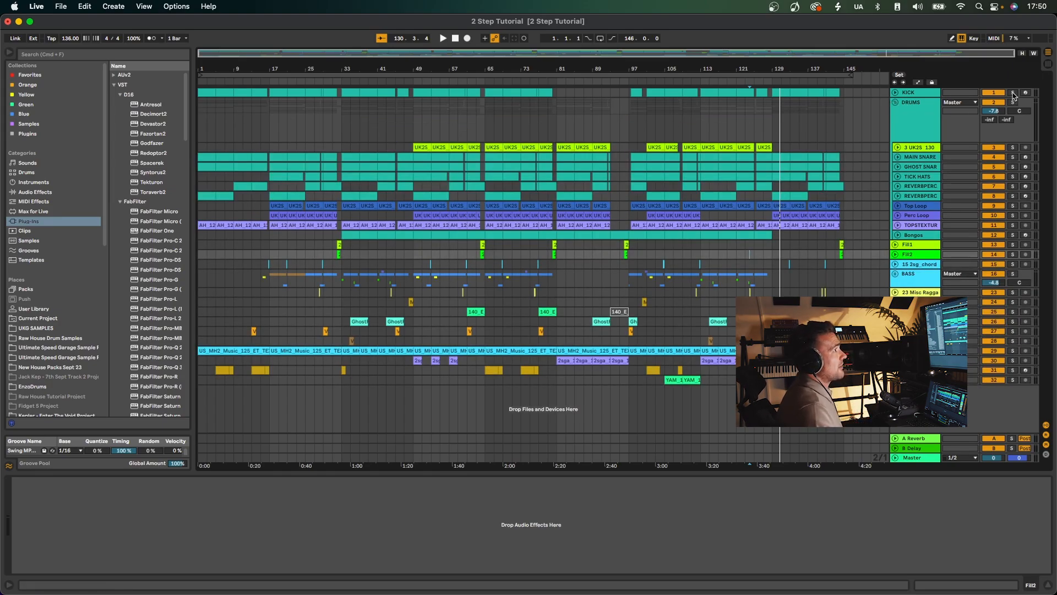
click(414, 105)
key(space)
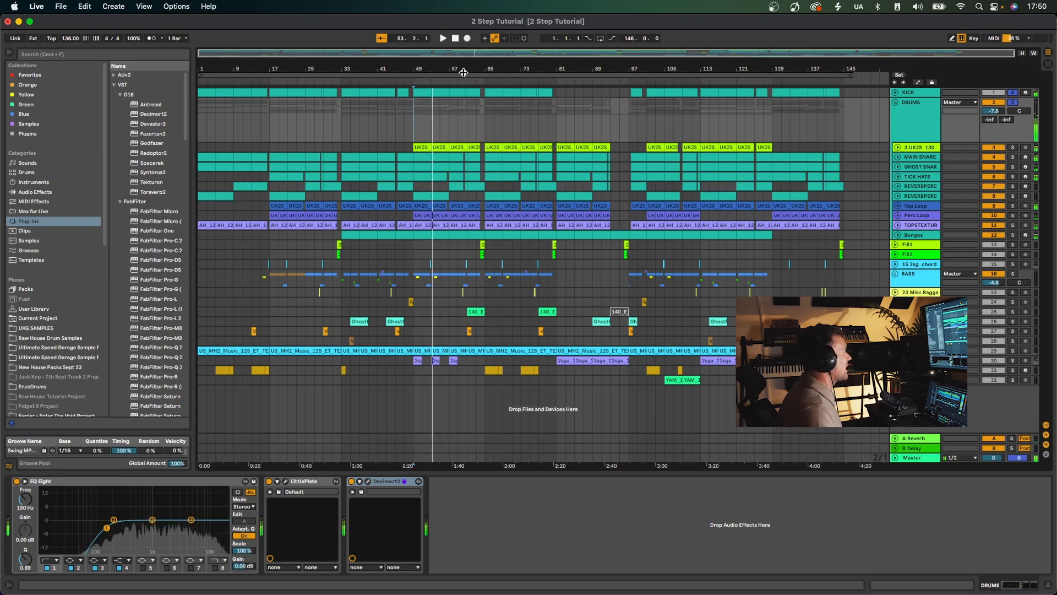
drag(463, 72, 460, 123)
click(461, 120)
key(space)
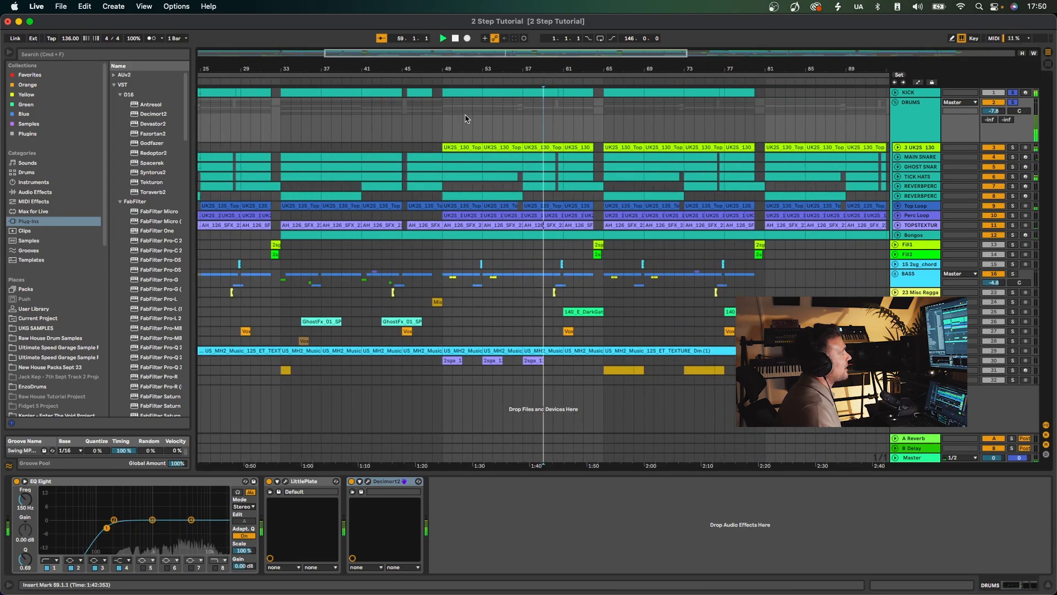
drag(553, 71, 547, 82)
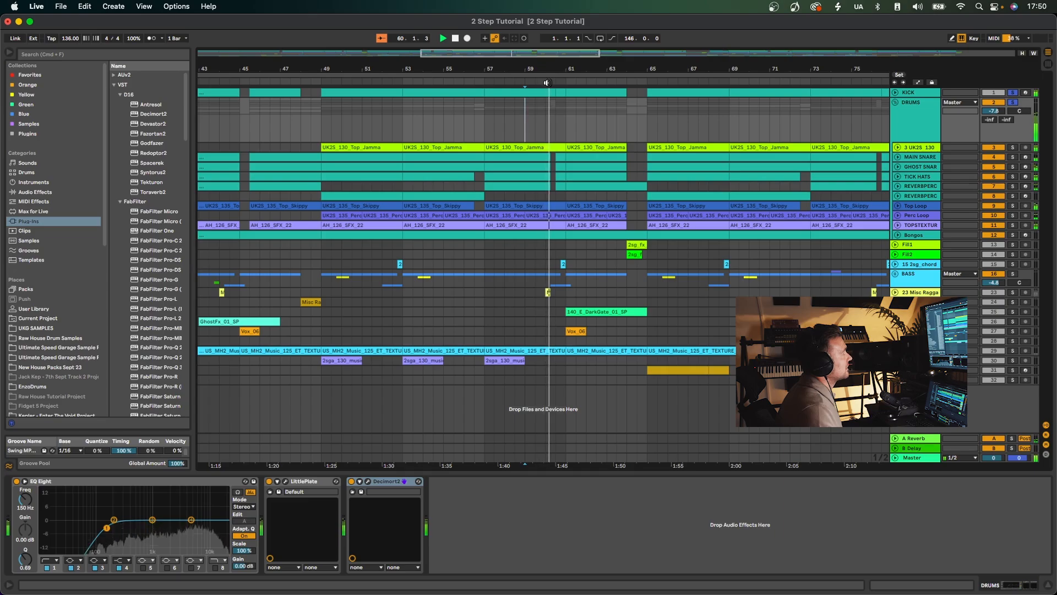
Solo Fill1 and Fill2 along with the drums and audition the arrangement from bars 64, 72 and 76.
click(633, 119)
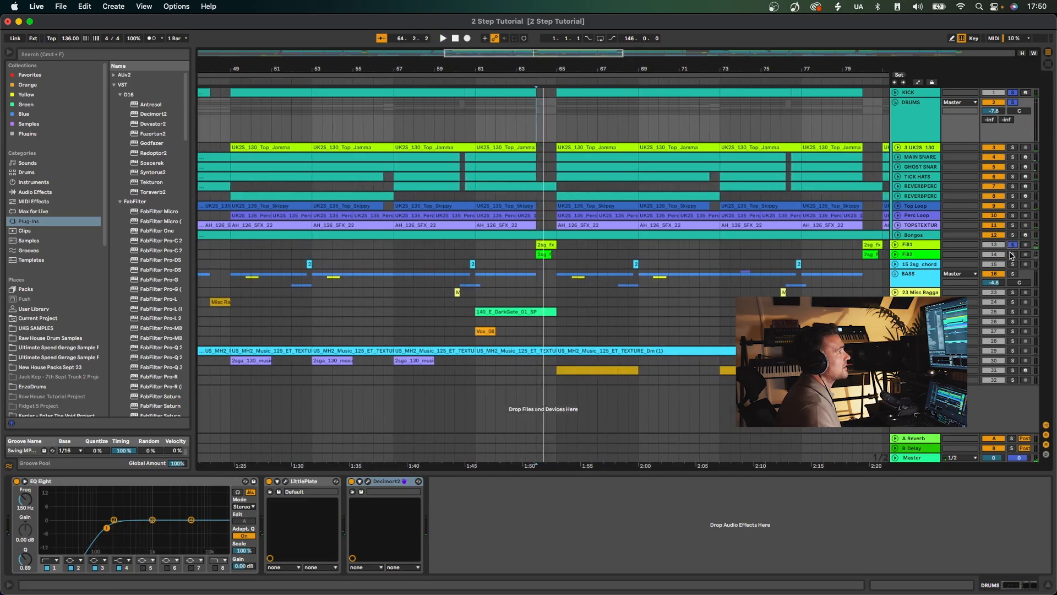
click(1013, 255)
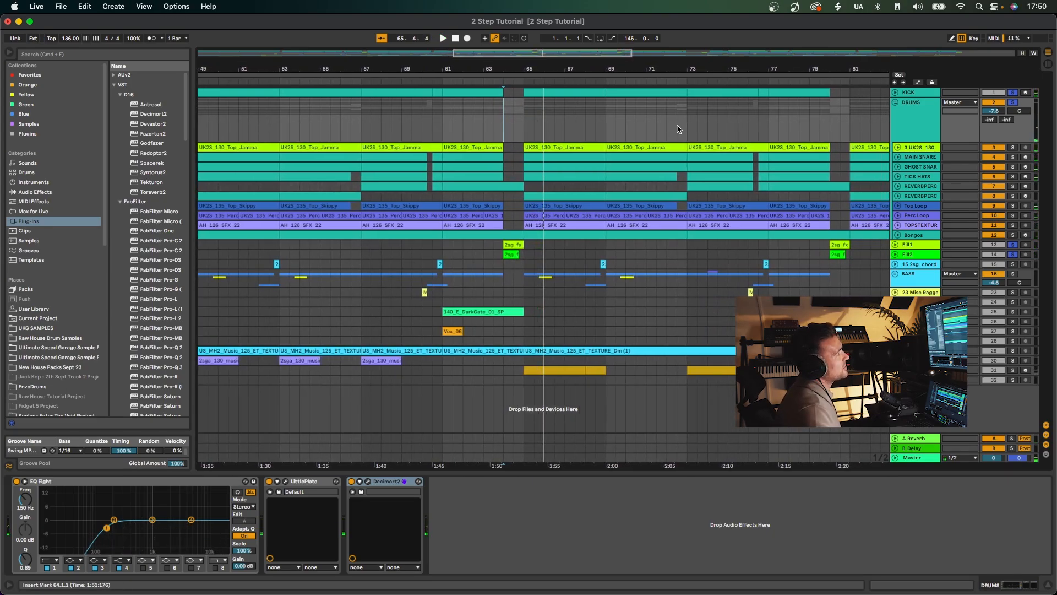
click(684, 185)
key(space)
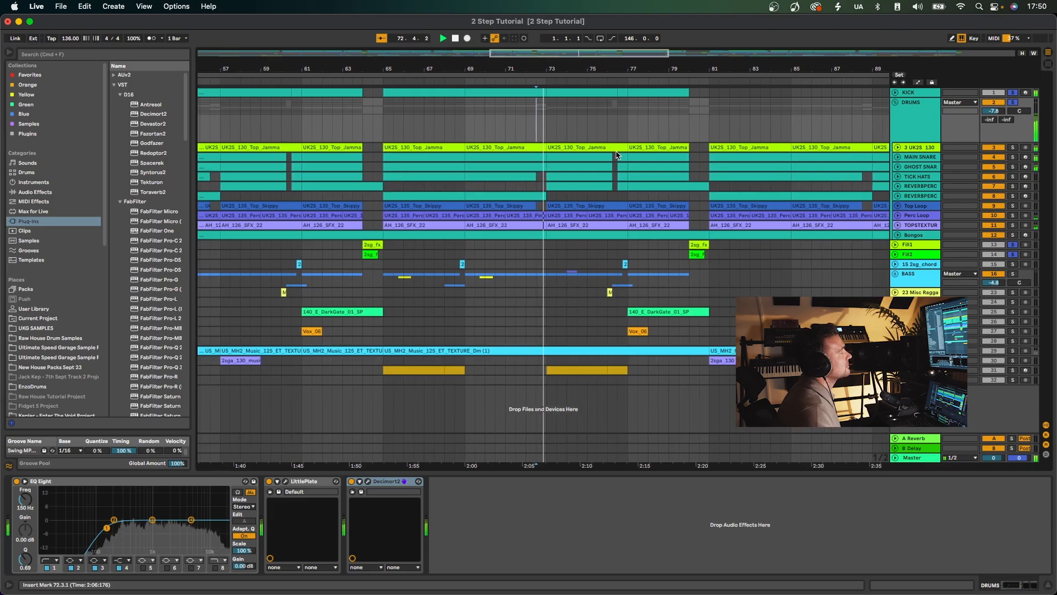
click(593, 126)
key(space)
key(space)
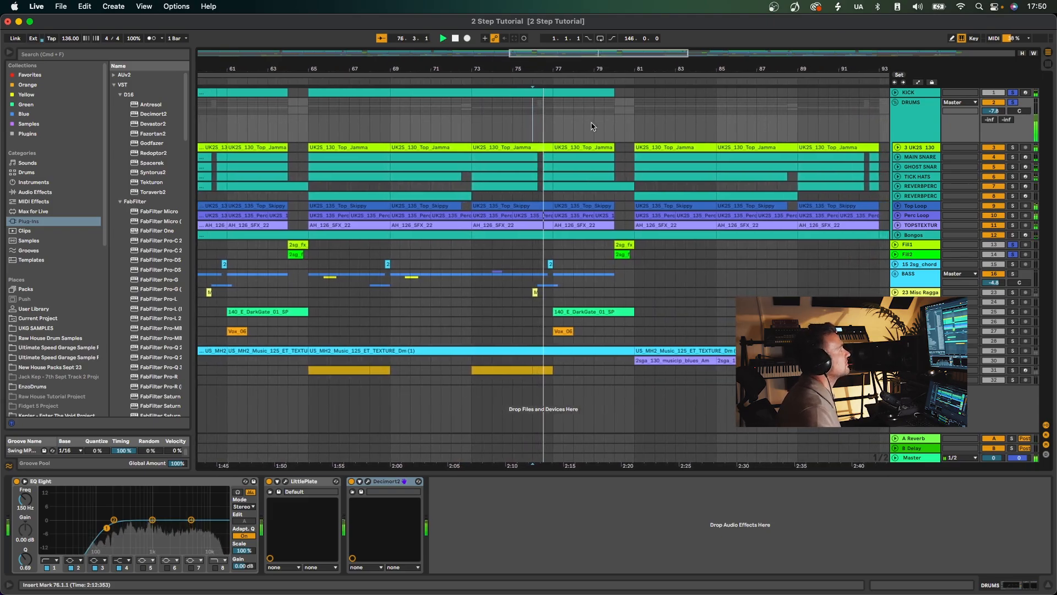
key(space)
drag(527, 71, 528, 64)
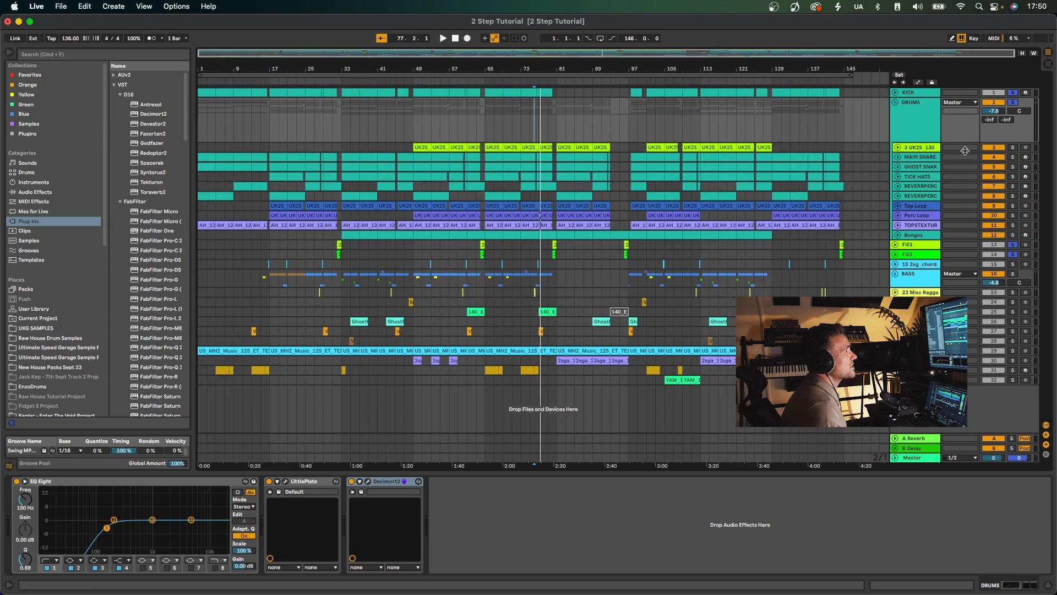
Solo only the KICK track, play it from bar 65, then unfold the track and show its devices.
click(1013, 92)
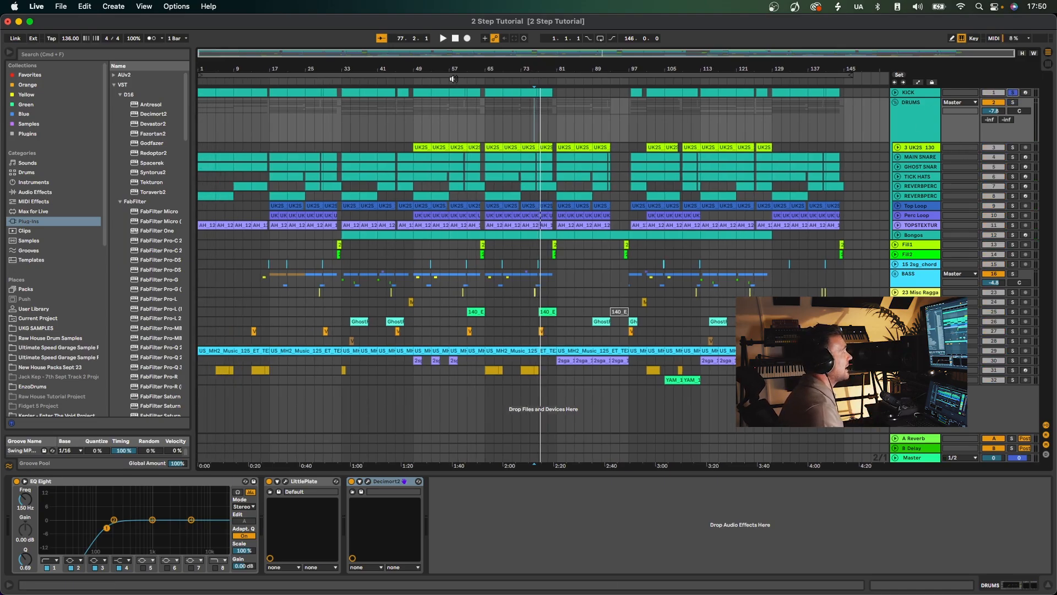
click(490, 82)
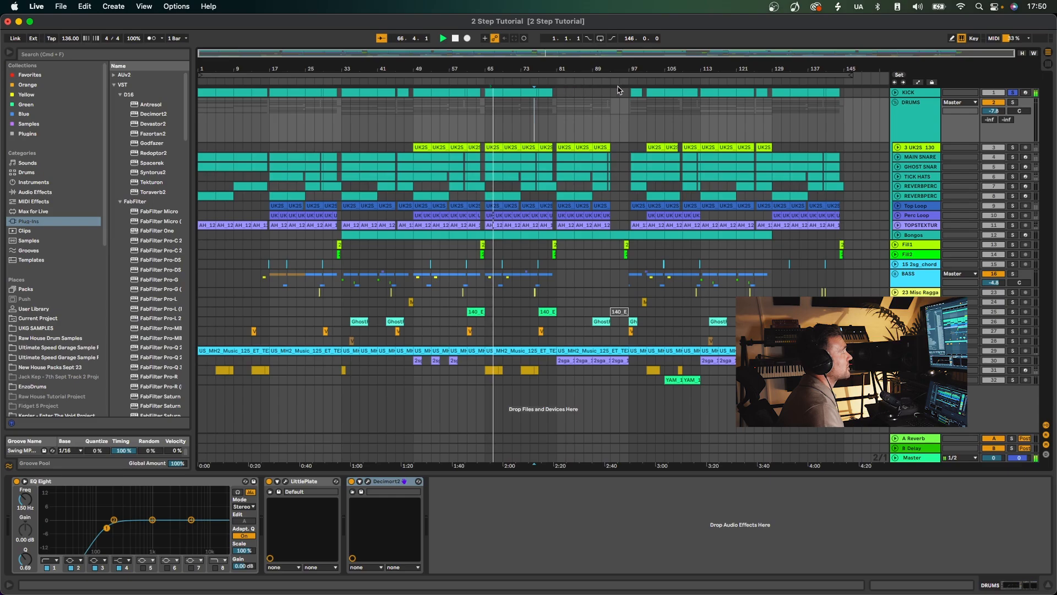
click(895, 92)
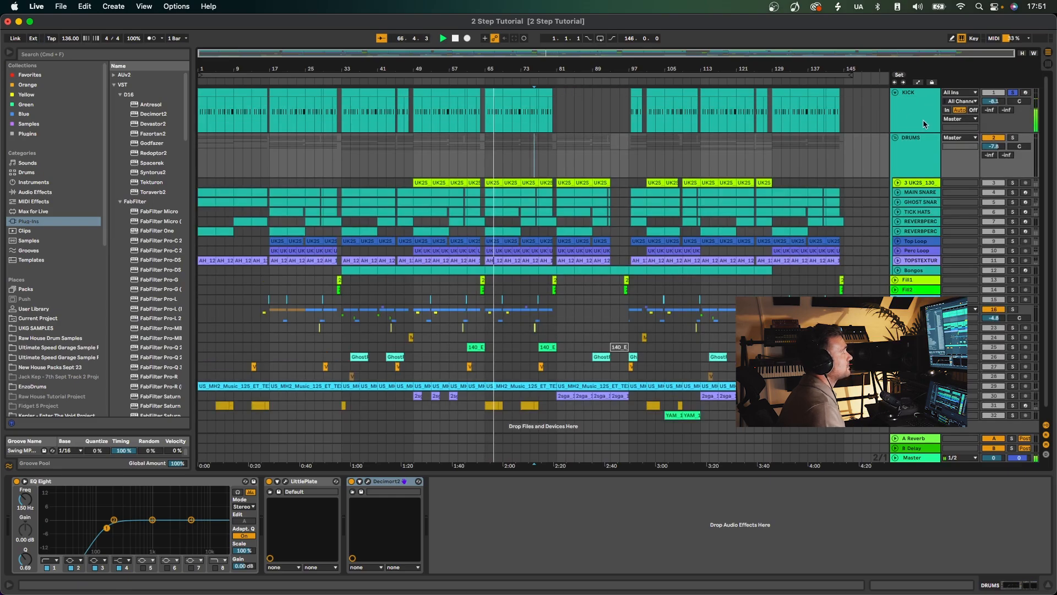
click(919, 108)
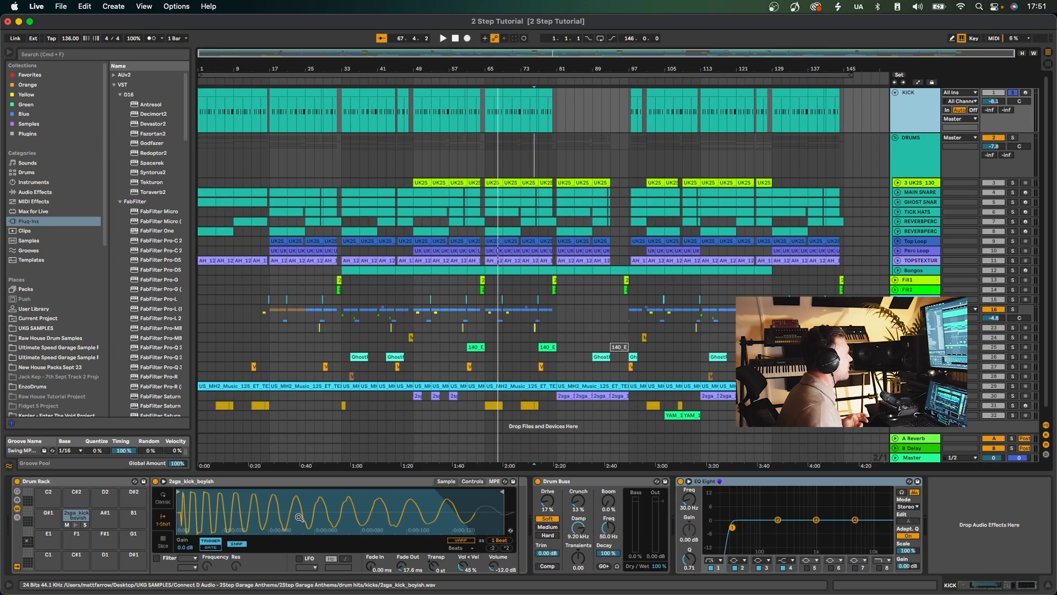
Open the UKG SAMPLES folder in a widened browser and collapse its one_shots and Test Press 90's 2-Step.MIDI folders.
click(43, 328)
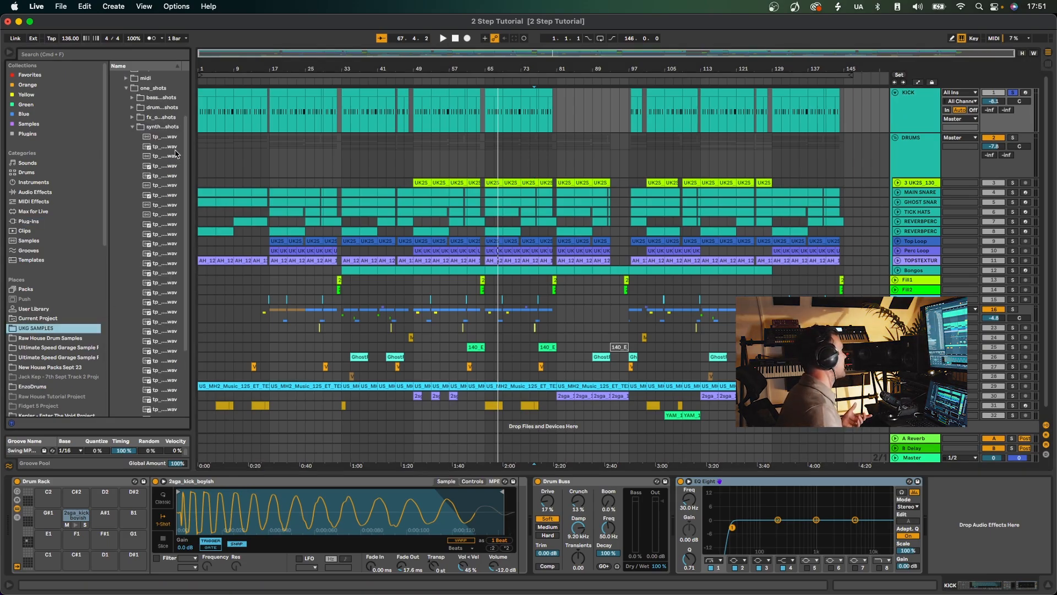
drag(191, 153, 359, 153)
click(128, 89)
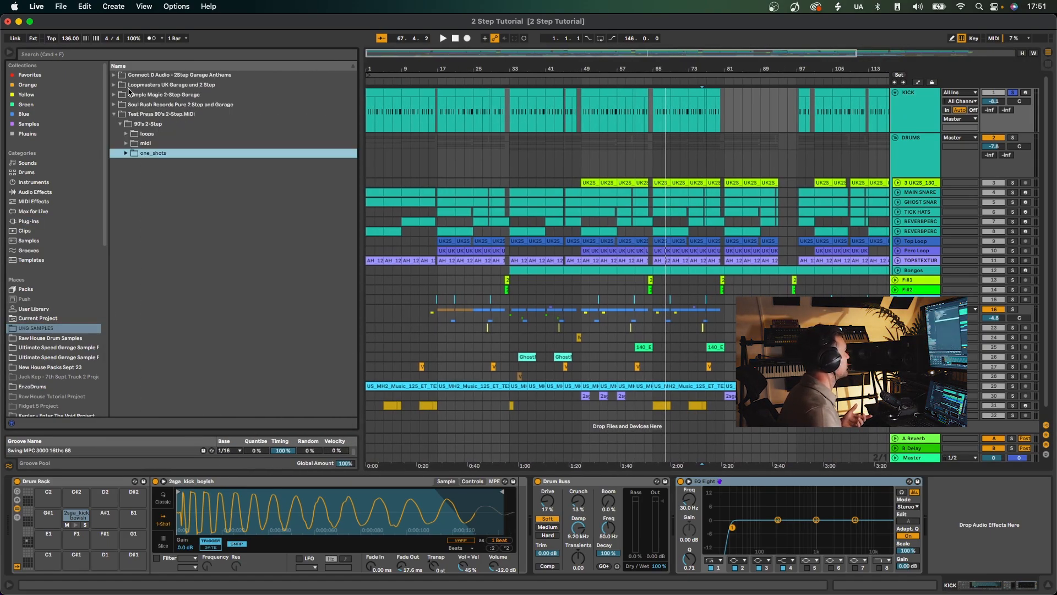
click(117, 115)
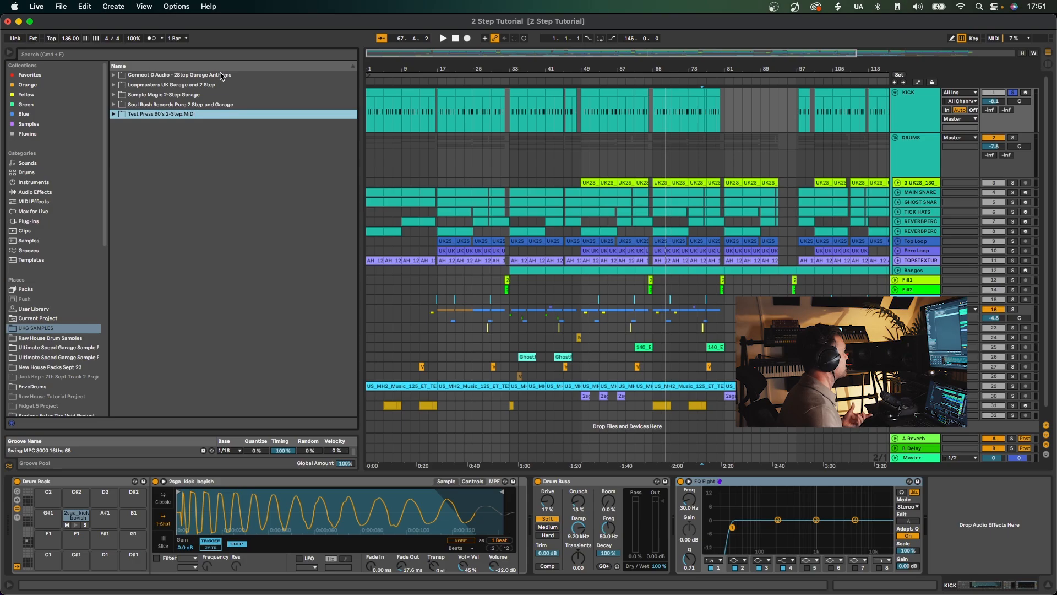
Expand the Connect D Audio - 2Step Garage Anthems pack, preview the bassic_C3 stab and collapse its one shot stabs folder.
click(113, 77)
click(143, 165)
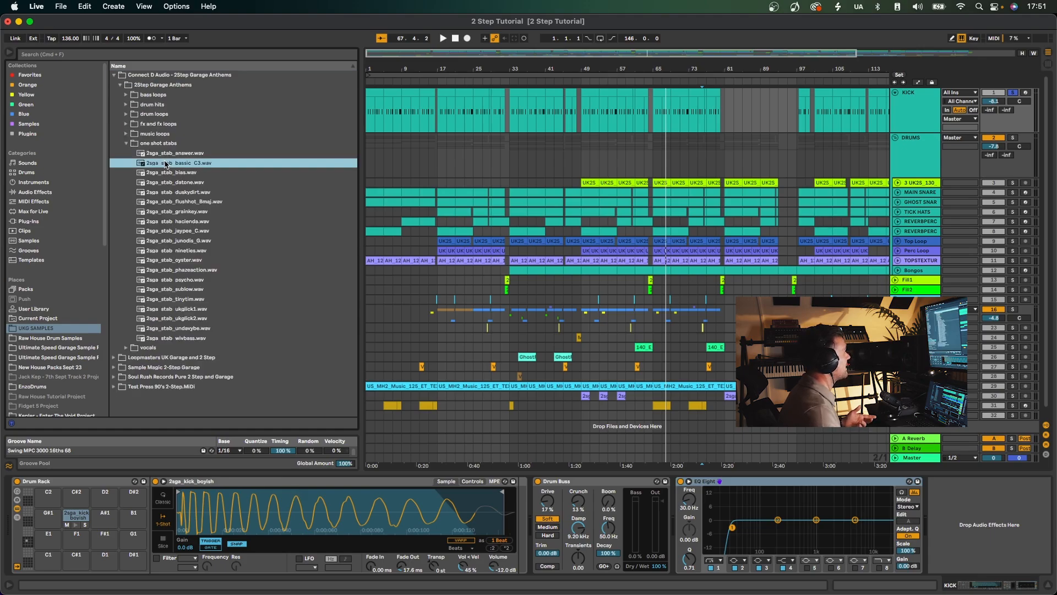
click(127, 144)
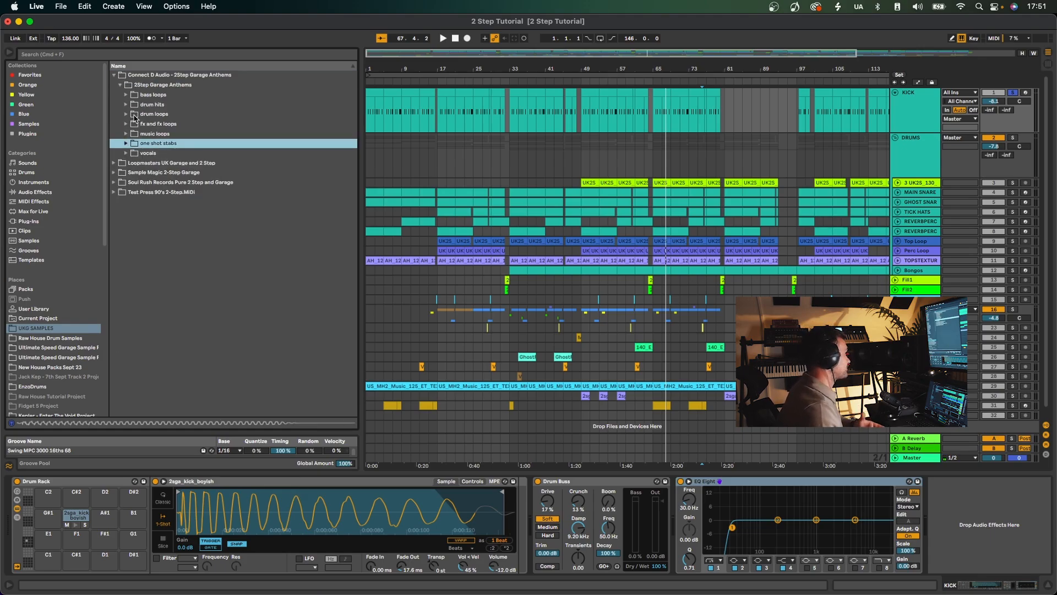
Preview vocal one-shots, including 2sga_vox_bubblincrew.wav, and a vocal loop from the pack's vocals folder, and collapse the folder.
click(126, 153)
click(187, 221)
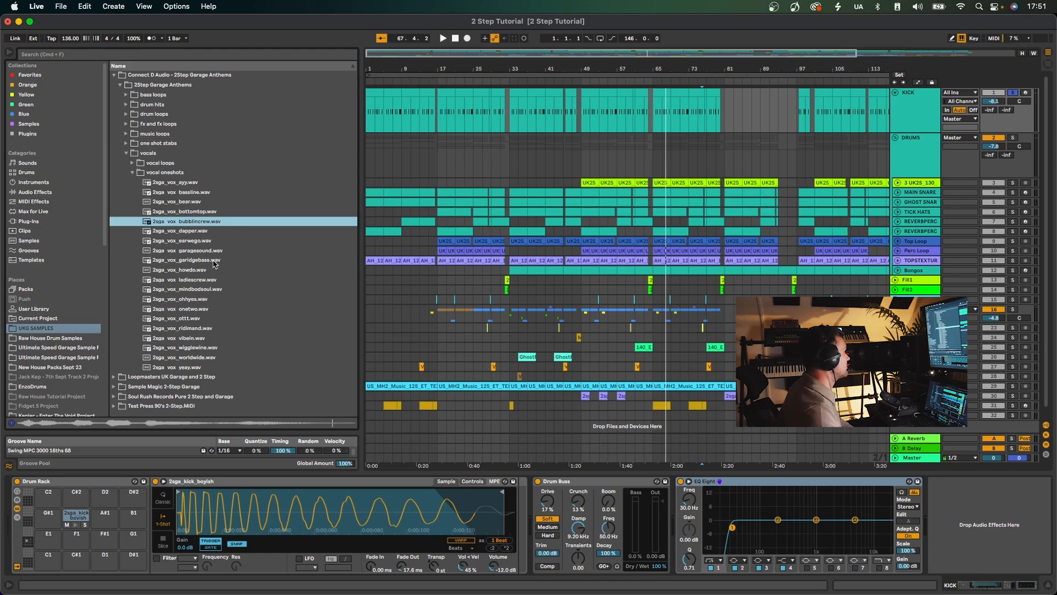
click(229, 261)
click(133, 173)
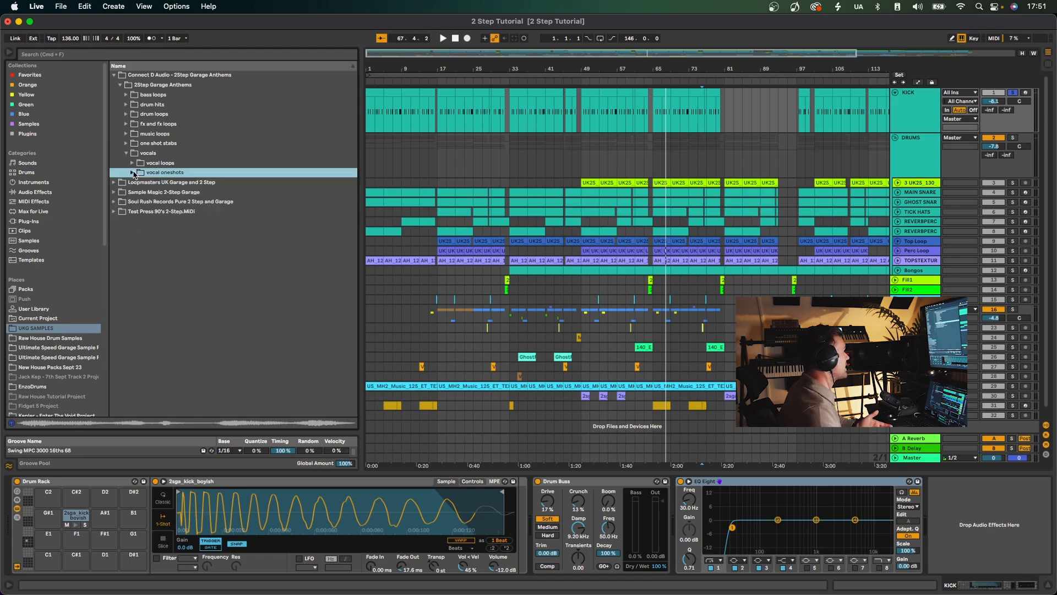
click(136, 164)
click(270, 241)
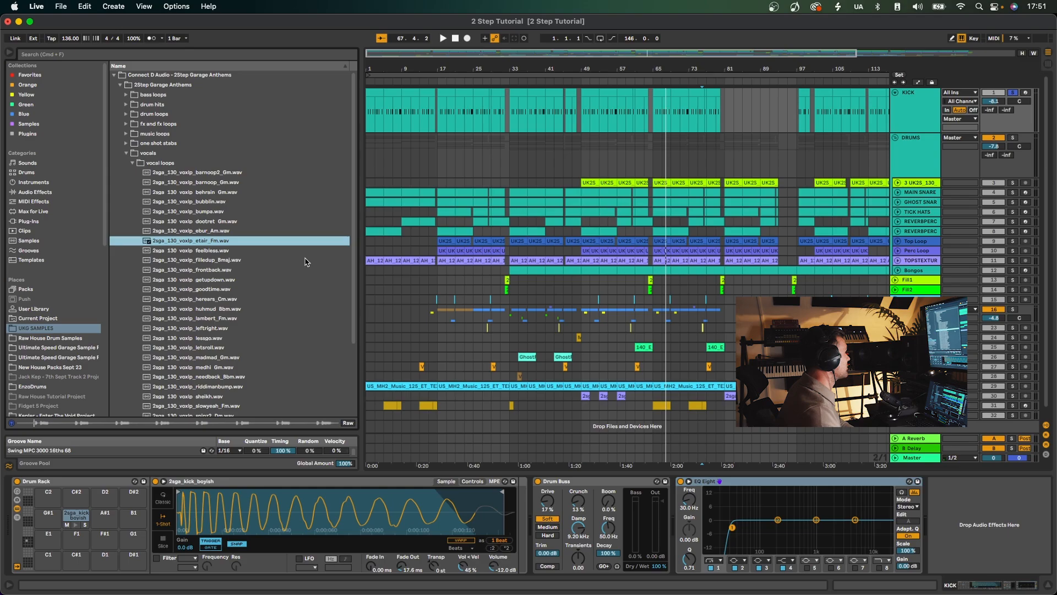
click(129, 163)
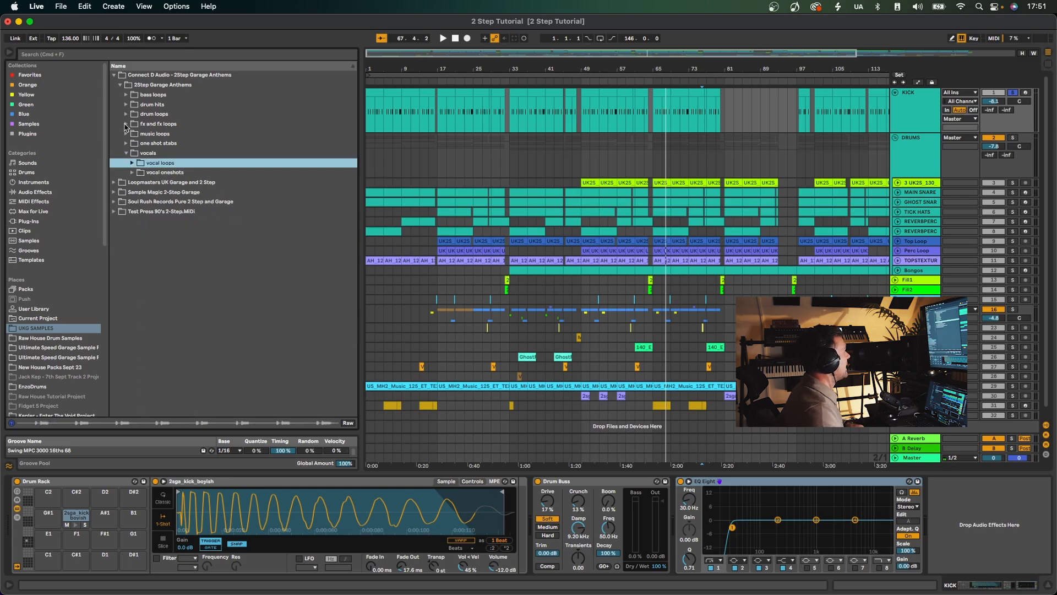
click(127, 154)
Open the pack's drum hits folder, collapse claps and snares, and preview 2sga_kick_boyish.wav from the kicks folder.
click(126, 105)
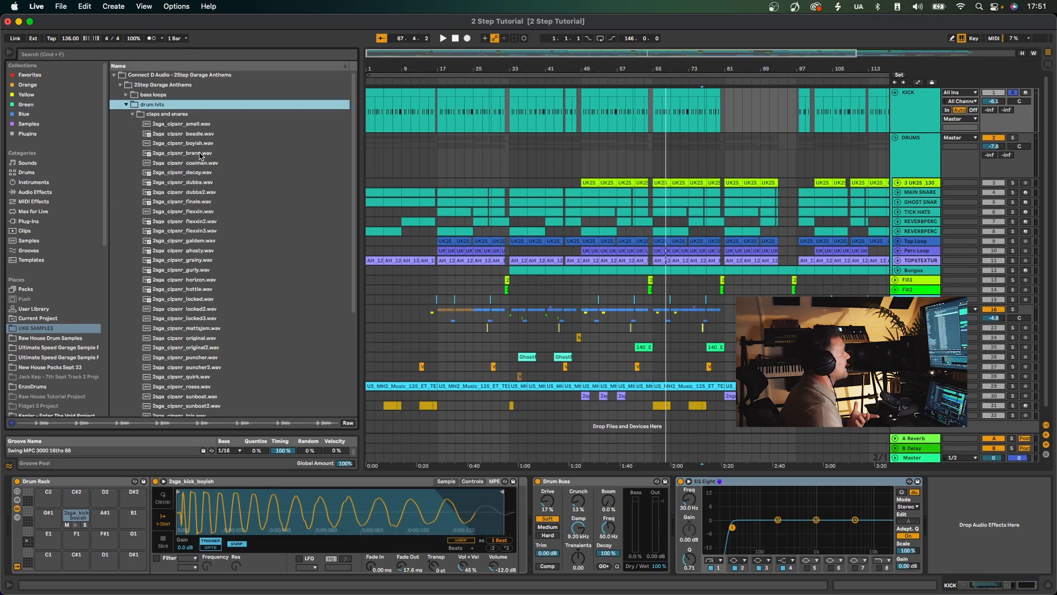
click(133, 114)
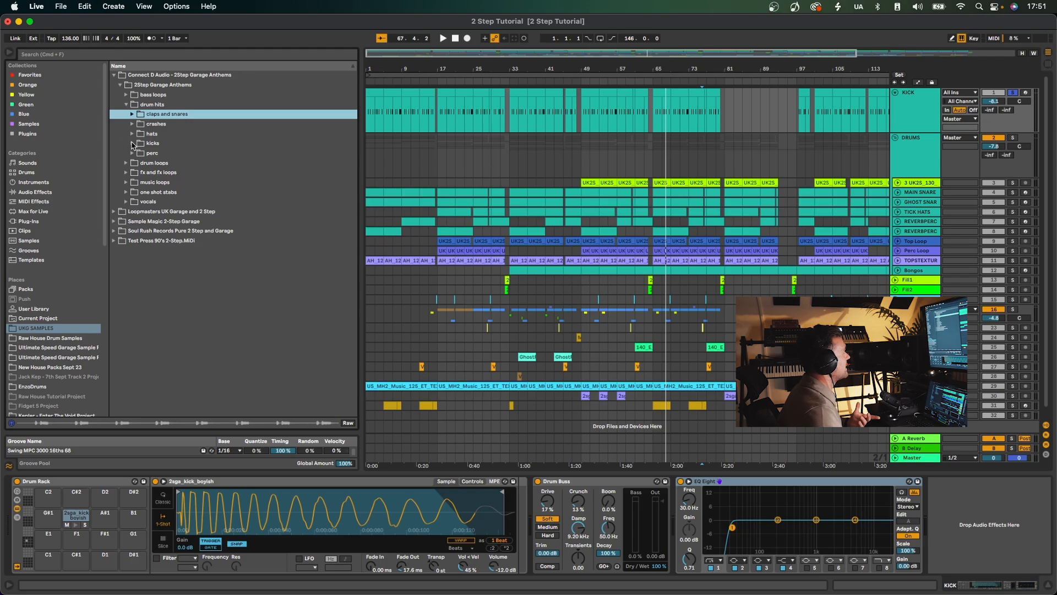
click(133, 144)
click(221, 172)
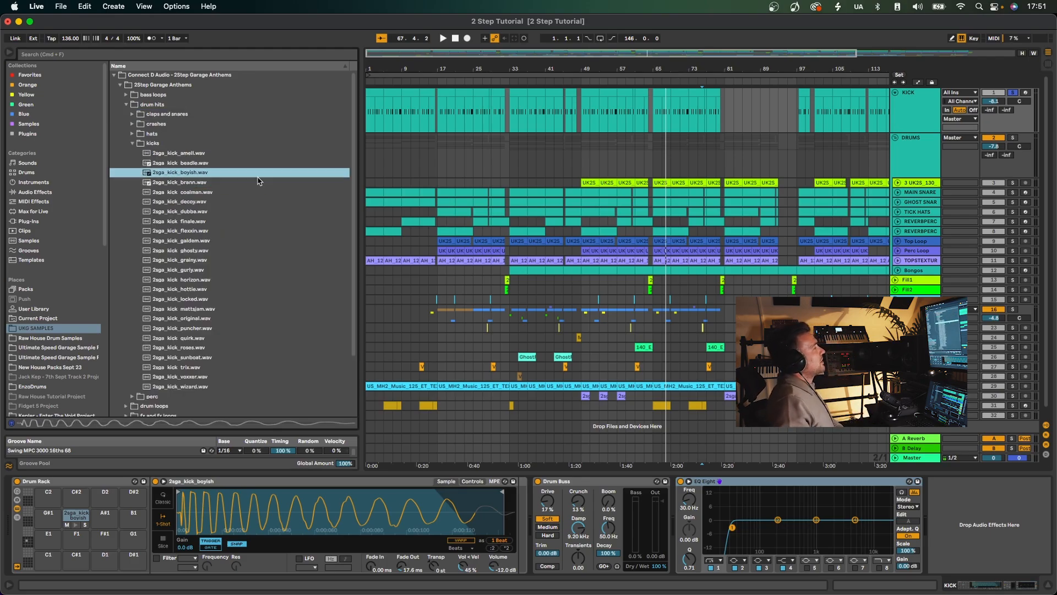
Play the soloed KICK track from bar 49 and compare it with the original 2sga_kick_boyish.wav sample.
key(space)
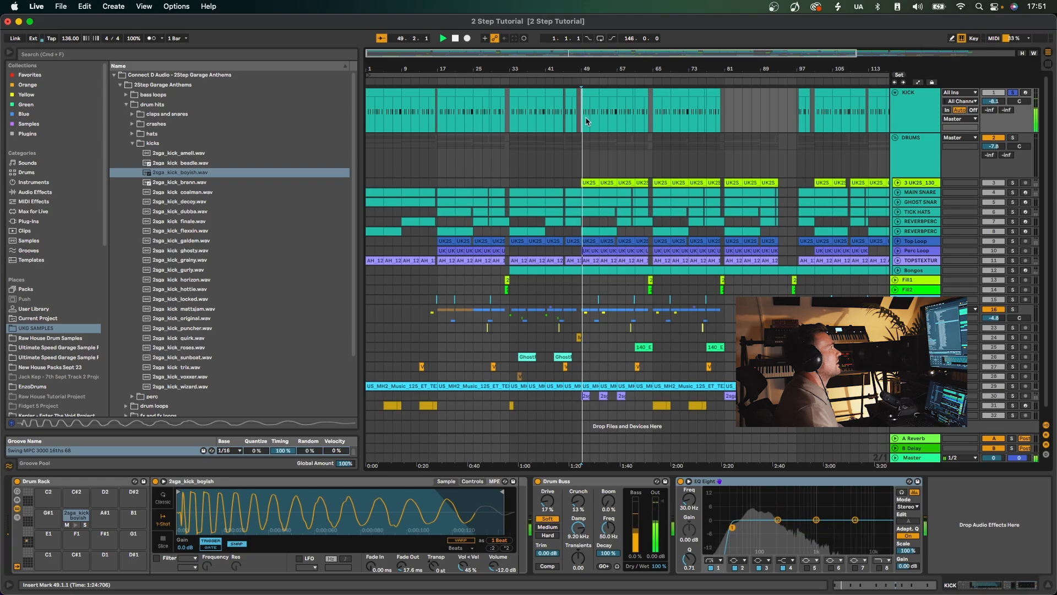
click(181, 174)
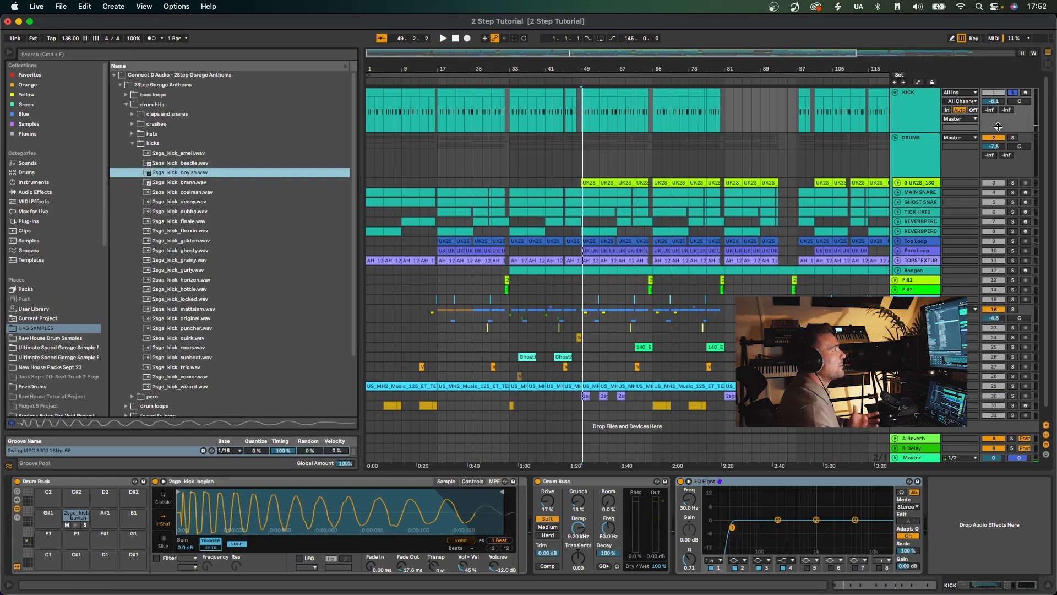
click(913, 112)
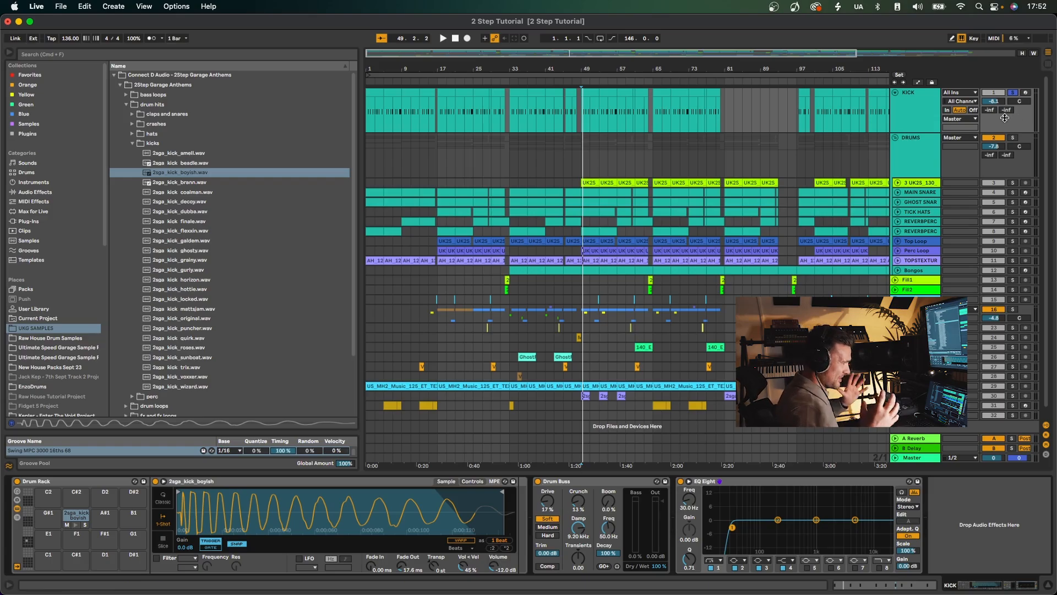
Bypass and re-enable the KICK track's Drum Buss while playing from bar 49 to compare the sound.
click(538, 481)
key(space)
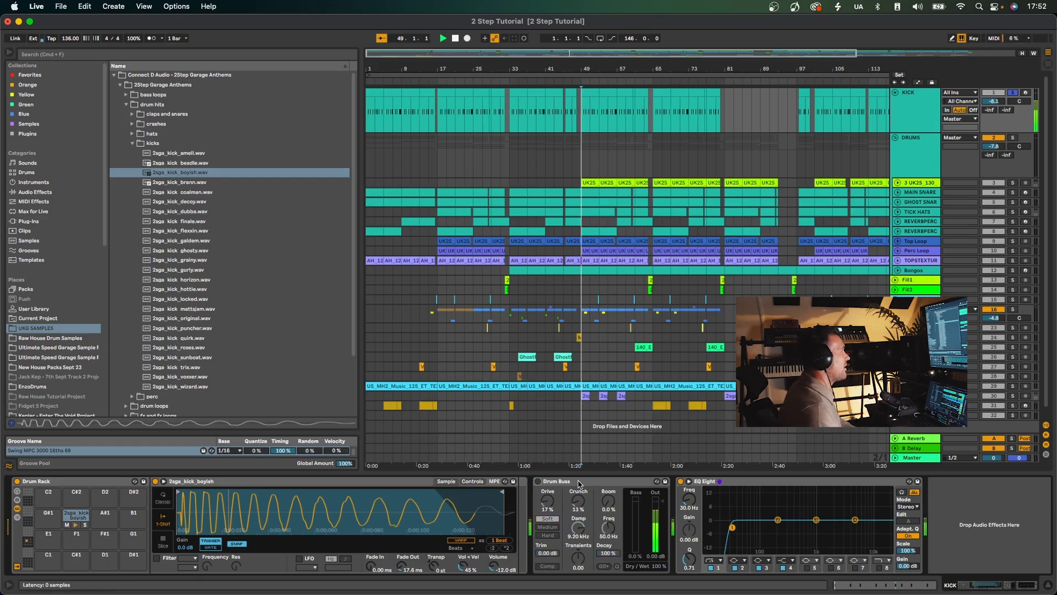
click(538, 481)
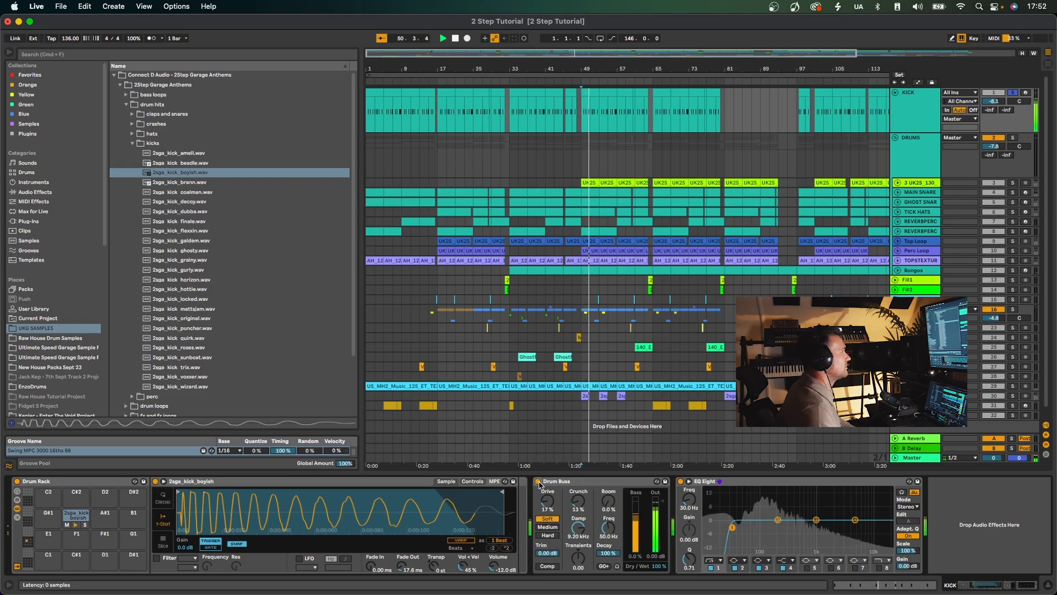
key(space)
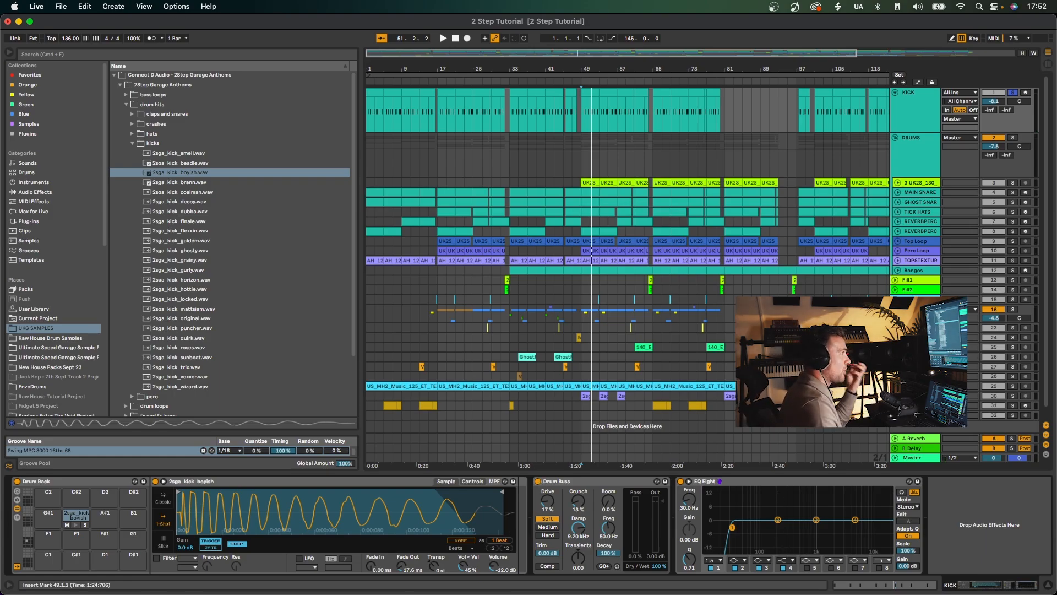
Play the KICK track from bar 49 and open its clip at that bar to show the MIDI notes.
drag(604, 53, 560, 90)
key(space)
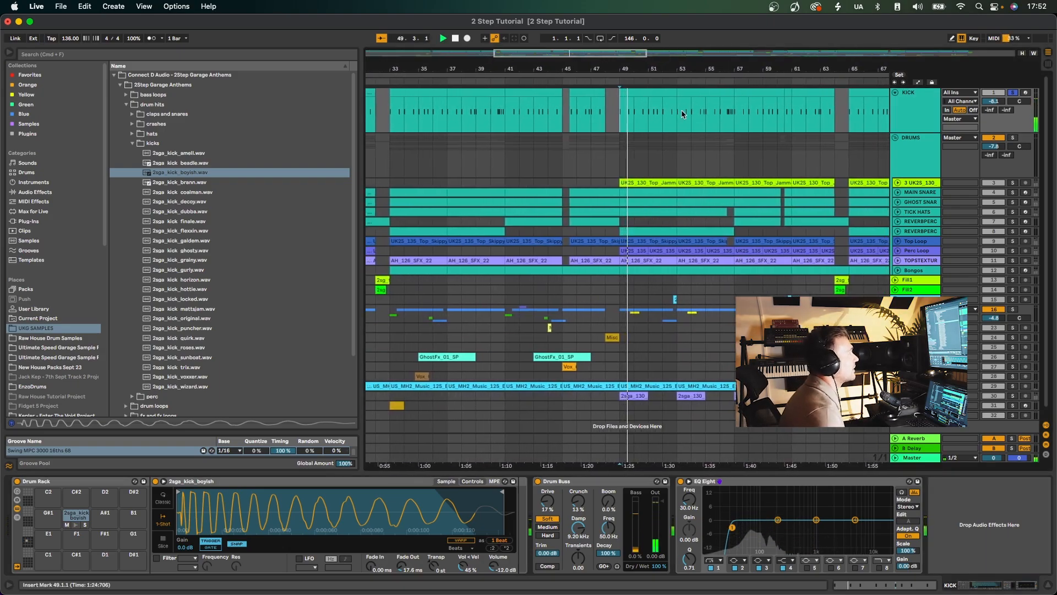
click(662, 93)
double_click(663, 93)
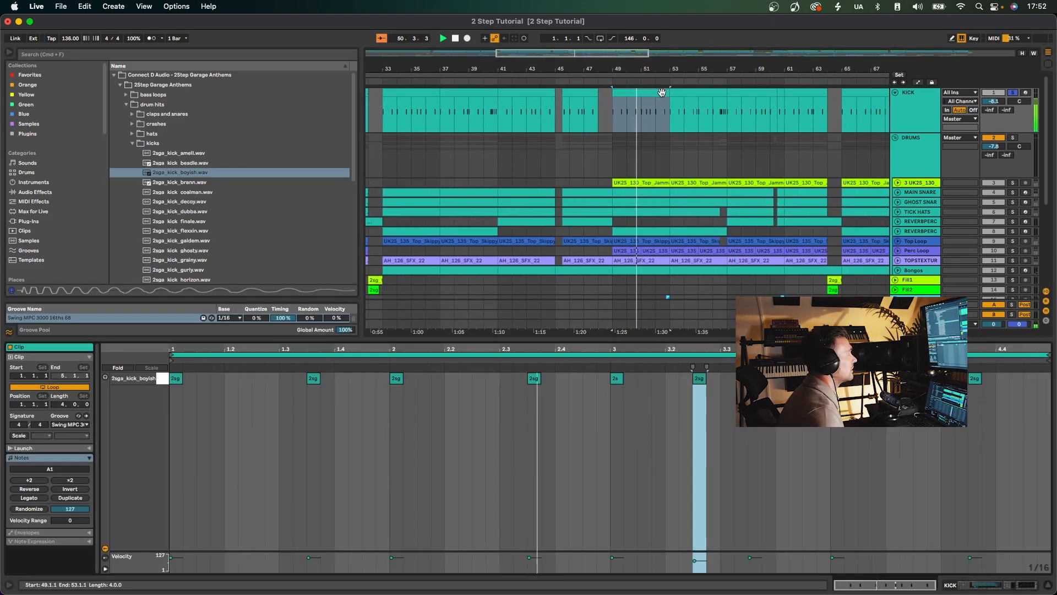
Solo the DRUMS group alongside the kick and show the notes of the KICK clip at bar 53 during playback.
click(1013, 138)
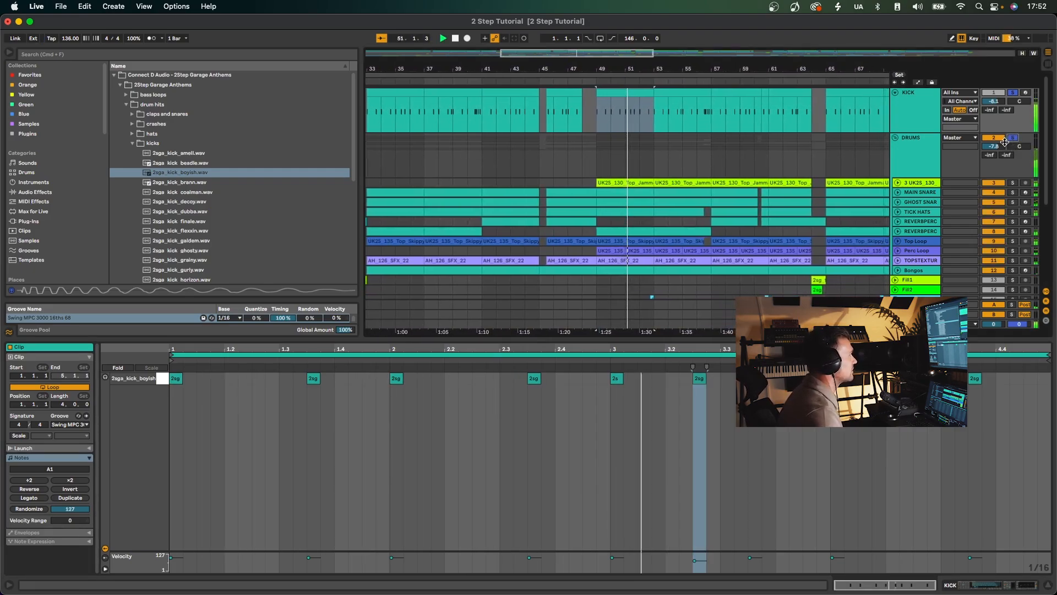
click(684, 93)
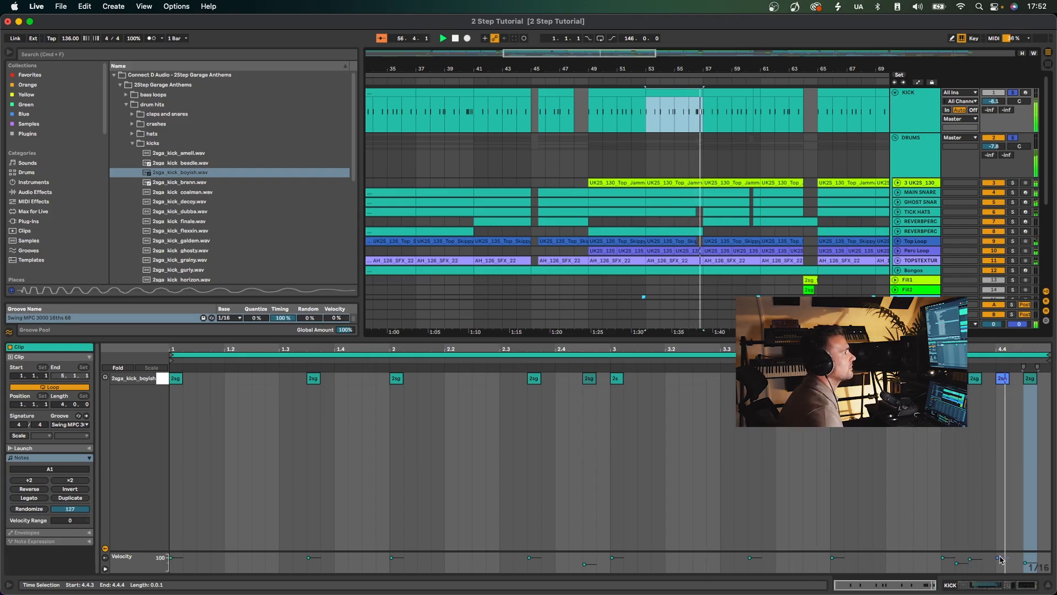
key(space)
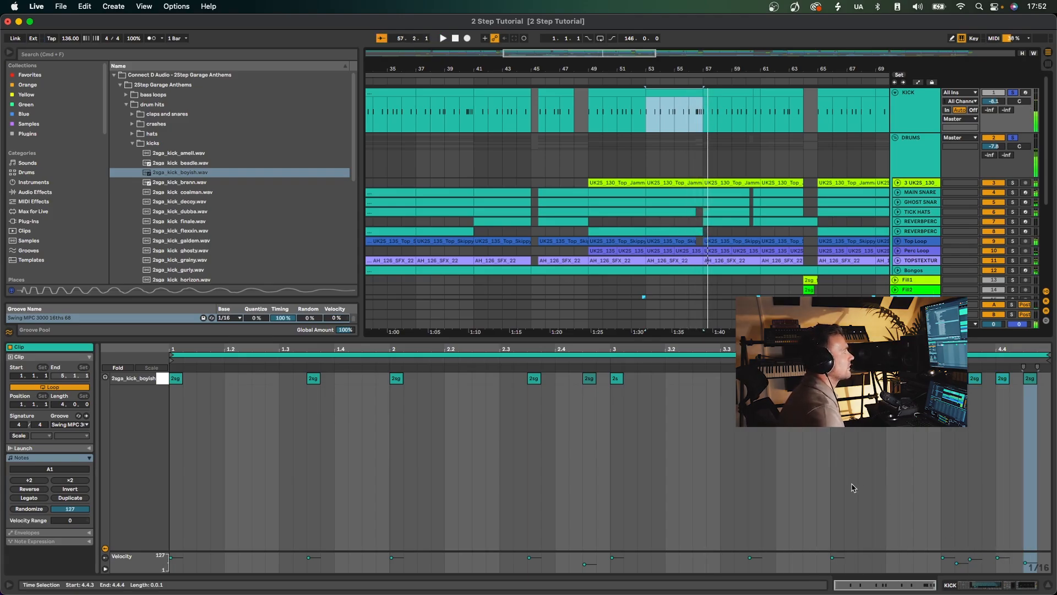
Show the groove choices for the KICK clip at bar 53 and play the soloed kick and drums briefly.
click(67, 424)
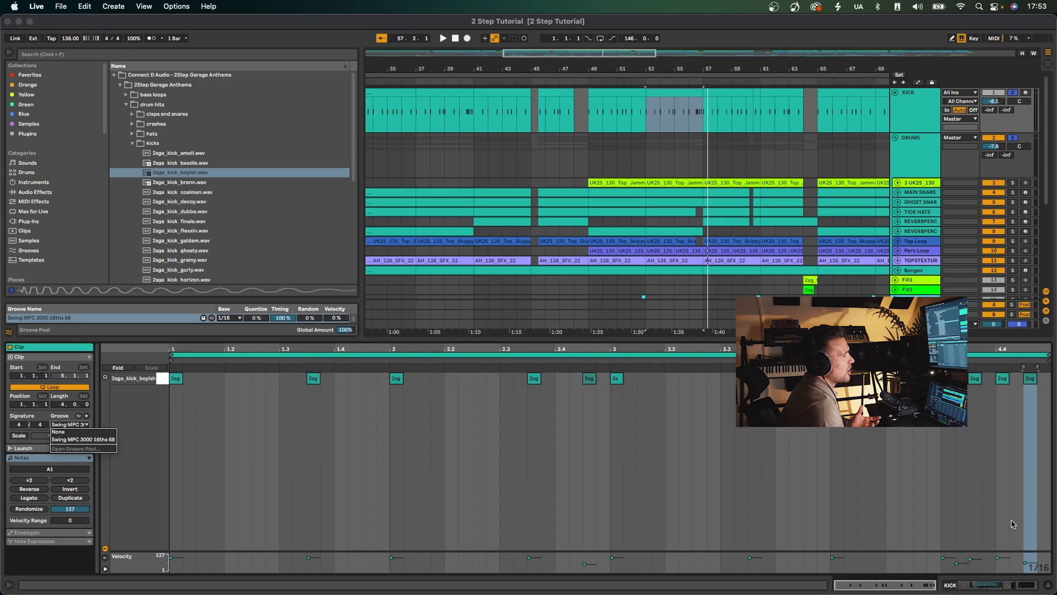
key(Escape)
key(space)
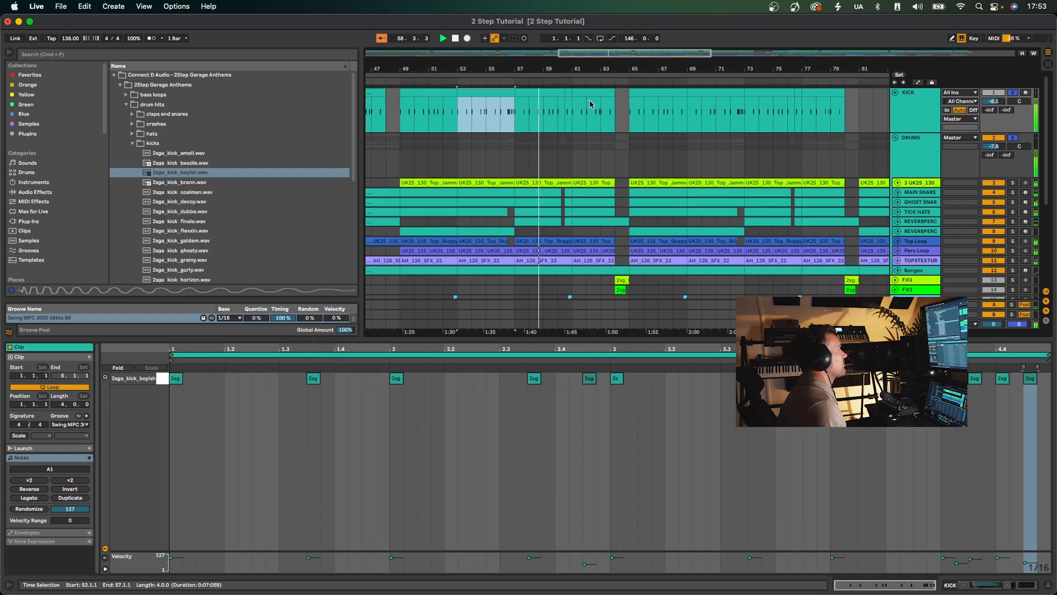
key(space)
drag(543, 69, 543, 52)
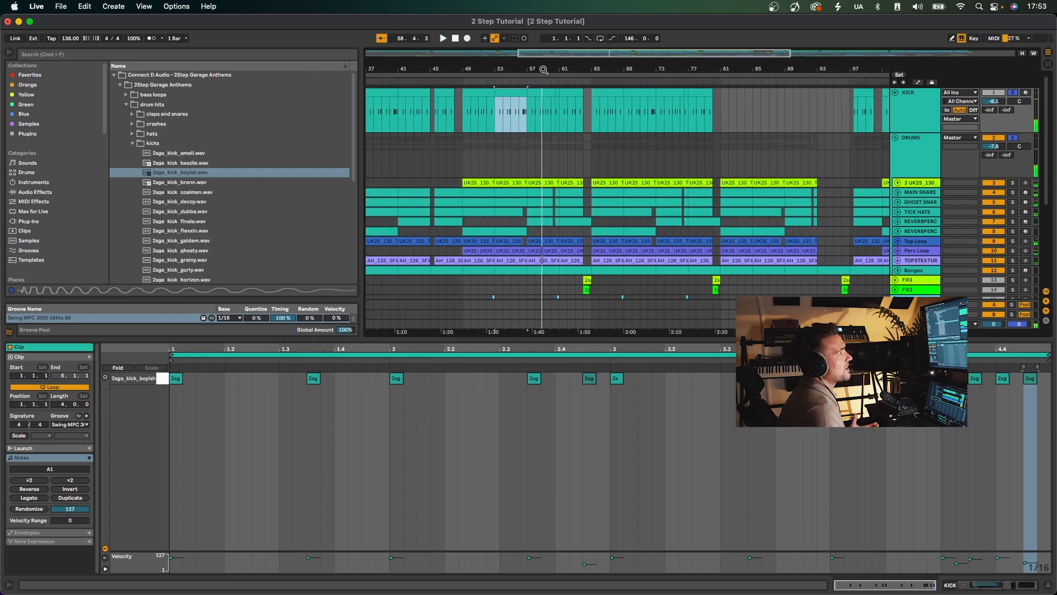
Solo only the UK2S_130_Top_Jamma track and play its loop clip from bar 49 with the clip details shown.
click(912, 169)
click(913, 186)
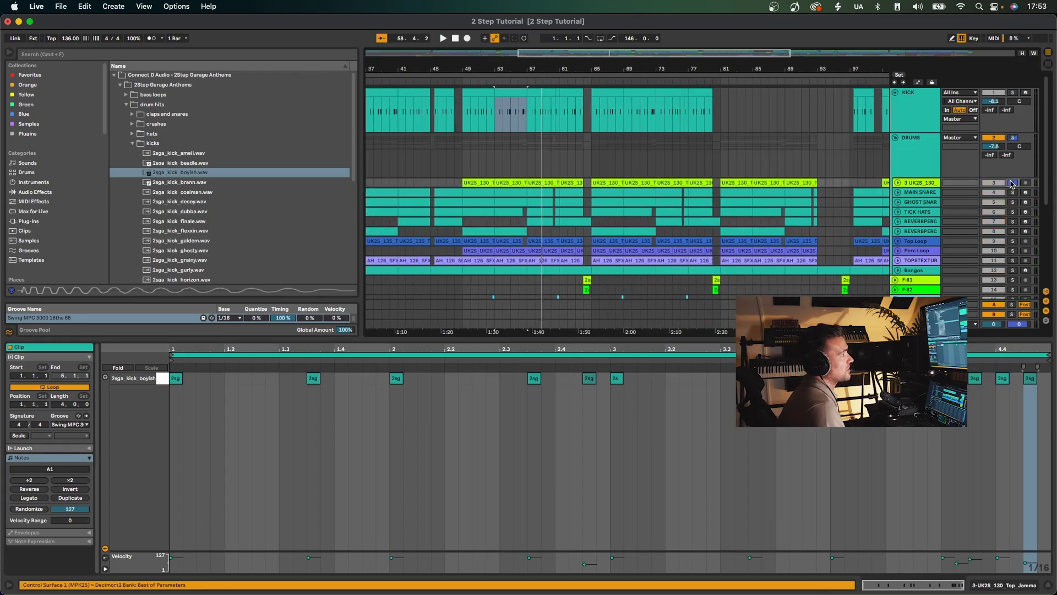
click(918, 164)
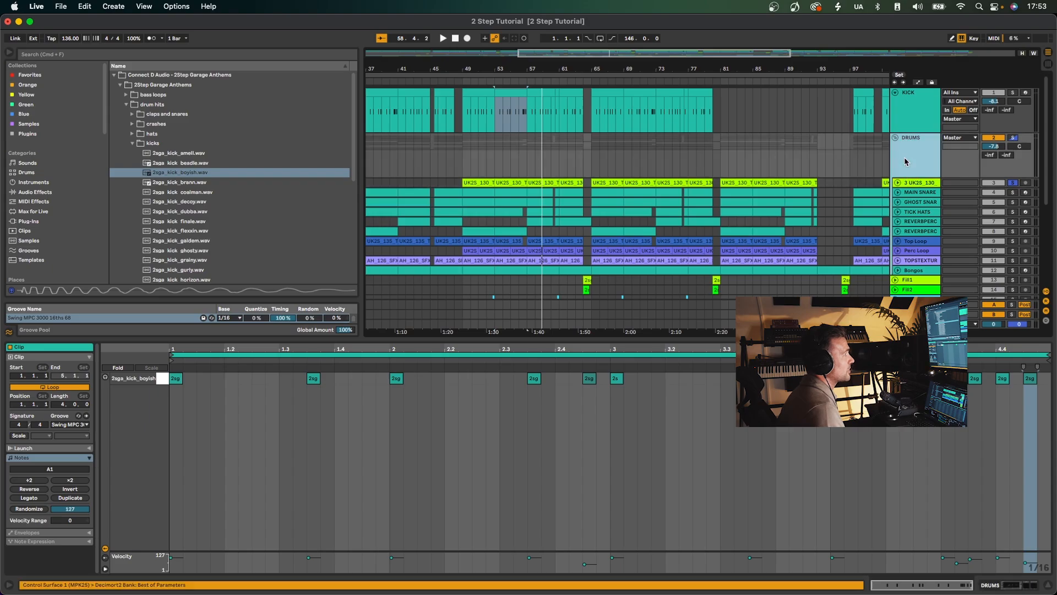
click(483, 184)
key(space)
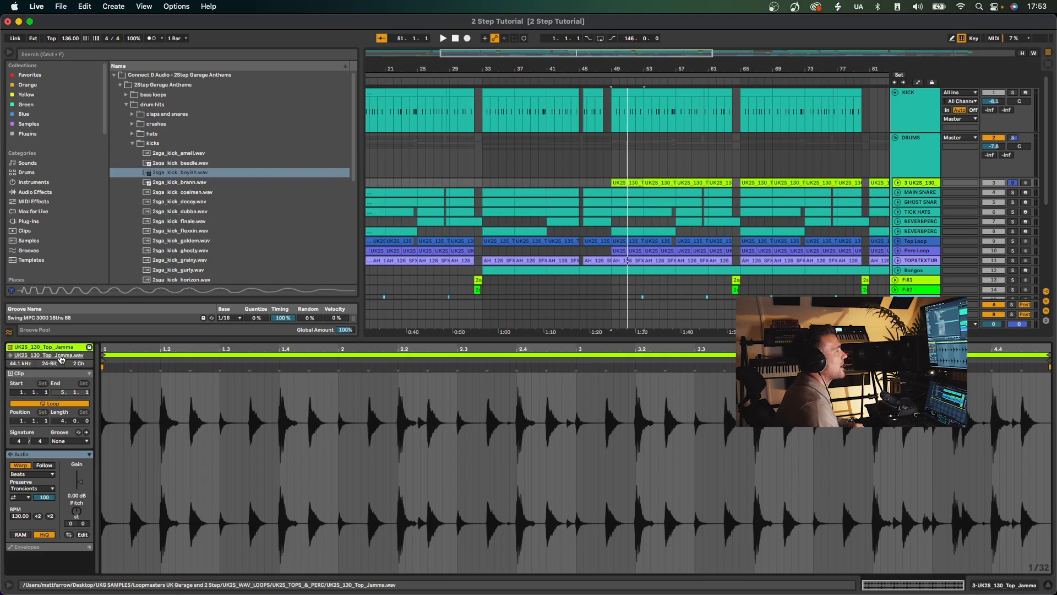
Unsolo the UK2S_130_Top_Jamma track and compare the full mix from bar 49 with that track muted and active.
click(1013, 183)
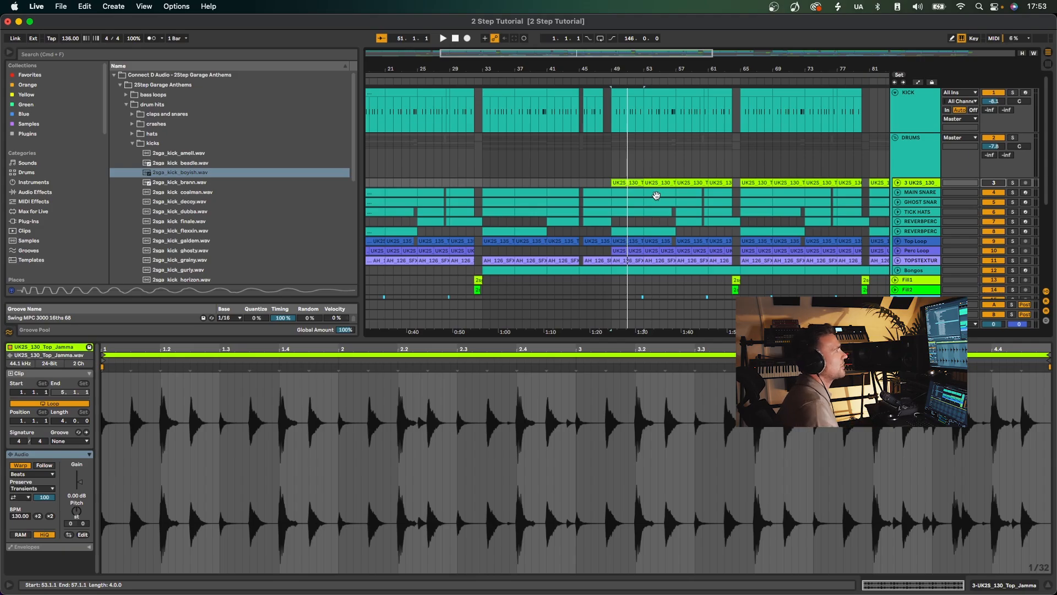
key(space)
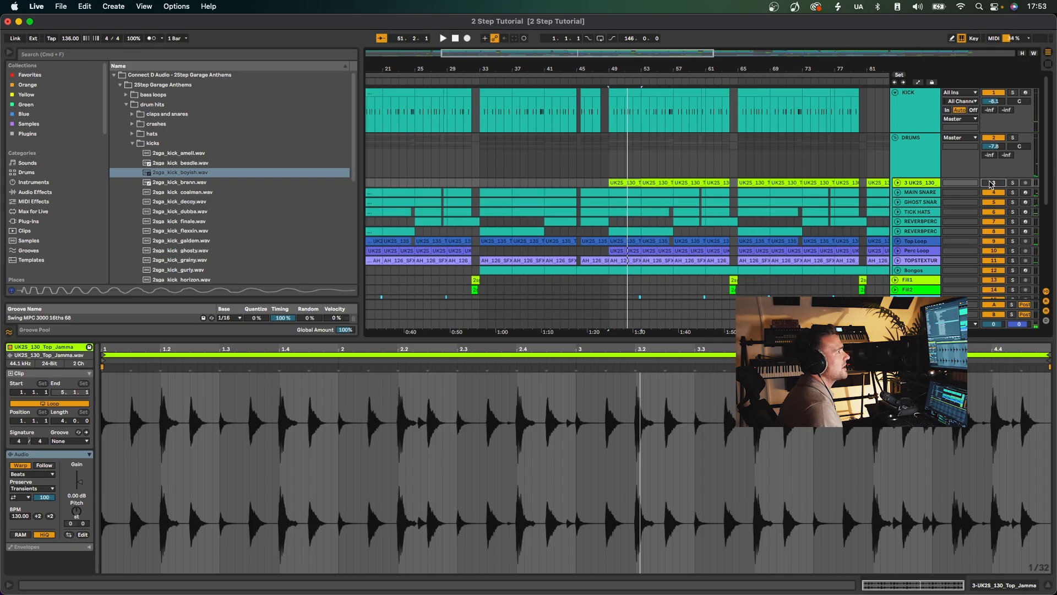
key(space)
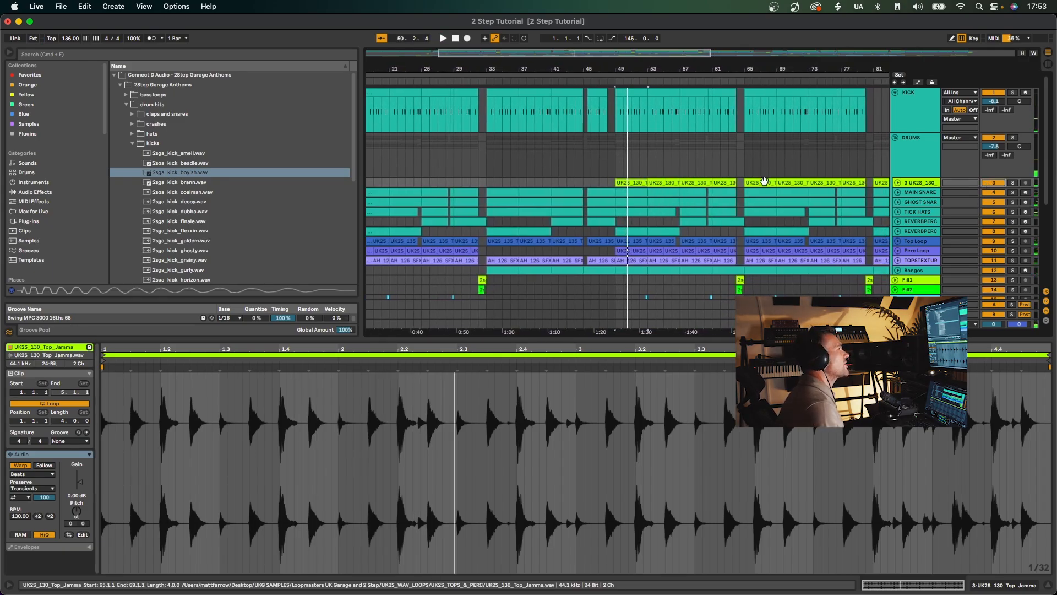
scroll(764, 181, right, 2)
drag(644, 69, 642, 52)
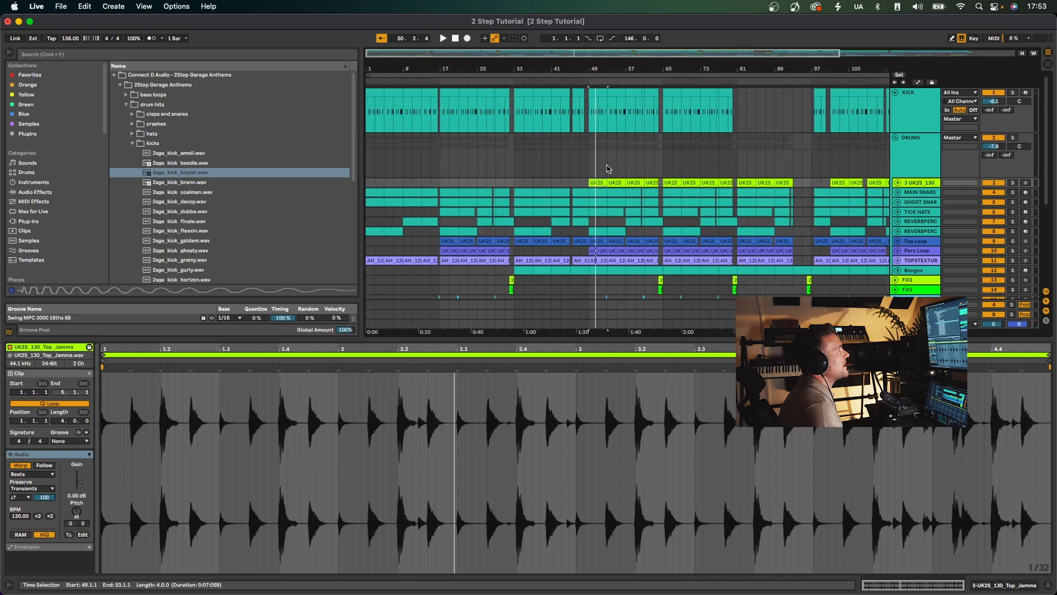
key(space)
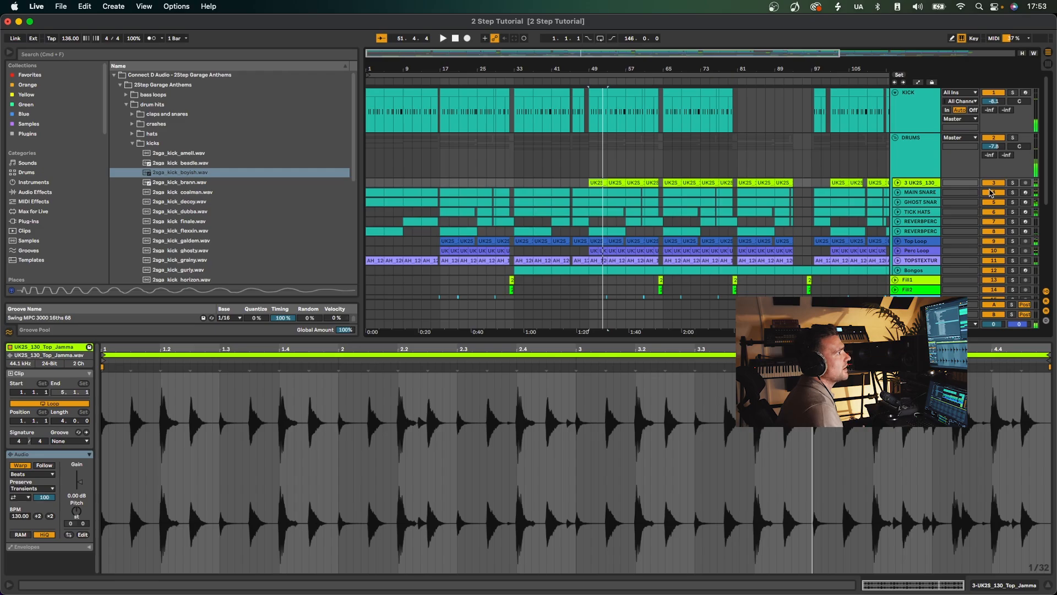
Play the MAIN SNARE track soloed from bar 49, and show its devices and those of the DRUMS group.
click(913, 185)
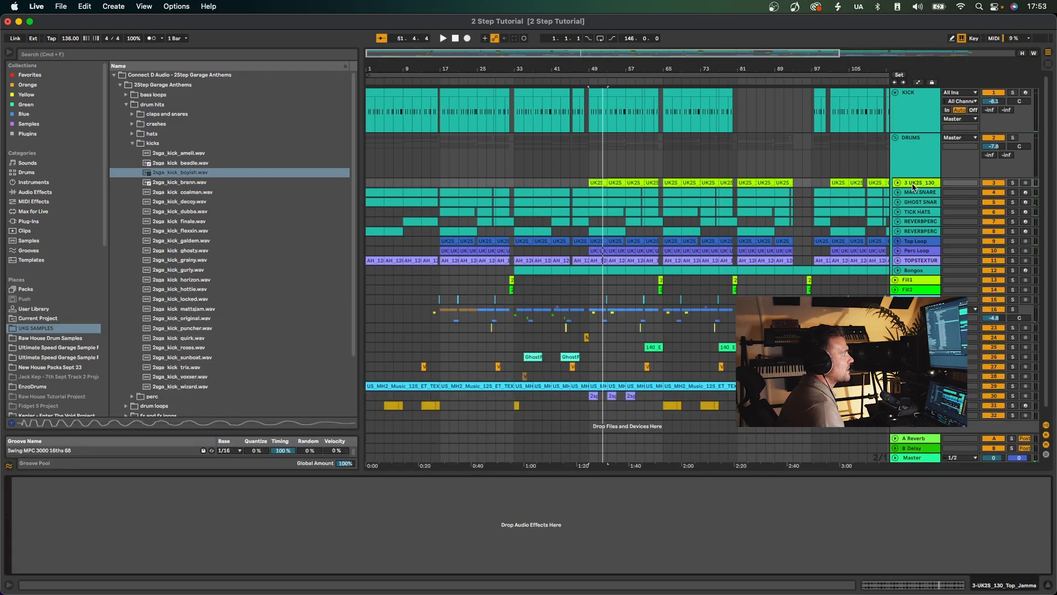
click(924, 193)
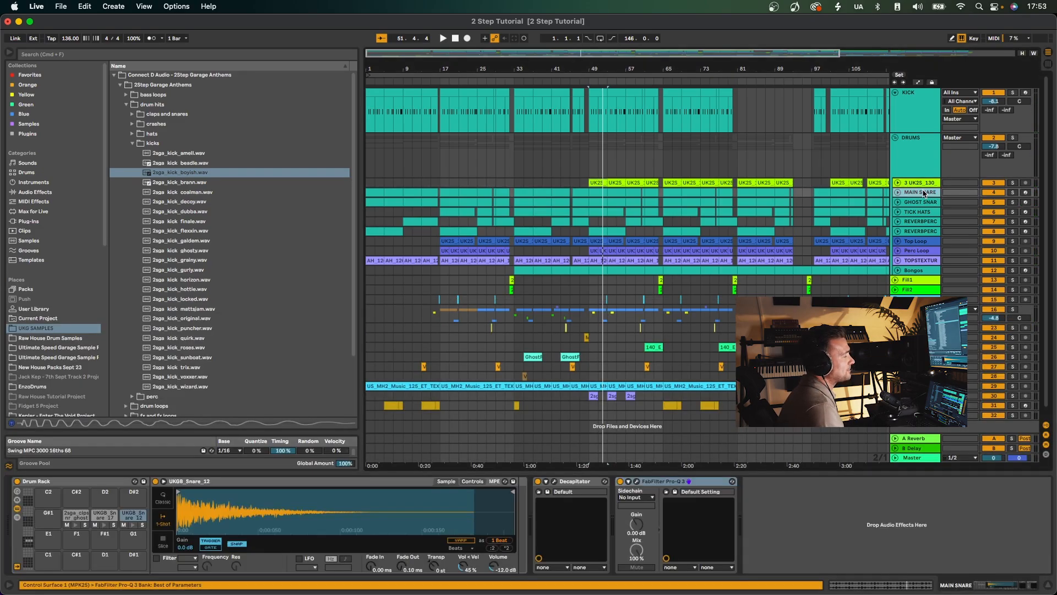
click(1012, 193)
key(space)
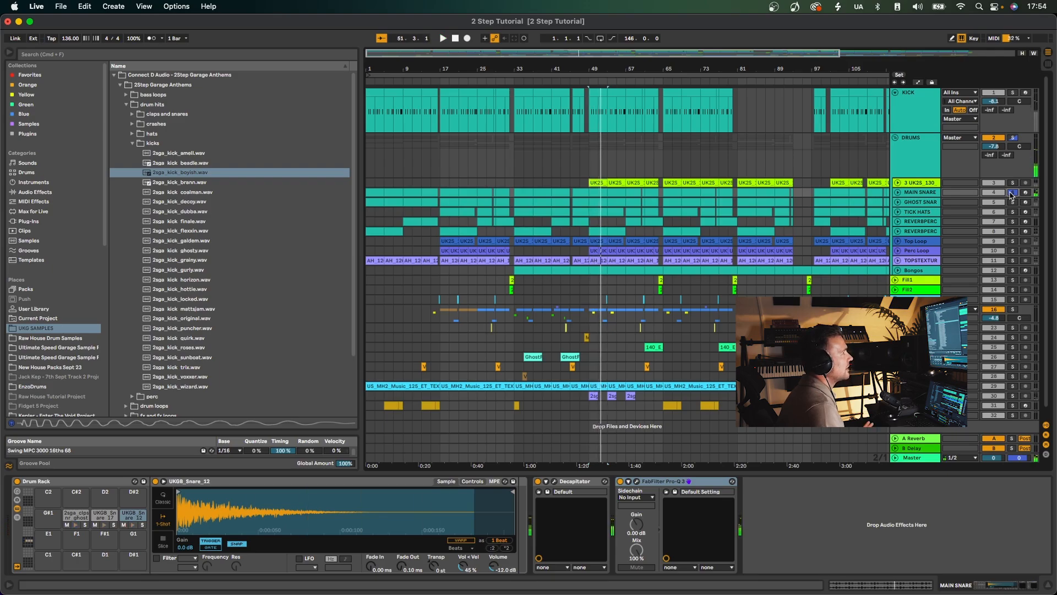
click(914, 157)
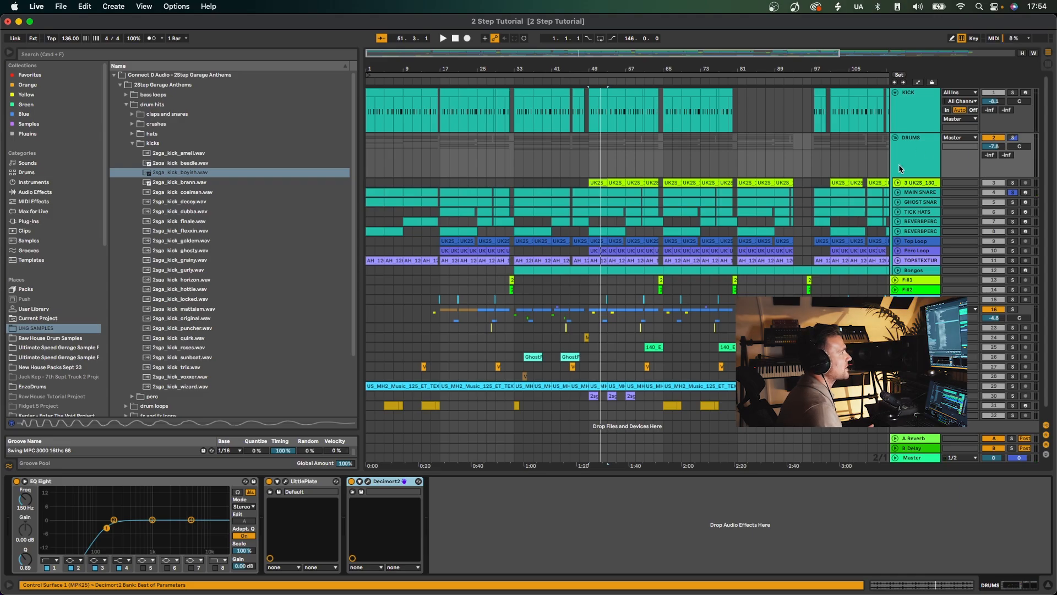
Show the Decapitator plug-in window of the MAIN SNARE track with its DrumFattener 1 preset, and close it again.
click(921, 194)
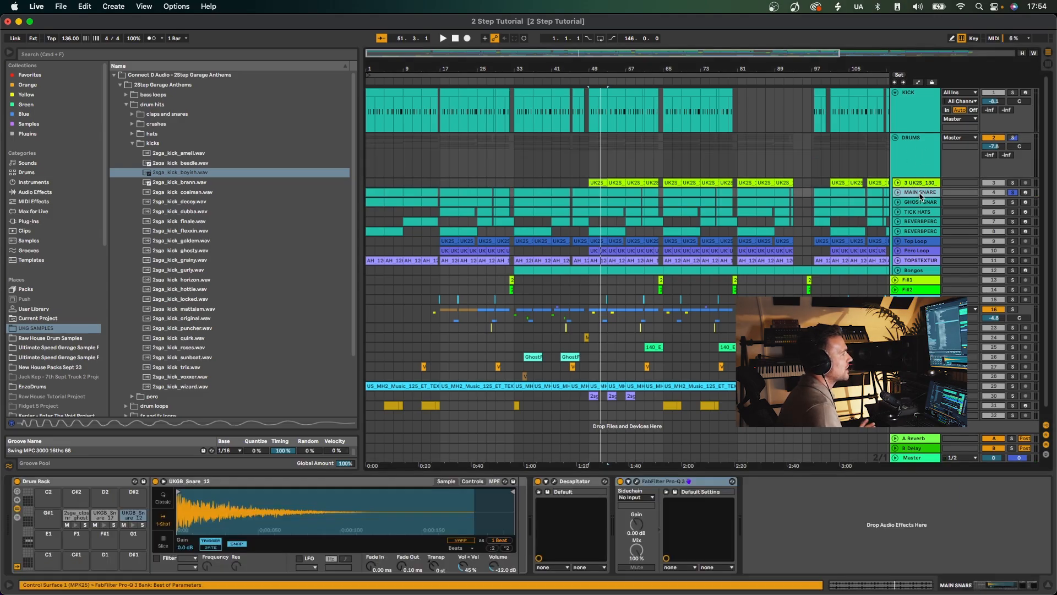
click(555, 482)
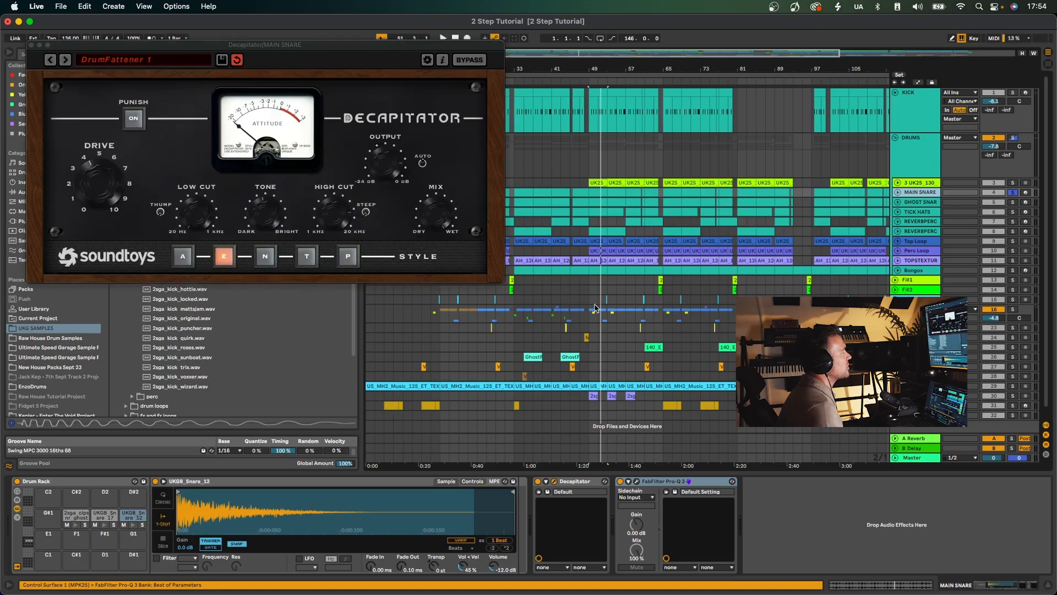
drag(121, 46, 312, 88)
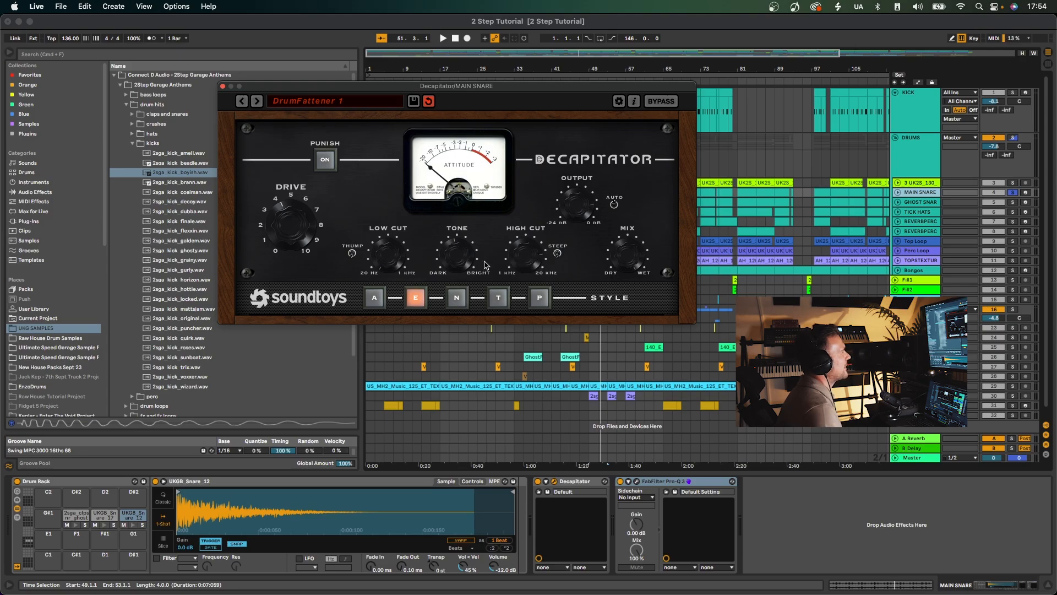
click(222, 85)
Compare the soloed MAIN SNARE from bar 49 with Decapitator bypassed and active, and view its FabFilter Pro-Q 3 curve.
key(space)
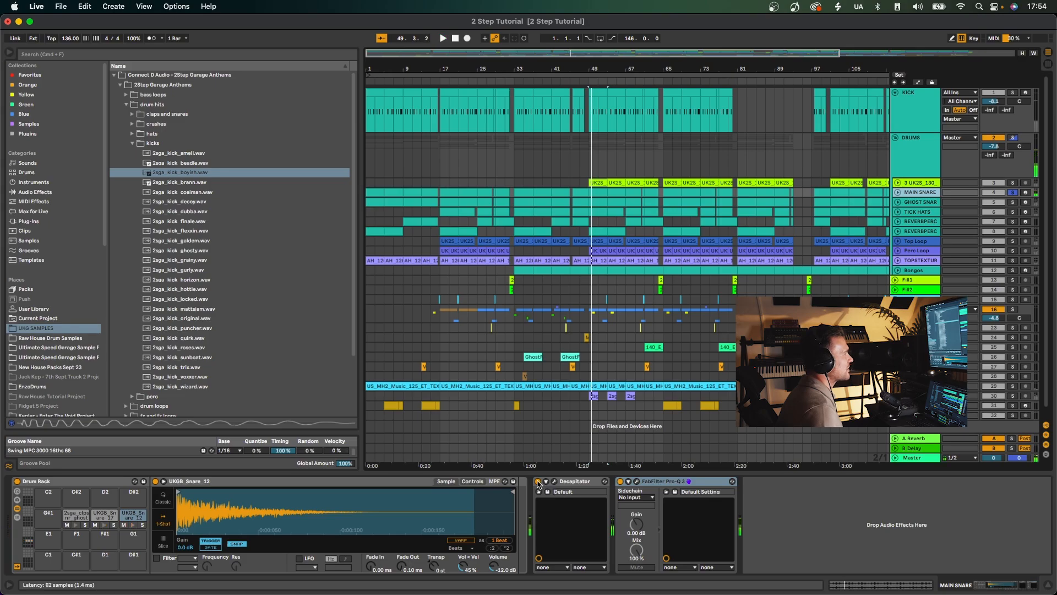
click(538, 482)
key(space)
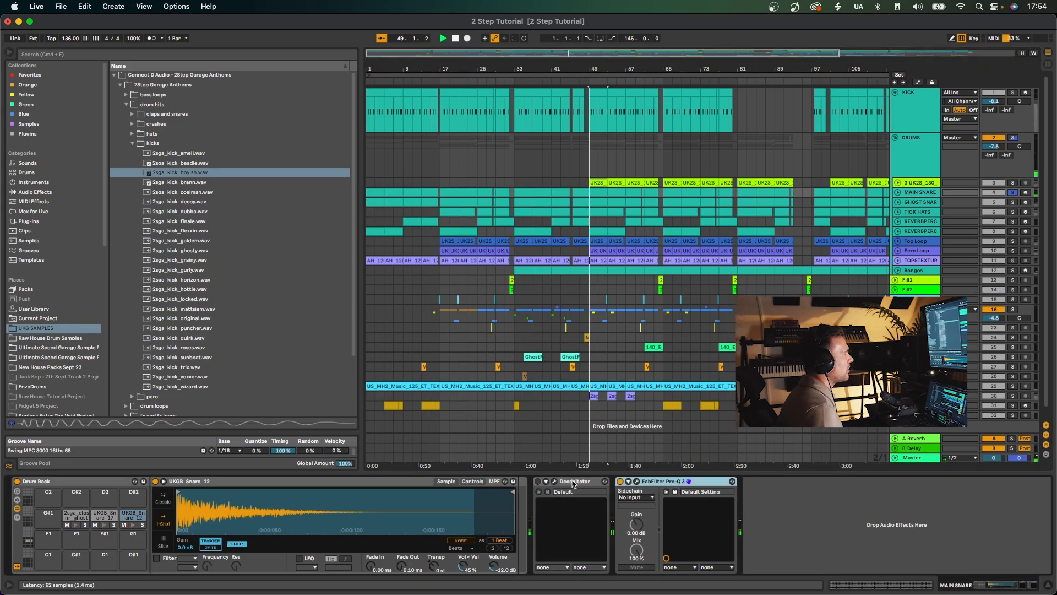
click(538, 482)
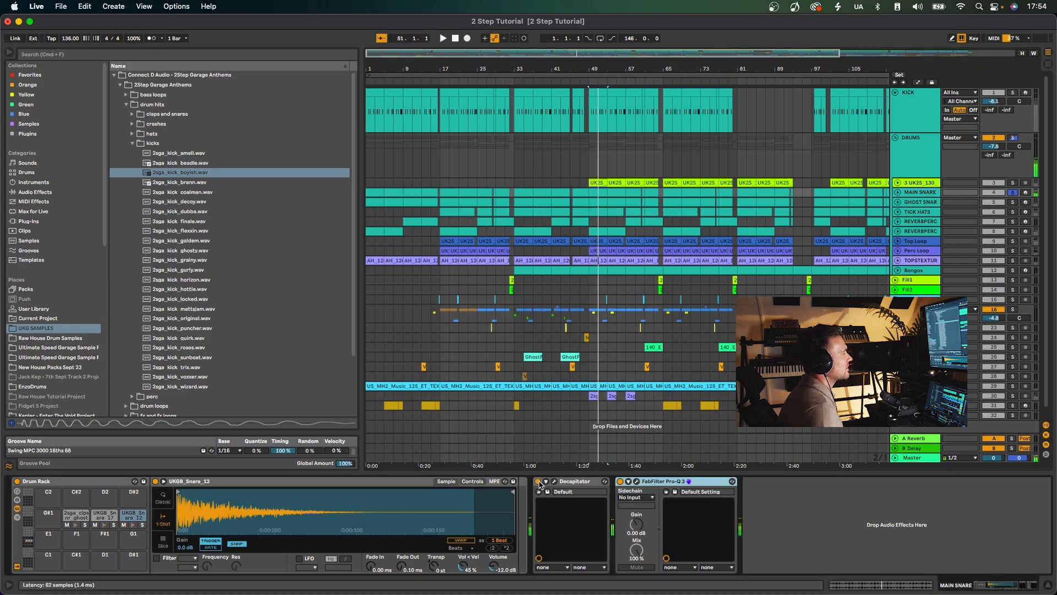
click(632, 483)
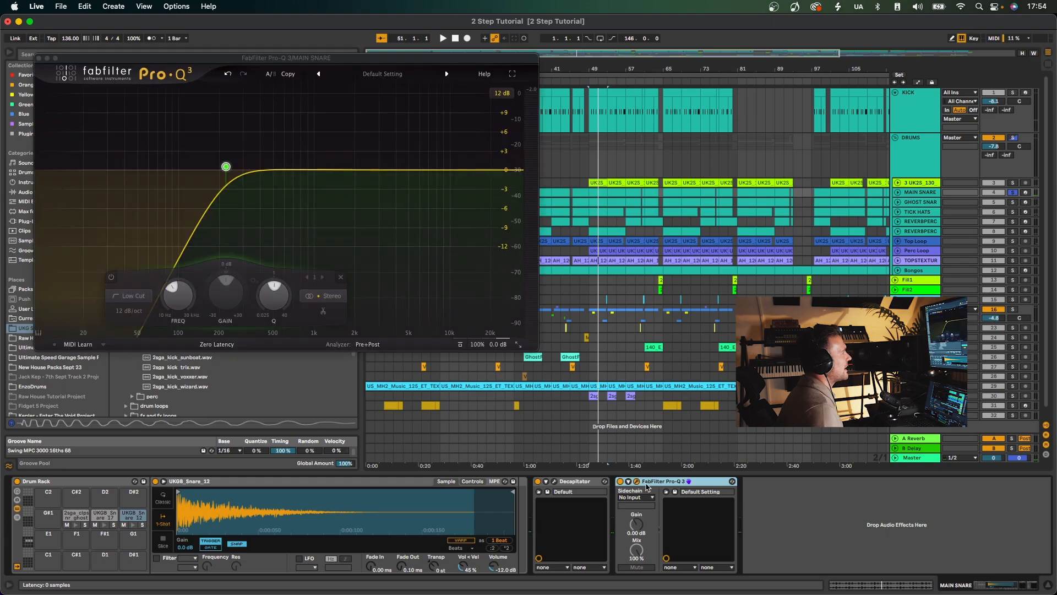
click(39, 57)
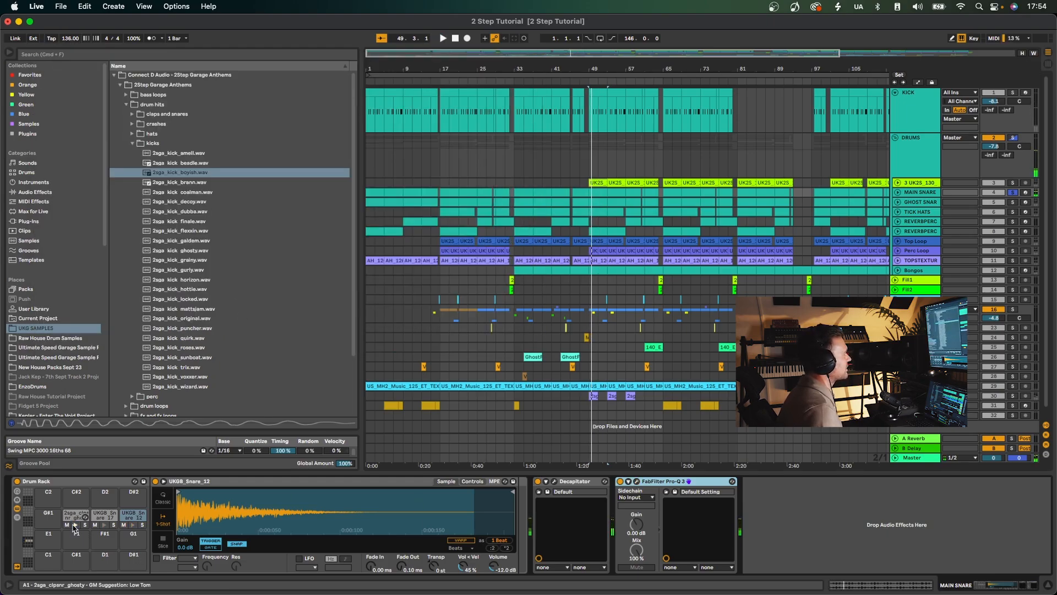
Audition the MAIN SNARE Drum Rack pads and view the 2sga_clpsnr_ghosty and UKGB_Snare_17 samples.
click(104, 525)
click(133, 525)
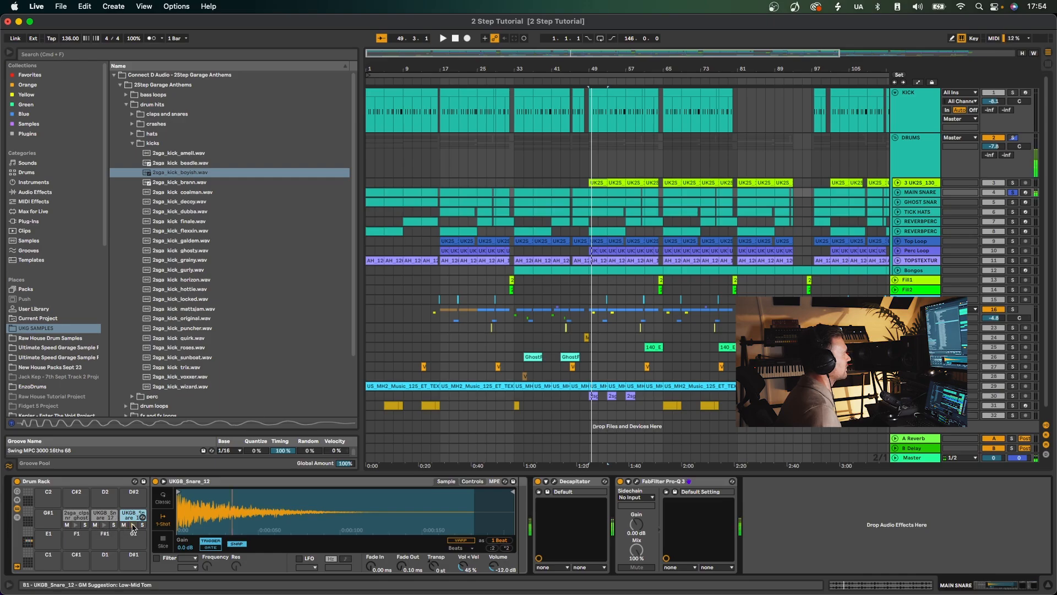
click(78, 516)
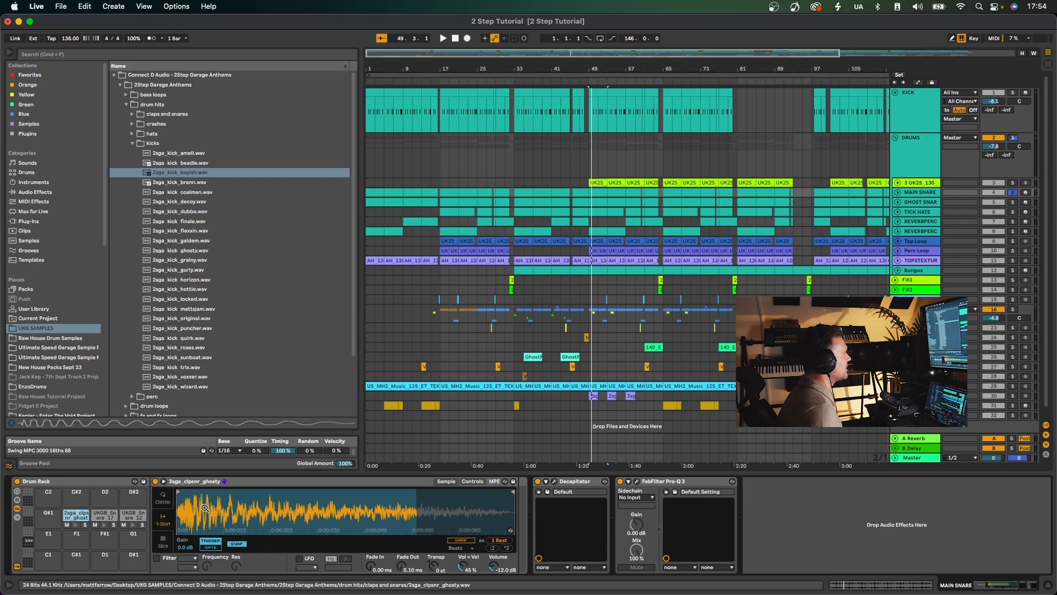
click(115, 516)
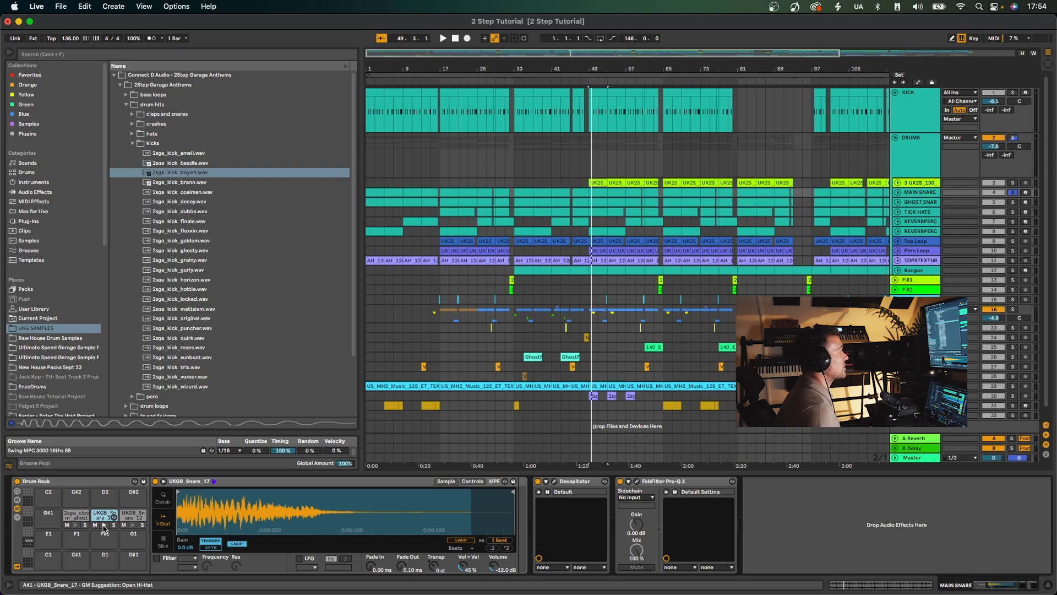
Search the Samples (Local) folder in the browser for "loopmaster garage".
scroll(92, 357, down, 3)
scroll(88, 366, down, 3)
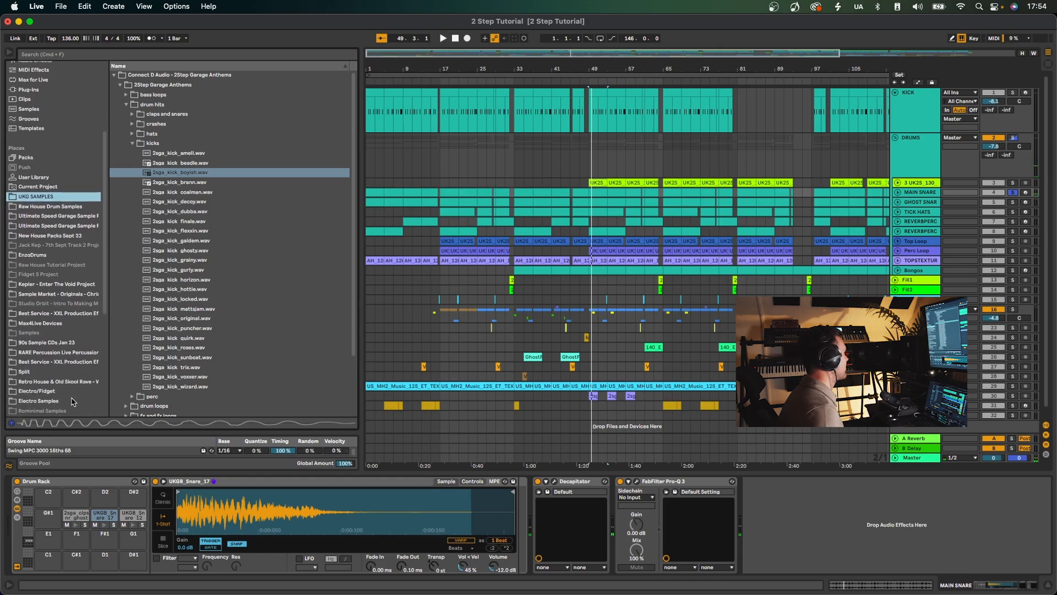
scroll(49, 404, down, 2)
click(44, 397)
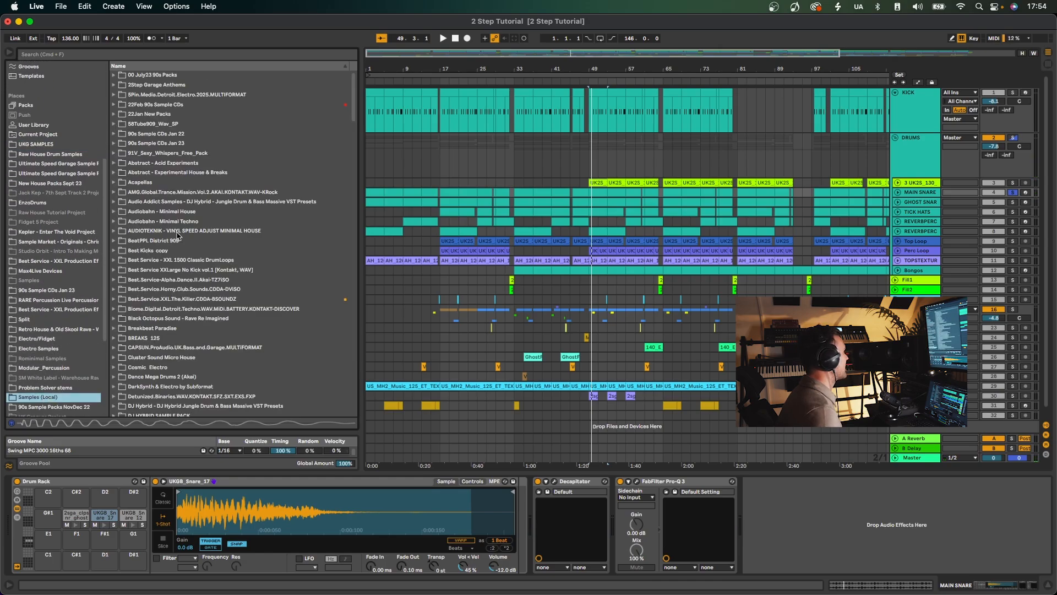
click(151, 55)
text(loopmas)
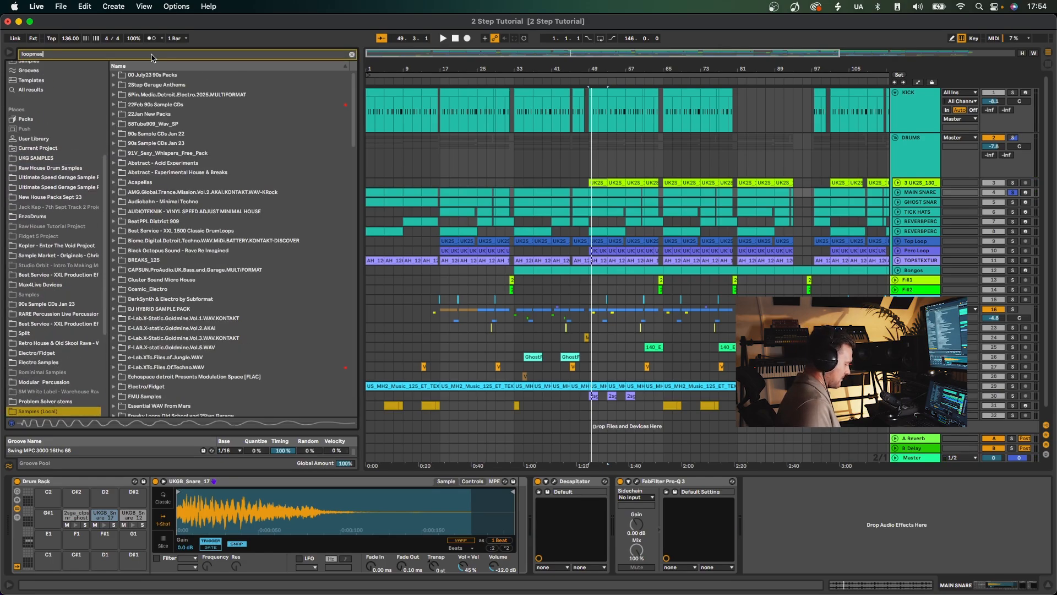
text(ter garage)
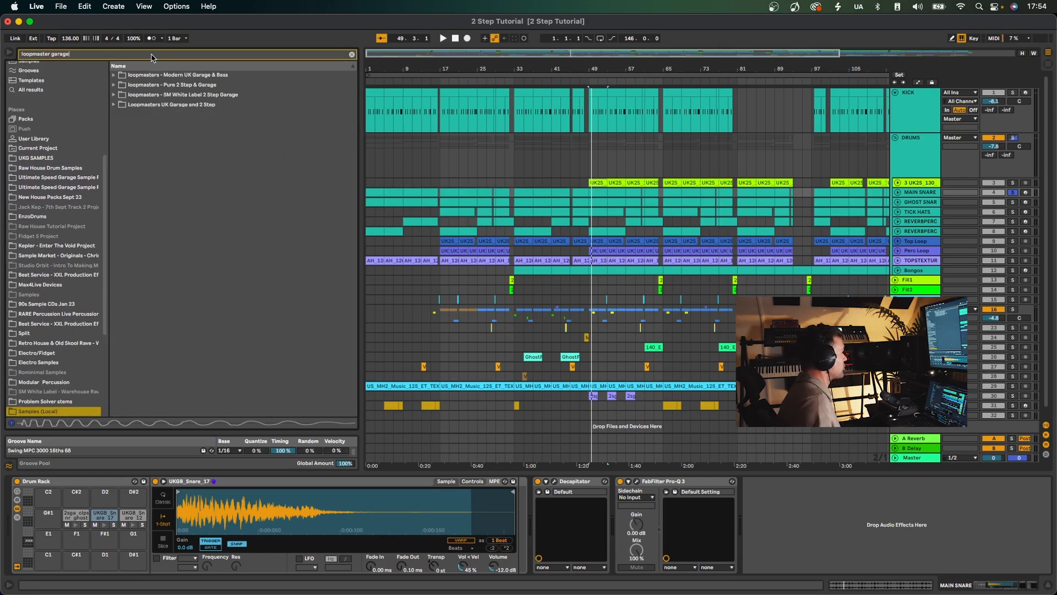
Expand the loopmasters - Modern UK Garage & Bass pack and audition several UKGB_SNARES samples from UKGB_Snare_1.wav onward.
click(114, 75)
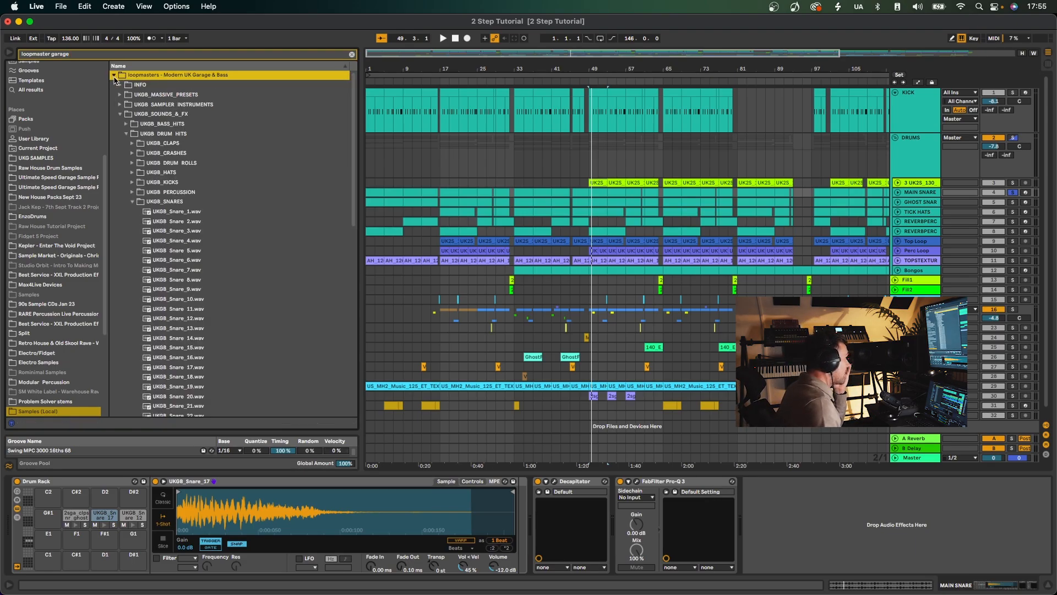
click(163, 213)
key(Down)
key(Down)
key(Down)
key(Down)
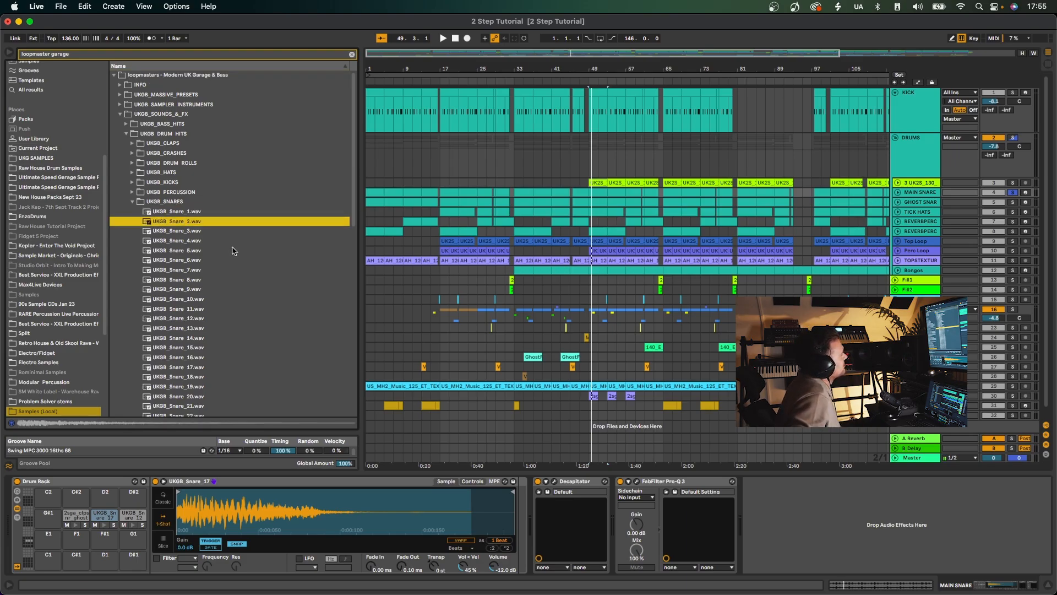
key(Down)
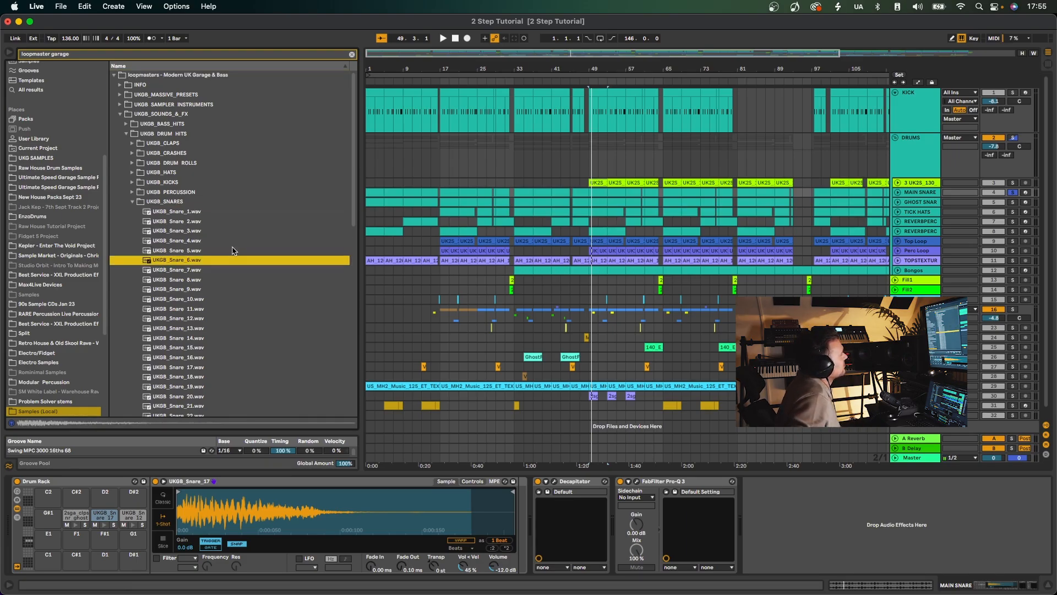
click(132, 202)
Unfold the GHOST SNARES track and play its bar 49 clip soloed with MAIN SNARE while its notes are shown.
key(space)
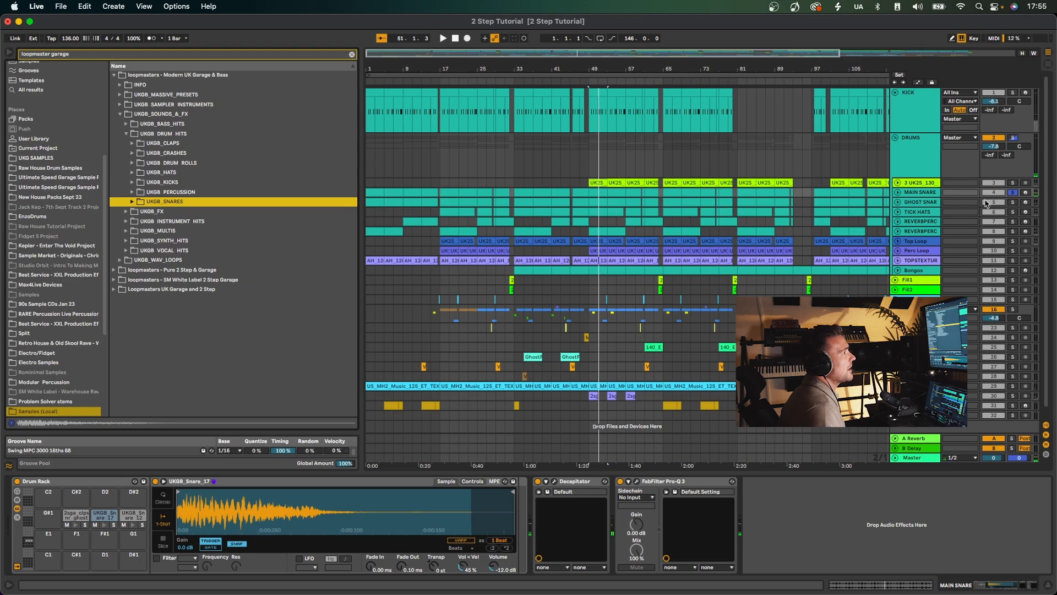
click(899, 203)
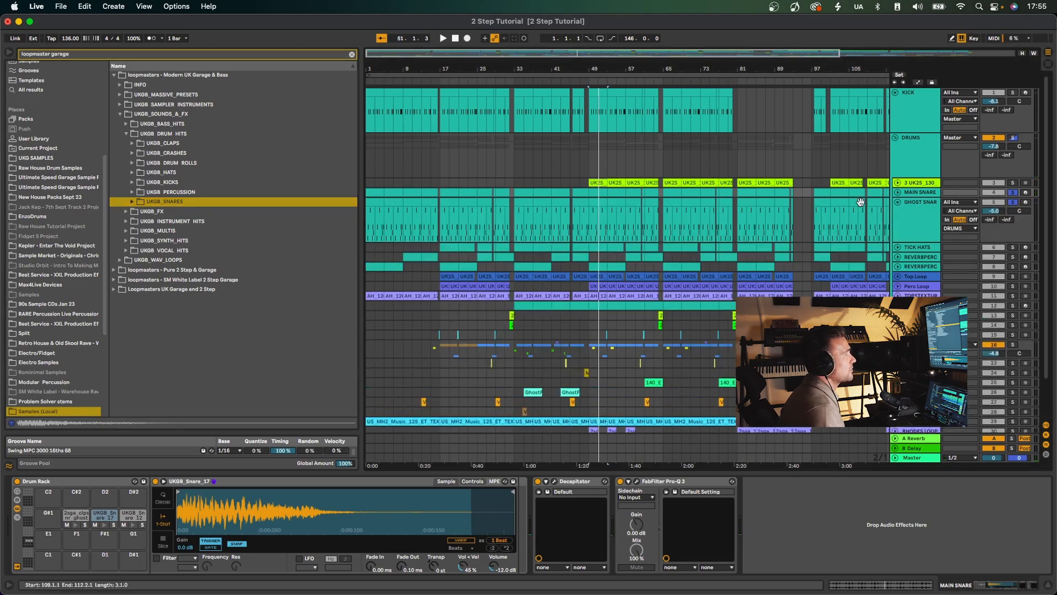
double_click(599, 205)
key(space)
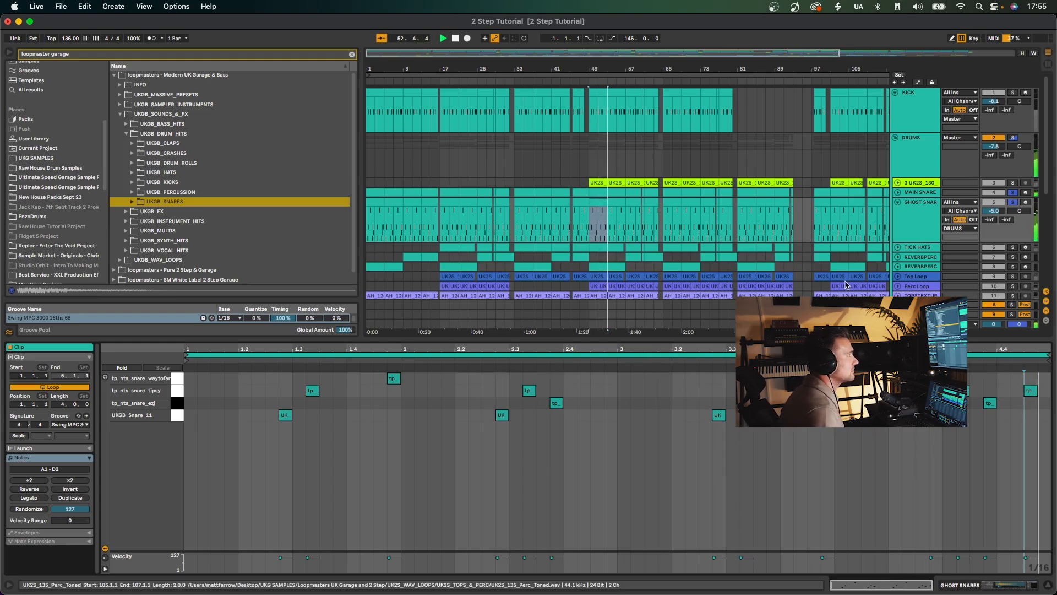
Add the KICK track to the soloed snares and play them together from bar 49 with the ghost snare notes shown.
click(1012, 93)
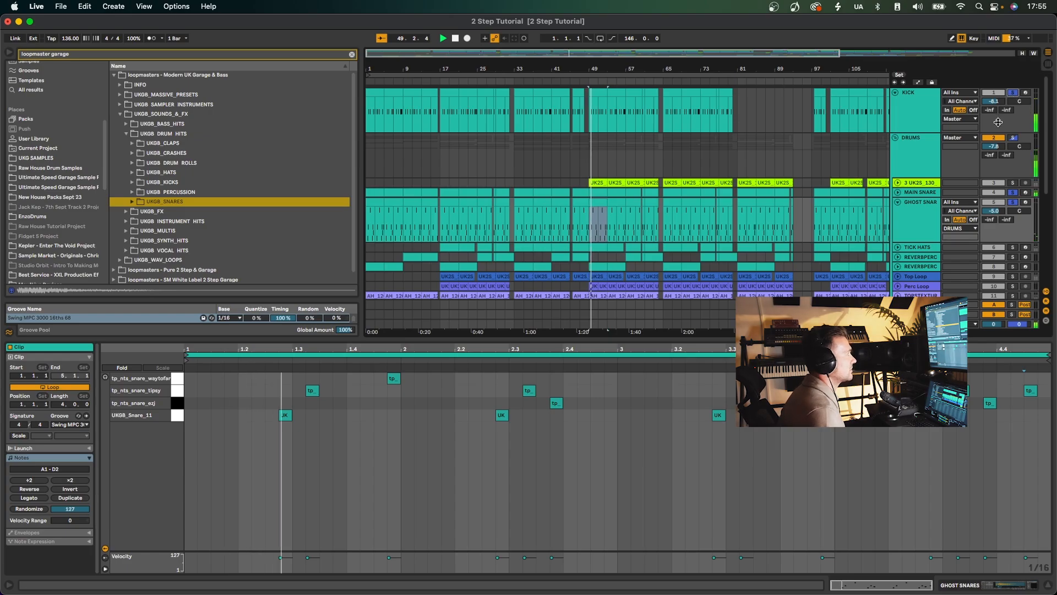
click(1013, 248)
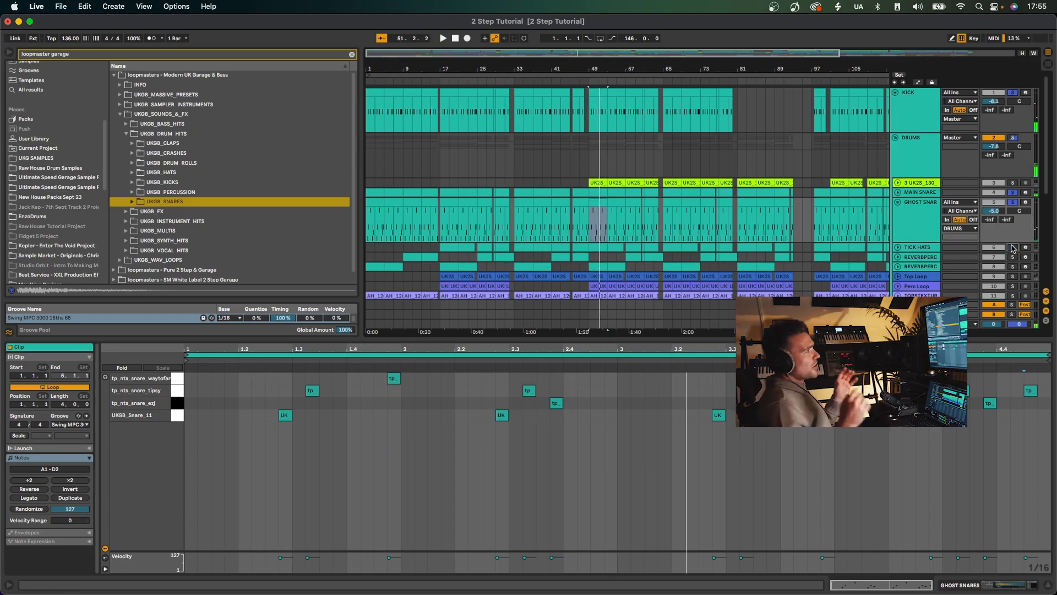
click(592, 210)
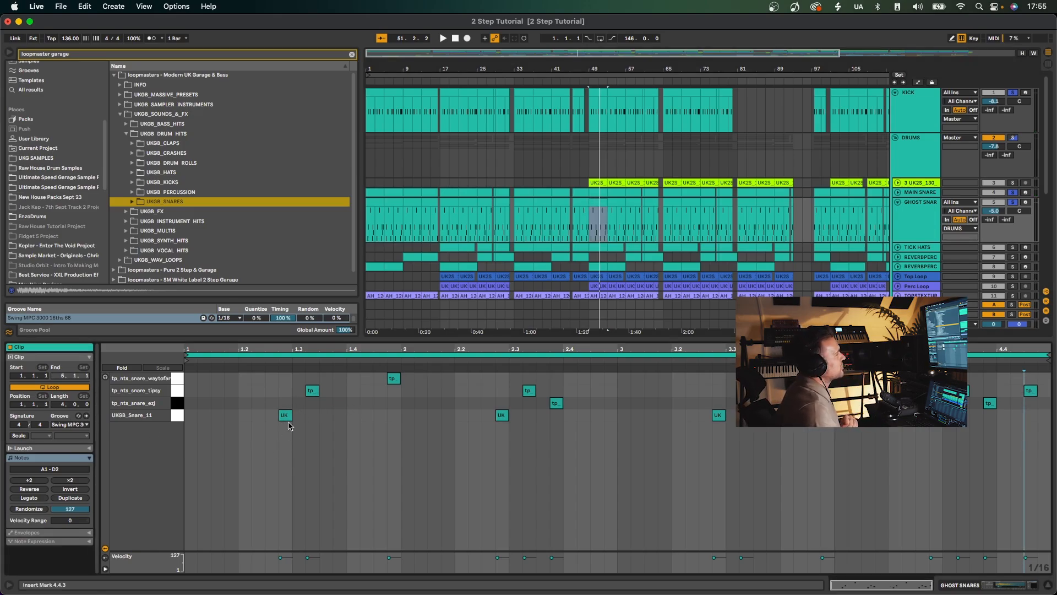
key(space)
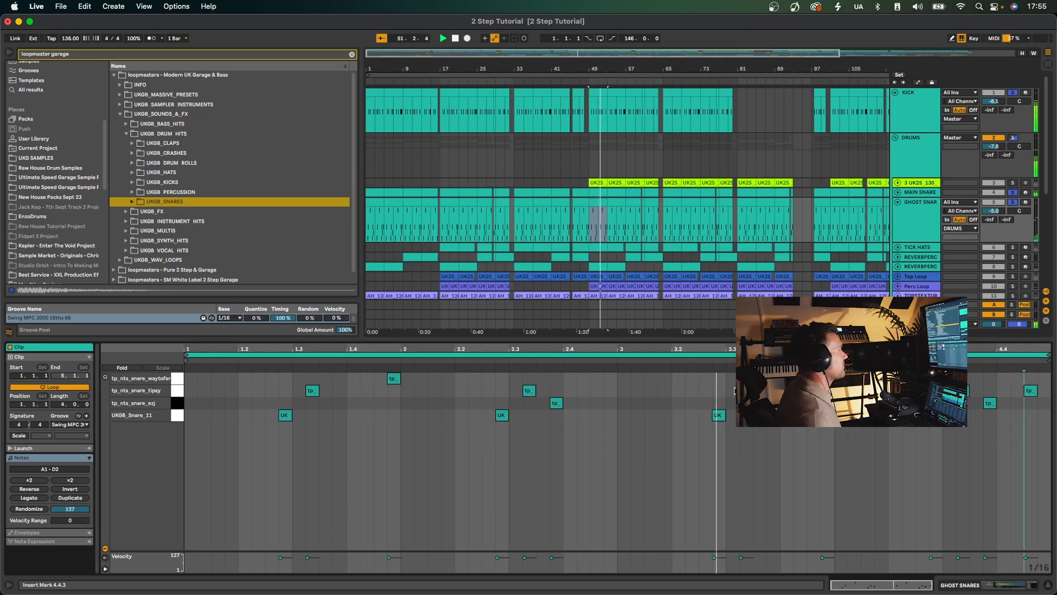
Show the GHOST SNARES track's devices and view the low cut in its FabFilter Pro-Q 3.
click(918, 233)
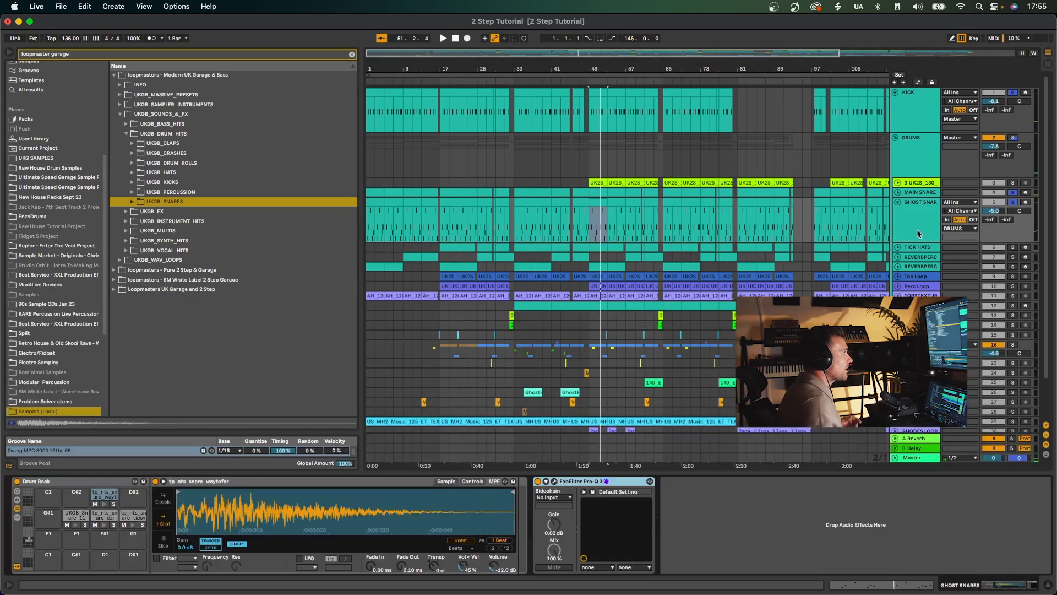
click(555, 482)
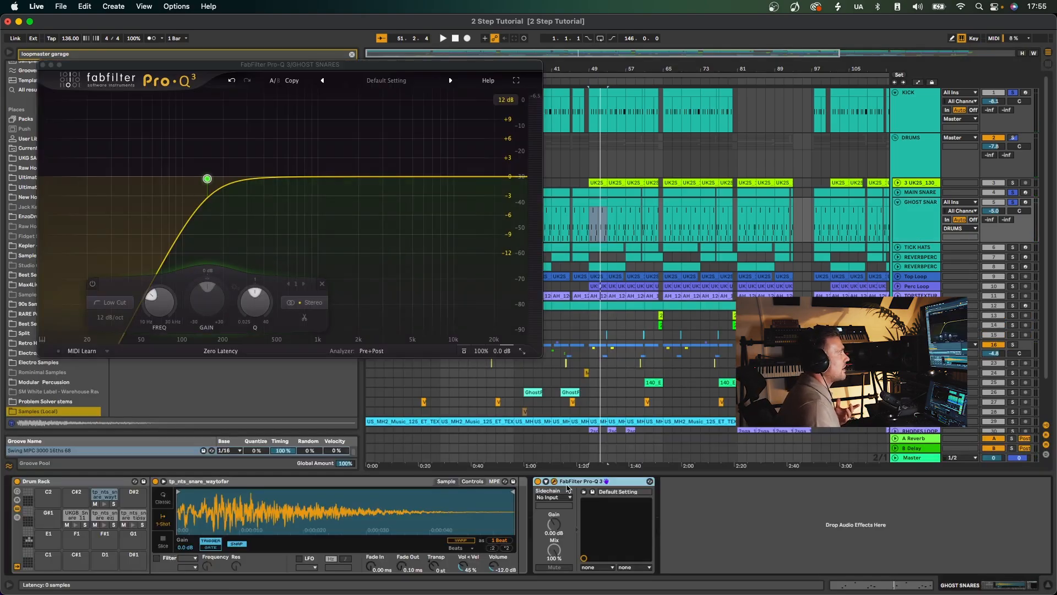
click(43, 64)
Solo only the TICK HATS track and play it from bar 49, viewing its clip notes and its devices.
click(493, 309)
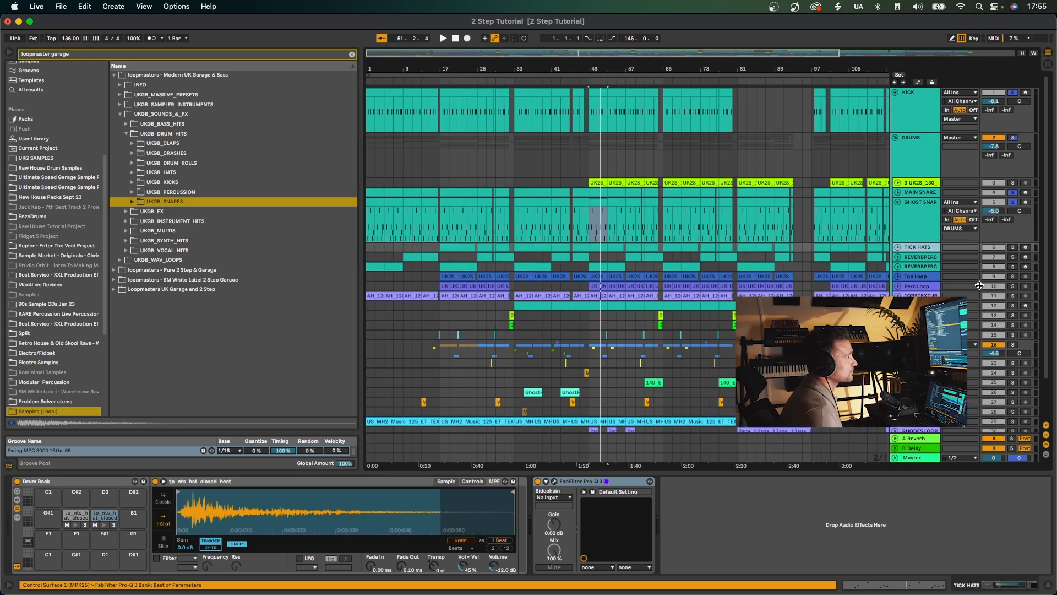
click(1013, 248)
key(space)
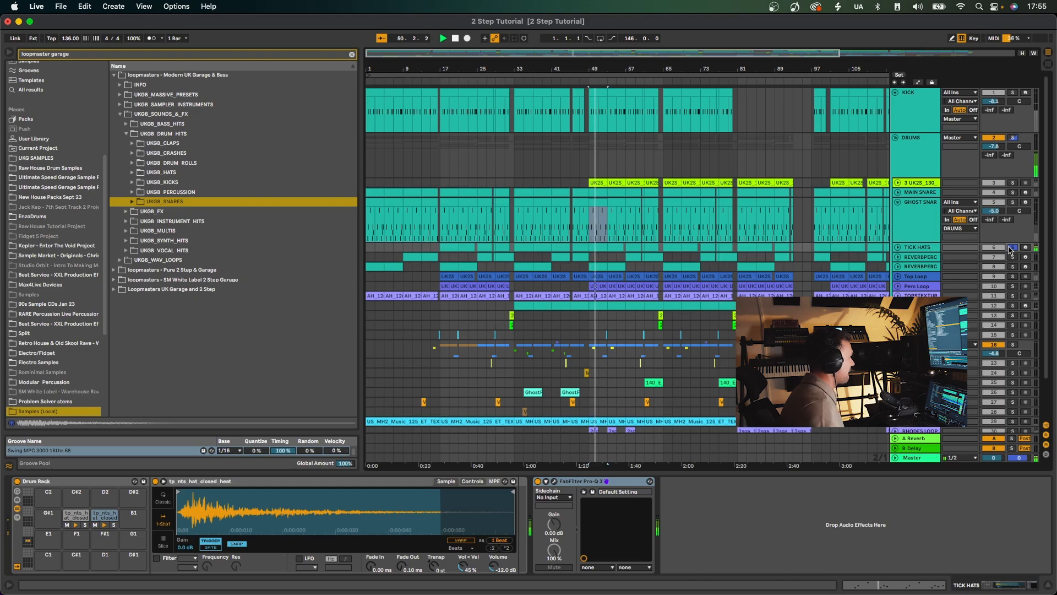
double_click(598, 247)
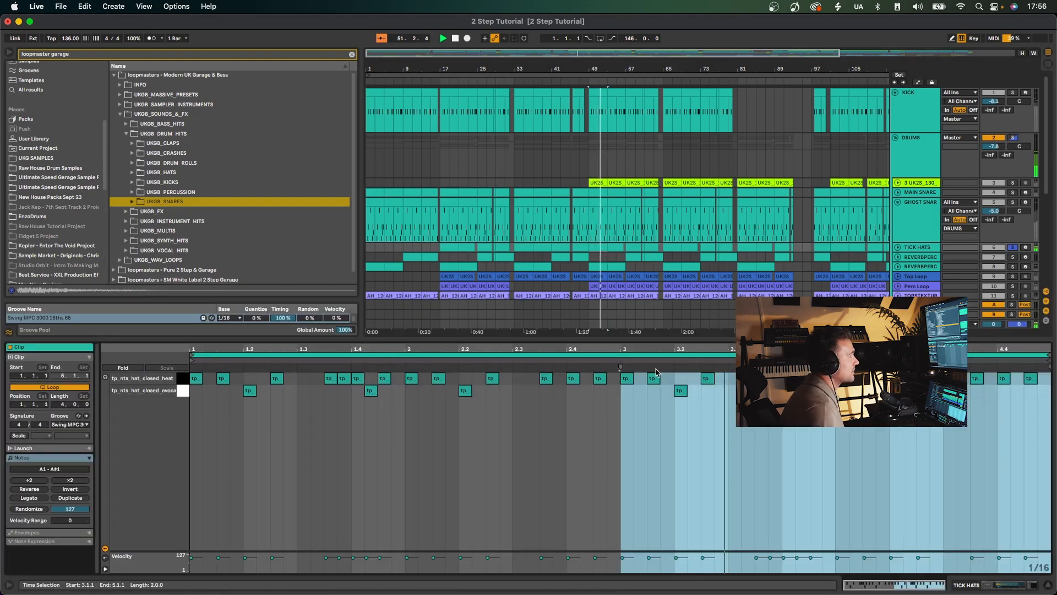
click(934, 250)
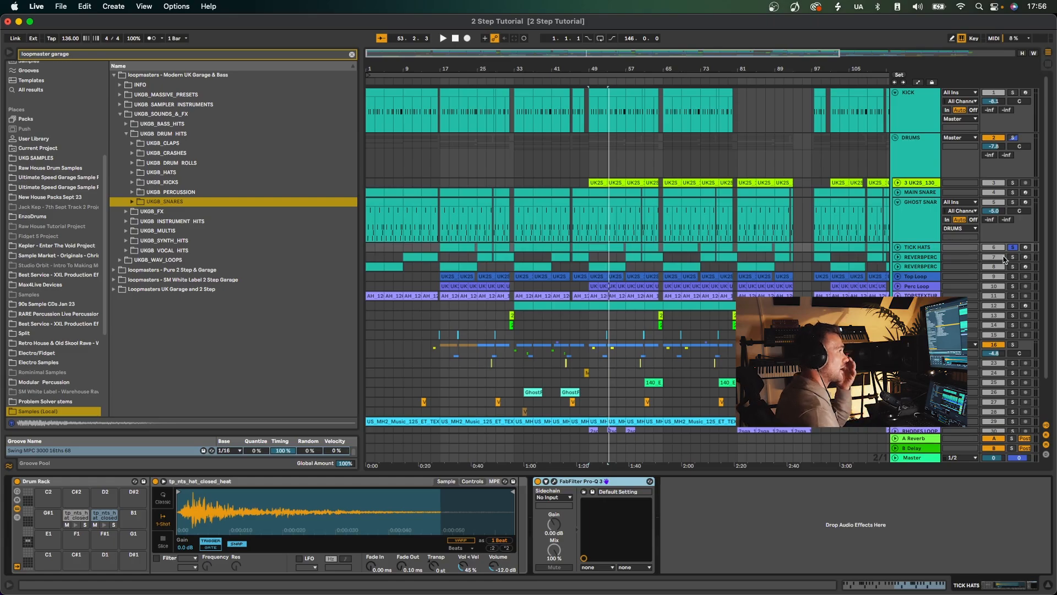
Solo the KICK, UK2S_130 top loop, MAIN SNARE and GHOST SNARES tracks alongside TICK HATS and play them from bar 49.
double_click(603, 68)
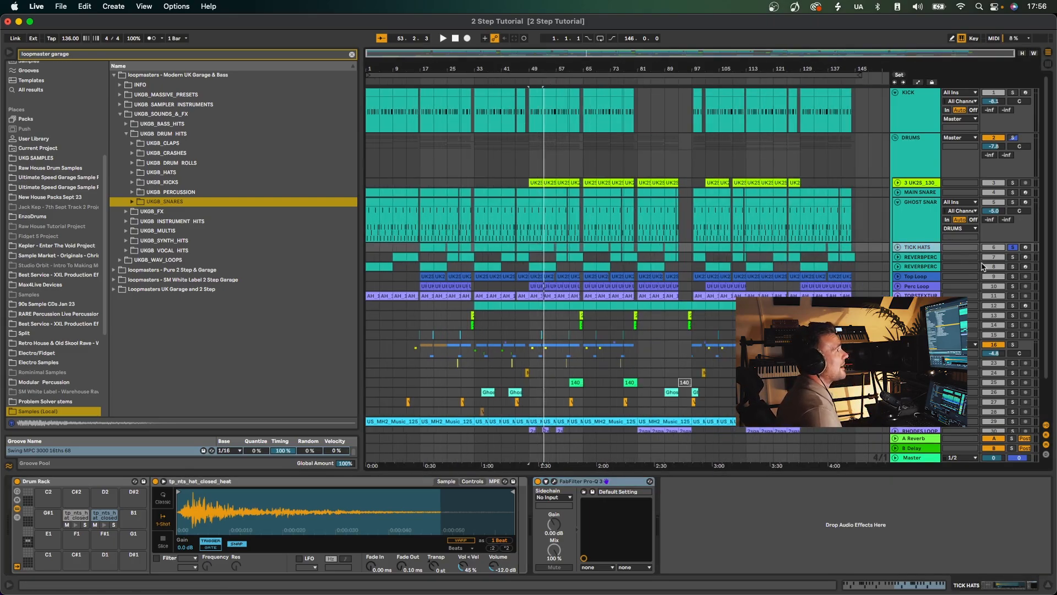
click(1013, 202)
click(1013, 192)
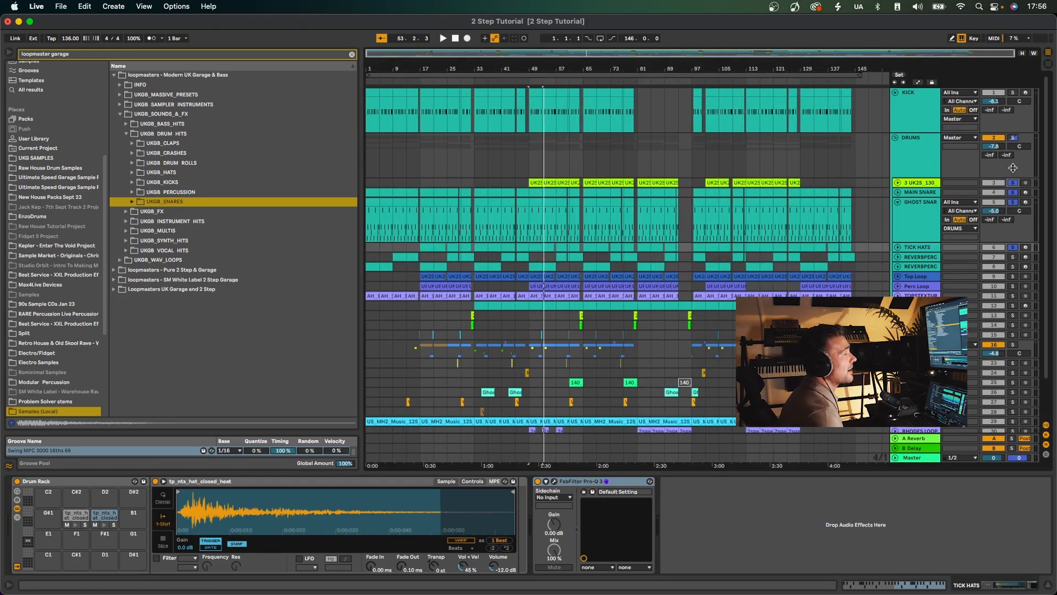
scroll(1012, 168, down, 1)
key(space)
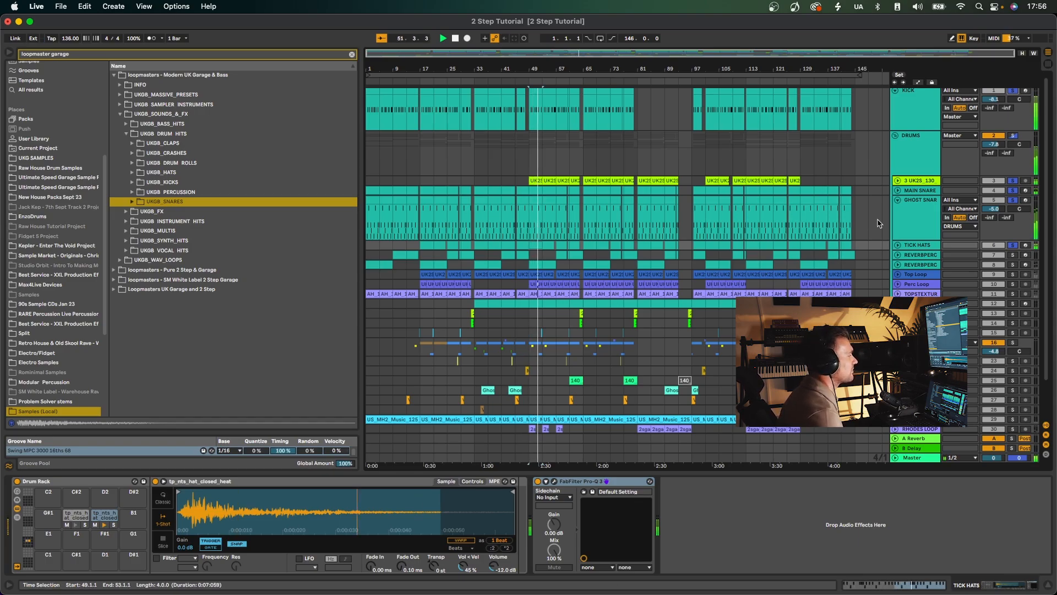
key(space)
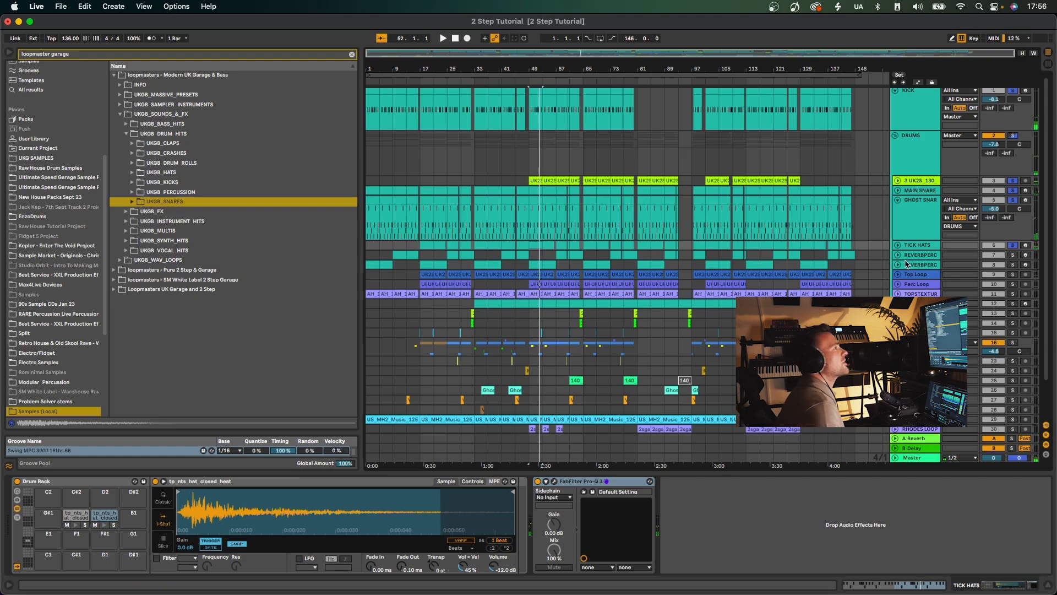
Unfold both REVERBPERC tracks, solo them together and play from bar 49.
click(899, 255)
click(898, 300)
click(1013, 255)
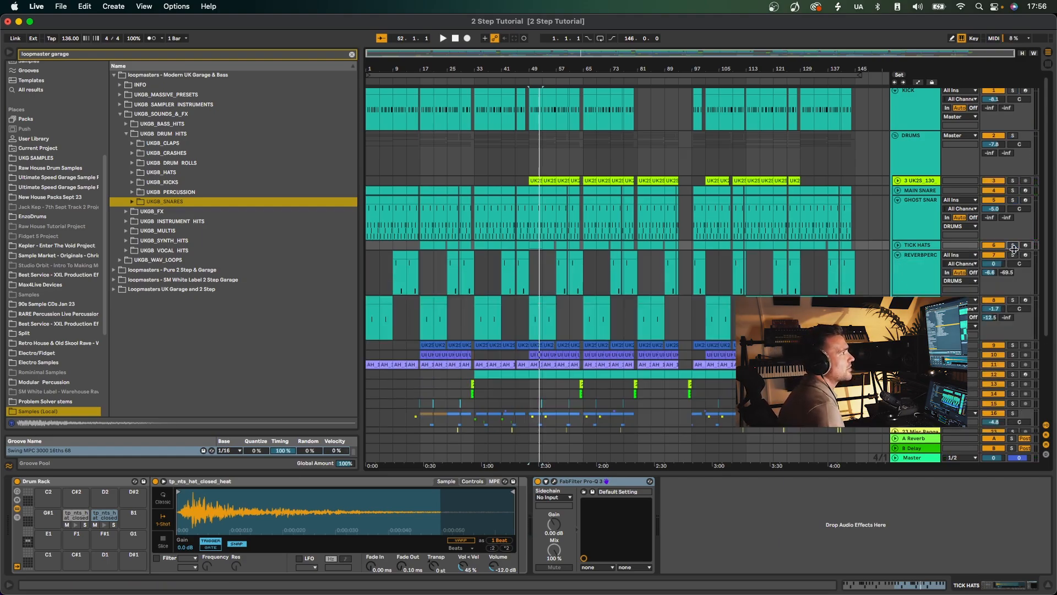
click(1013, 300)
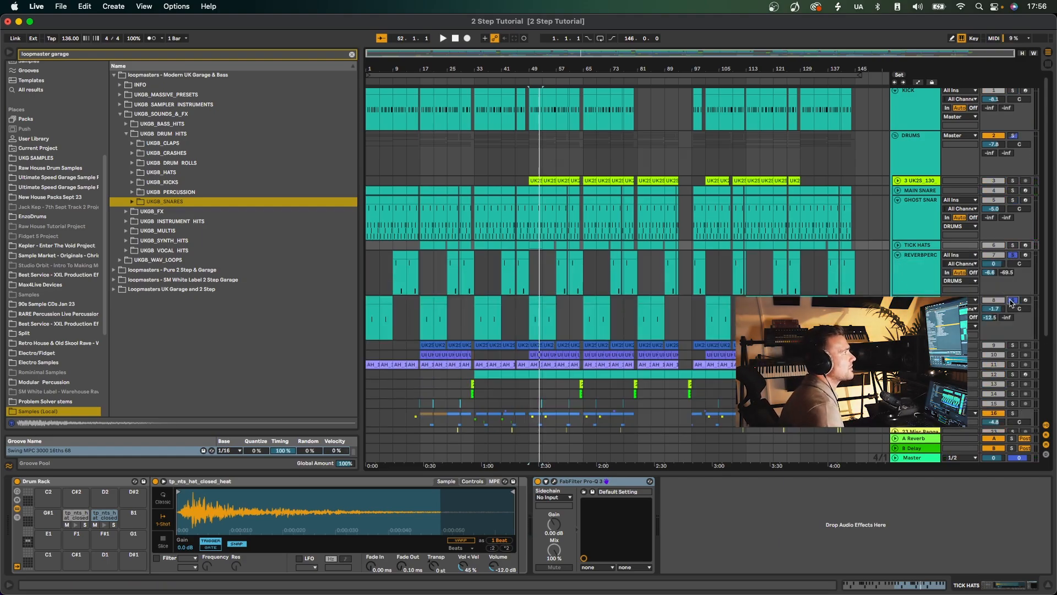
click(519, 278)
key(space)
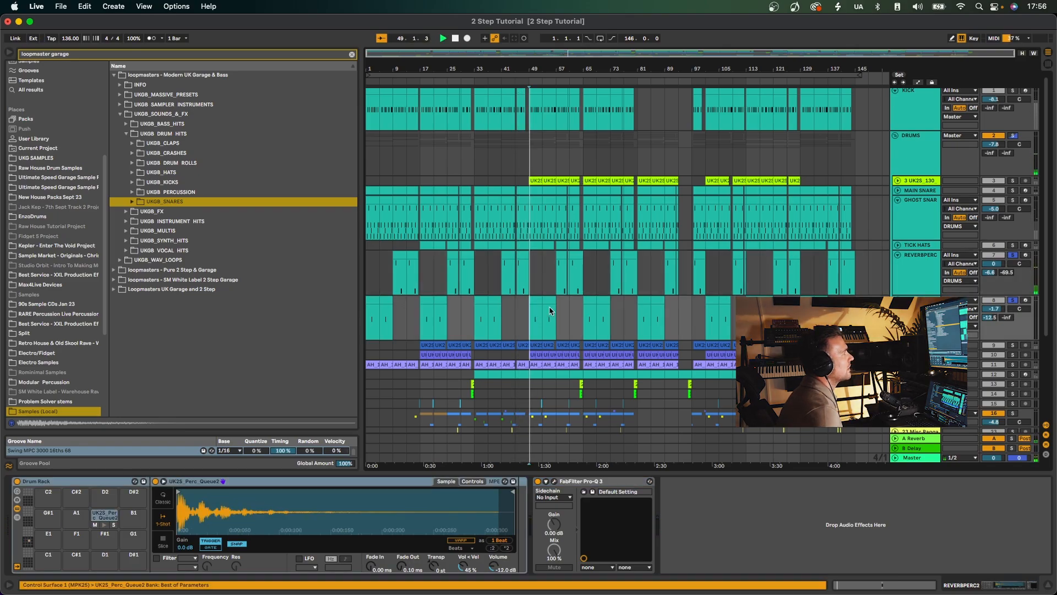
Inspect the clip notes on both REVERBPERC tracks while they play soloed, then hide the clip view.
click(523, 254)
key(space)
double_click(523, 254)
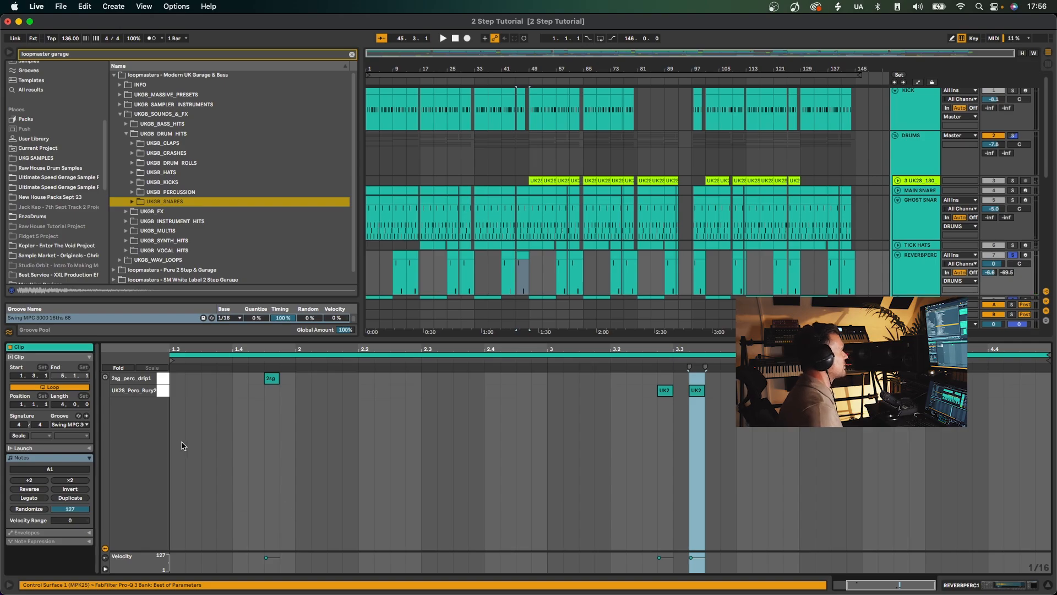
key(space)
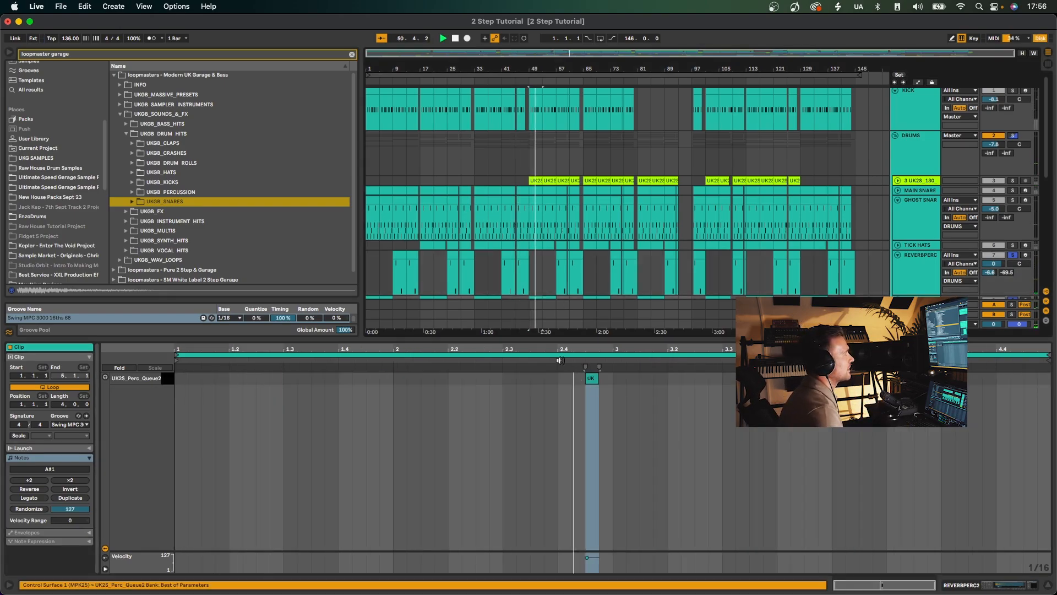
key(space)
key(alt+super+l)
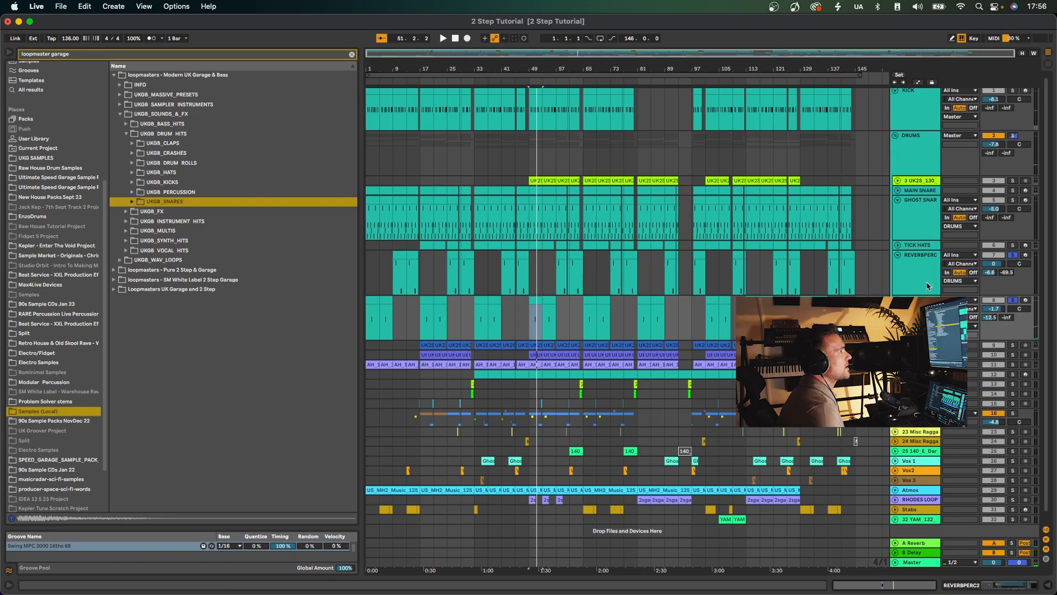
Solo the main drum tracks, including MAIN SNARE, alongside both REVERBPERC tracks and play them together.
click(1013, 191)
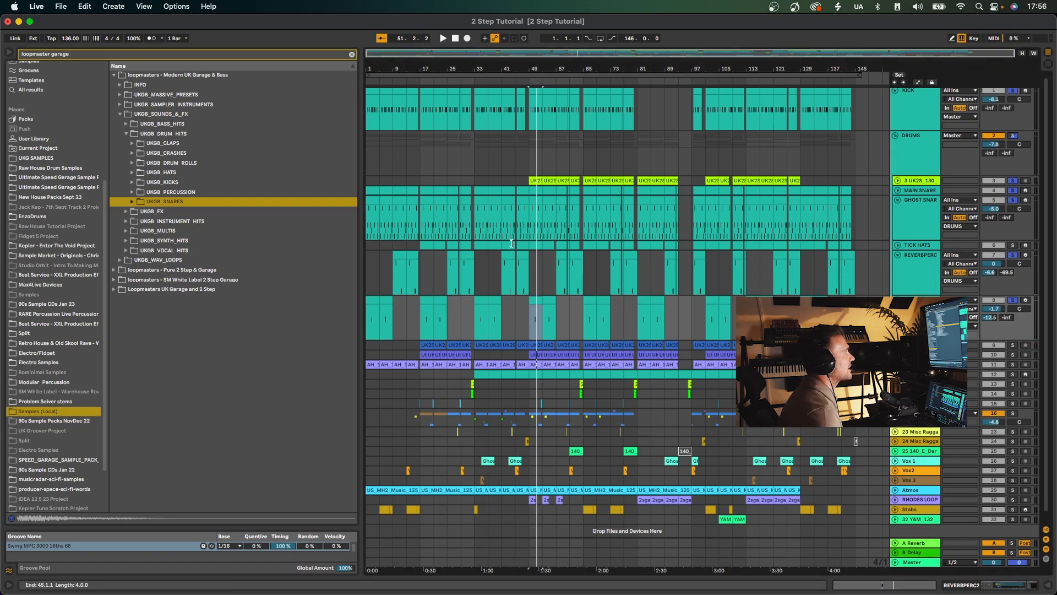
click(532, 238)
key(space)
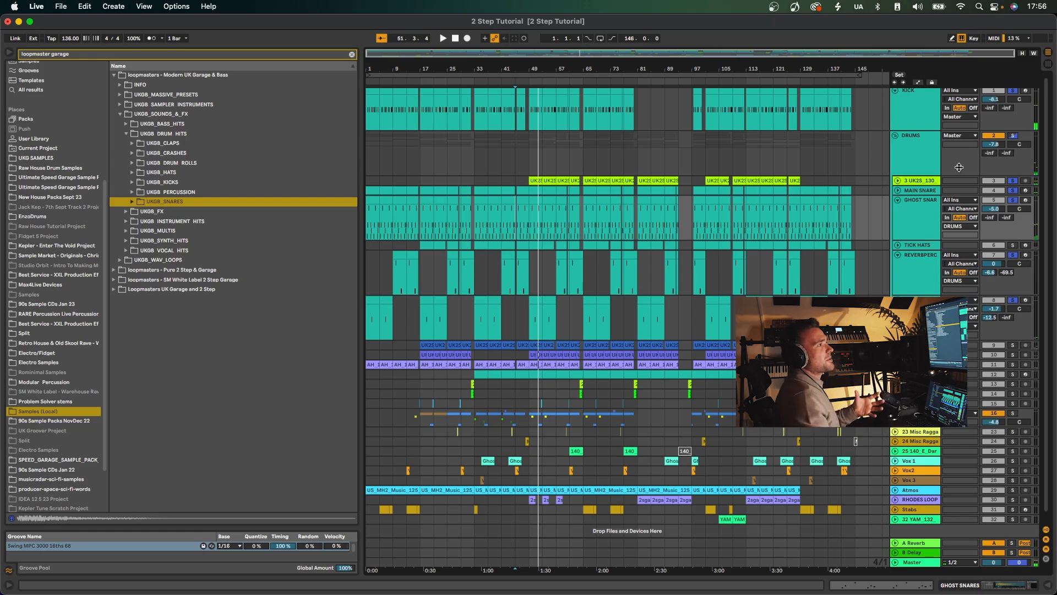
Show the Reverb device on the A Reverb return track to view its settings, then hide the device view.
click(927, 544)
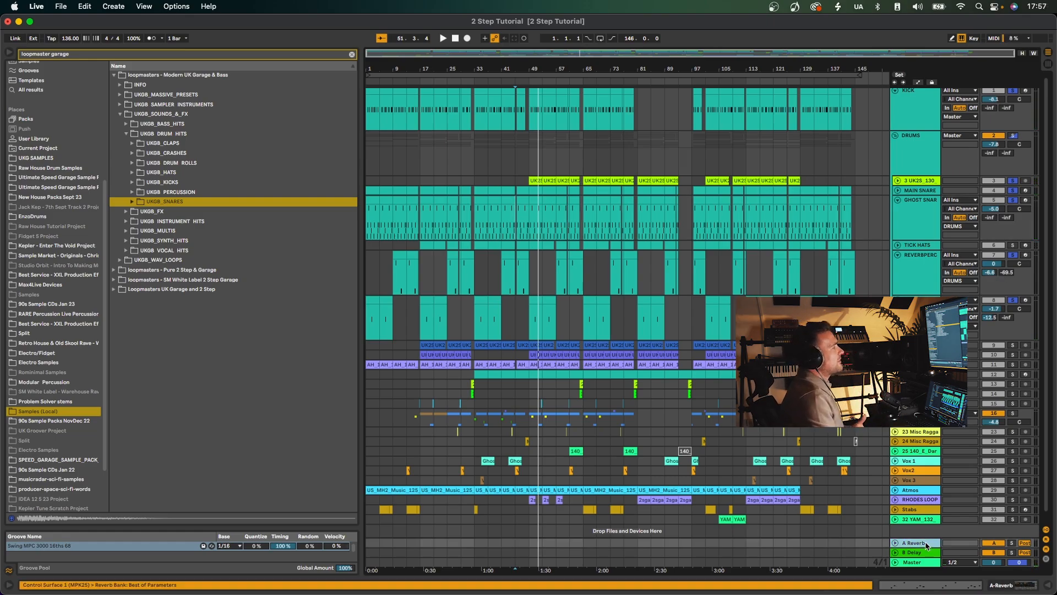
double_click(931, 544)
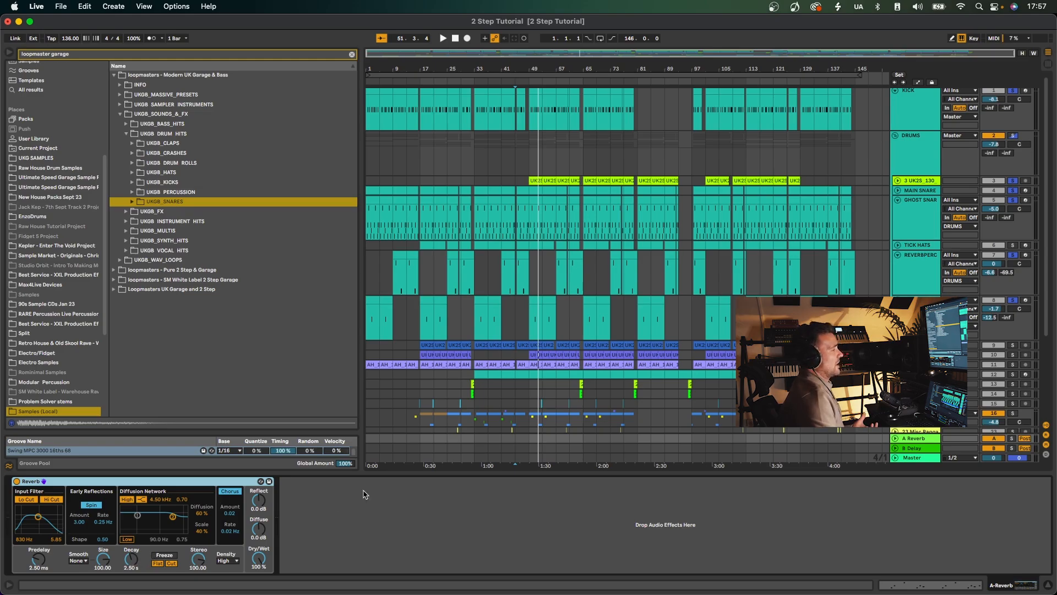
key(super+alt+l)
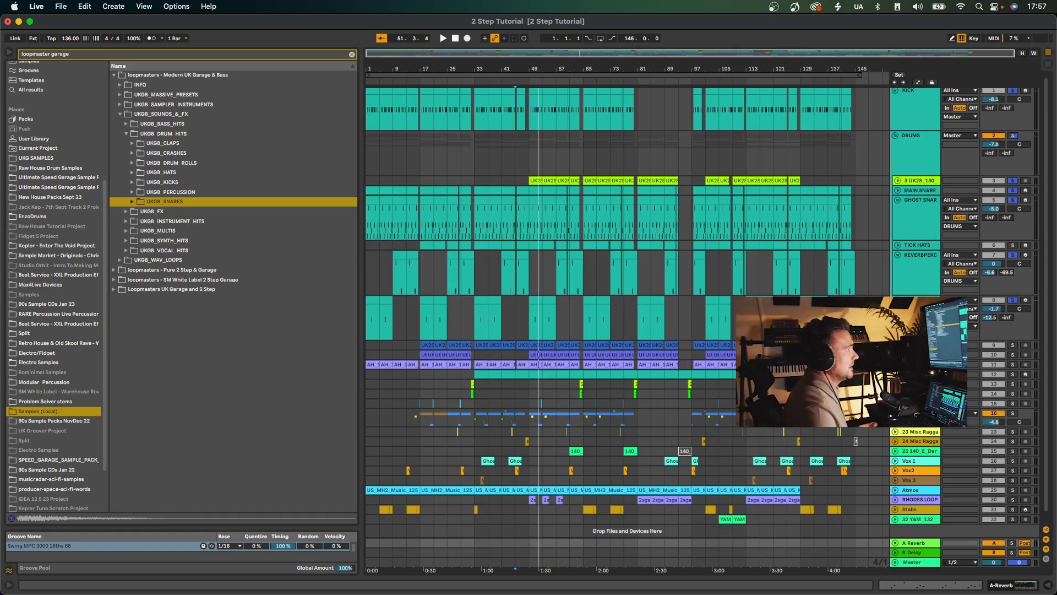
Solo only the Top Loop track and play it from bar 33.
click(1012, 346)
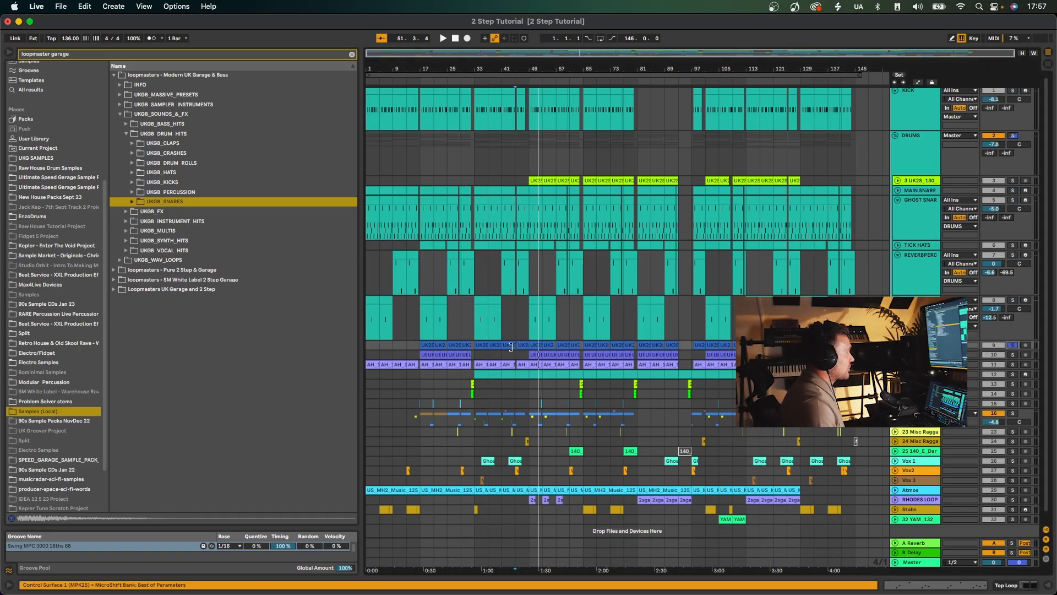
click(476, 346)
key(space)
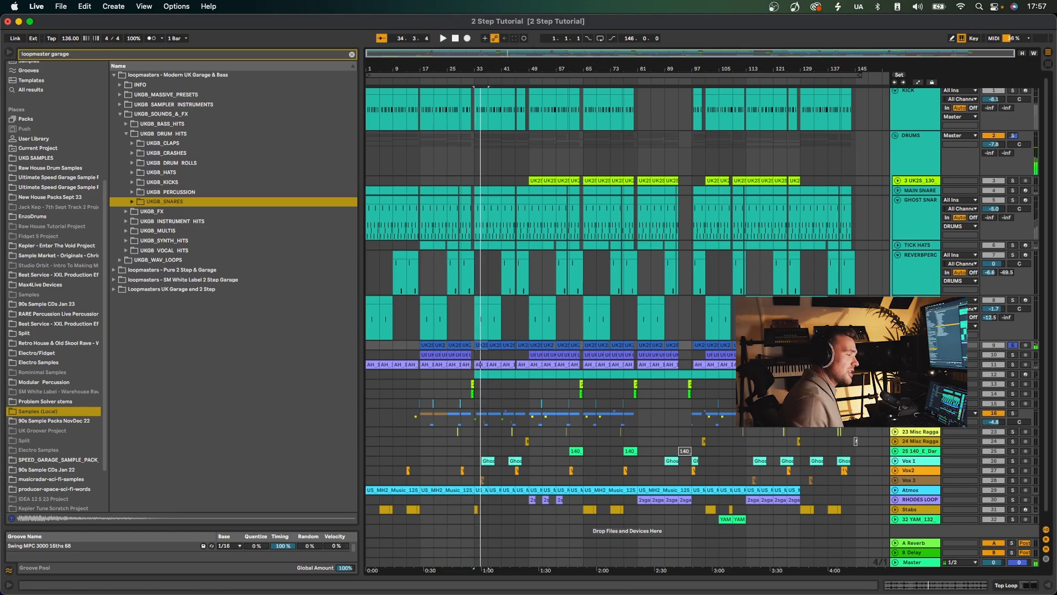
key(space)
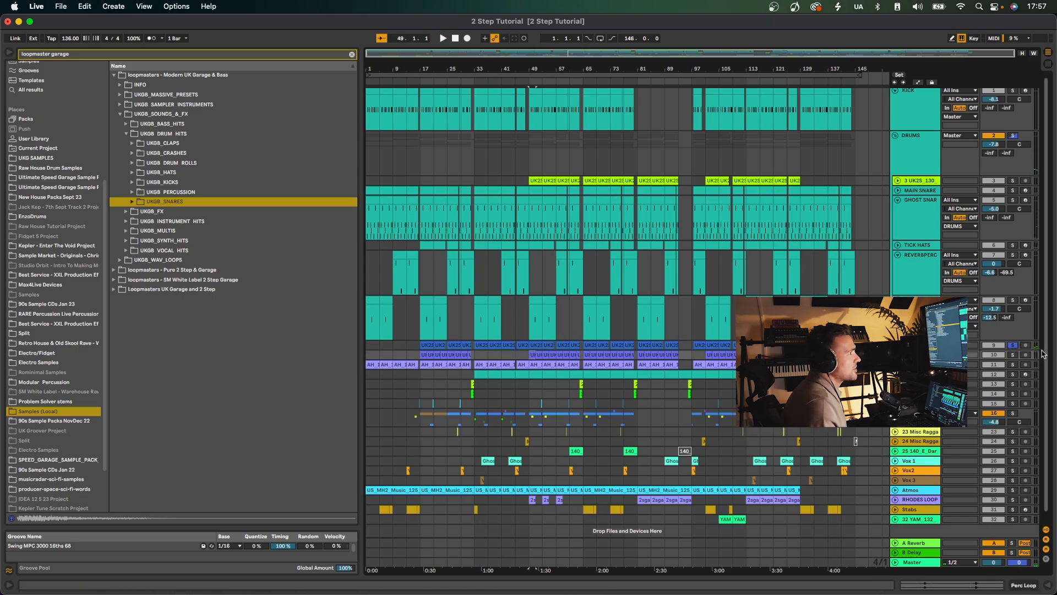
Unfold and solo the Perc Loop track, play it from bar 49, then unsolo it to hear the full arrangement.
click(1012, 355)
click(895, 354)
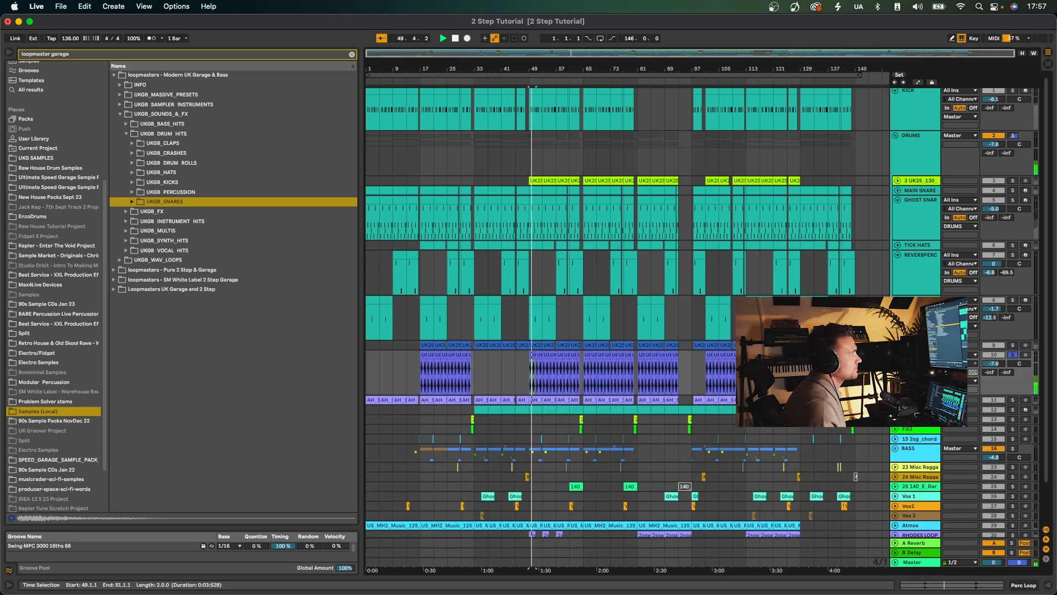
click(1013, 356)
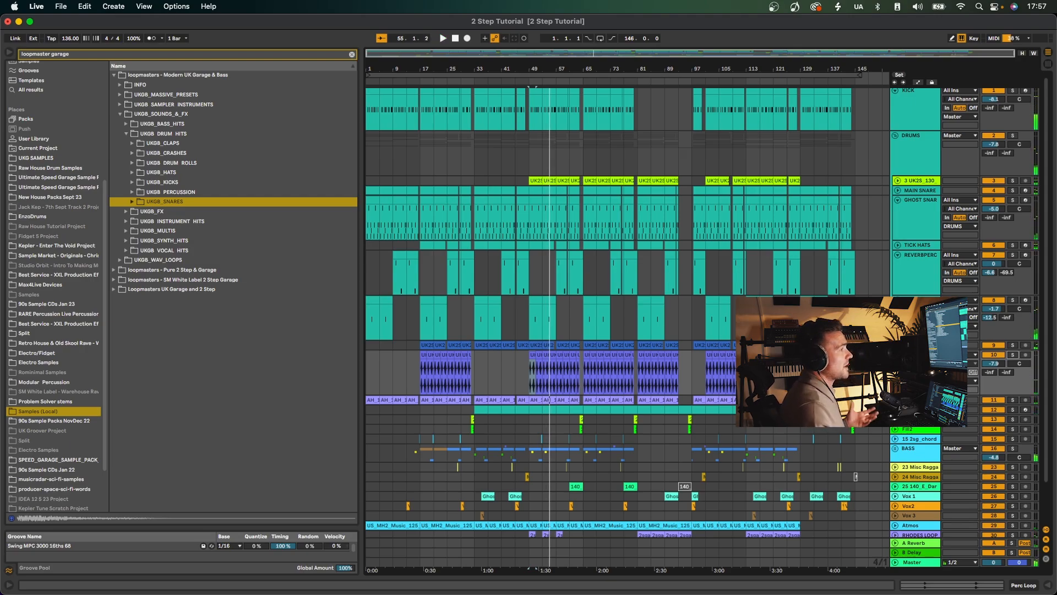
Unfold the TOPSTEXTURE track, solo it and play it from bar 49.
click(915, 400)
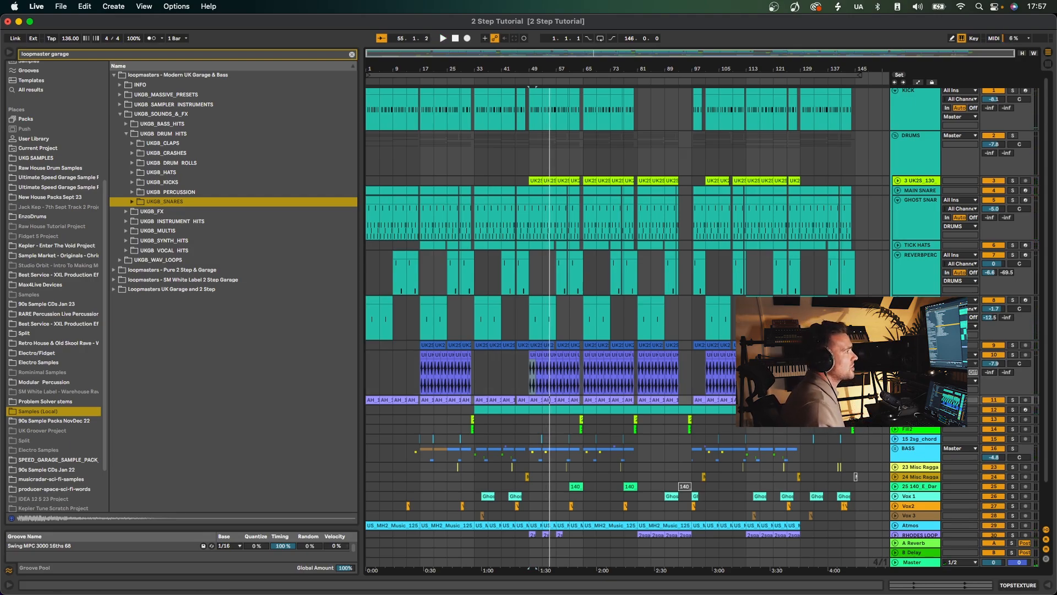
click(898, 400)
click(1014, 401)
key(space)
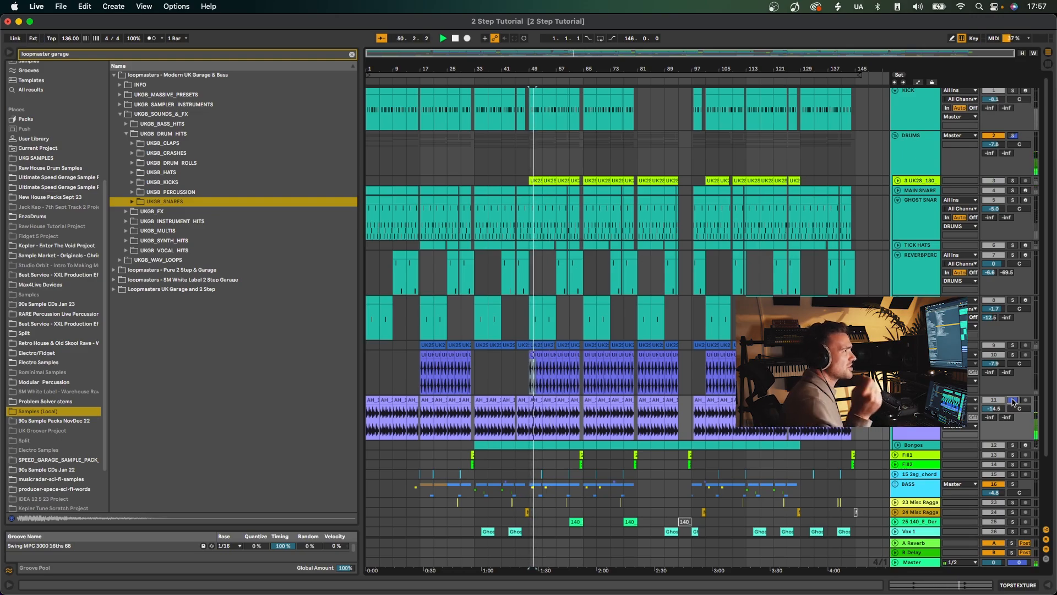
Unfold the Bongos track, play it soloed from bar 49, then unsolo it to hear the full mix.
scroll(1013, 399, down, 1)
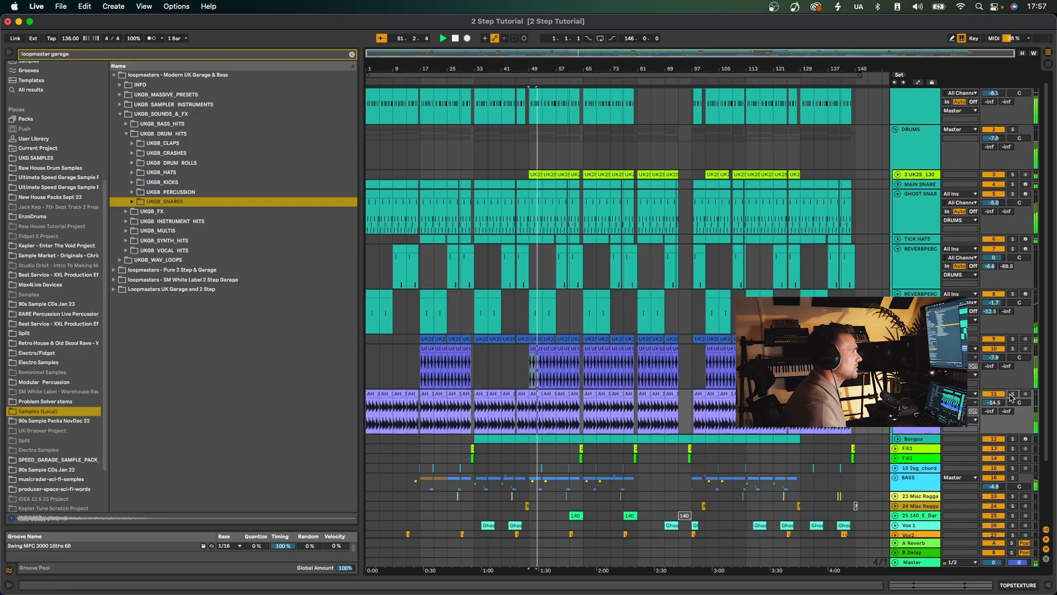
click(898, 439)
scroll(532, 419, down, 5)
click(532, 400)
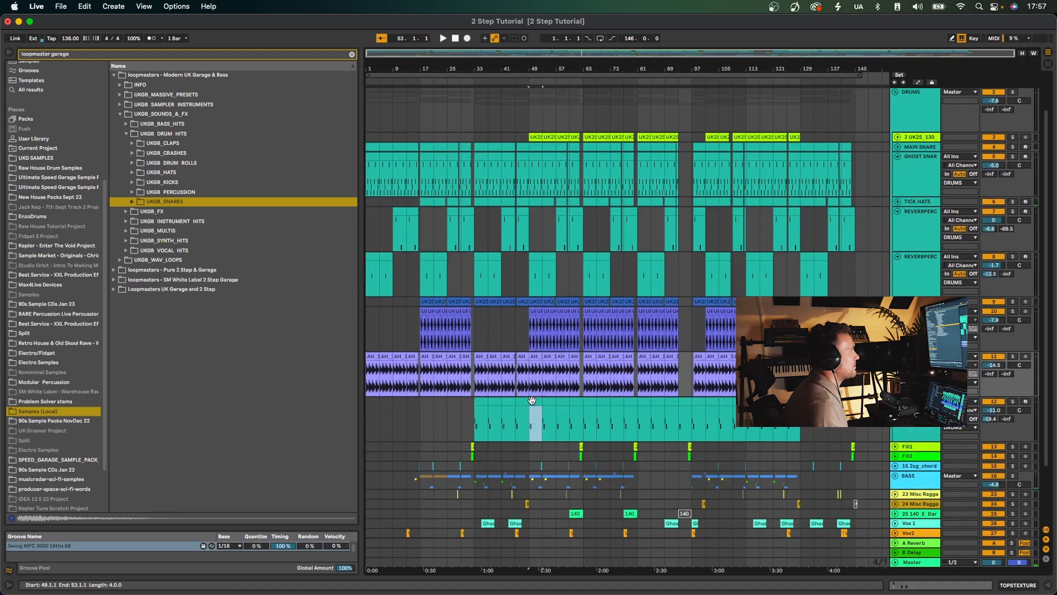
click(1013, 401)
key(space)
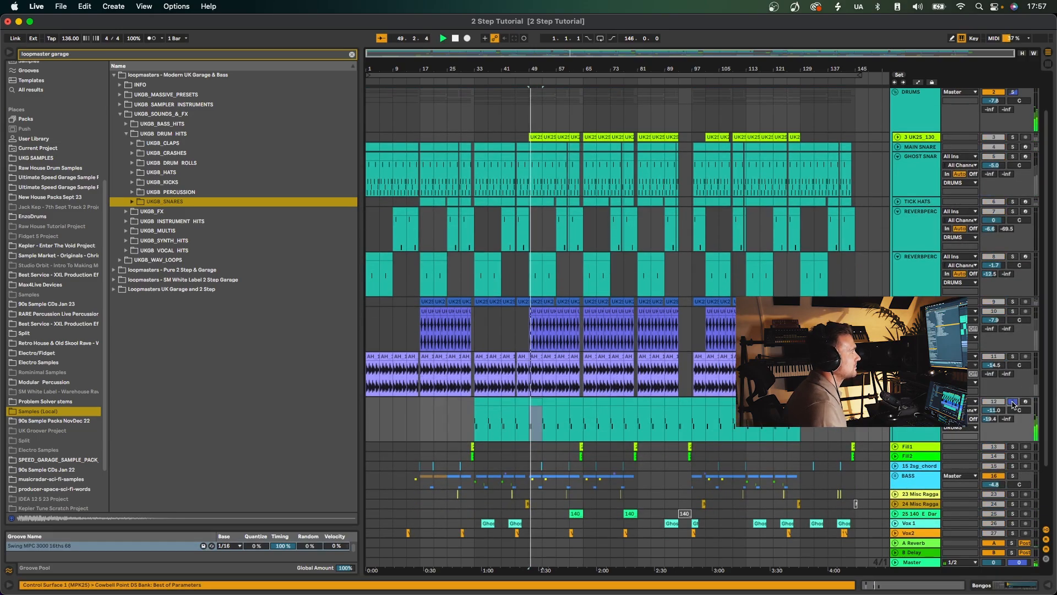
click(1013, 402)
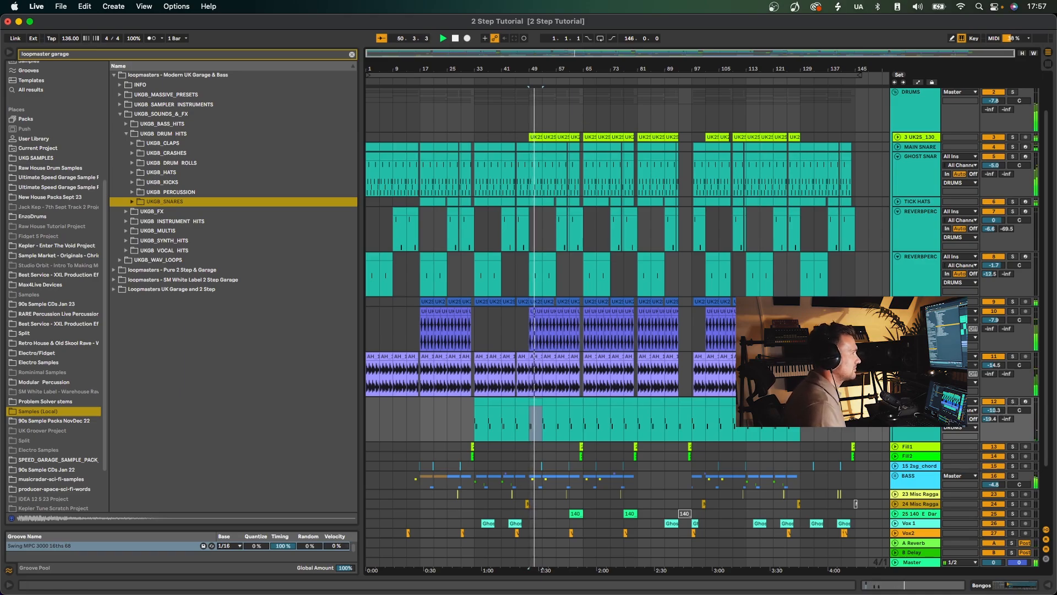
Fold the Bongos, TOPSTEXTURE, Perc Loop, both REVERBPERC and GHOST SNARES tracks.
click(895, 401)
click(898, 356)
click(897, 311)
click(897, 257)
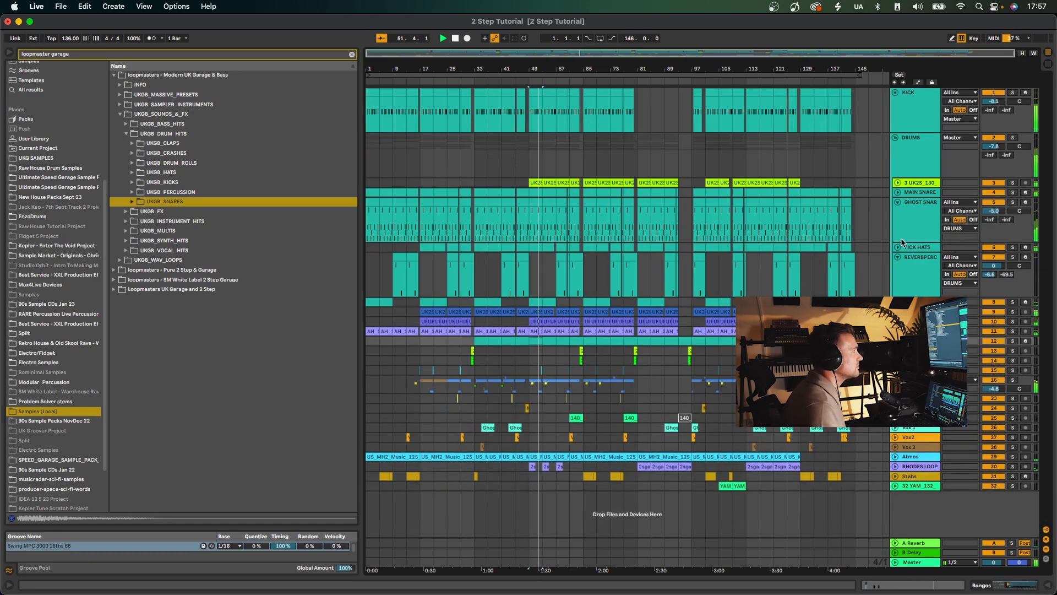
click(897, 257)
click(897, 201)
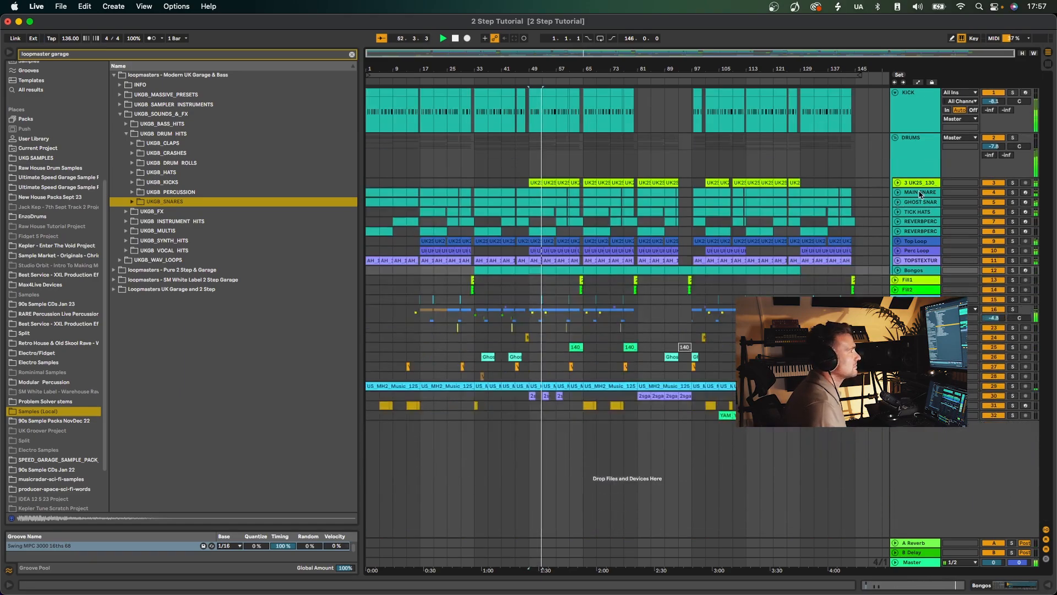
Show the DRUMS group's devices and open the LittlePlate reverb window over the middle of the arrangement.
click(917, 157)
double_click(917, 154)
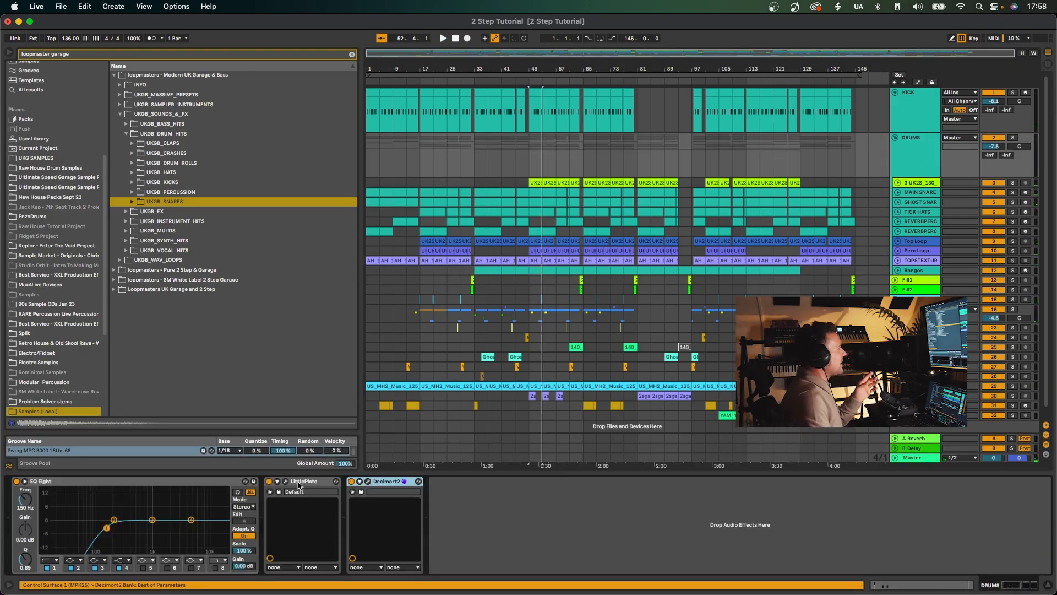
click(286, 481)
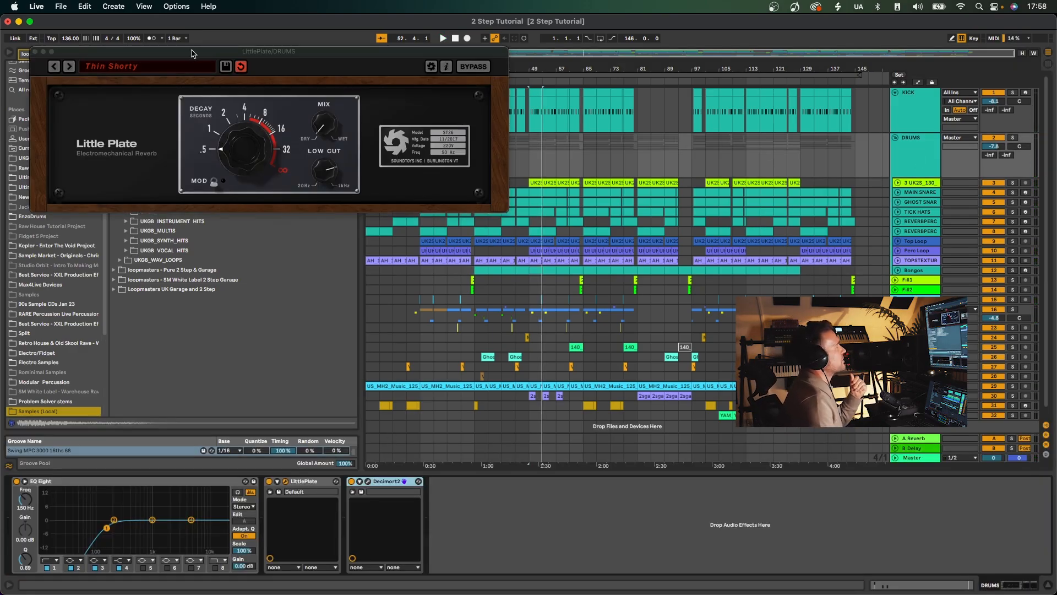
drag(191, 52, 444, 126)
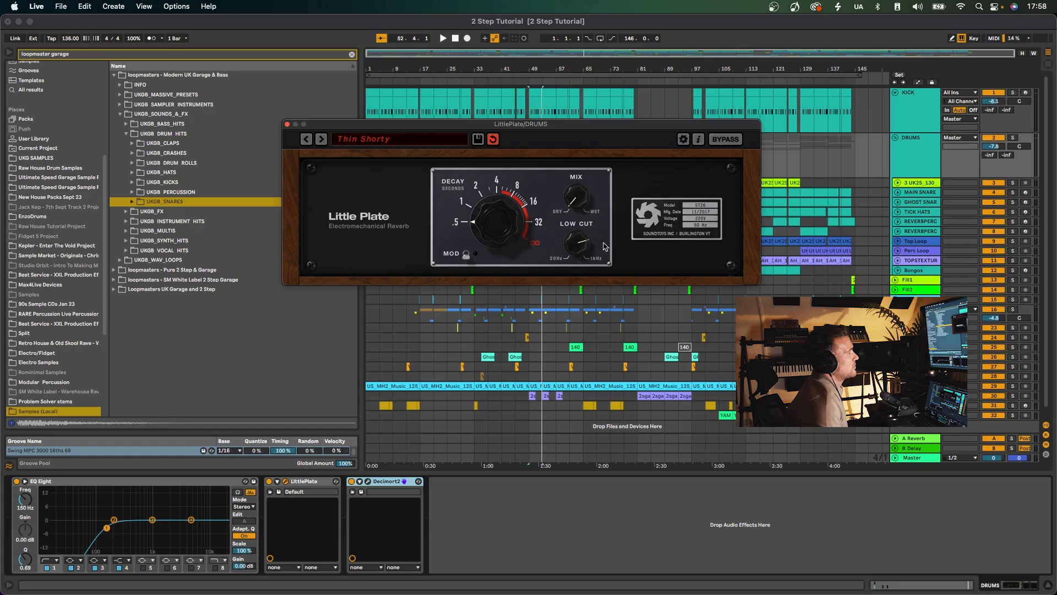
Play the soloed DRUMS group with LittlePlate switched off and on to compare, then close its window.
key(space)
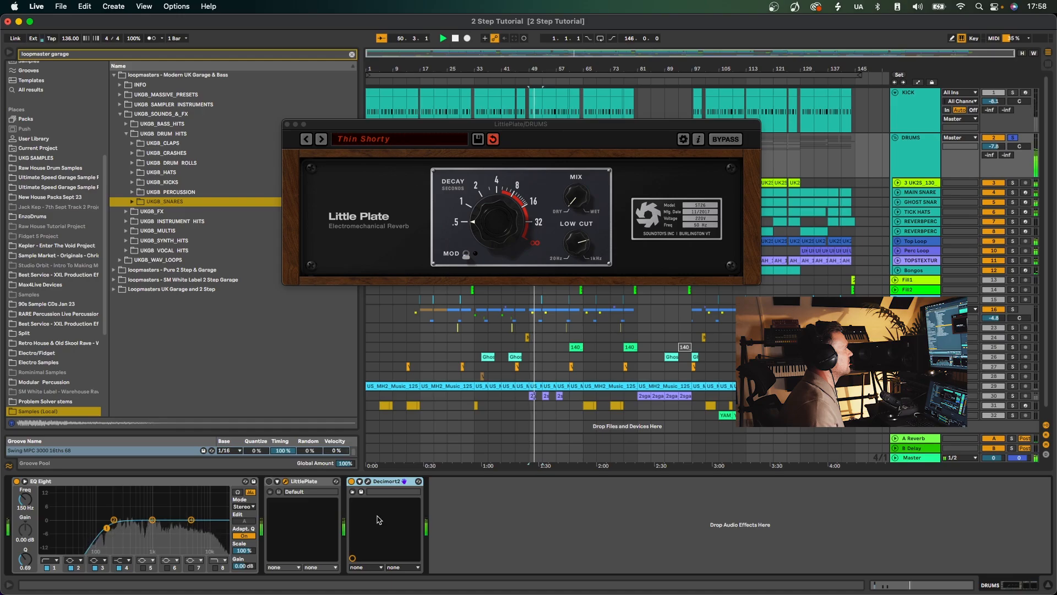
click(269, 481)
key(space)
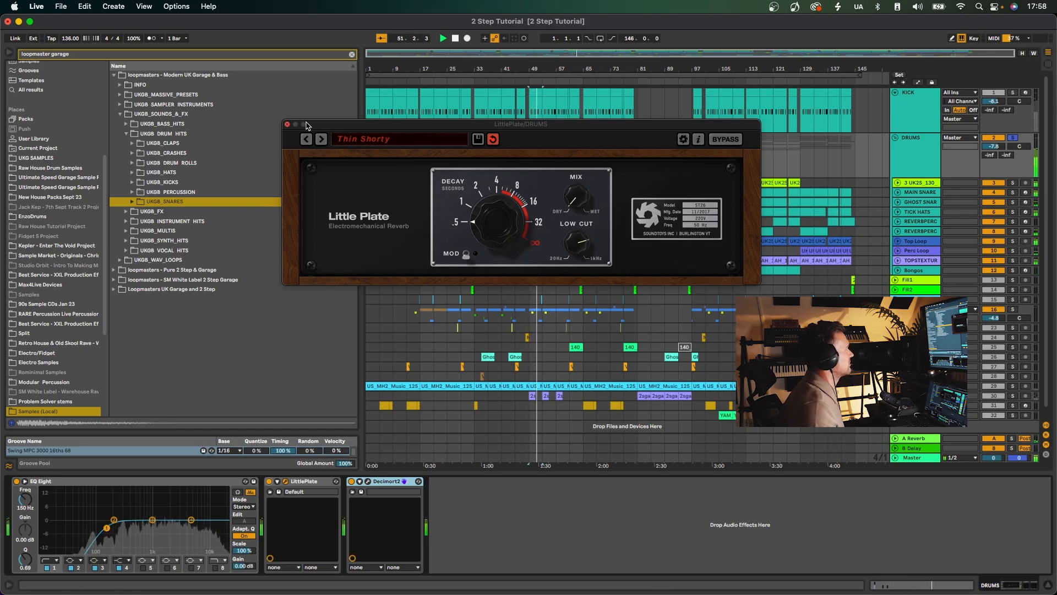
click(286, 124)
key(space)
Open Decimort2 on the DRUMS group and play the soloed drums with it switched off and on.
click(369, 481)
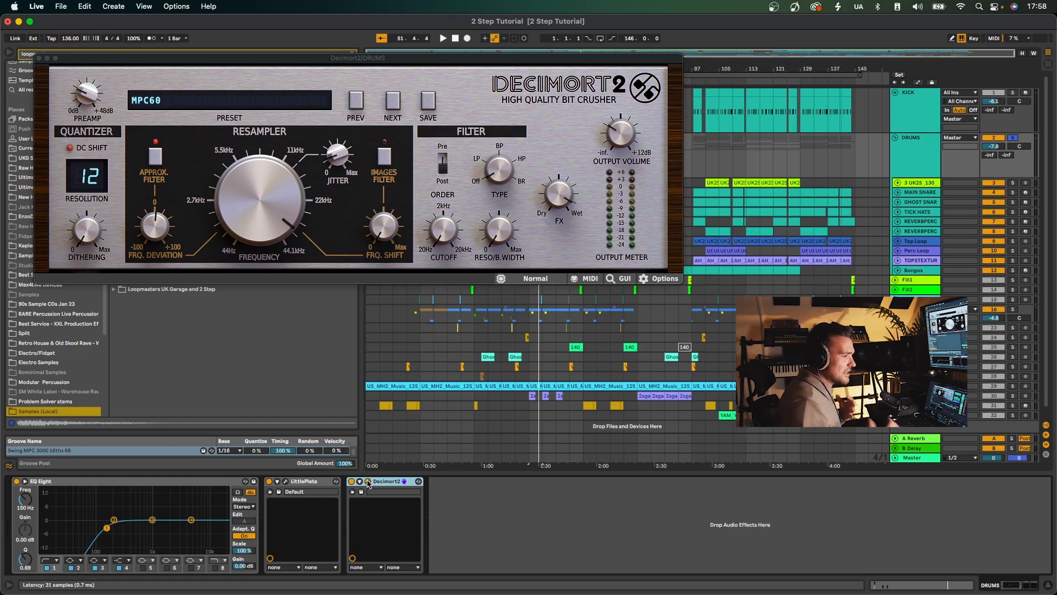
click(270, 205)
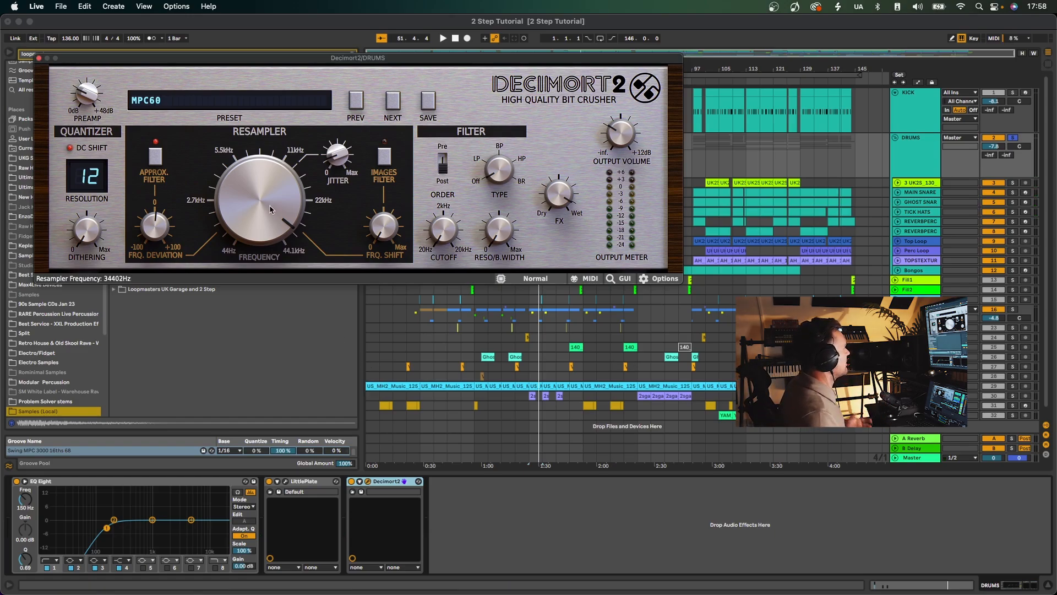
key(space)
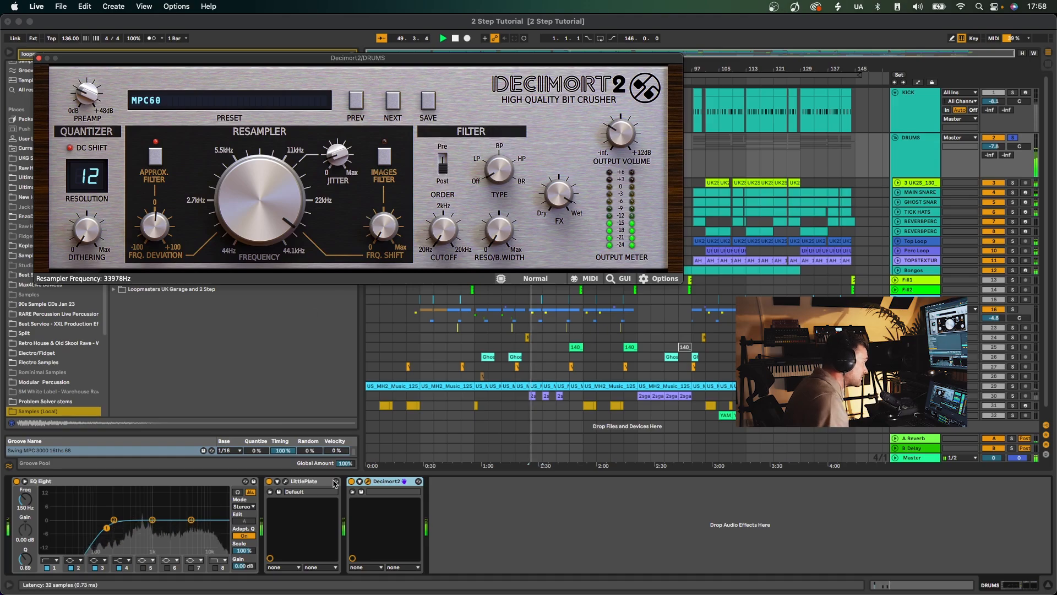
click(352, 482)
click(352, 482)
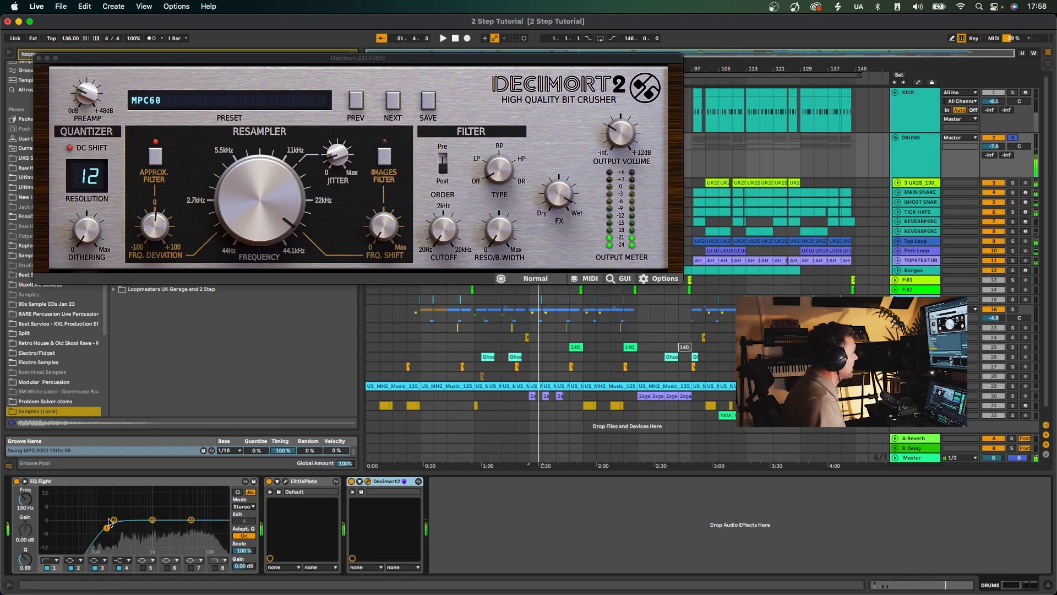
Close the Decimort2 window and fold the DRUMS group.
click(39, 57)
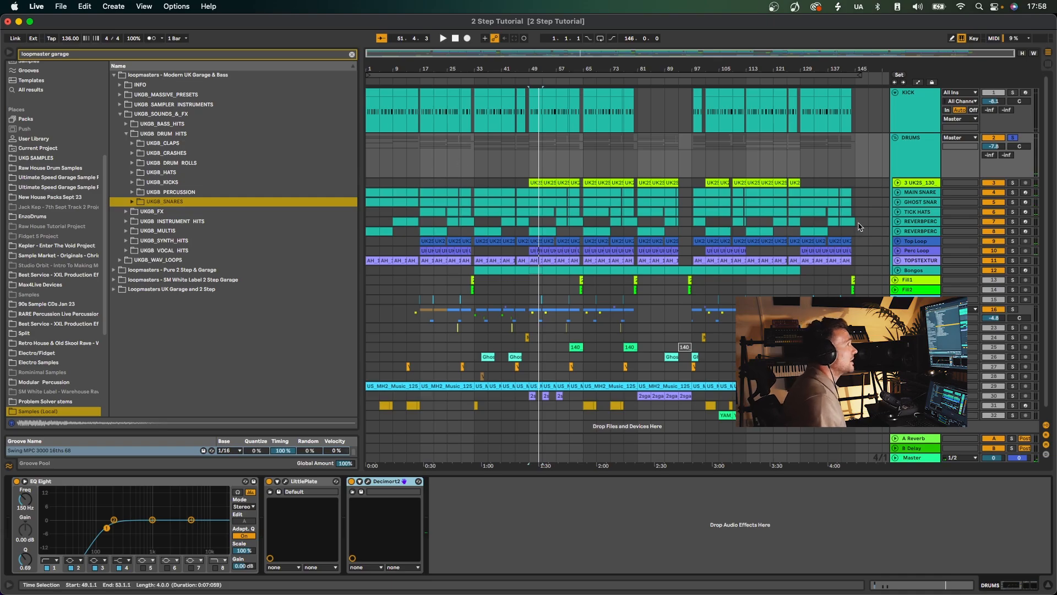
click(901, 152)
click(896, 137)
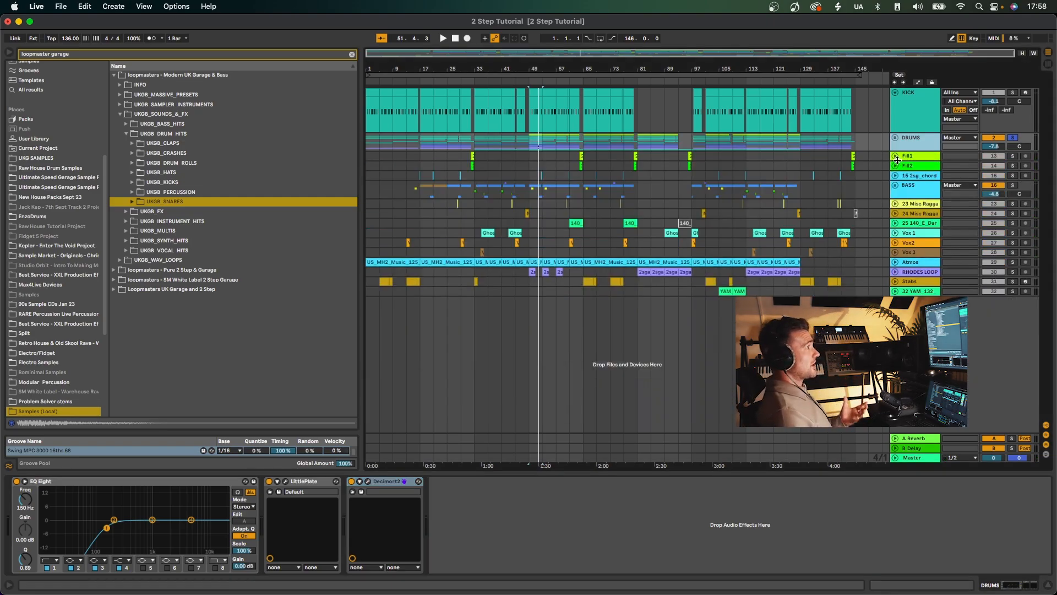
Solo the Fill1 and Fill2 tracks and play their fill clips at bar 32.
click(899, 157)
super+click(1012, 156)
super+click(1012, 166)
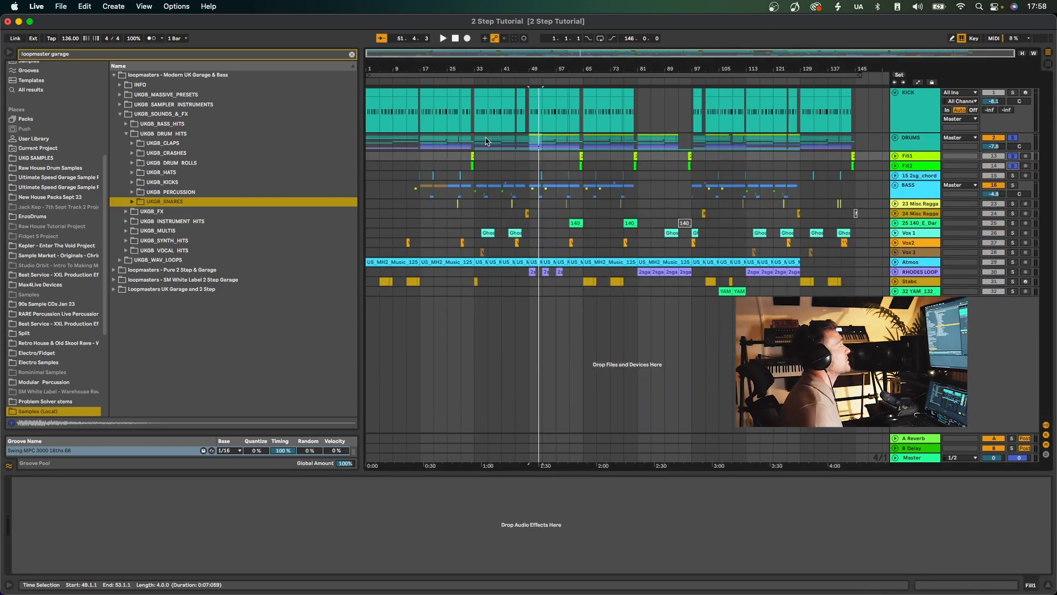
drag(471, 69, 471, 124)
click(498, 156)
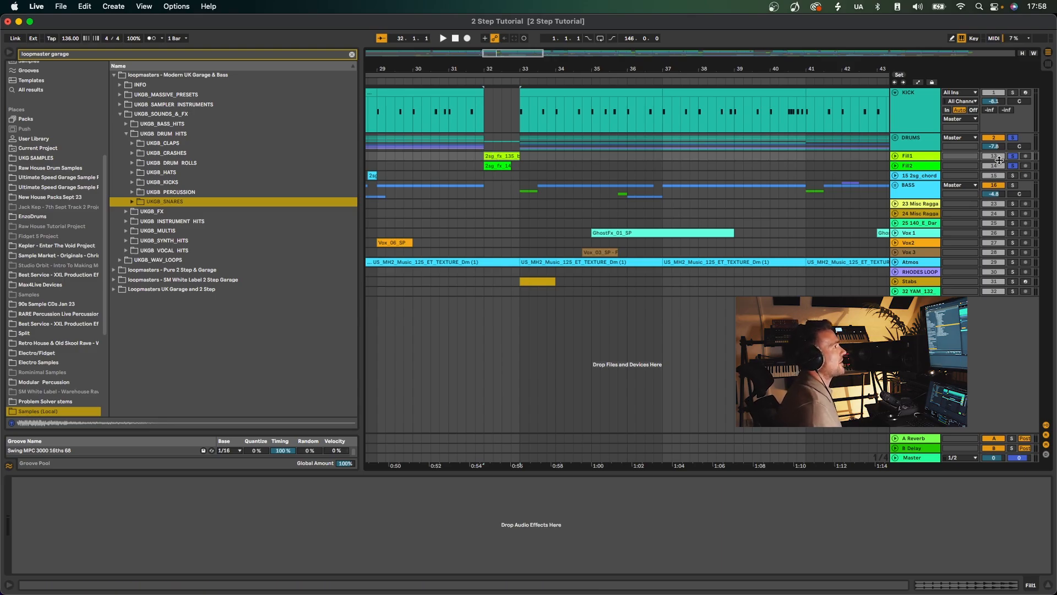
key(space)
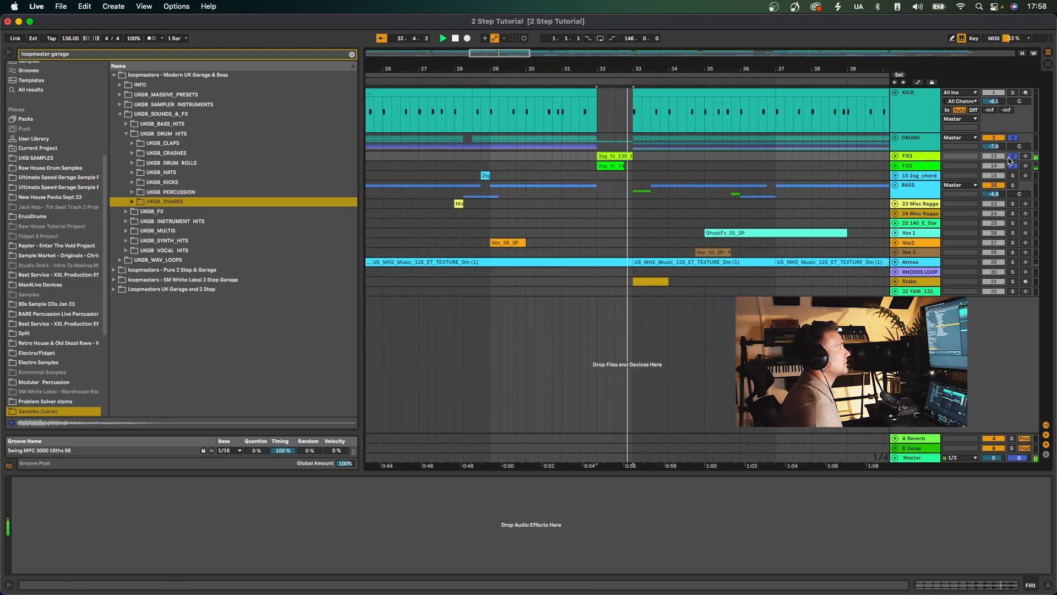
key(space)
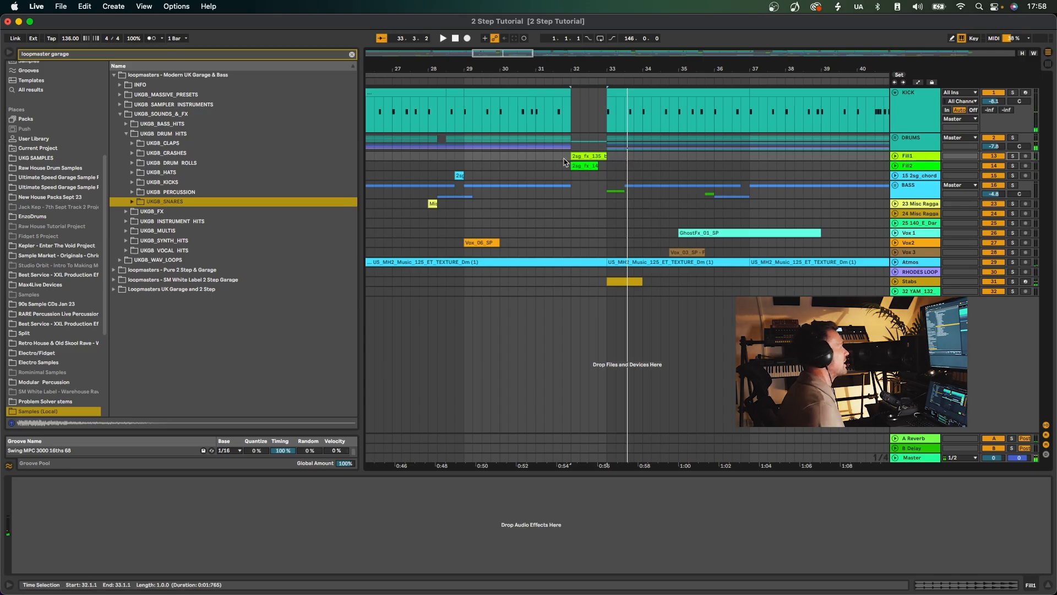
Play the full mix from bar 31 to hear the fills leading into the section at bar 33.
click(550, 156)
key(space)
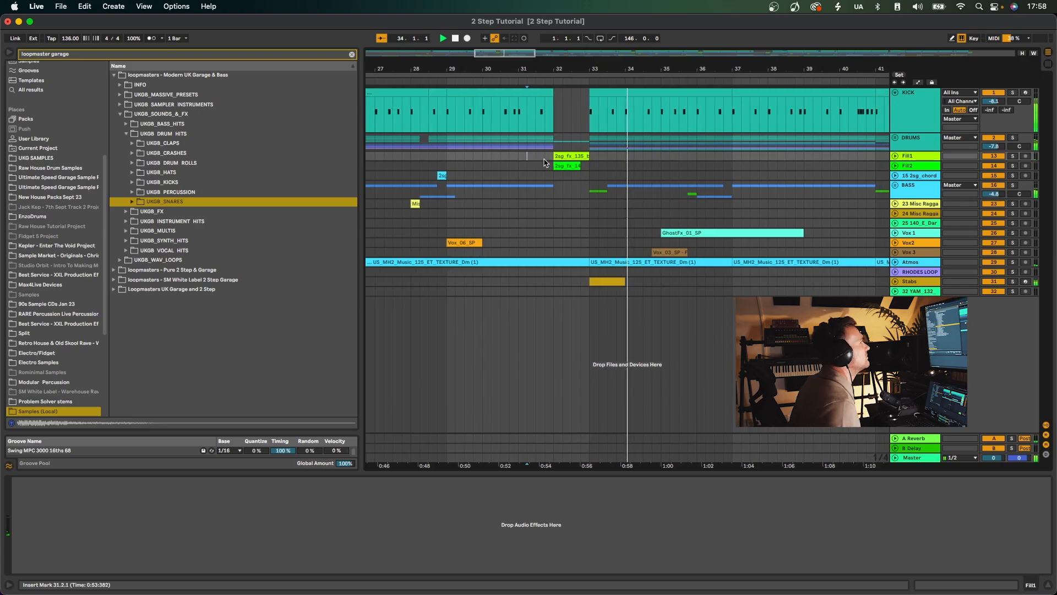
drag(587, 68, 563, 67)
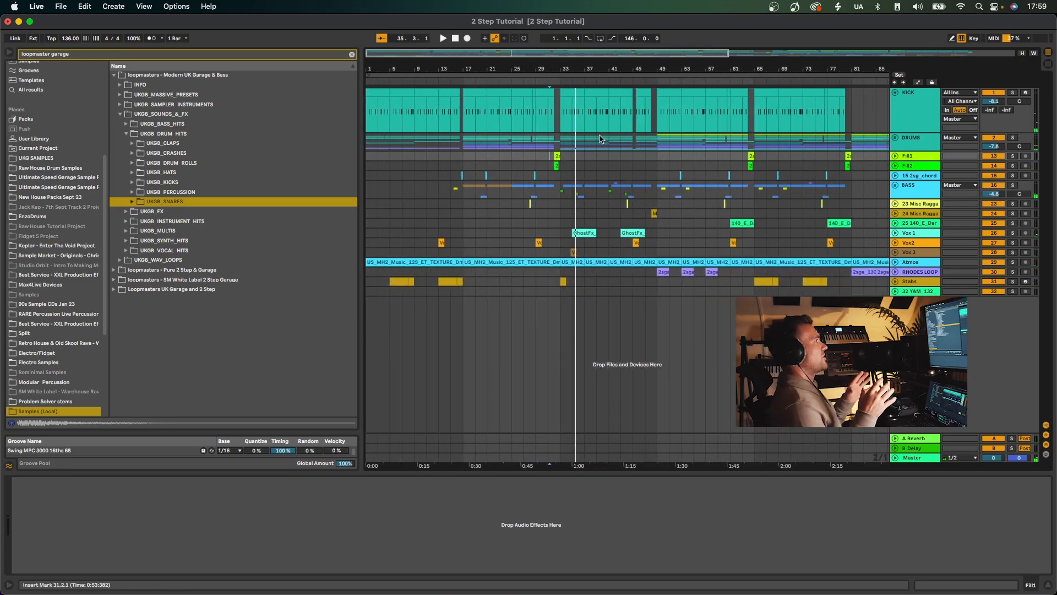
Unfold the BASS group, solo it and play its parts from bar 33.
click(893, 187)
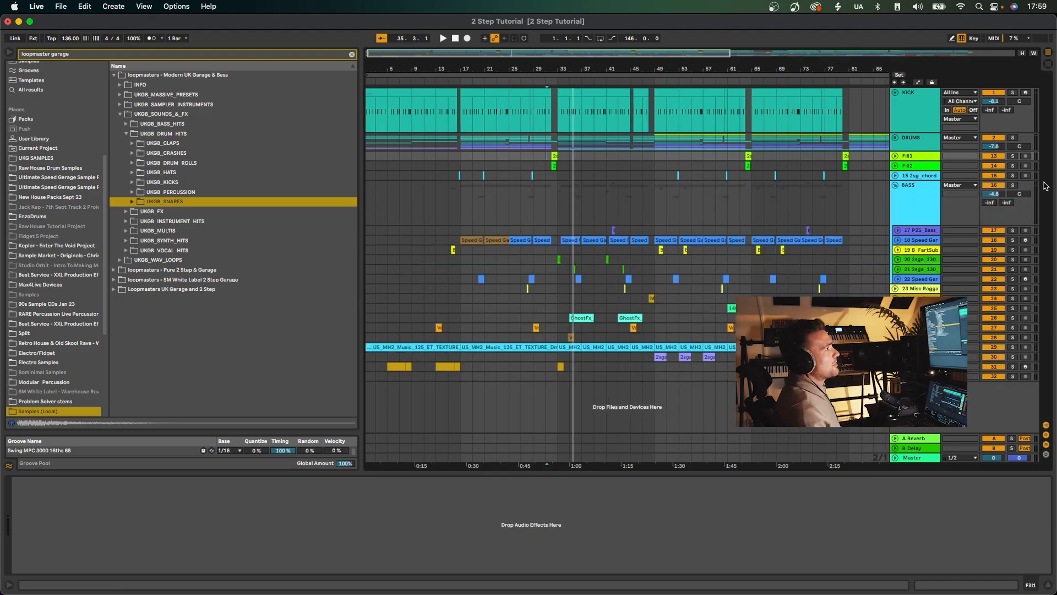
click(1013, 185)
click(557, 214)
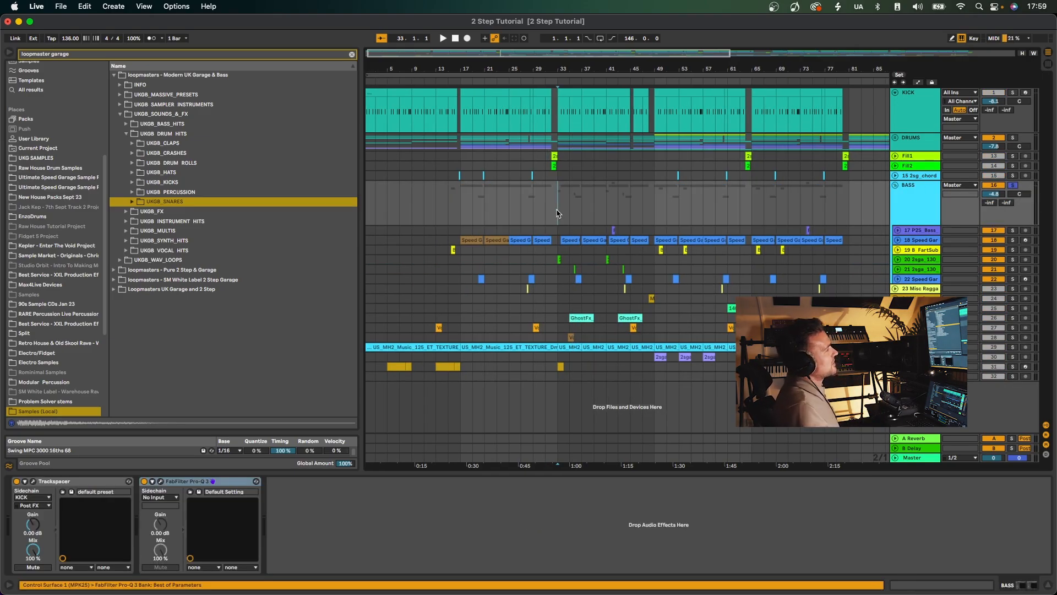
key(space)
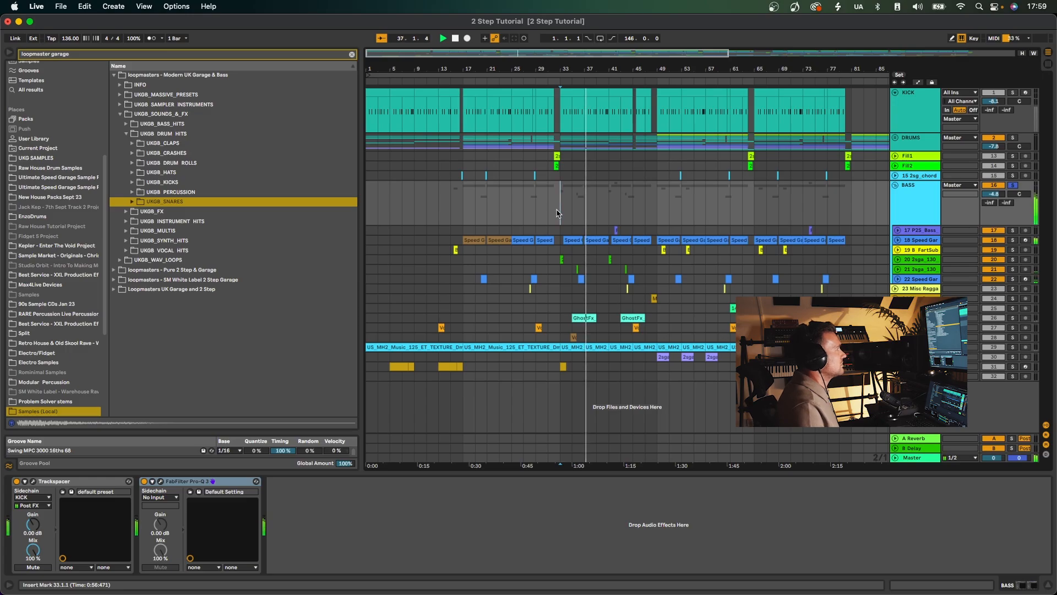
drag(611, 69, 612, 102)
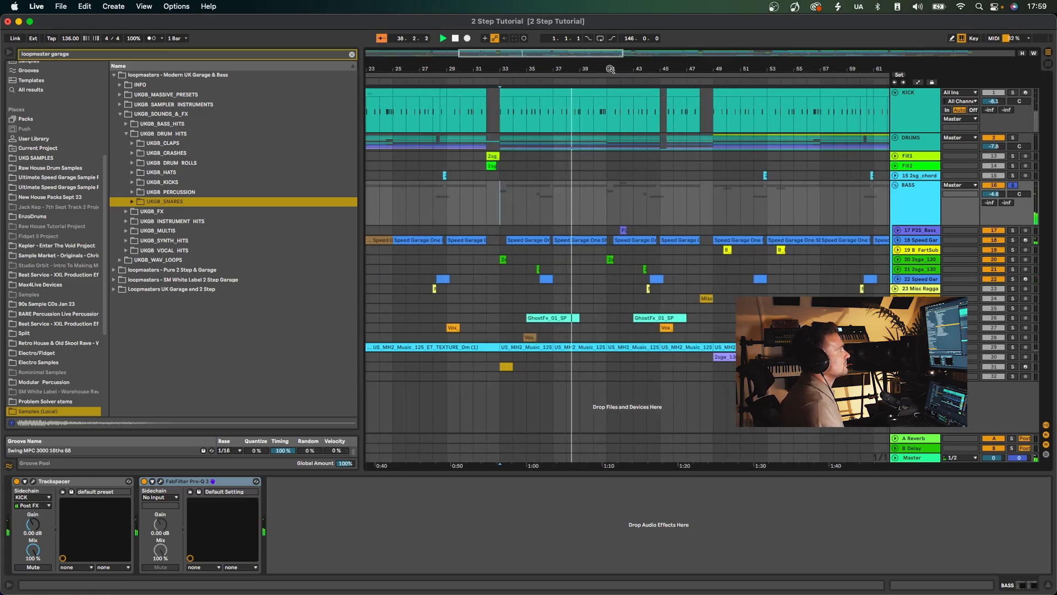
scroll(643, 275, right, 2)
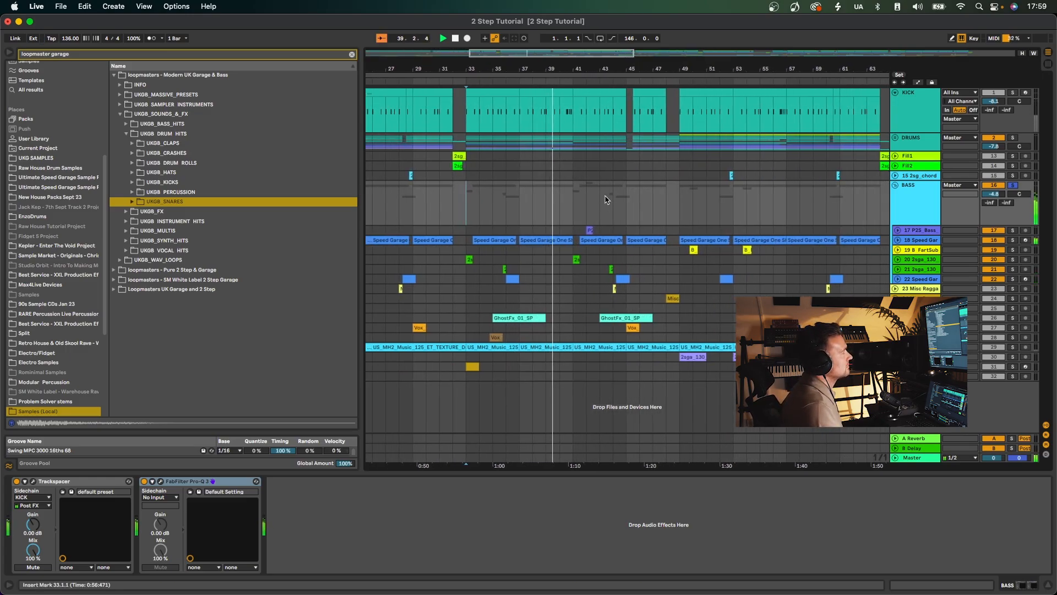
Expand the Speed Garage Bass 10 track and play it from the bar 33 clip, first soloed and then with the full mix.
click(898, 240)
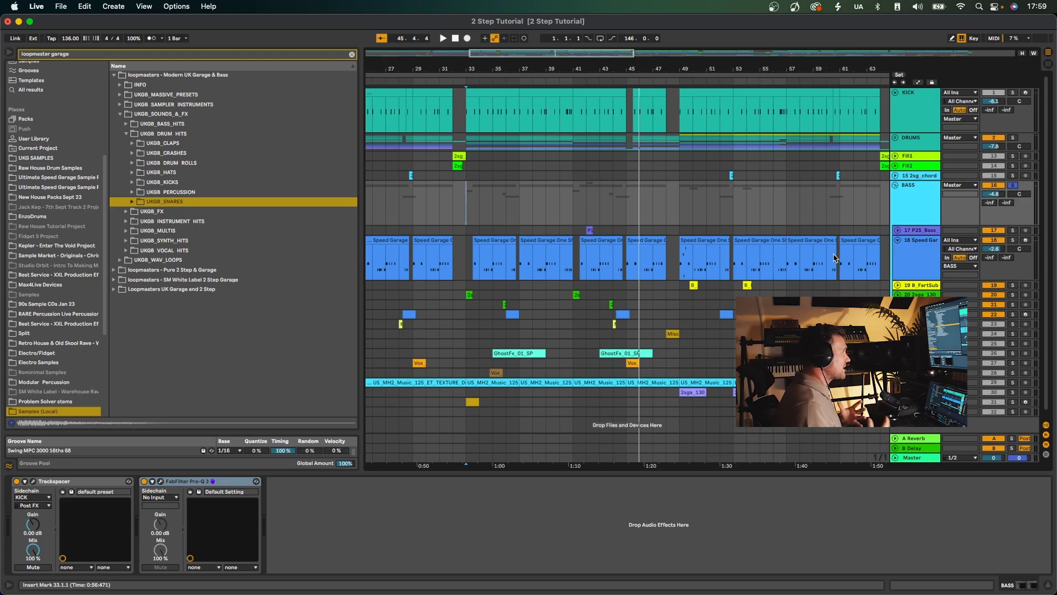
click(983, 241)
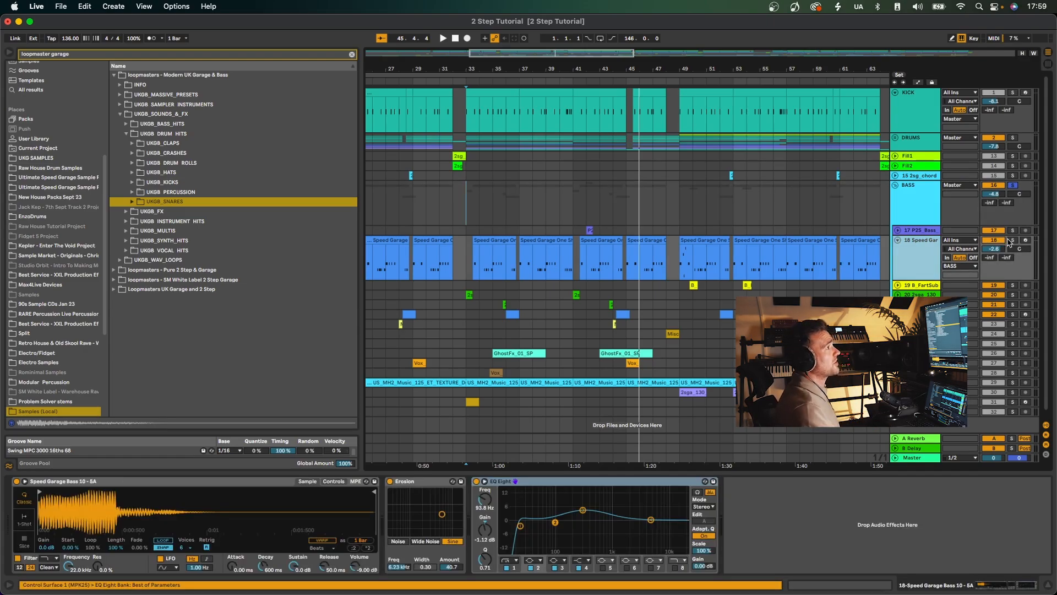
click(484, 239)
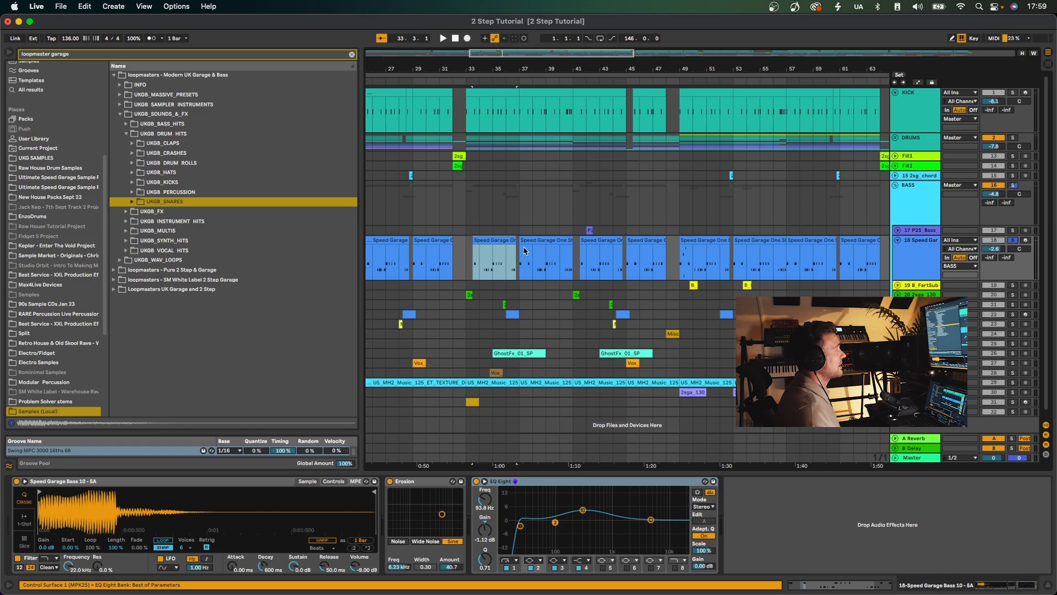
key(space)
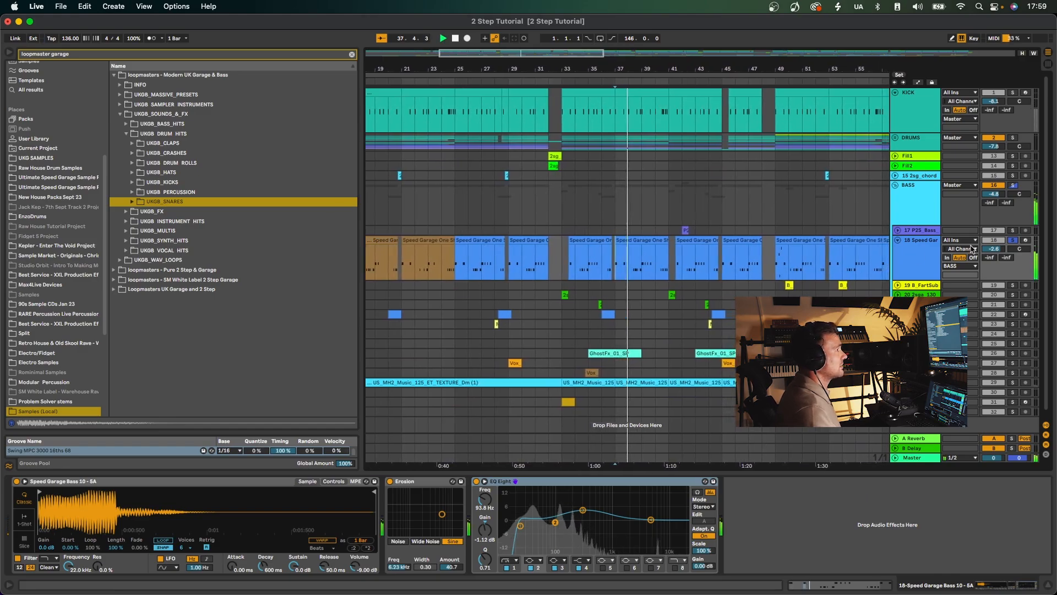
click(1013, 241)
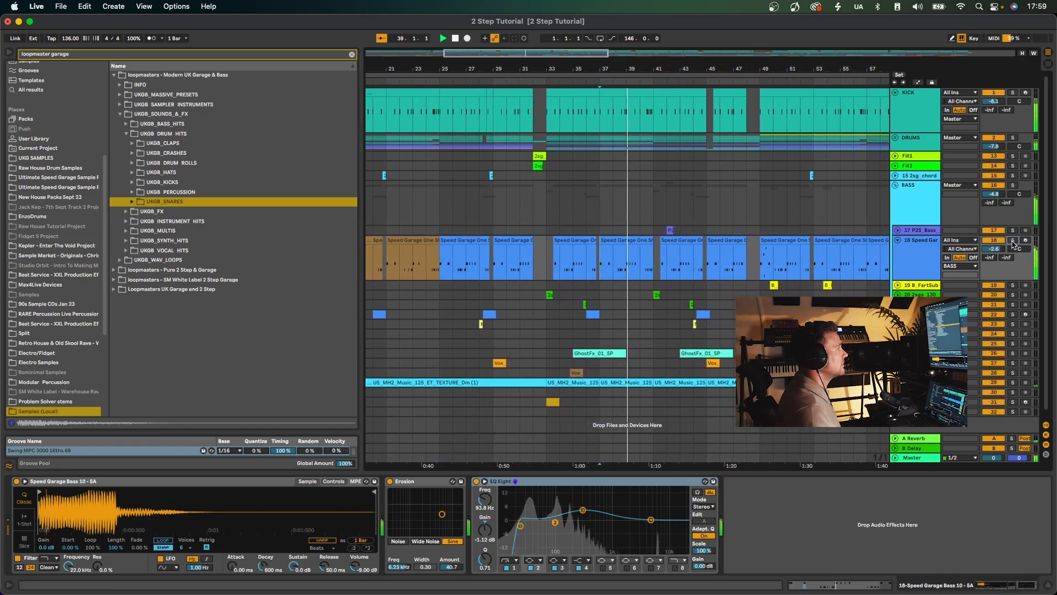
key(space)
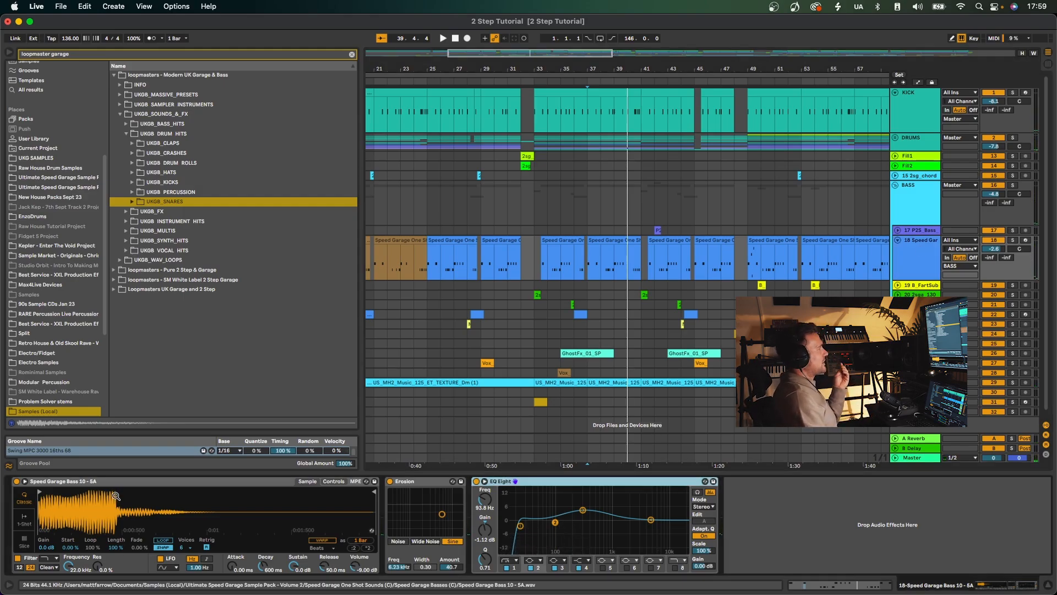
Clear the browser search and open the Speed Garage Basses (C) folder in the Ultimate Speed Garage Sample Pack - Volume 2.
click(350, 54)
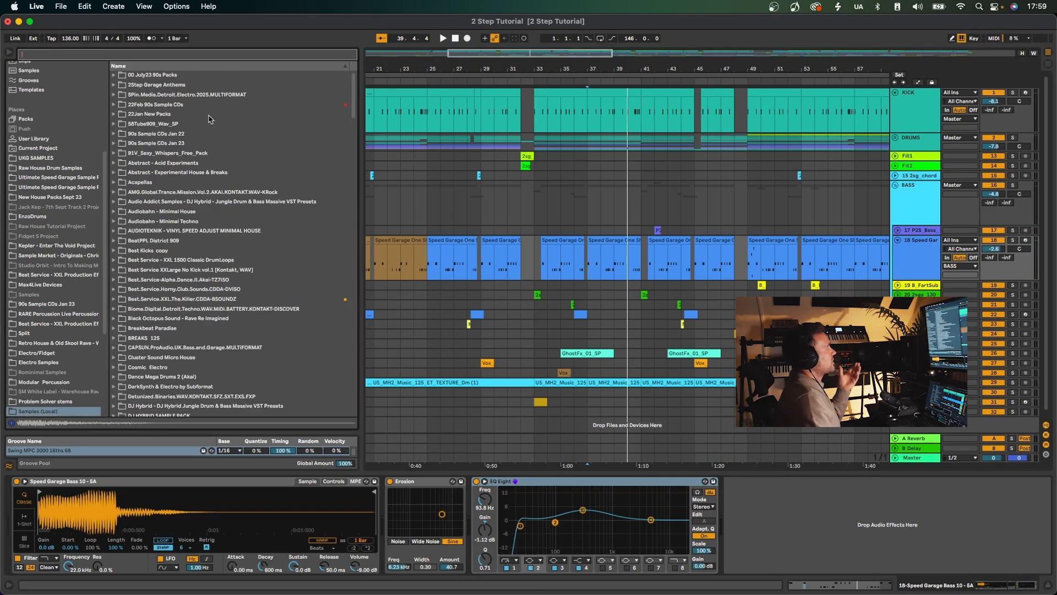
click(55, 180)
click(110, 114)
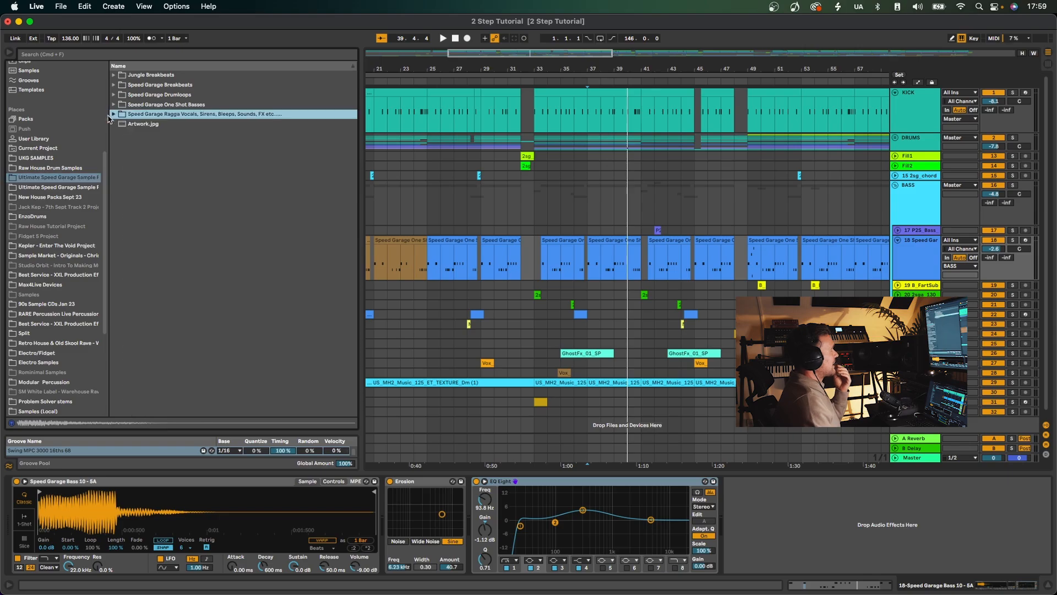
click(60, 188)
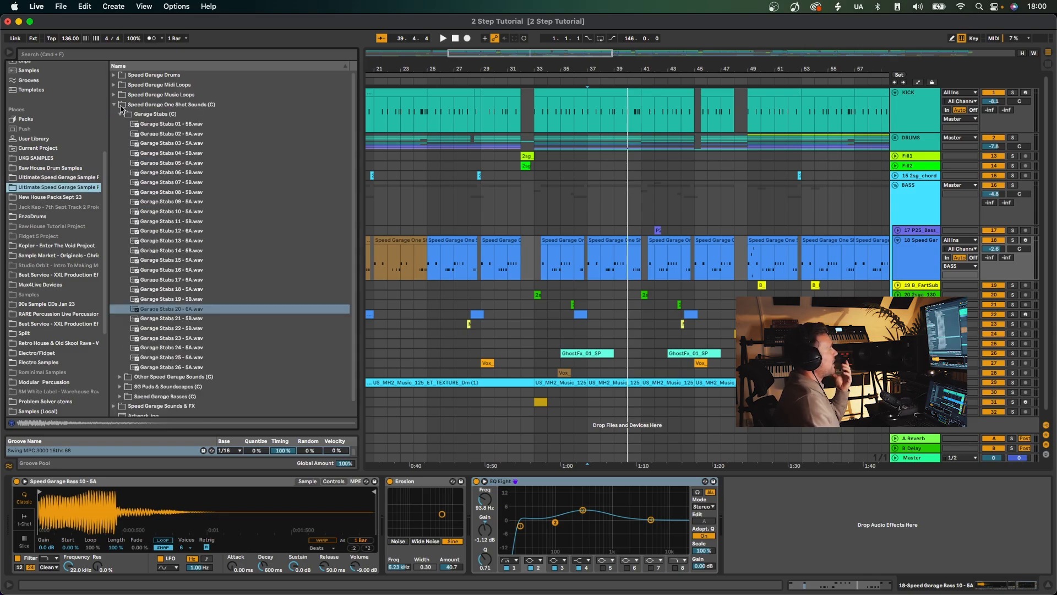
click(120, 114)
click(121, 143)
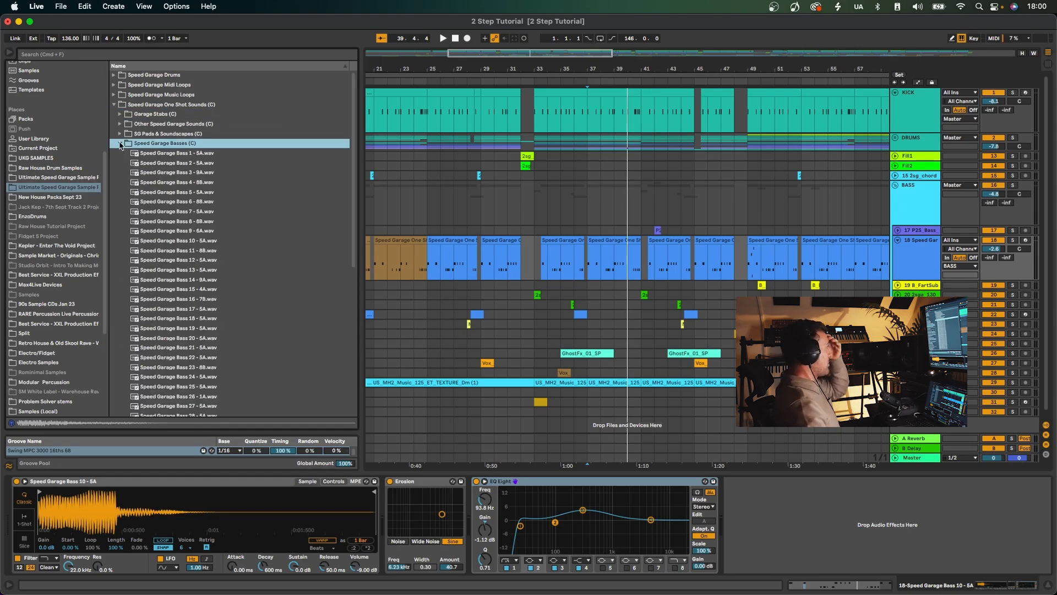
Audition the Speed Garage Bass 5, 20, 17 and 23 samples.
click(198, 192)
click(231, 338)
click(212, 309)
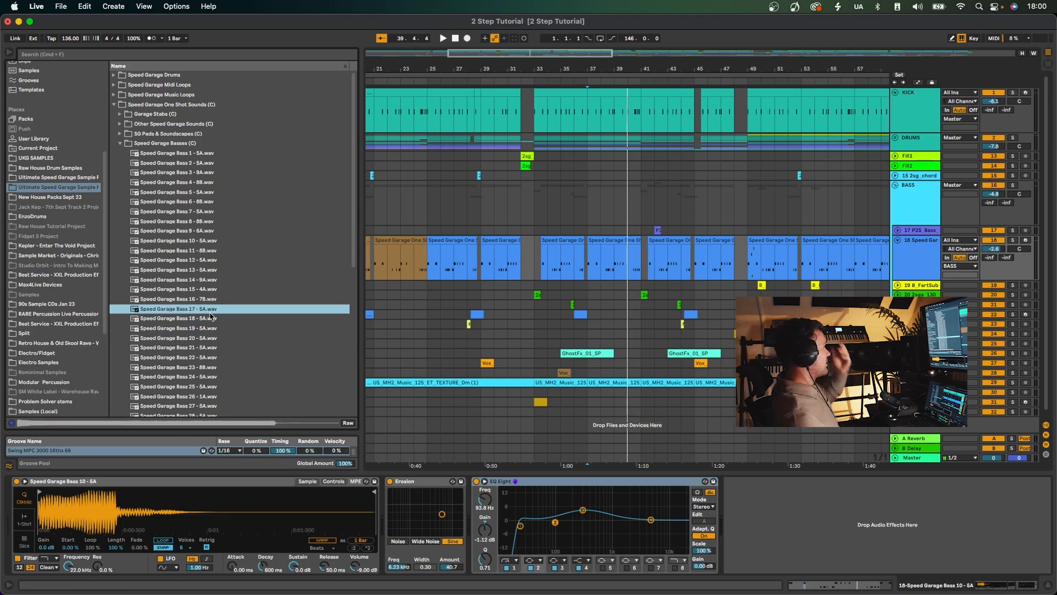
click(257, 366)
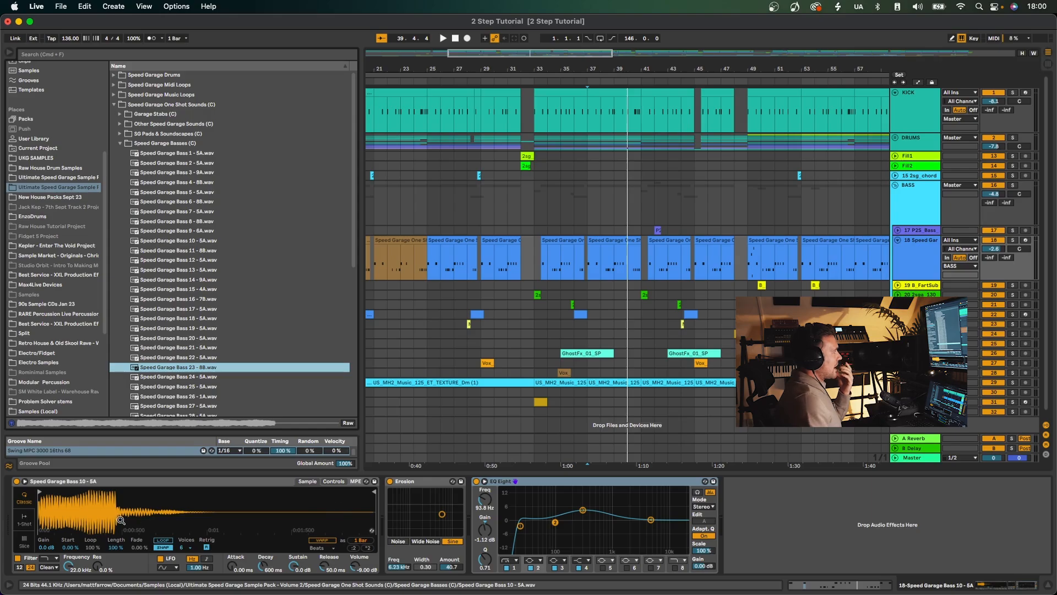
Play the arrangement from bar 29 and toggle the Erosion device on the Speed Garage bass track to compare.
click(548, 241)
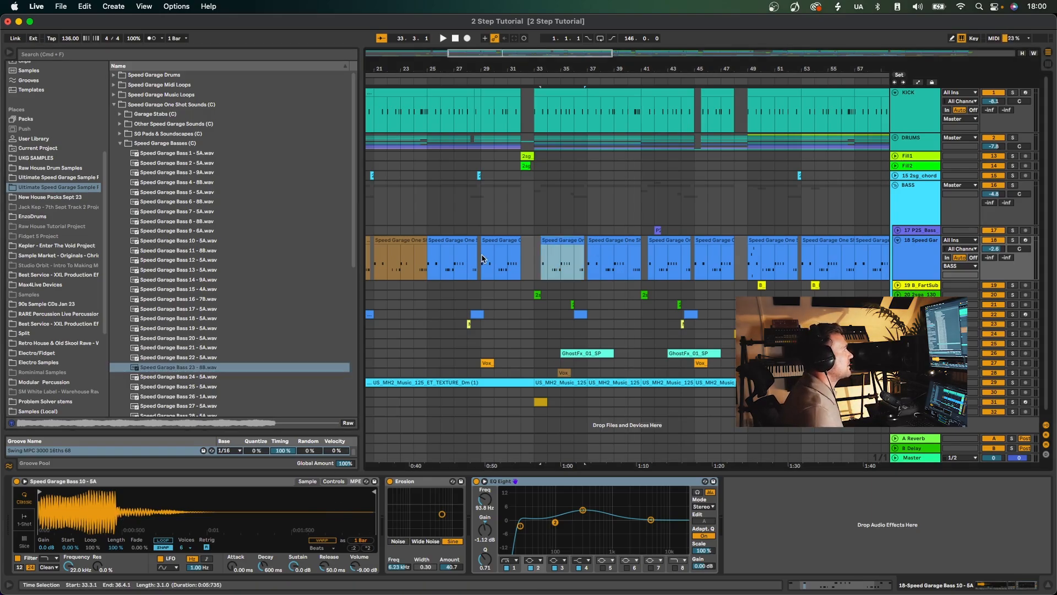
click(482, 259)
key(space)
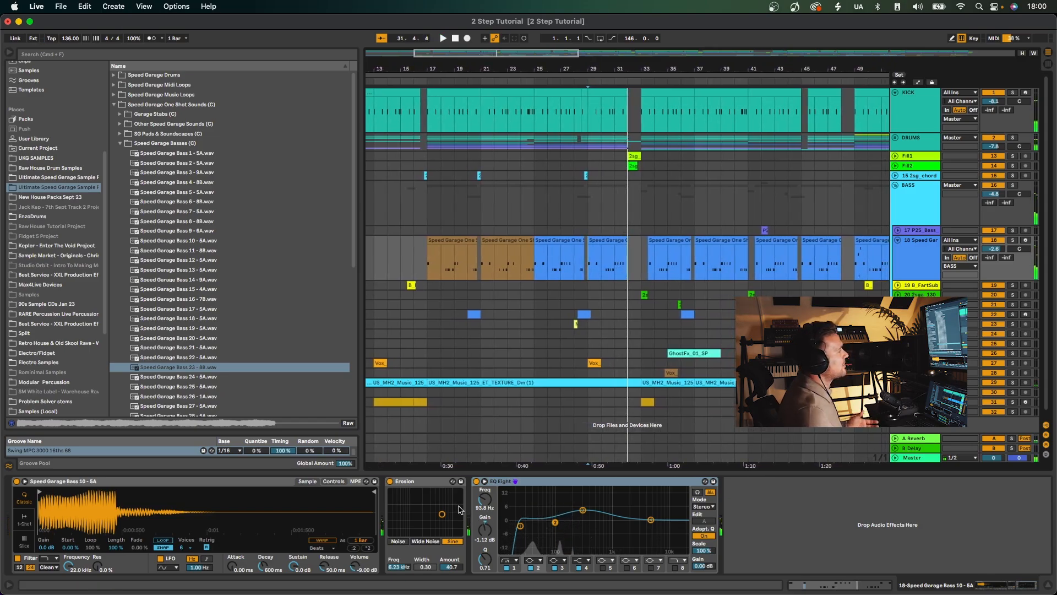
click(390, 481)
Switch the bass track's EQ Eight off and back on, and select its first band.
click(476, 482)
key(space)
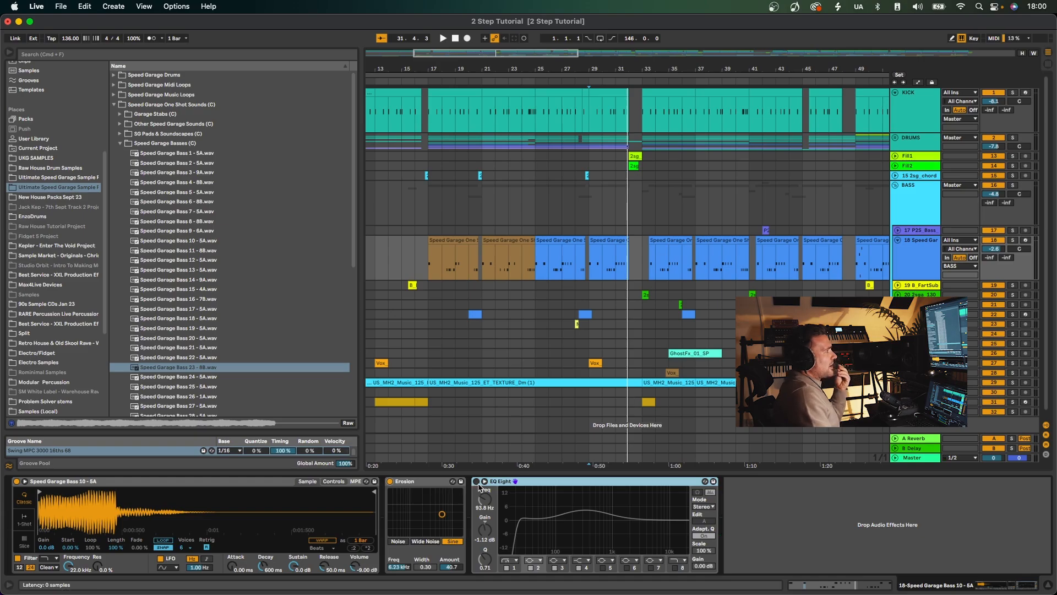
click(477, 483)
click(520, 527)
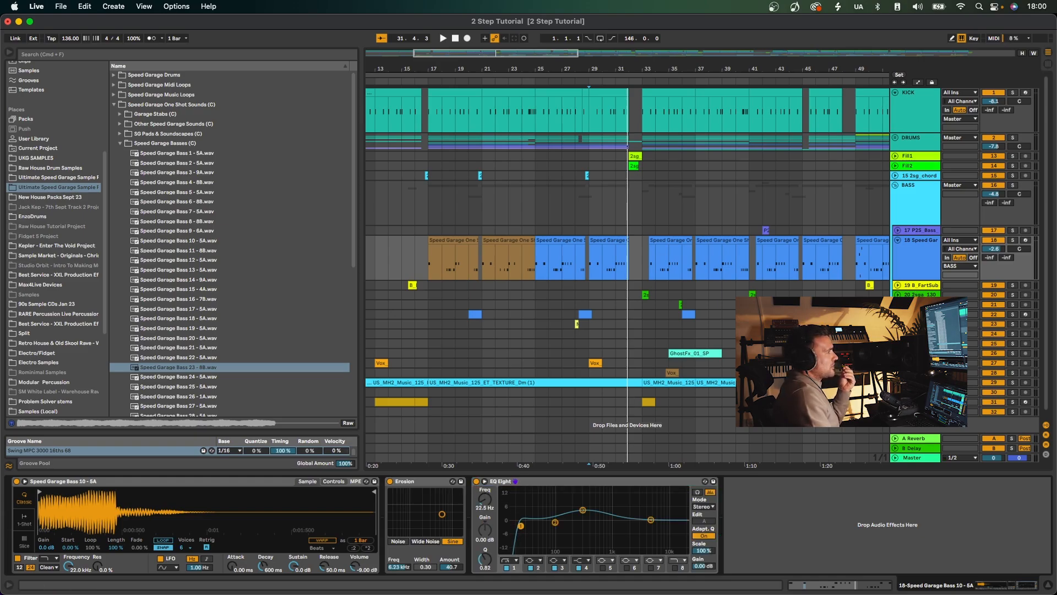
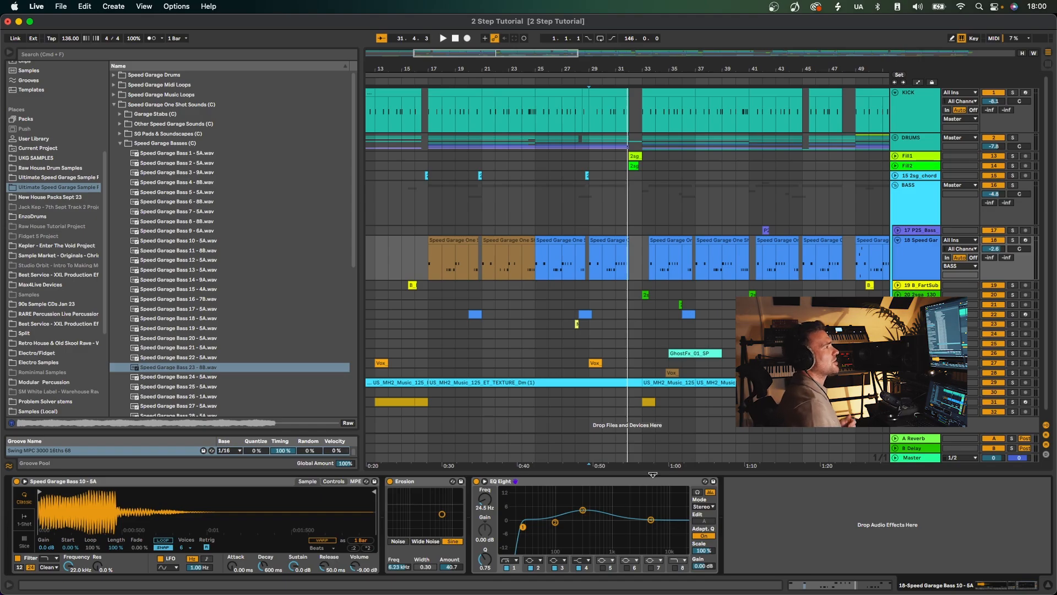
Solo the B_FartSub track and play it from the clip near bar 49.
scroll(785, 263, right, 5)
click(907, 287)
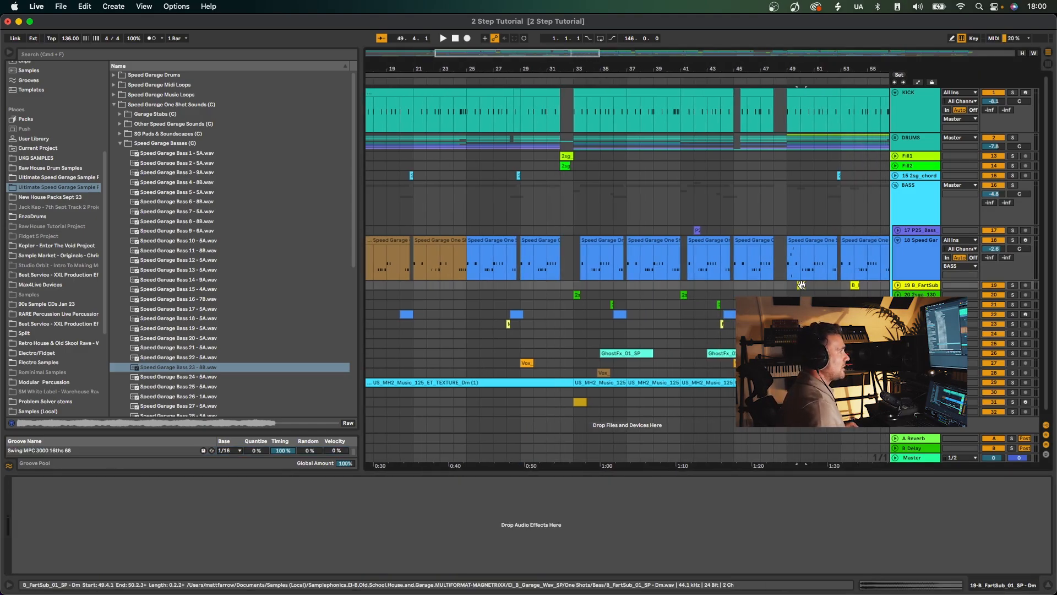
click(1013, 286)
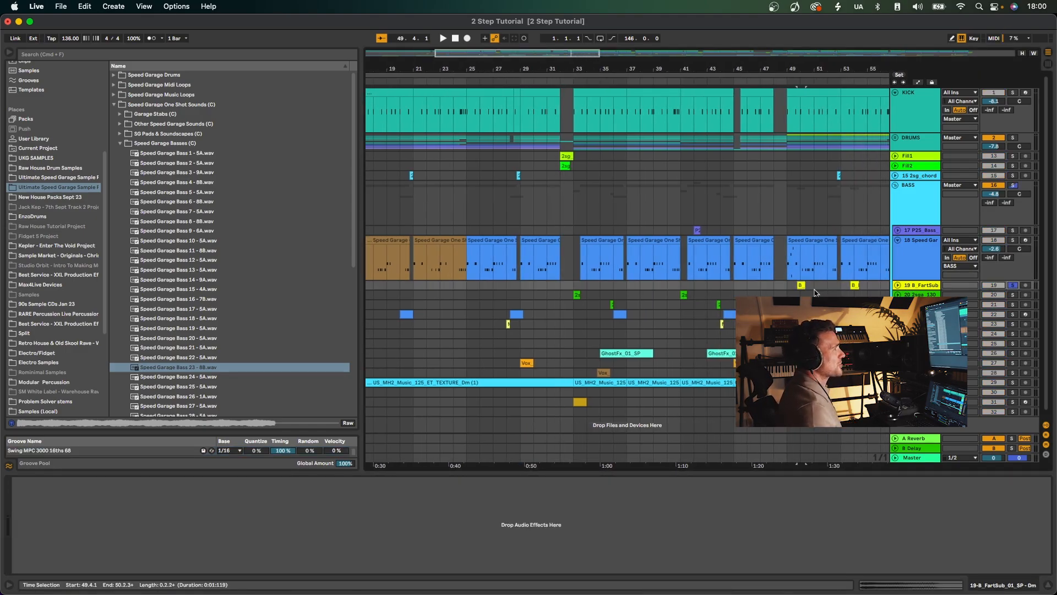
key(space)
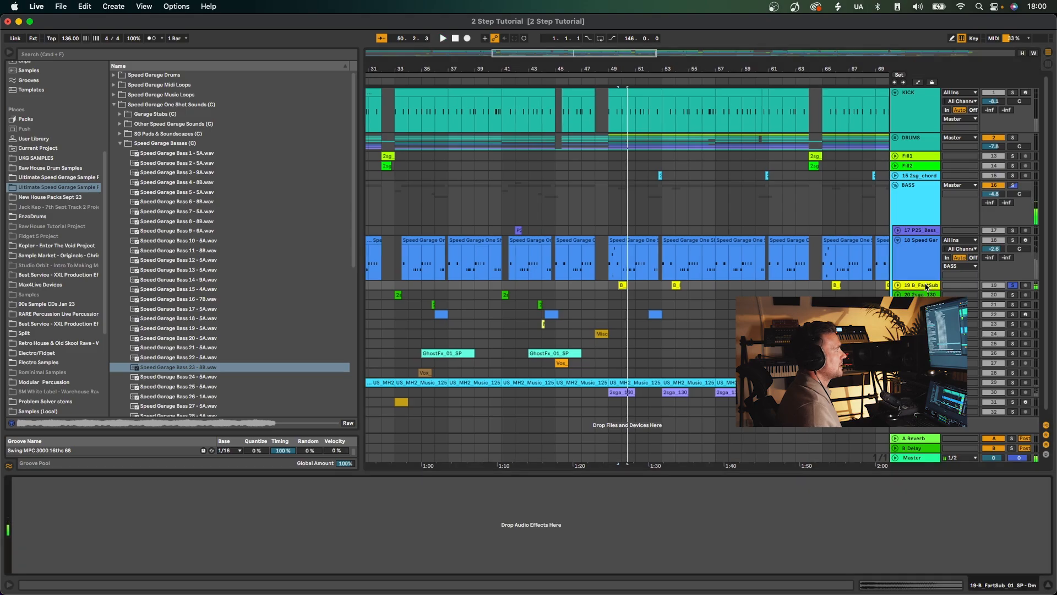
Clear the solo and play the B_FartSub clip near bar 49 in the full mix.
click(1012, 241)
click(616, 277)
key(space)
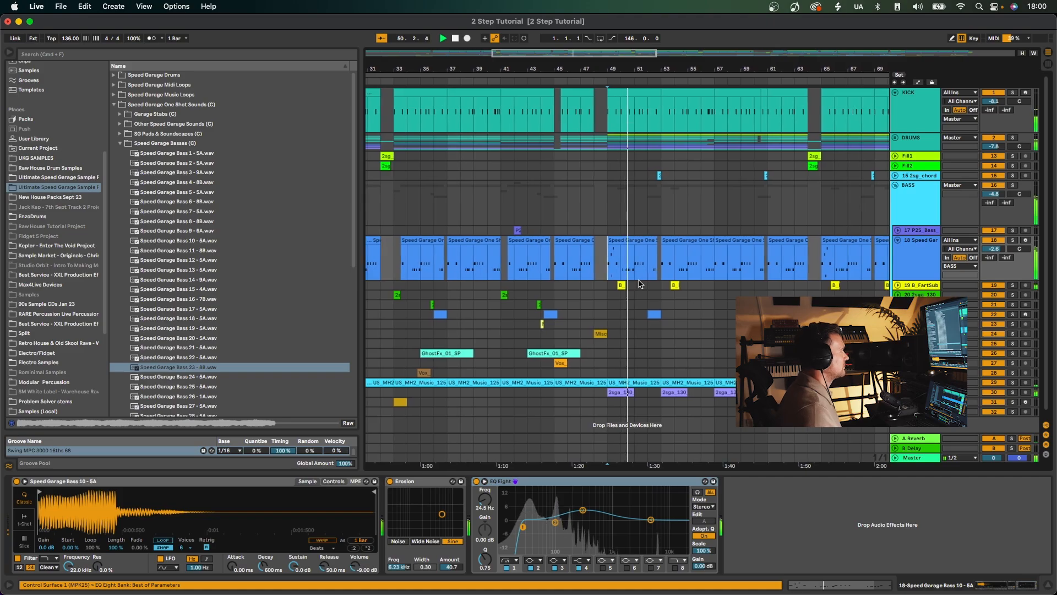
click(614, 285)
key(space)
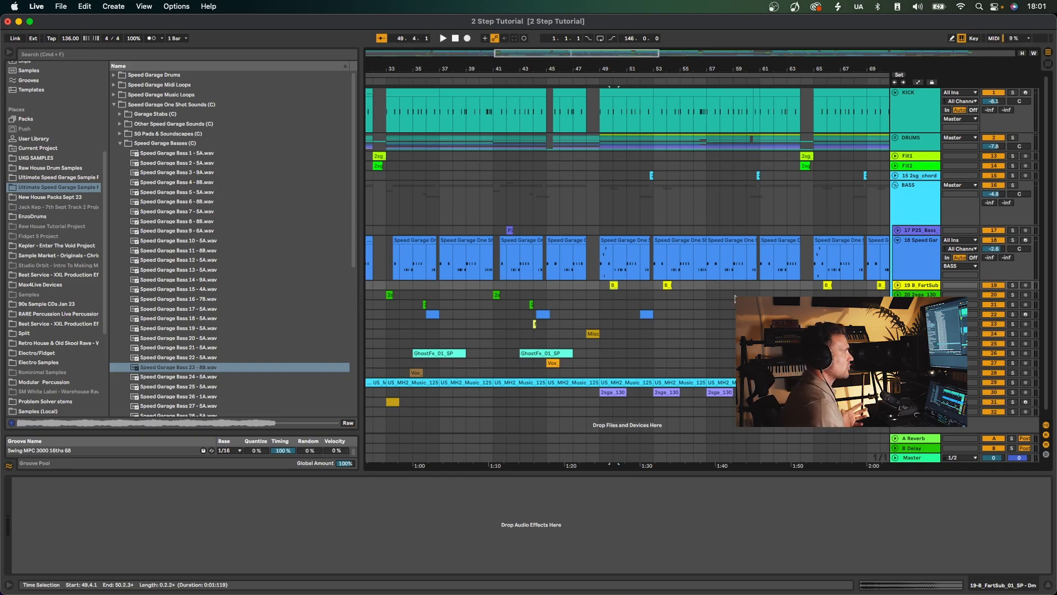
Solo the 2sga_130 bass slip track and play its clip at bar 33.
scroll(763, 289, right, 1)
drag(548, 70, 548, 36)
click(474, 295)
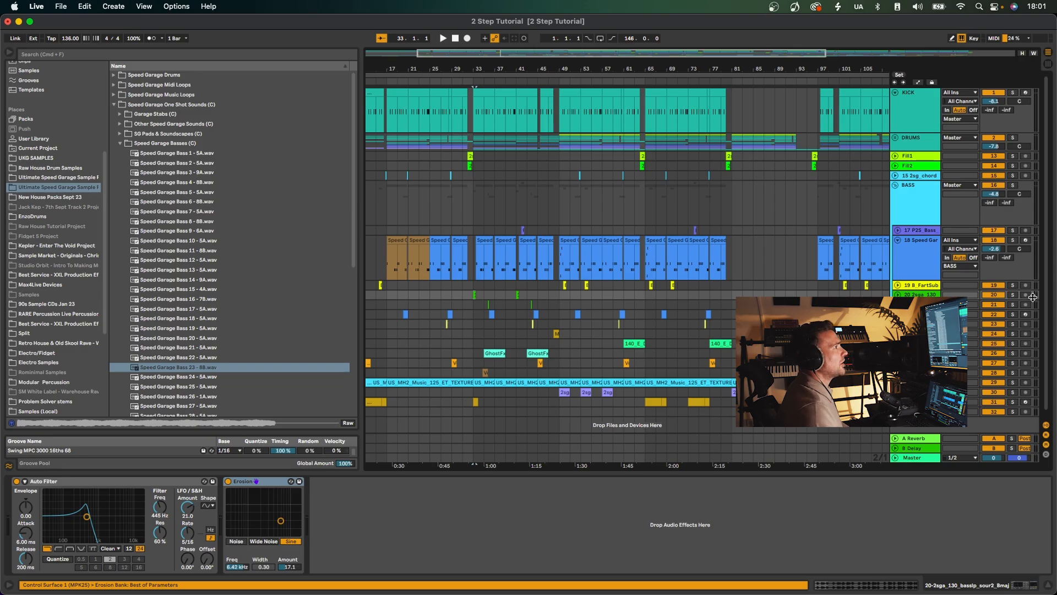
click(1013, 297)
key(space)
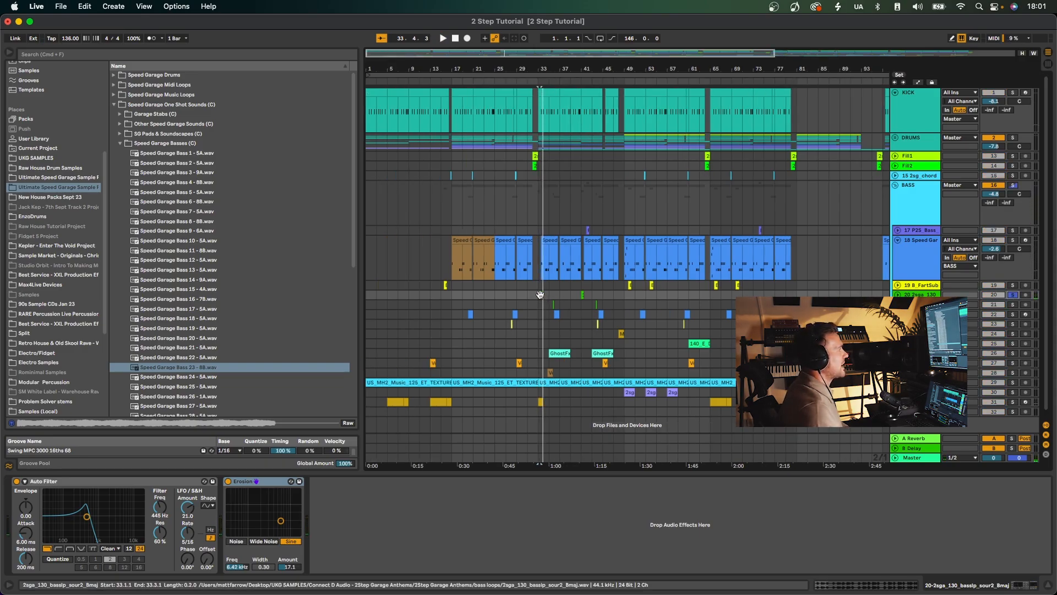
drag(537, 72, 560, 134)
key(space)
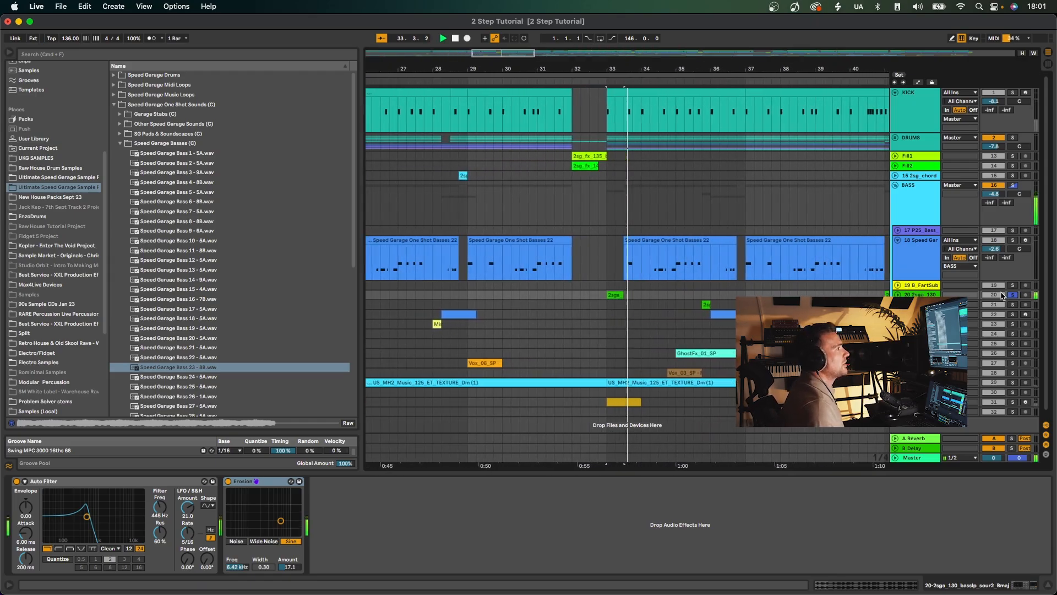
Play the 2sga_130 clip in the full mix, continue from bar 35, and select the Speed Garage One Shot Basses 109 clip at bar 36.
key(space)
key(space)
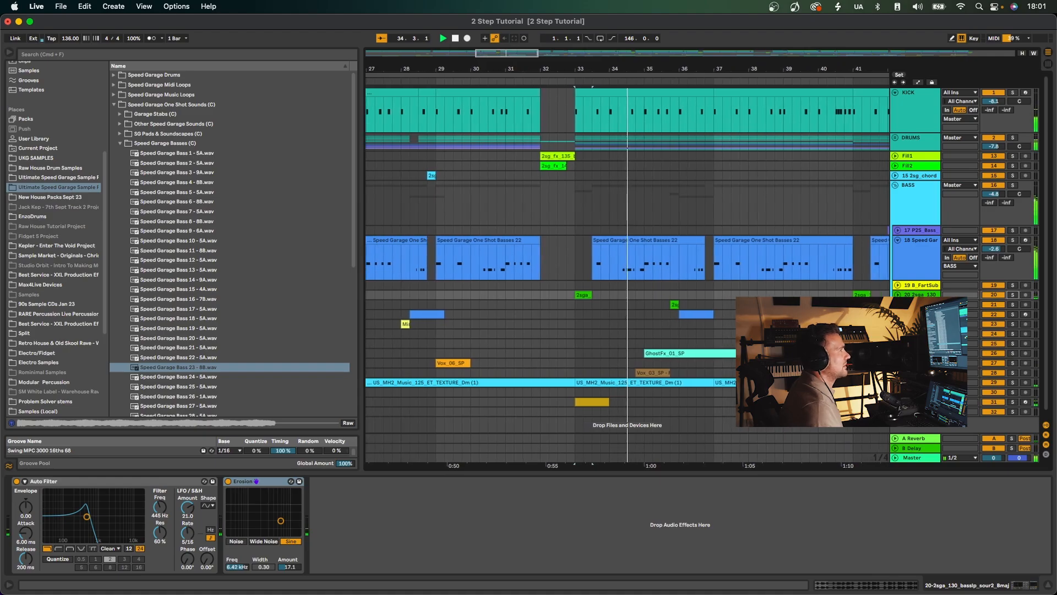
click(651, 311)
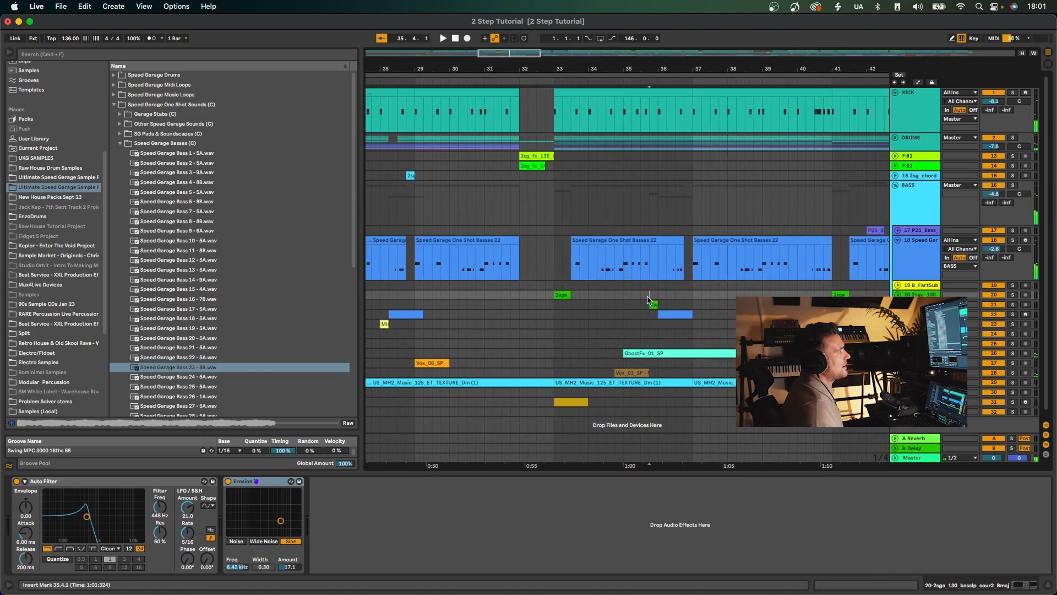
click(639, 312)
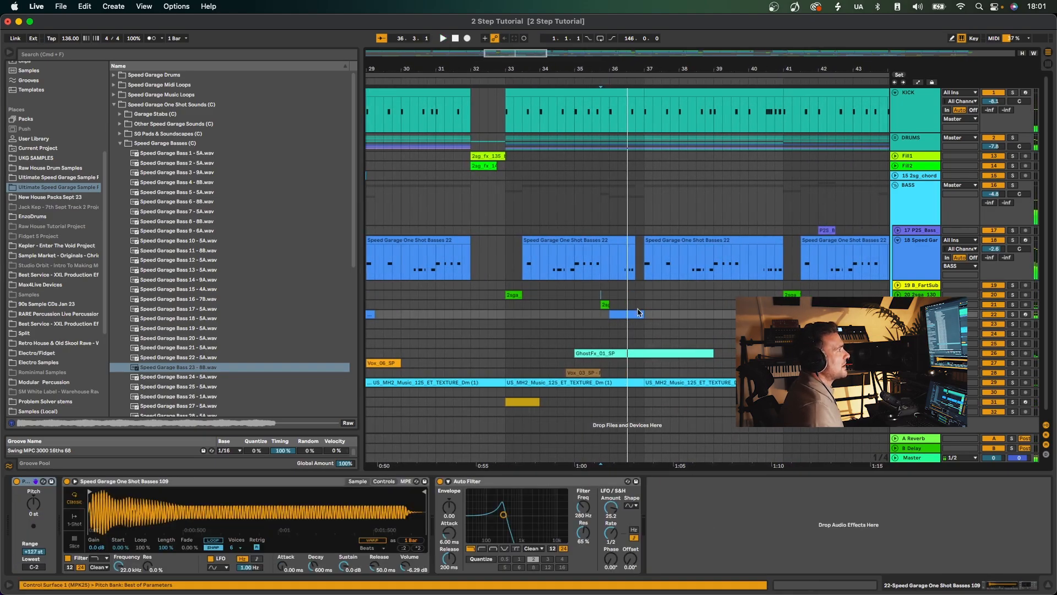
key(space)
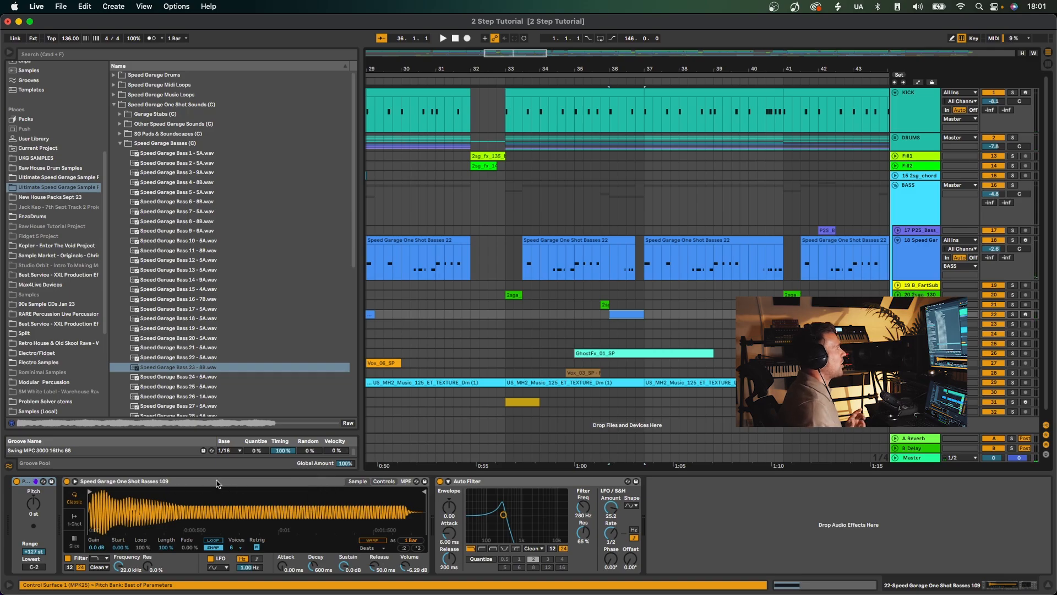
Solo the Speed Garage One Shot Basses 109 track and play its clip at bar 36.
click(1013, 315)
key(space)
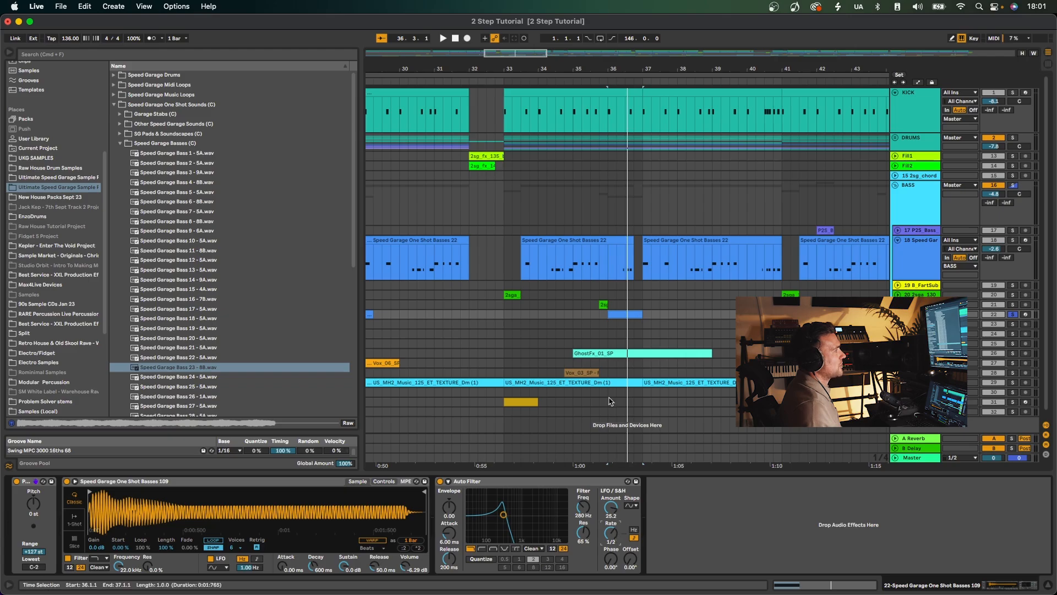
click(601, 323)
click(605, 315)
key(space)
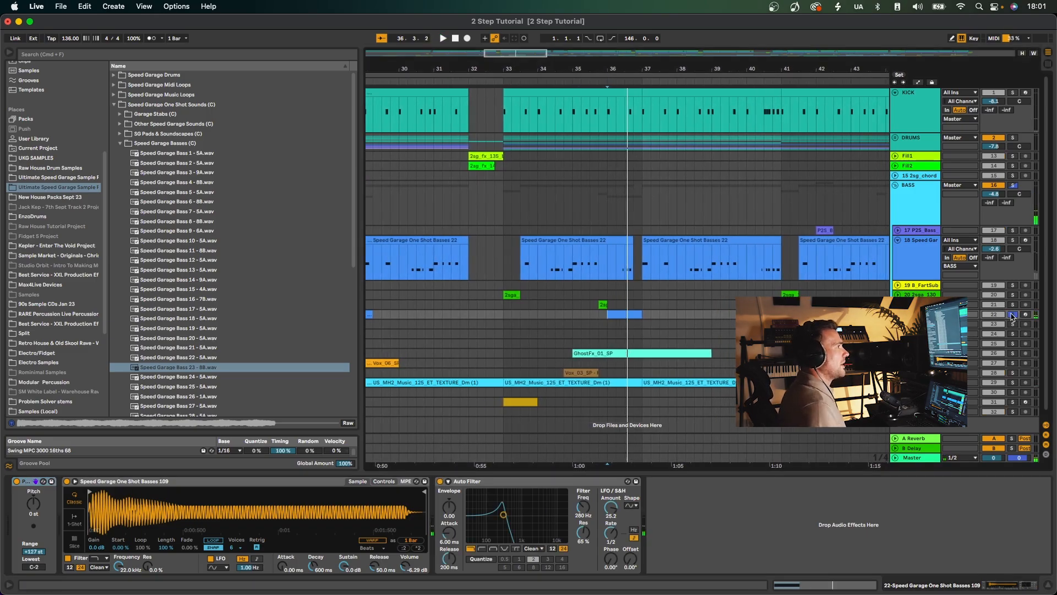
Select the BASS group and examine the brickwall low cut in its FabFilter Pro-Q 3, closing the plugin after.
drag(599, 66, 617, 54)
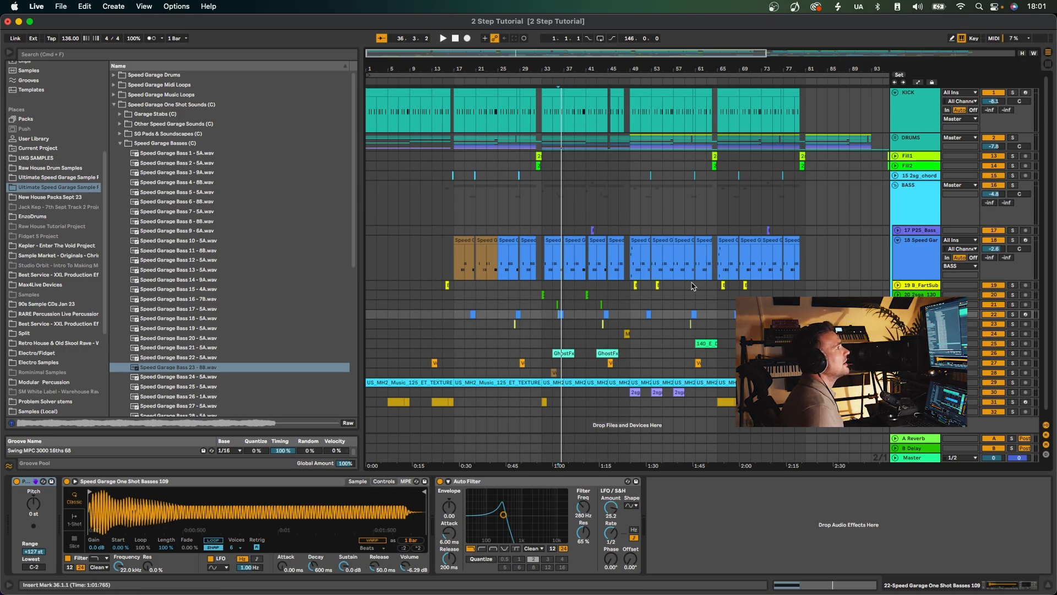
scroll(691, 324, down, 2)
click(912, 187)
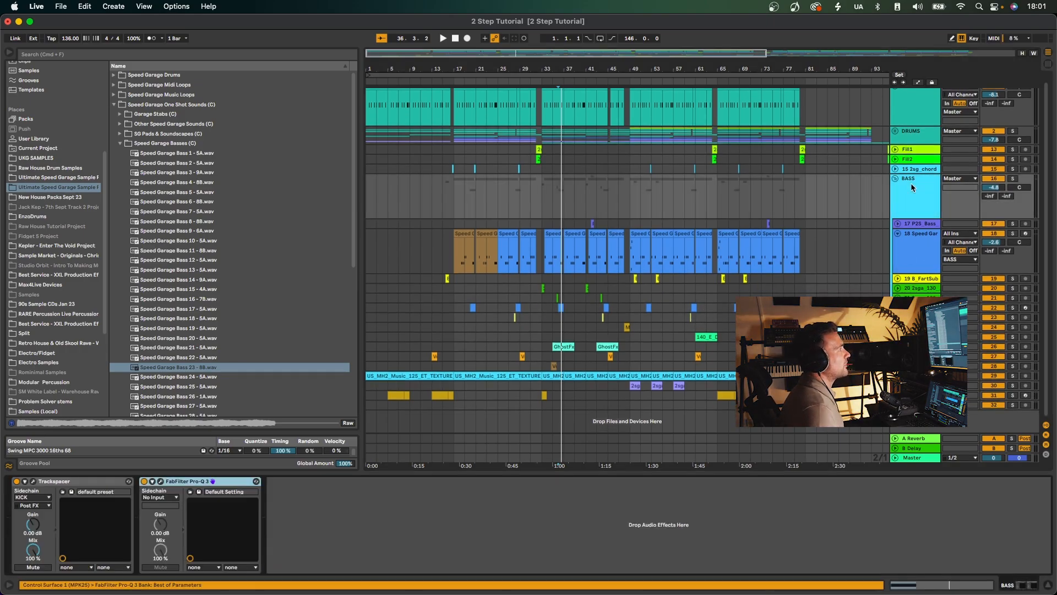
click(161, 481)
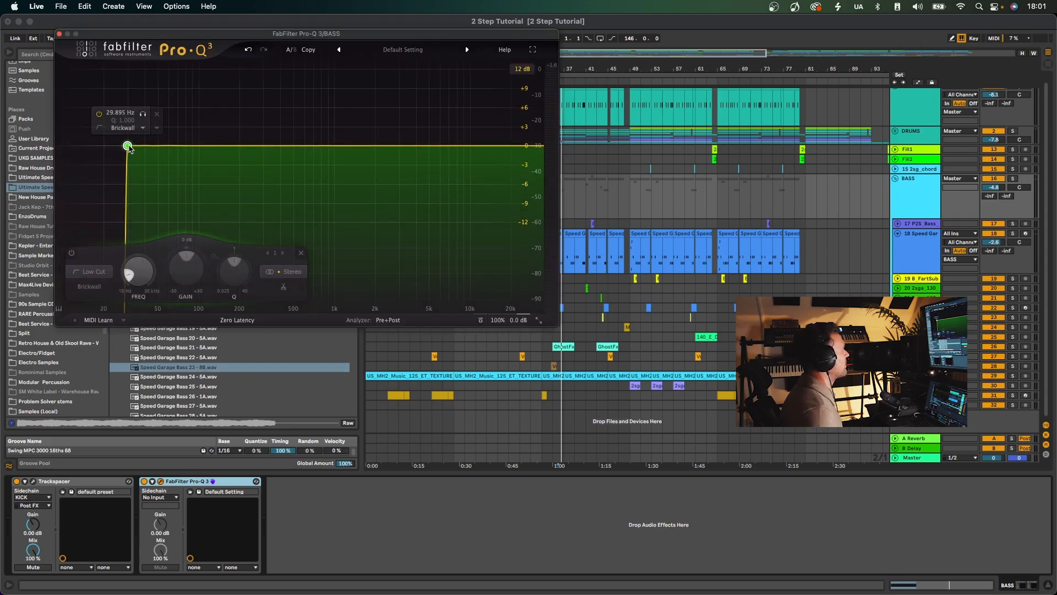
drag(129, 148, 130, 149)
click(60, 34)
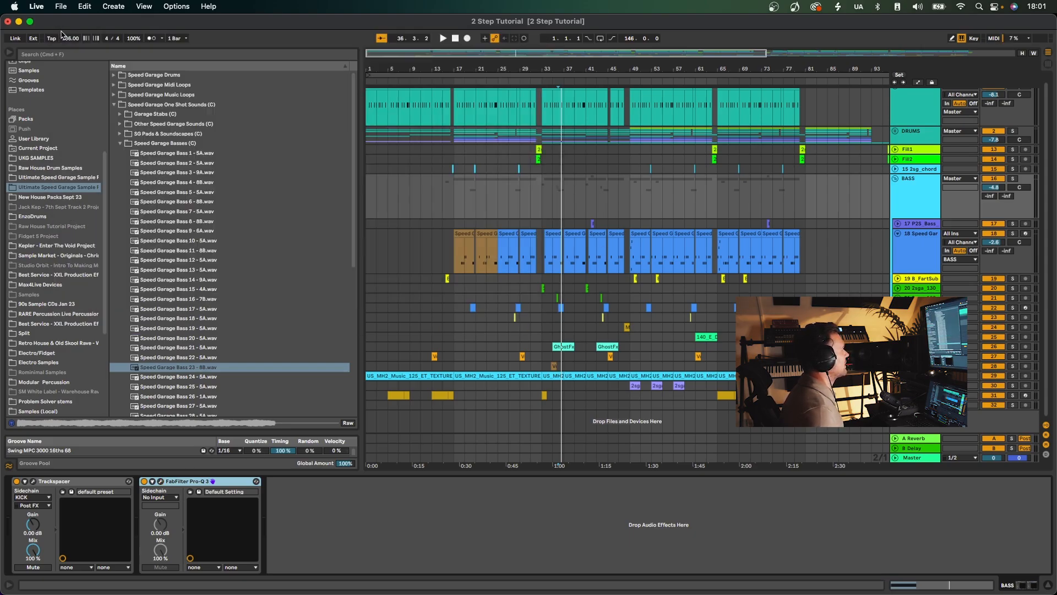
Examine the BASS group's Trackspacer plugin, including its Advanced Panel, and close it.
click(34, 482)
click(409, 371)
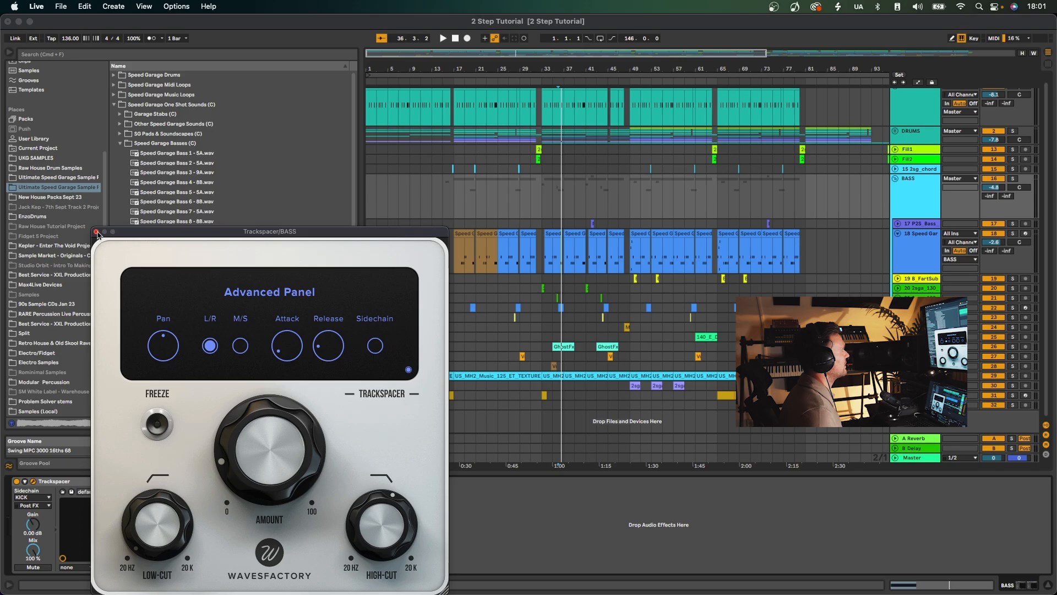
click(96, 232)
Solo the KICK track and BASS group together, play from bar 33, and clear both solos.
scroll(1003, 127, up, 1)
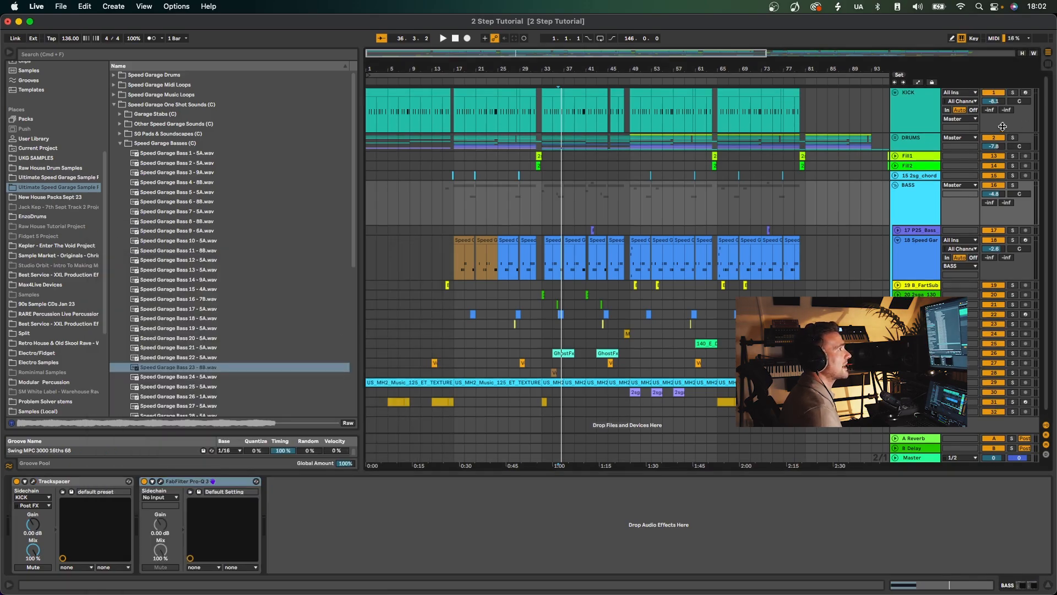
click(1013, 92)
click(1012, 185)
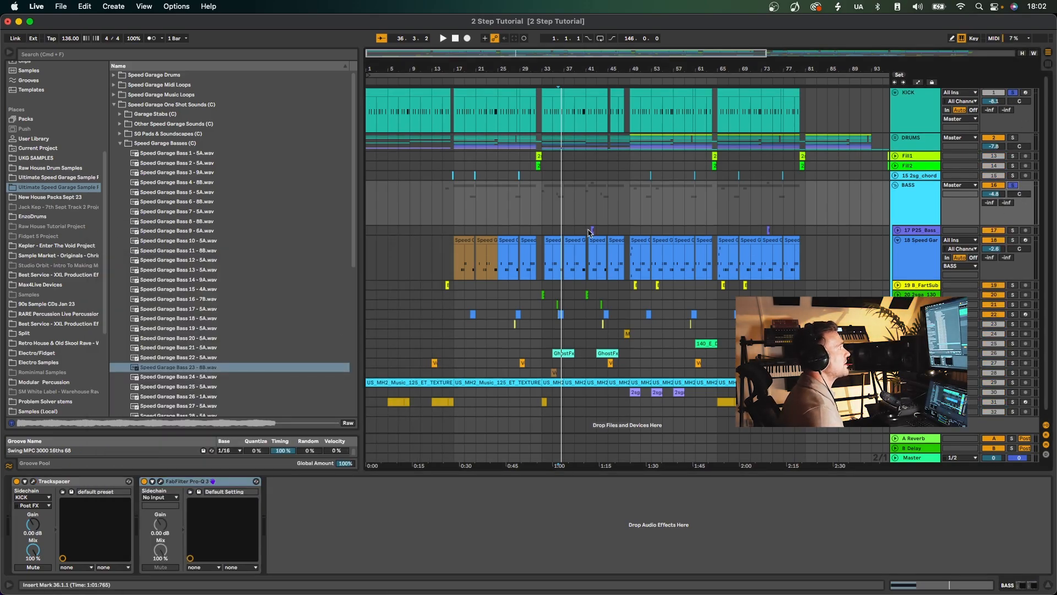
click(540, 200)
key(space)
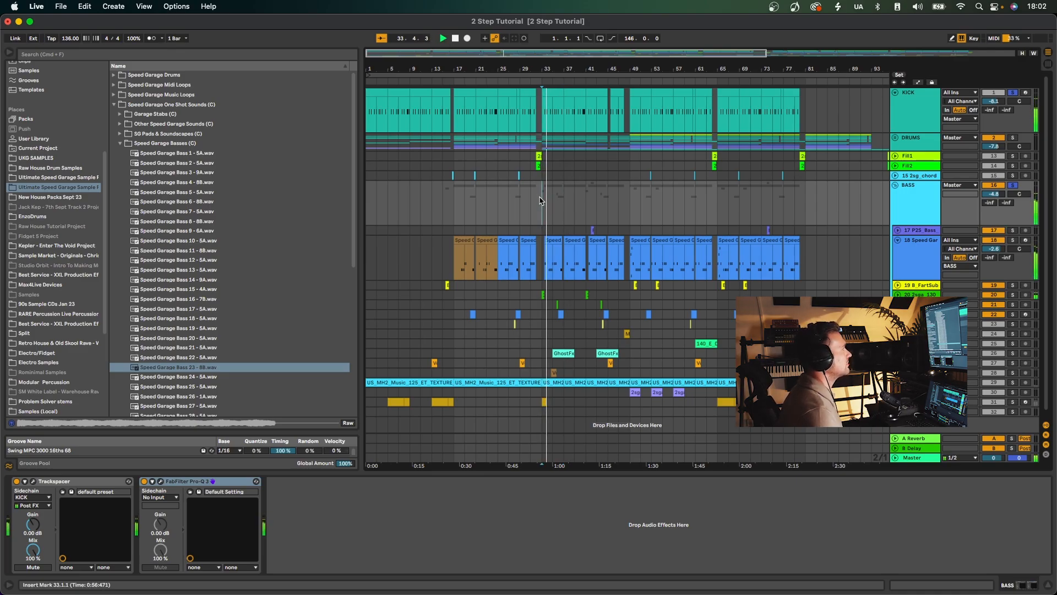
click(1013, 185)
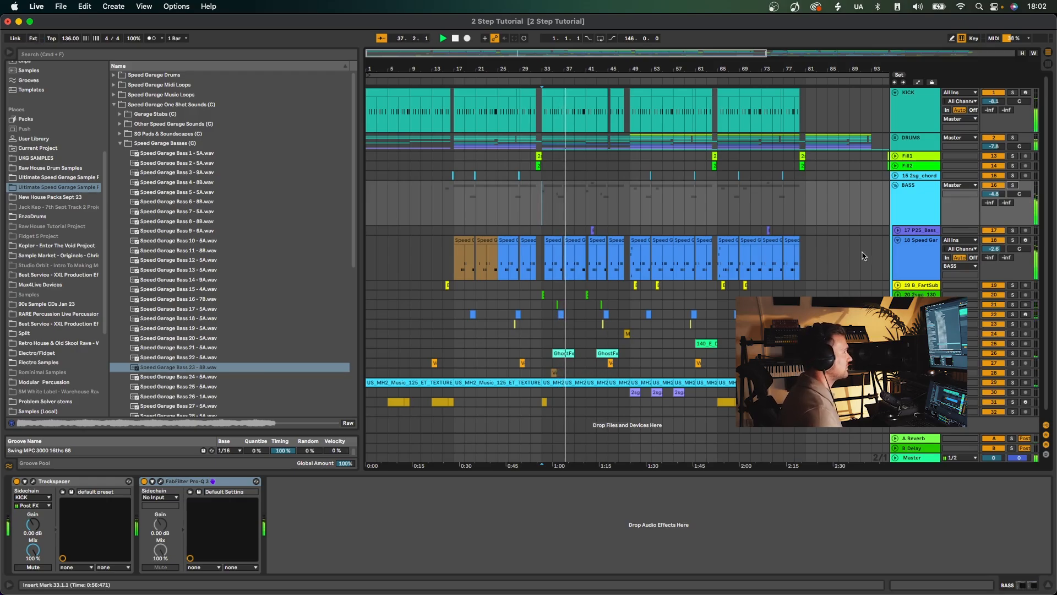
Collapse the BASS group and solo all the tracks from 23 Misc Ragga to 32 YAM_132.
scroll(805, 269, down, 1)
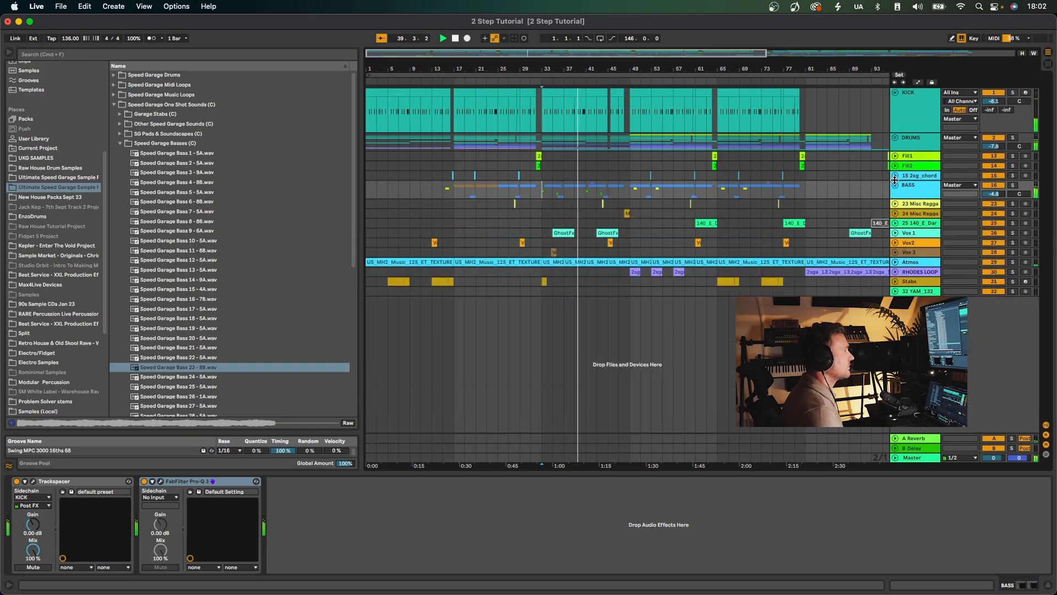
click(896, 179)
click(926, 205)
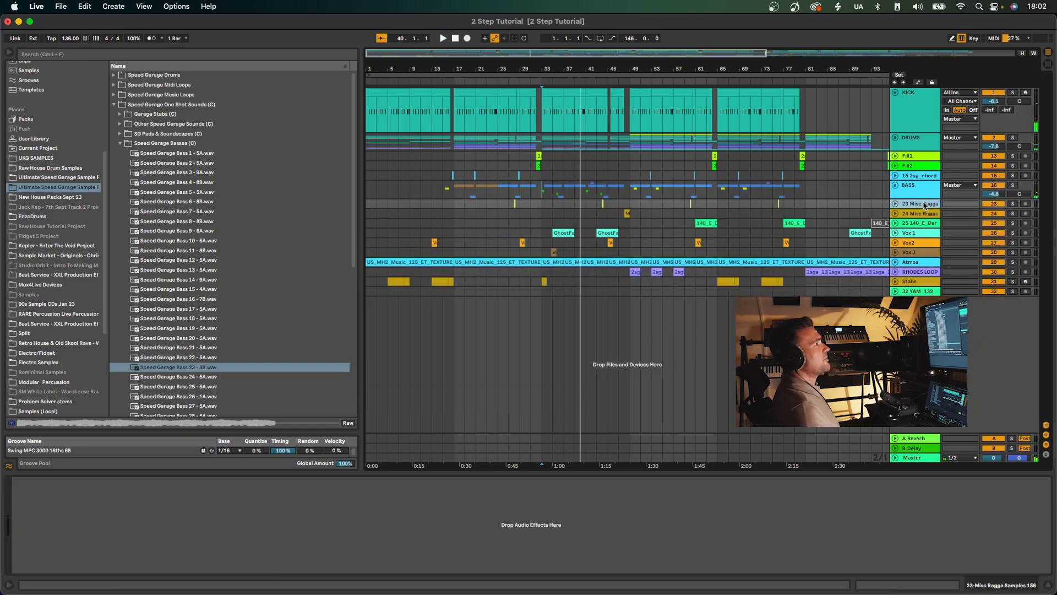
shift+click(919, 292)
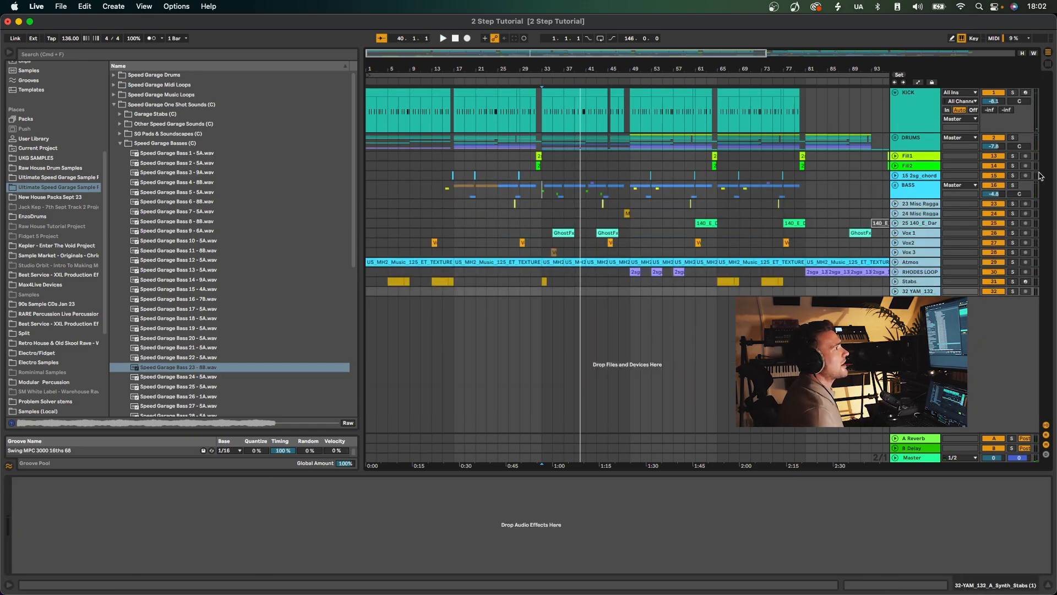
click(1012, 205)
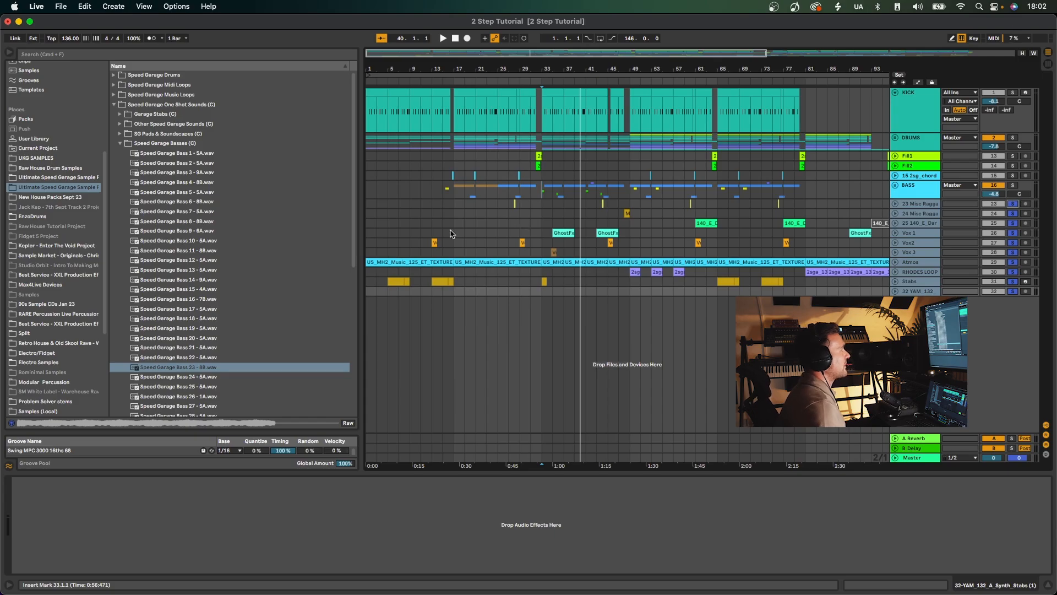
Play the soloed tracks from bar 13, the Vox2 clip at bar 29, and the Vox 3 clip near bar 34.
click(431, 235)
key(space)
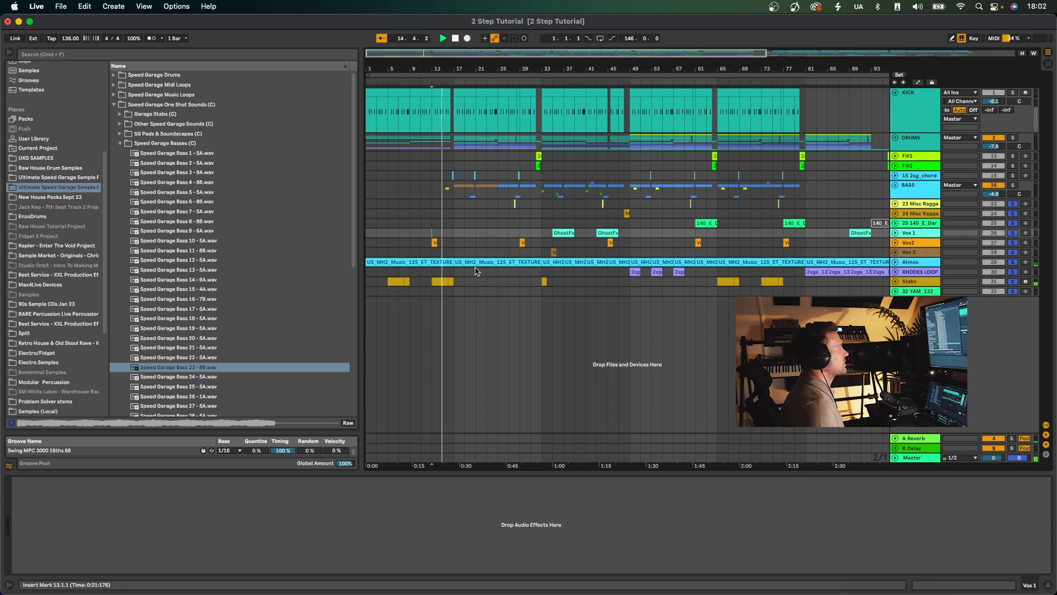
click(520, 242)
key(space)
key(space)
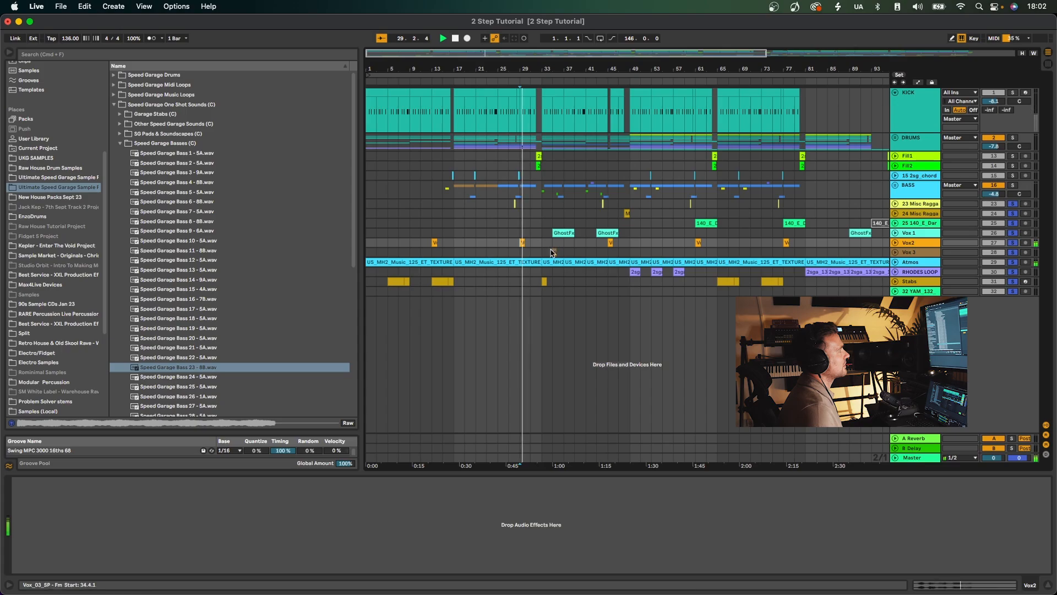
click(553, 252)
key(space)
key(space)
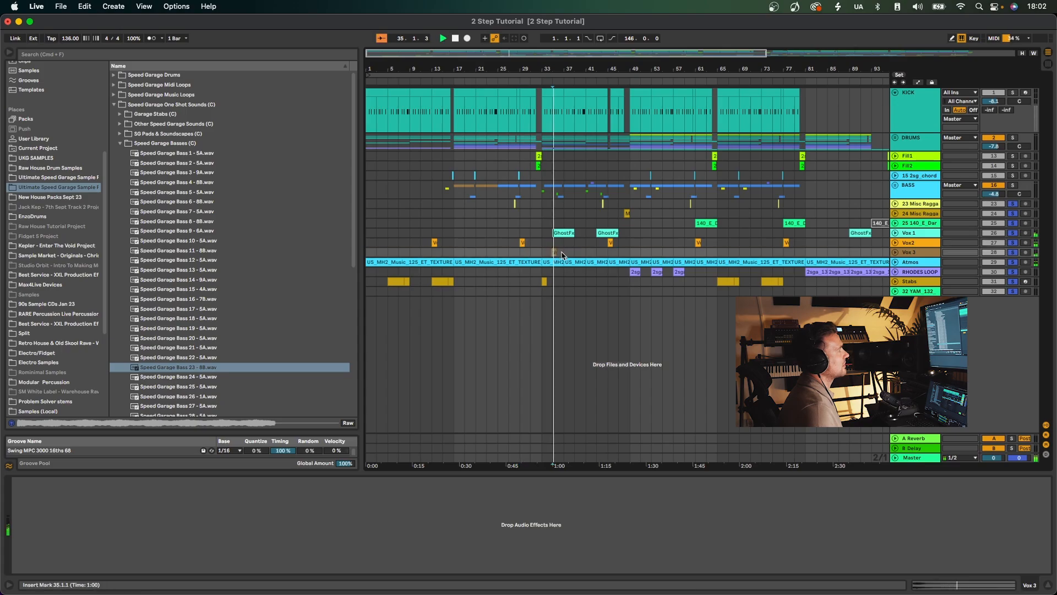
Play the soloed tracks from bar 49, the Vox2 clip at bar 61, and the Misc Ragga clip at bar 60.
click(635, 255)
key(space)
key(space)
click(697, 242)
key(space)
key(space)
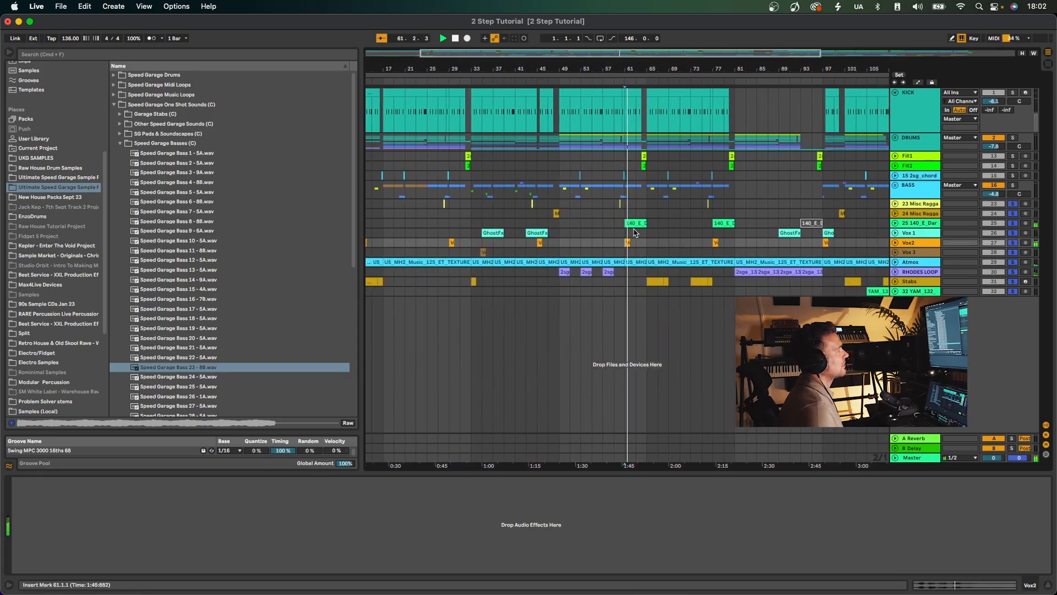
click(614, 205)
key(space)
key(space)
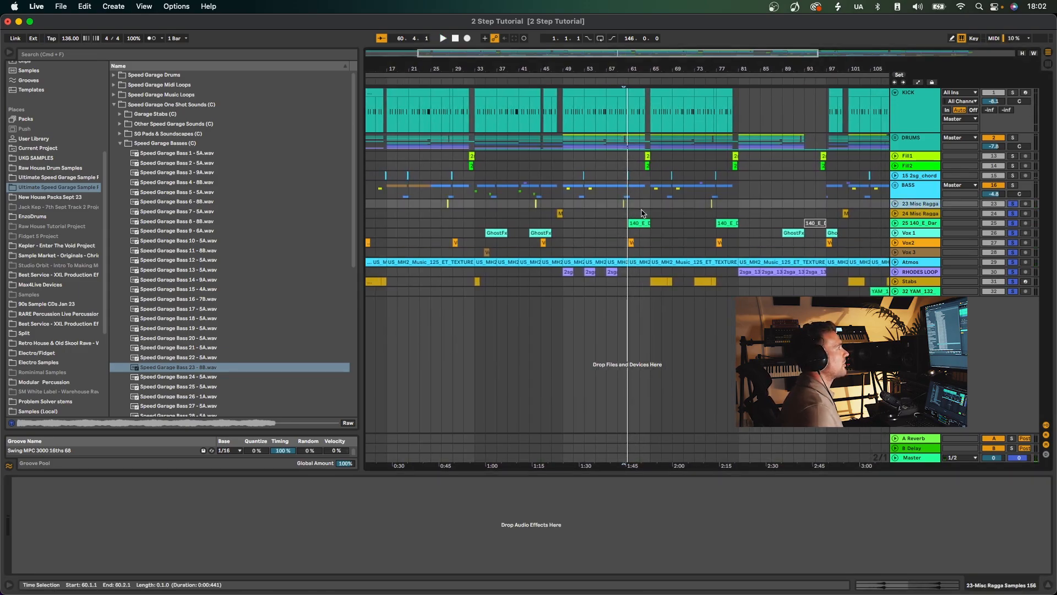
Solo only the 23 Misc Ragga track and play its clip at bar 60.
click(624, 204)
click(625, 206)
click(1012, 204)
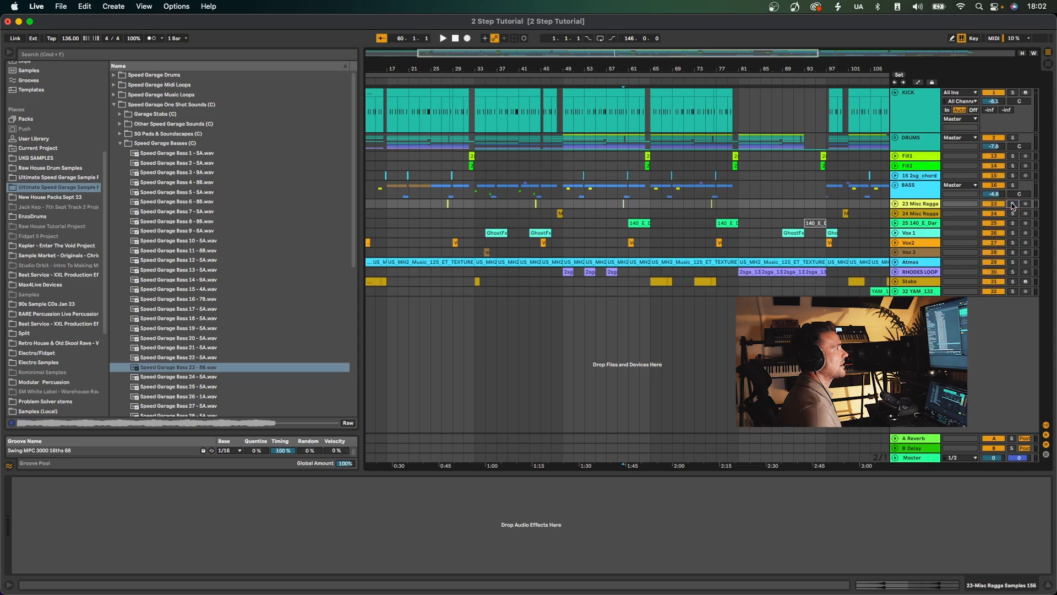
key(space)
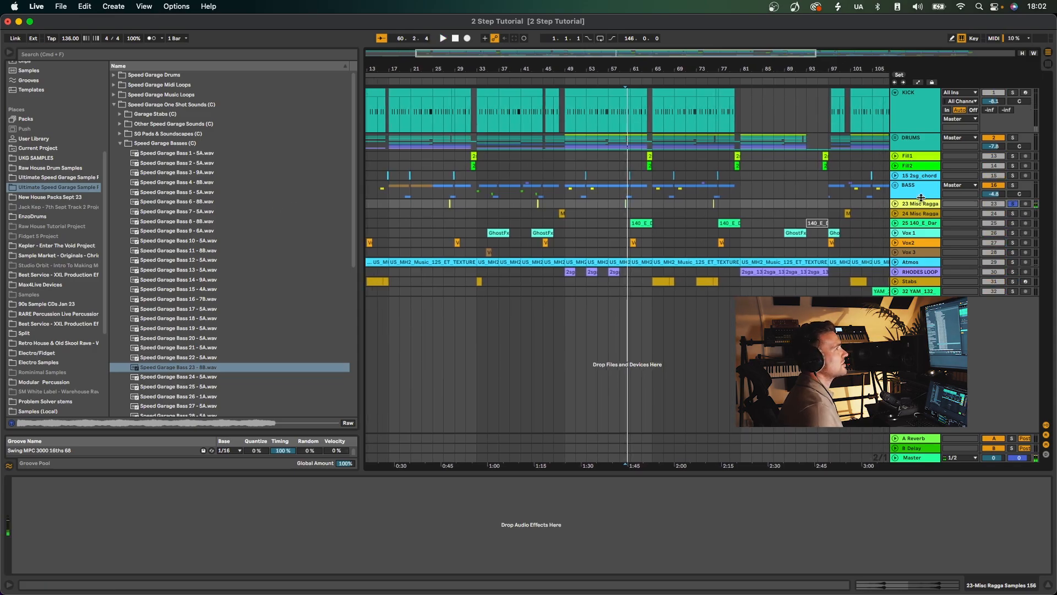
drag(620, 70, 645, 154)
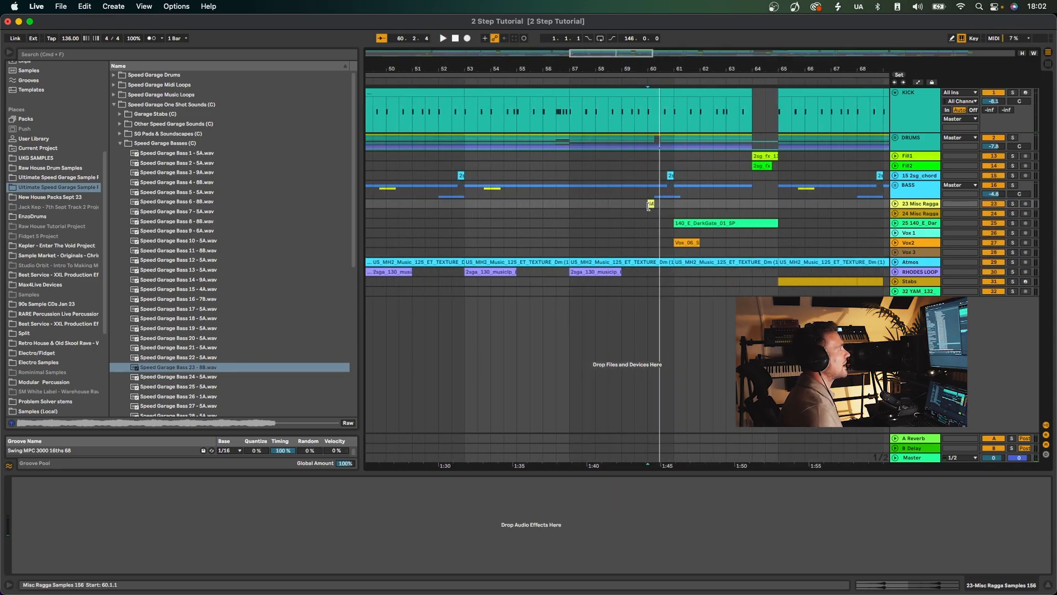
Play the full mix from the Misc Ragga clip at bar 60.
key(space)
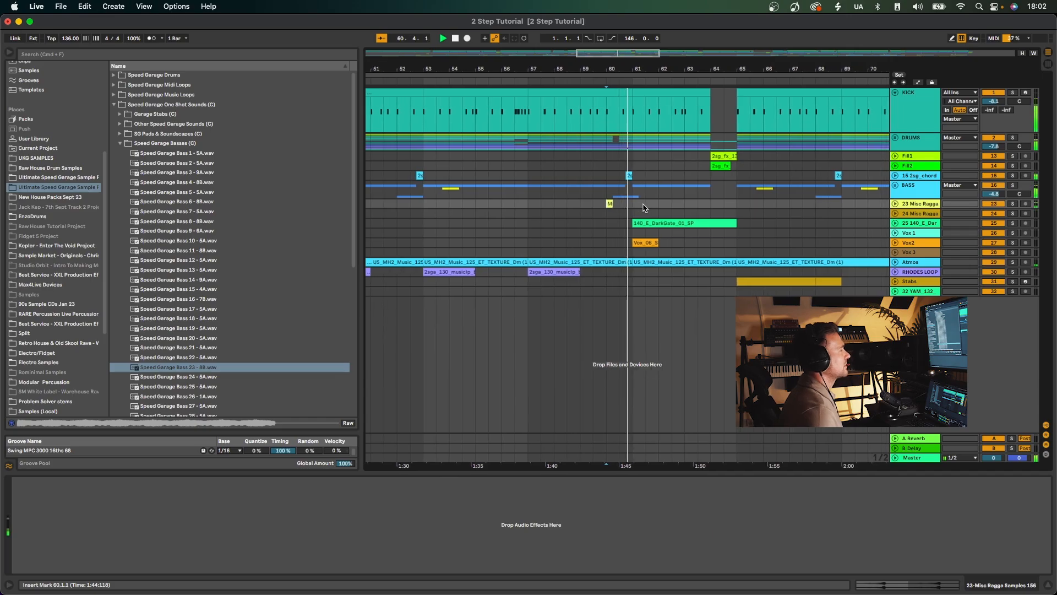
key(space)
Expand the BASS and DRUMS groups, and unfold the 22 Speed Gar and 23 Misc Ragga tracks around bar 60.
drag(602, 70, 602, 152)
click(895, 186)
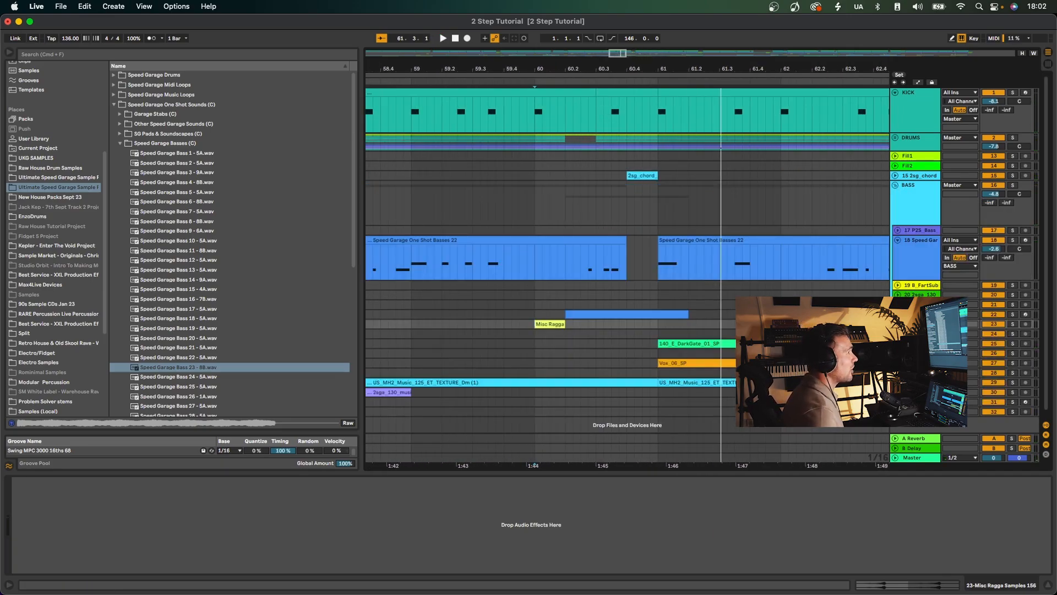
click(898, 315)
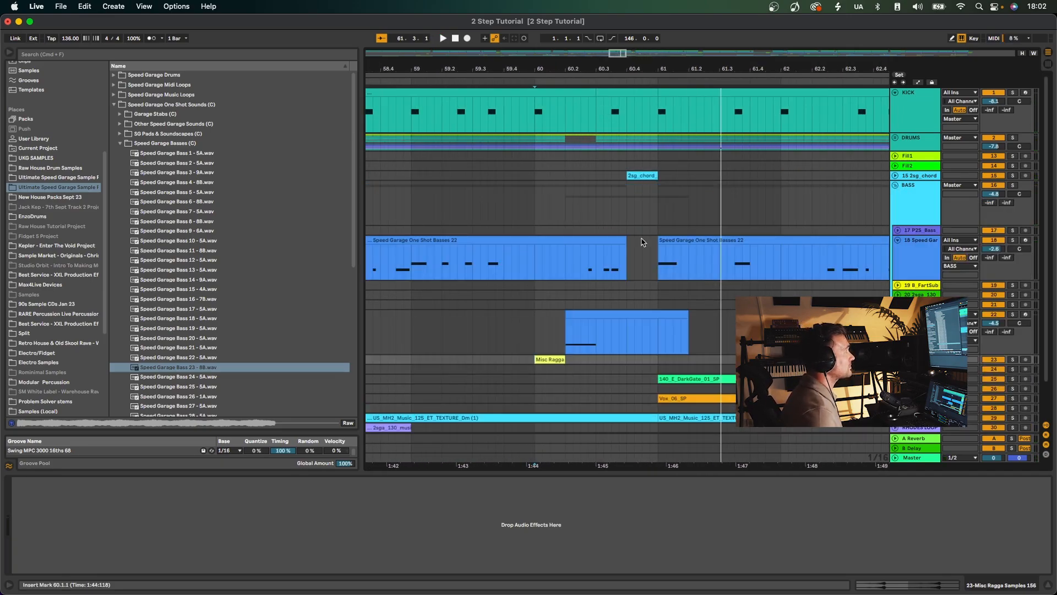
click(896, 138)
scroll(621, 230, down, 5)
click(540, 263)
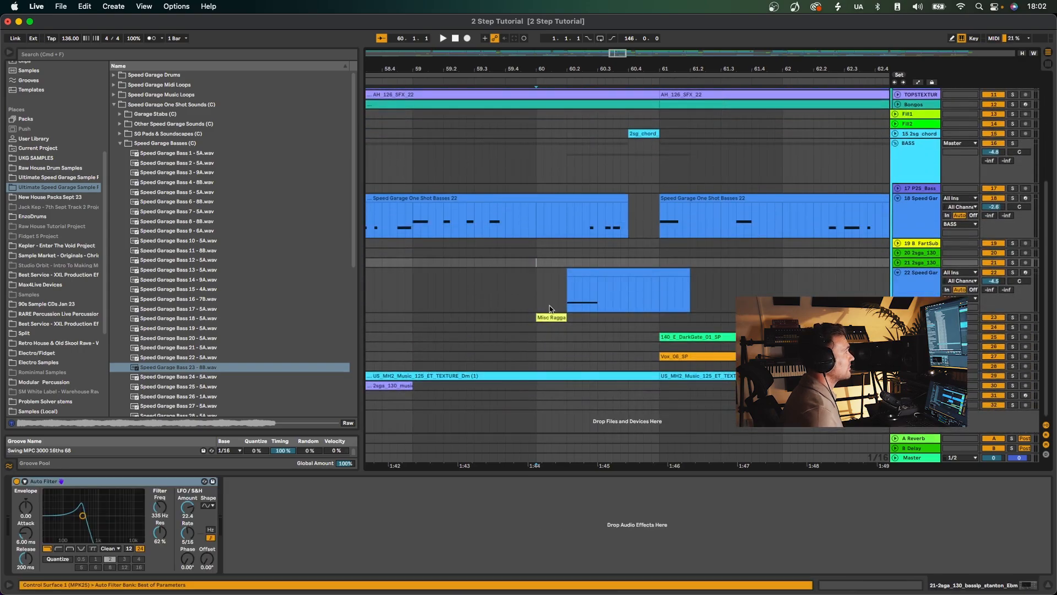
click(898, 318)
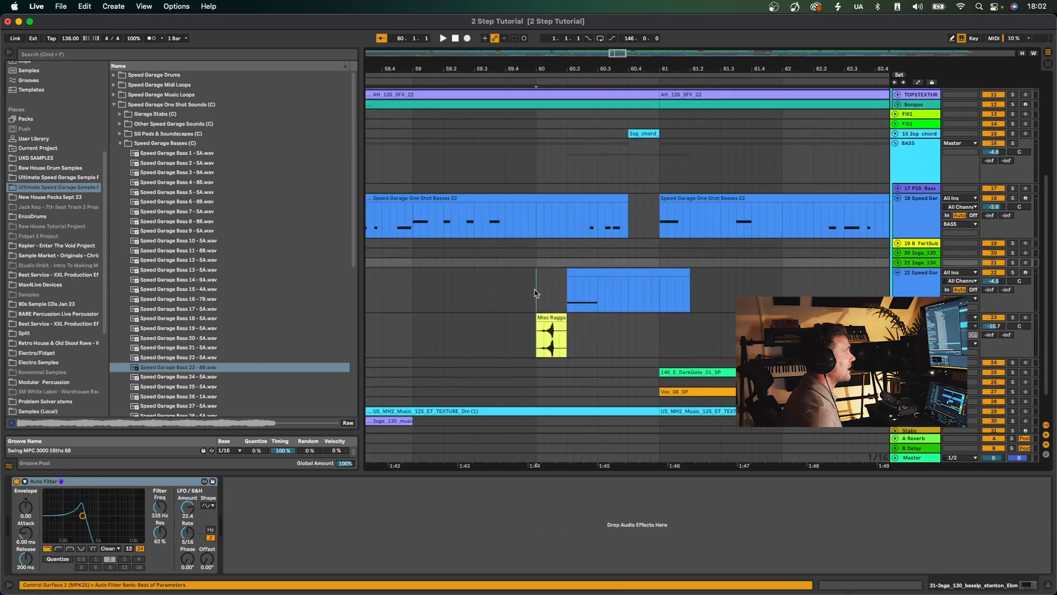
Play the full mix from bar 60 through the Misc Ragga and 22 Speed Gar clips.
click(534, 293)
key(space)
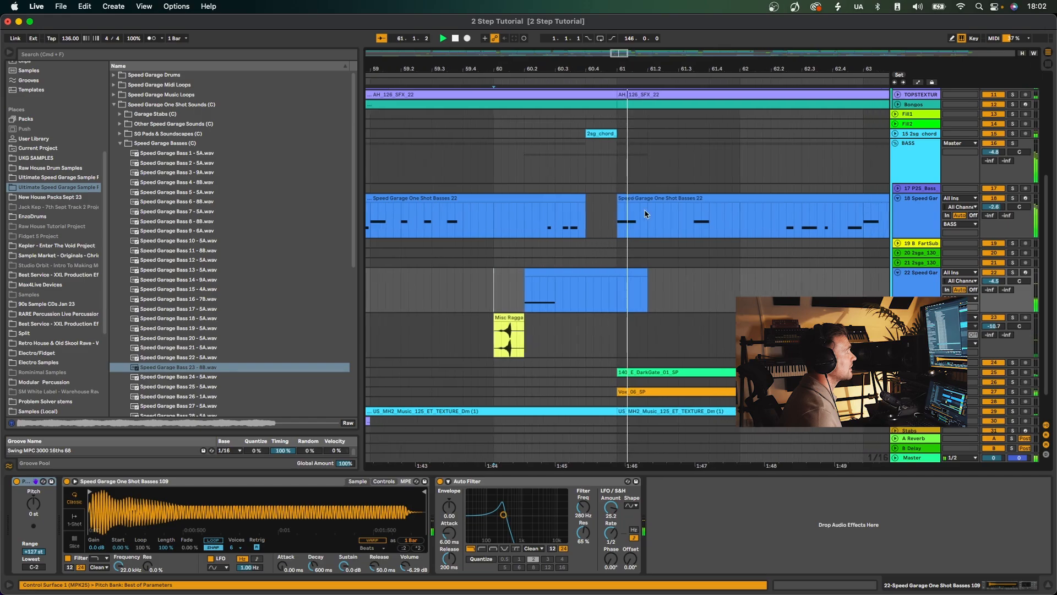
key(space)
Solo the 15 2sg_chord track, the BASS group and the 23 Misc Ragga track, and play them from bar 60.
click(584, 133)
click(1013, 134)
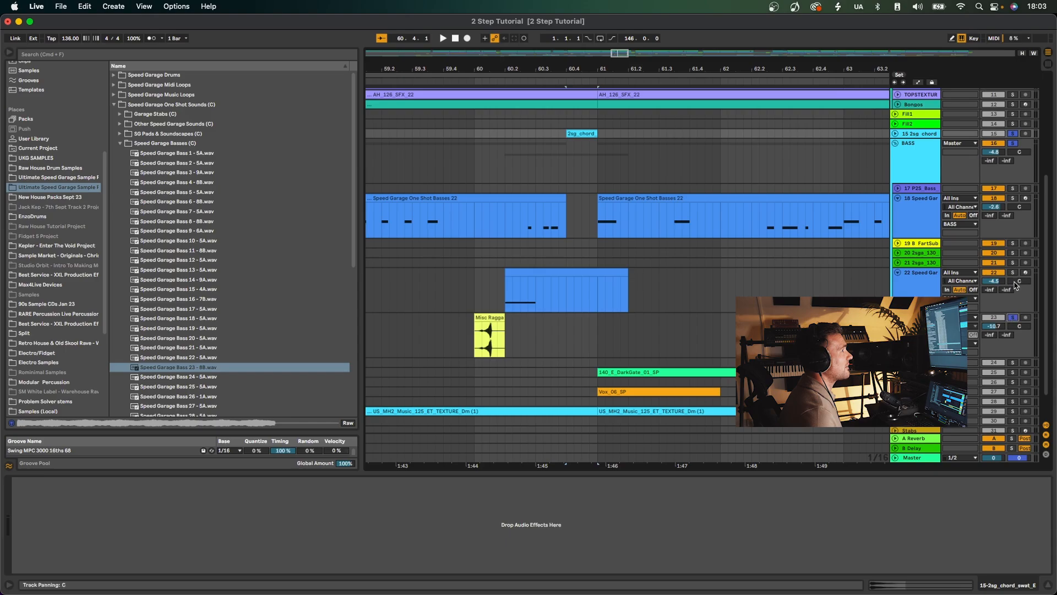
click(480, 277)
key(space)
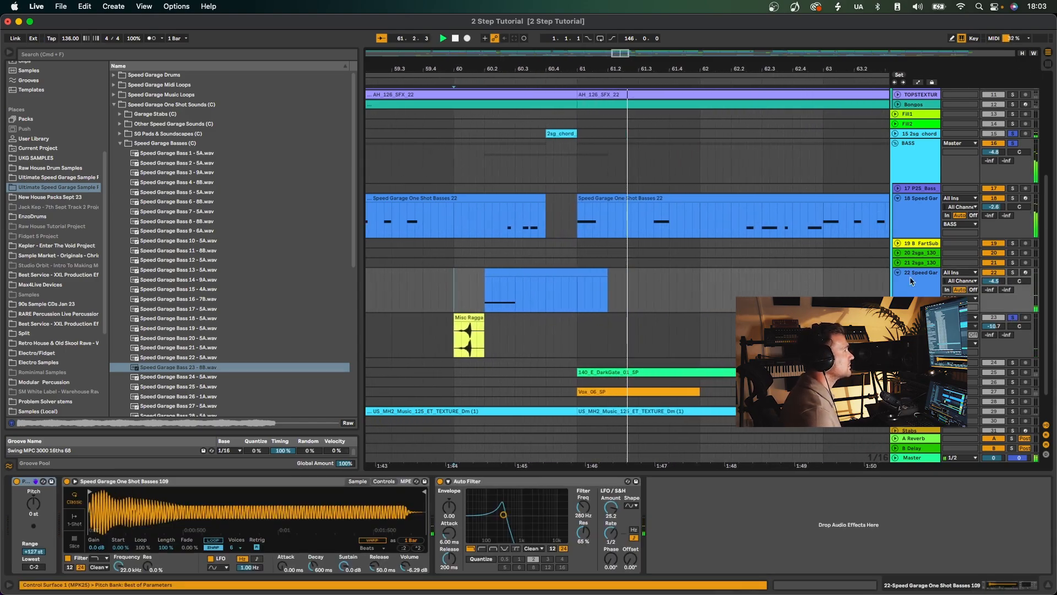
Clear the solos and play the full mix again from bar 60.
click(1012, 275)
key(space)
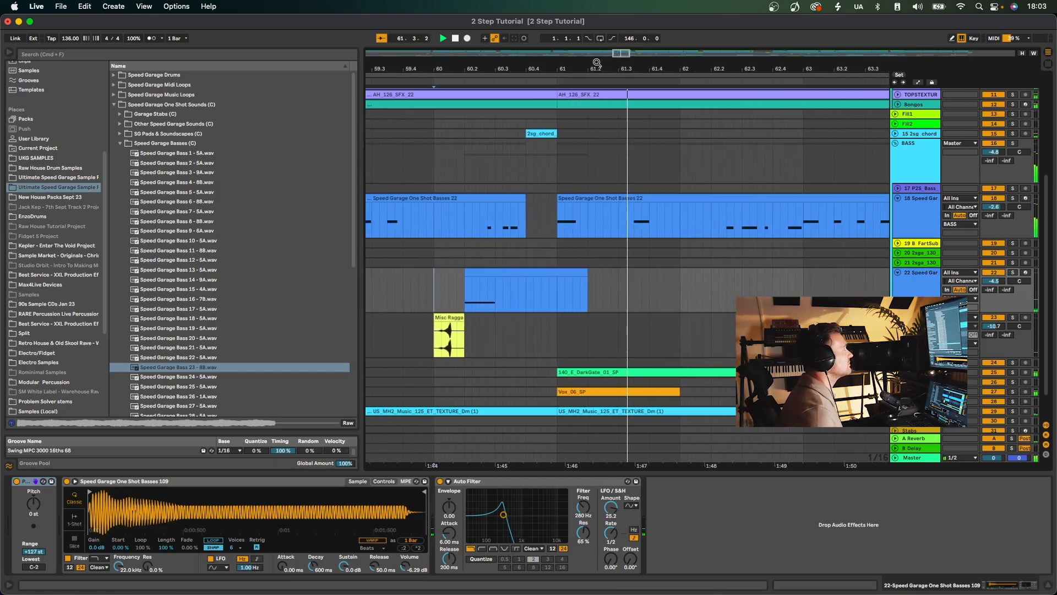
drag(597, 67, 599, 62)
scroll(628, 318, down, 2)
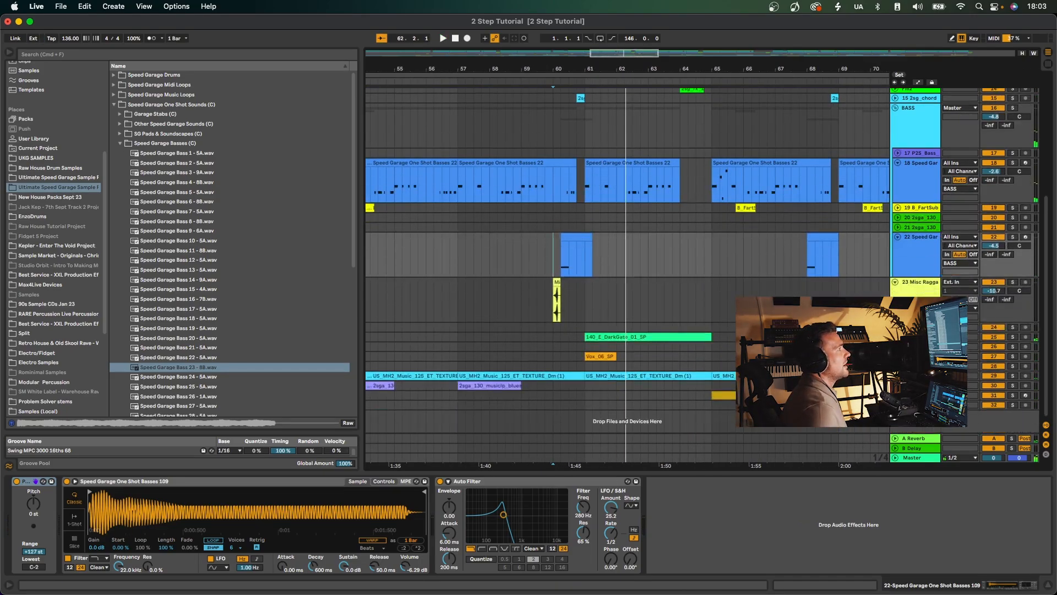
Solo the 15 2sg_chord track and play its clip at the end of bar 60.
click(657, 336)
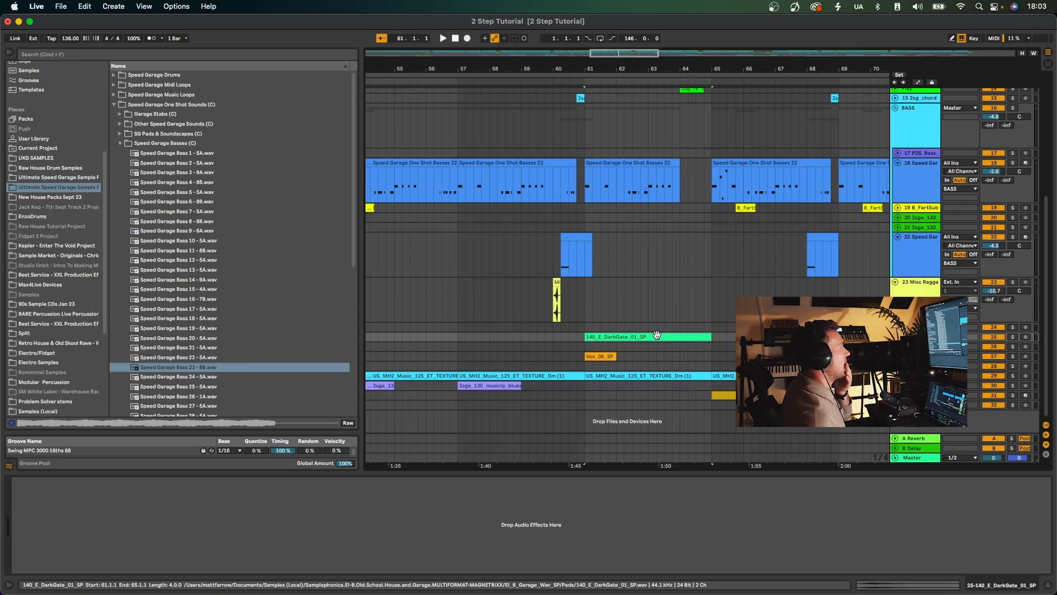
scroll(605, 222, up, 2)
click(579, 139)
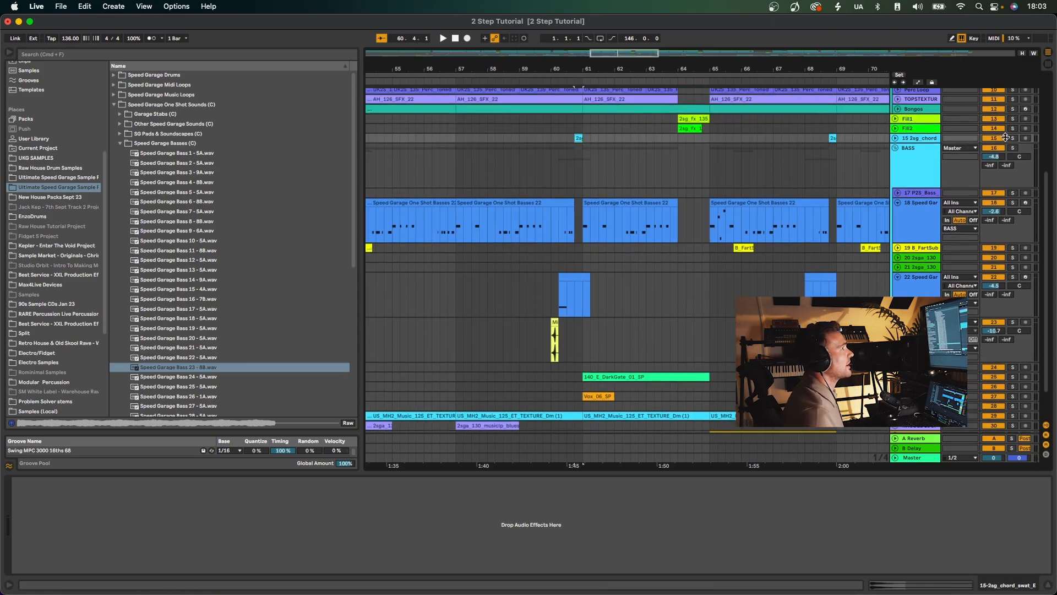
key(space)
click(620, 139)
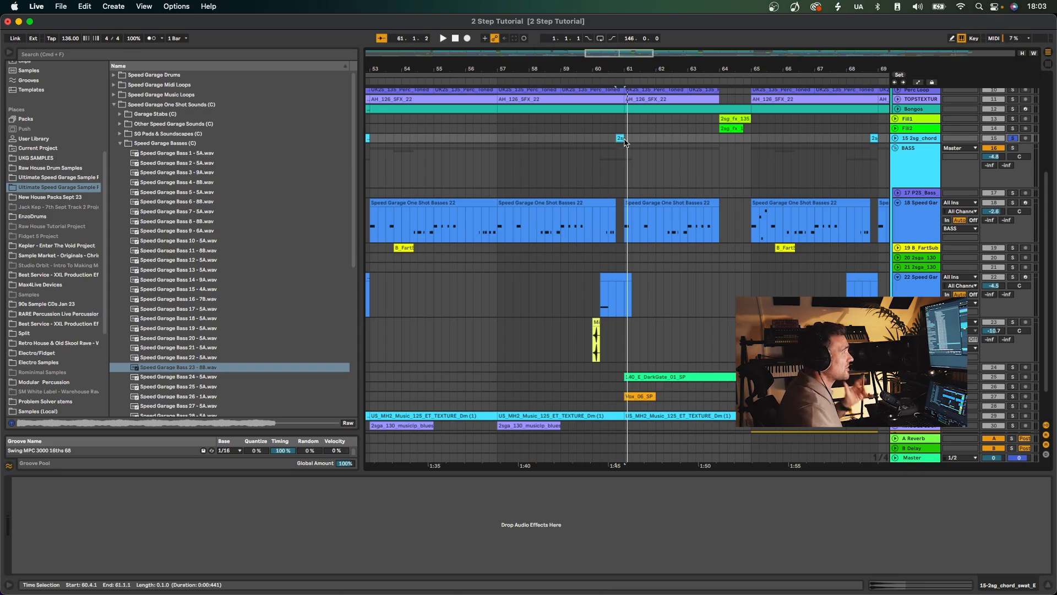
key(space)
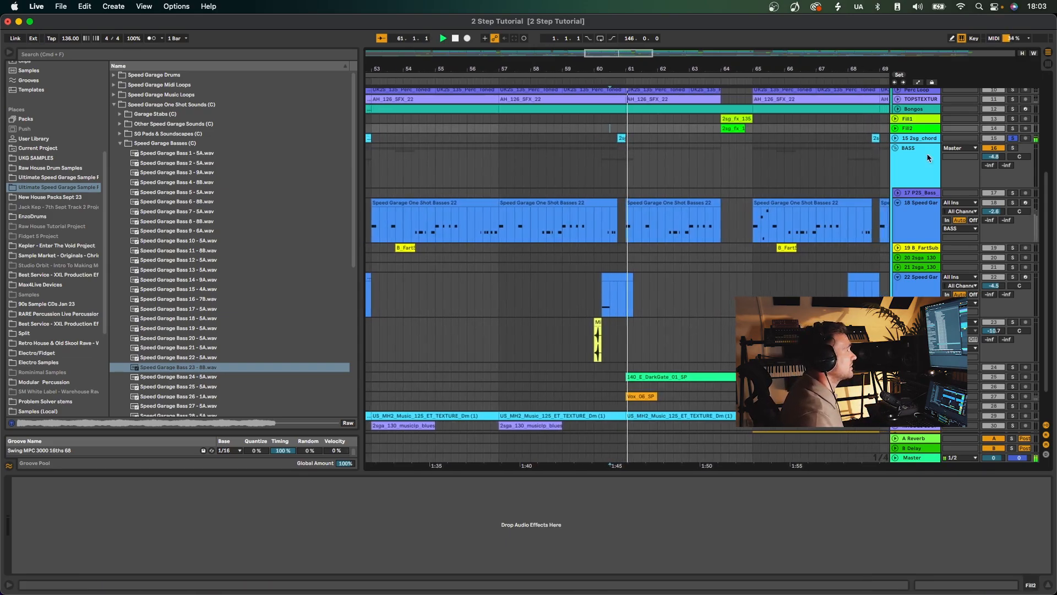
Solo and play the 140_E_DarkGate_01_SP clip and the Vox_06_SP clip in turn, both from bar 61.
scroll(937, 174, down, 3)
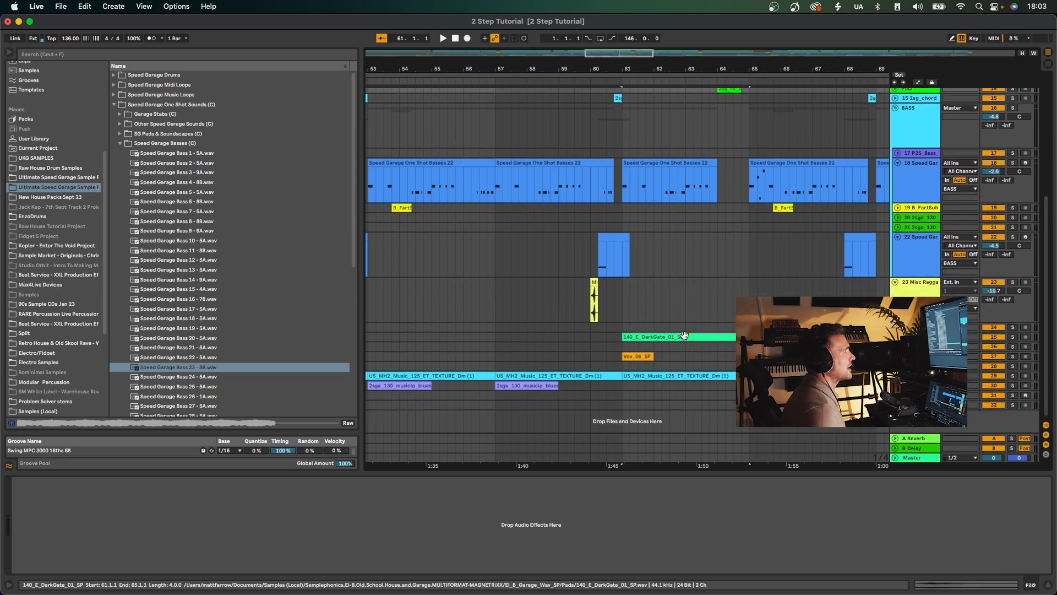
click(1012, 338)
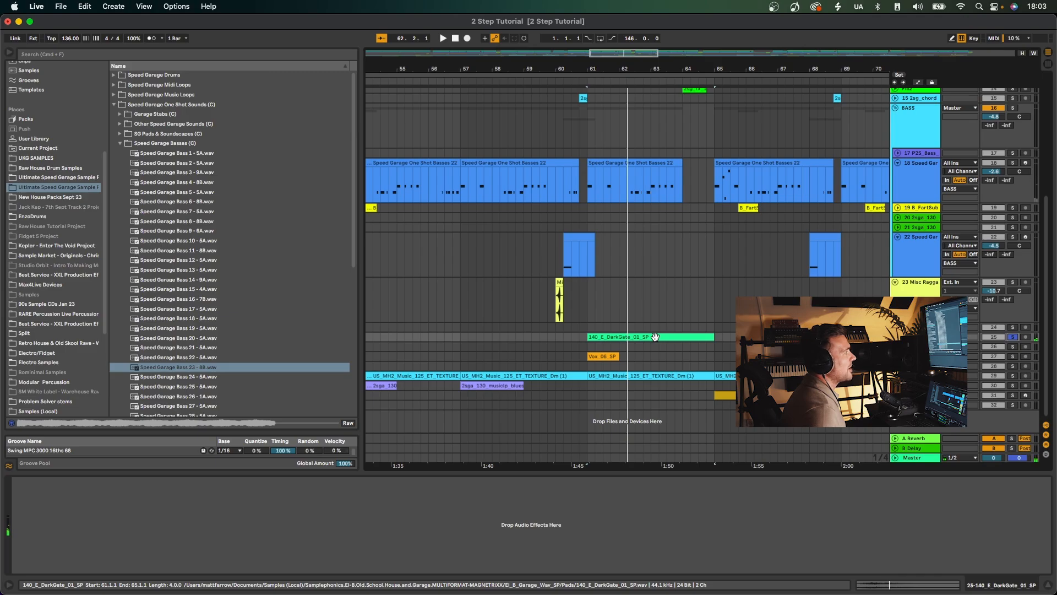
click(1013, 356)
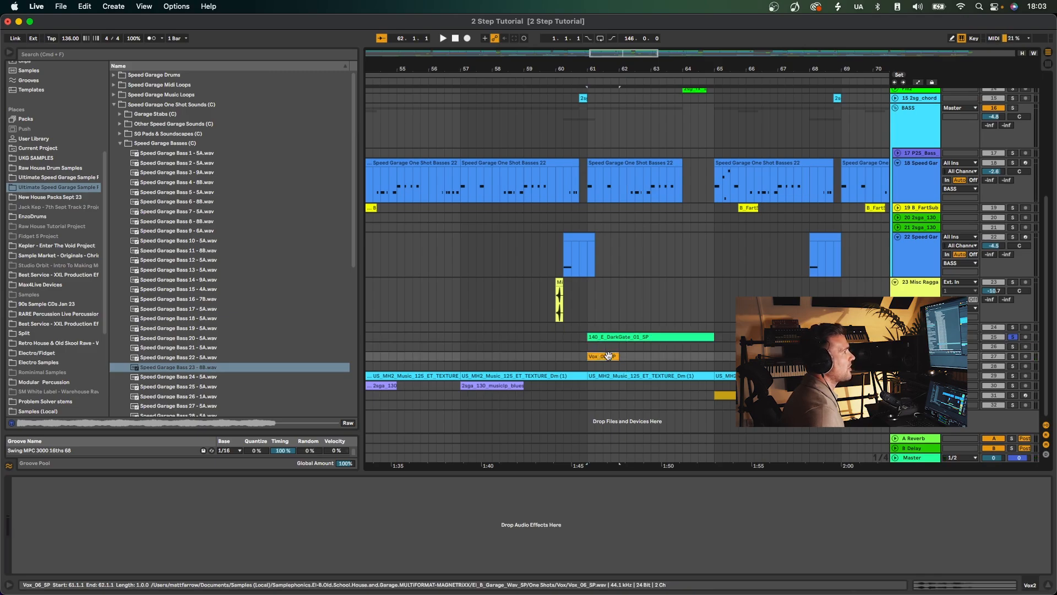
key(space)
scroll(628, 253, left, 5)
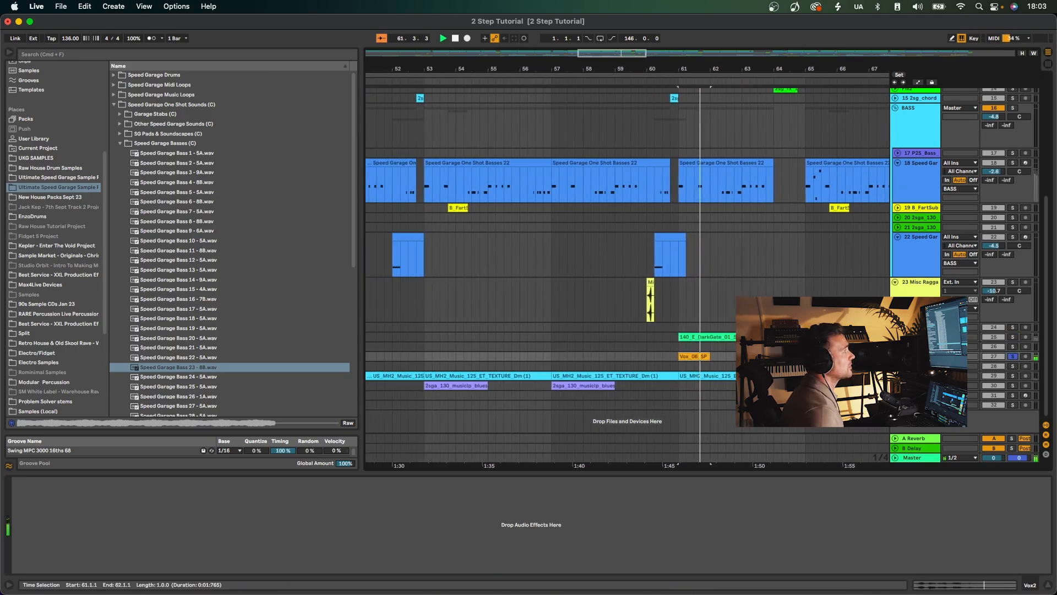
key(space)
Solo the Vox 3 track and play its clip near bar 35.
drag(676, 65, 675, 17)
scroll(574, 371, right, 1)
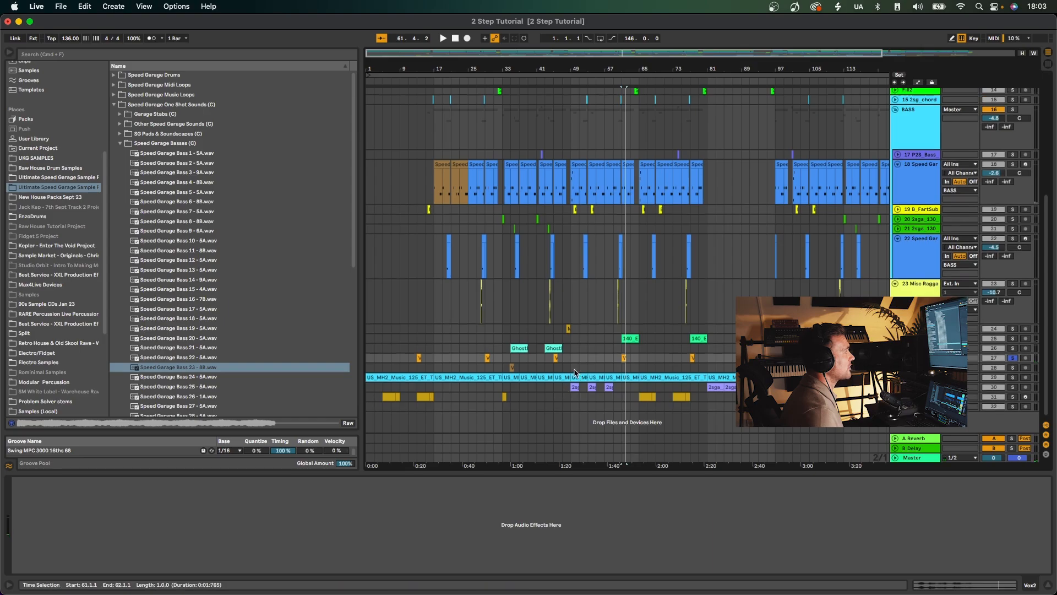
scroll(512, 370, left, 1)
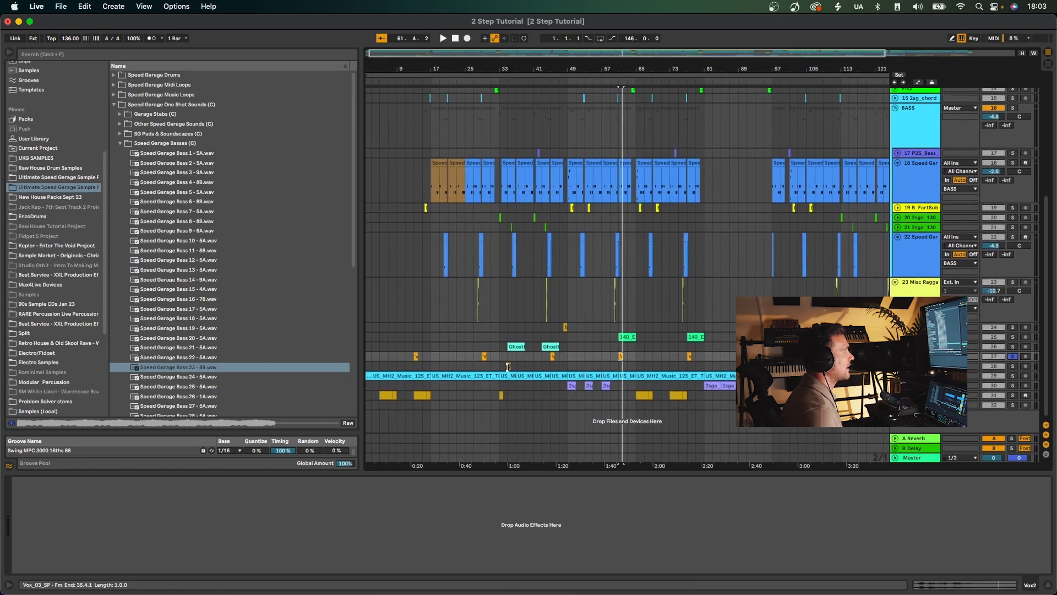
click(513, 367)
click(1012, 368)
key(space)
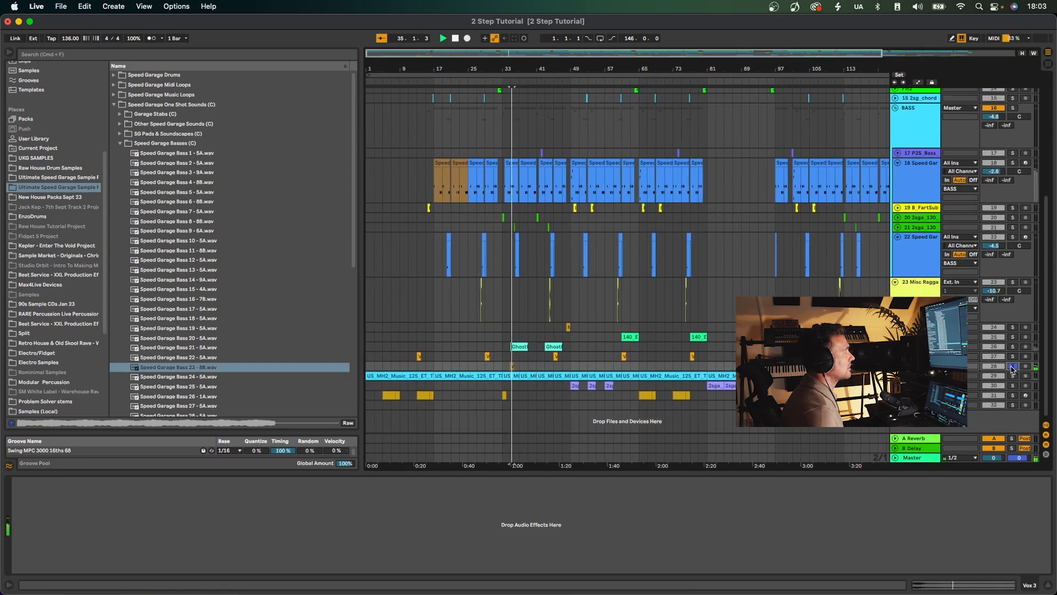
Play the Vox 1 track's GhostFx clip at bar 35, first soloed and again within the full mix.
click(1013, 346)
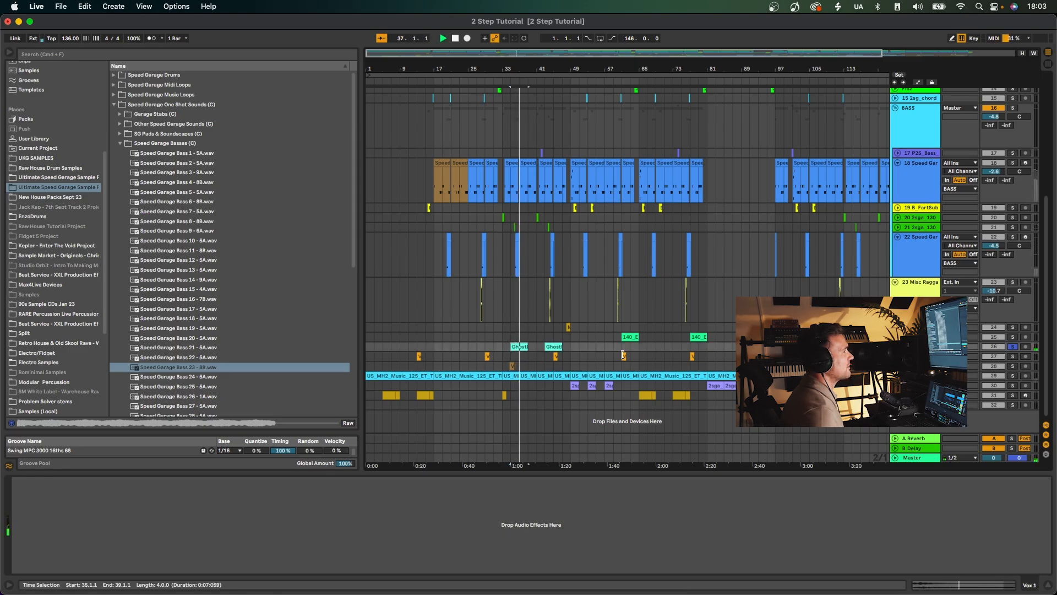
click(1013, 347)
key(space)
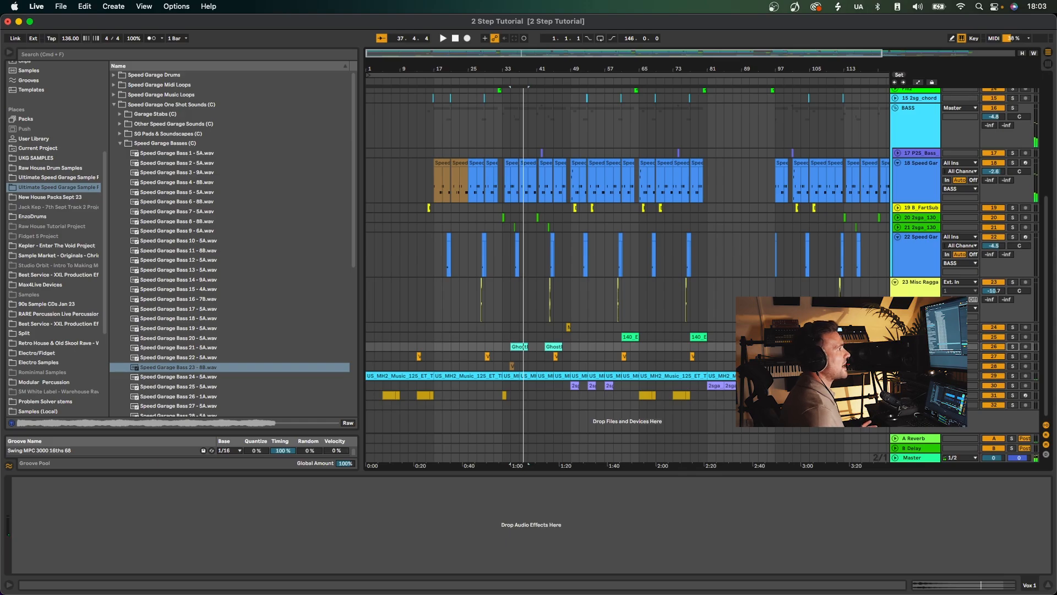
Unfold and solo the Atmos track, and play its texture clip from bar 33.
click(504, 376)
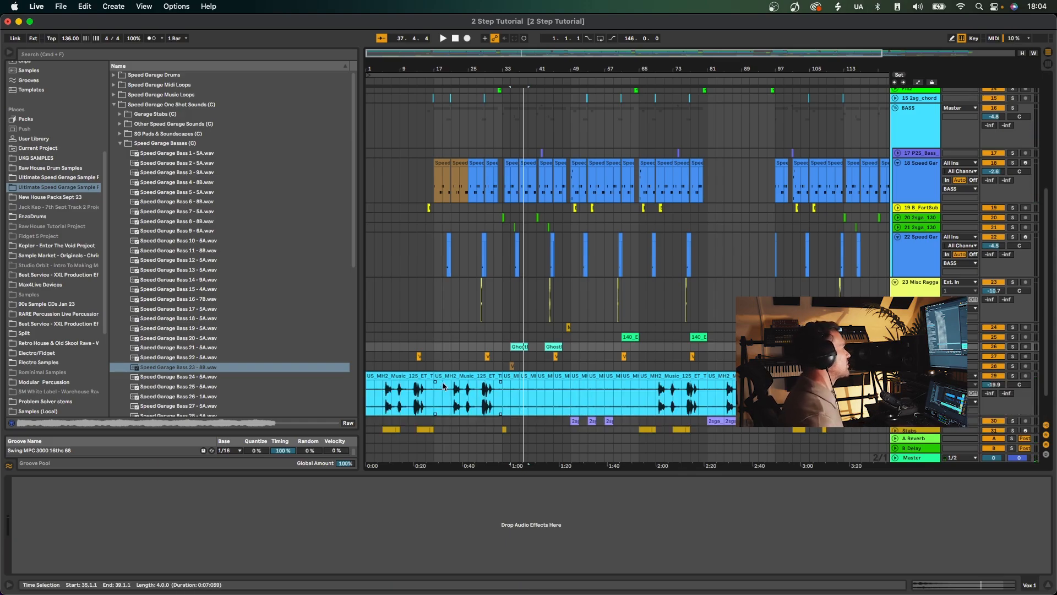
key(space)
click(1013, 375)
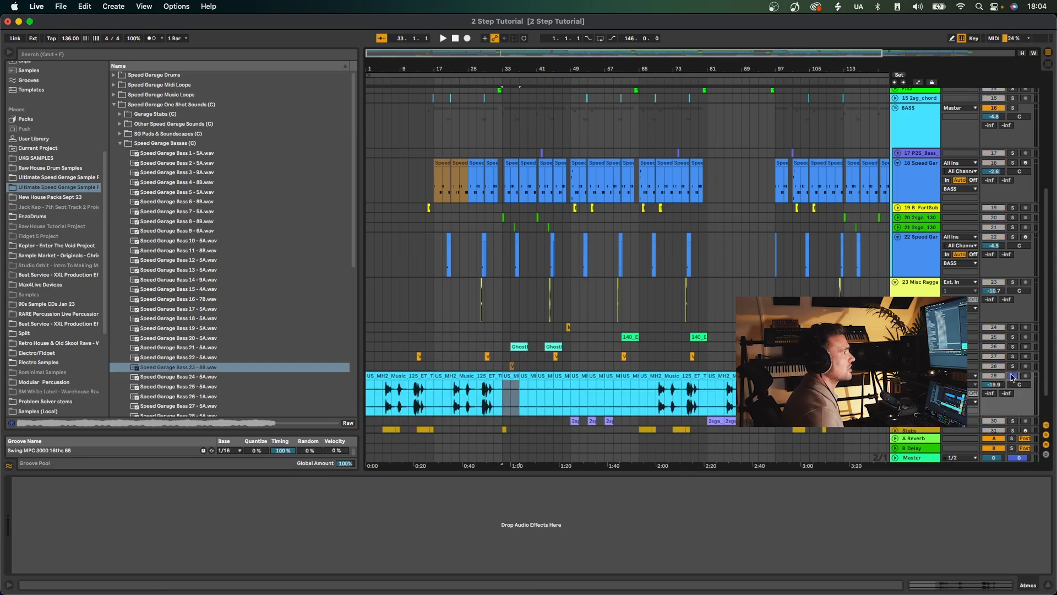
key(space)
Raise the Atmos track volume to -3.5 dB during playback, and undo the change.
drag(999, 387, 998, 363)
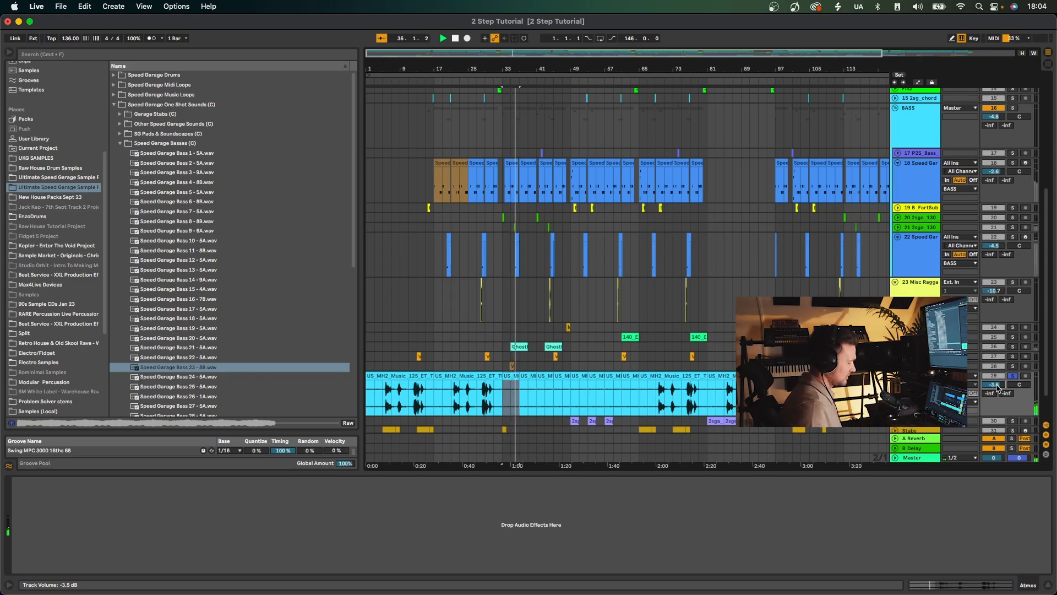
key(super+z)
key(space)
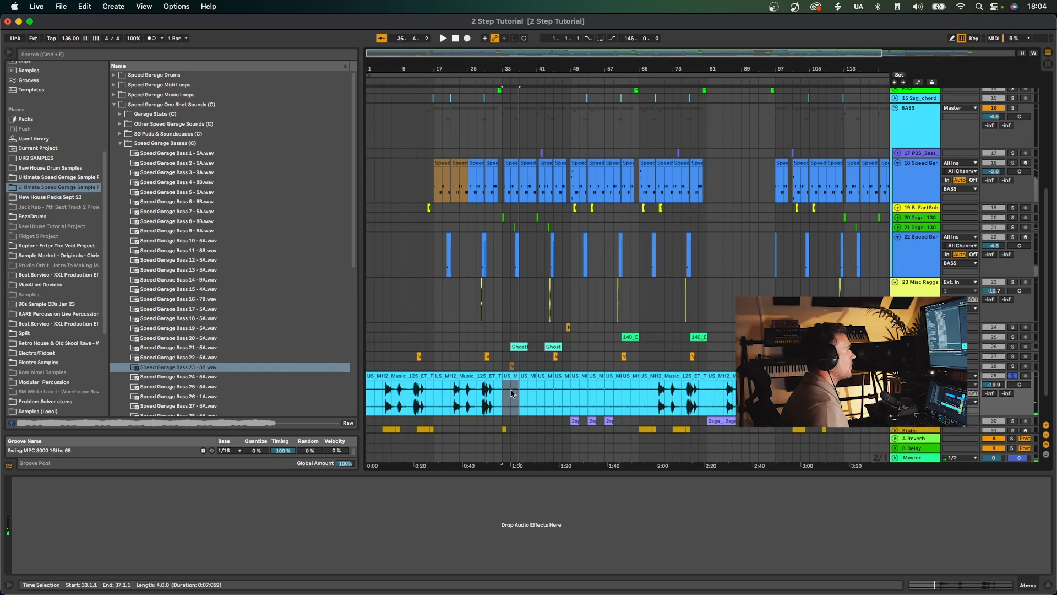
Play the soloed Atmos texture from bar 21 and bar 28, and select its clip starting at bar 17.
click(456, 398)
key(space)
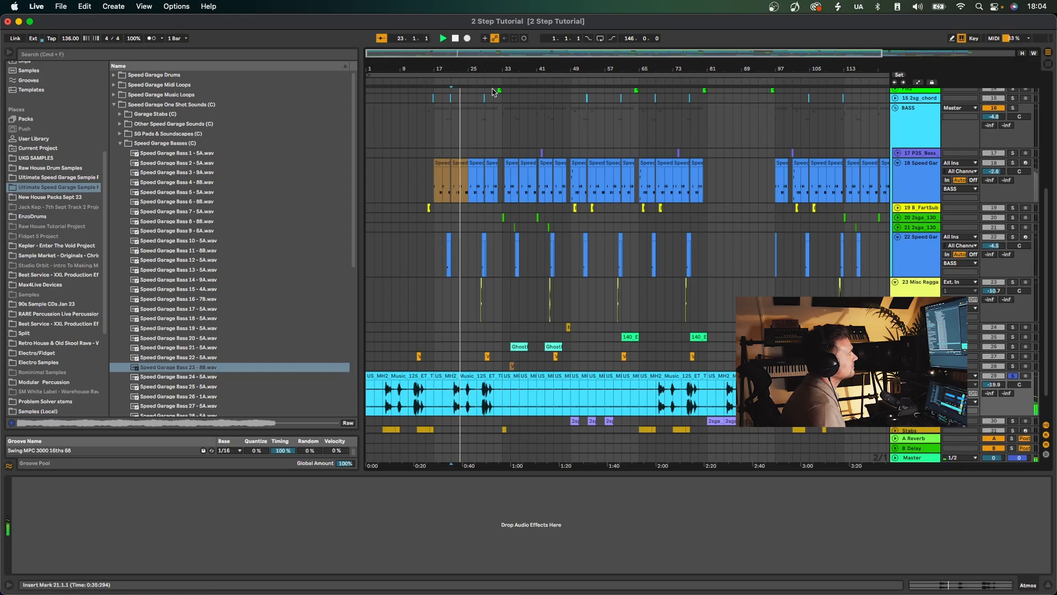
drag(466, 65, 466, 104)
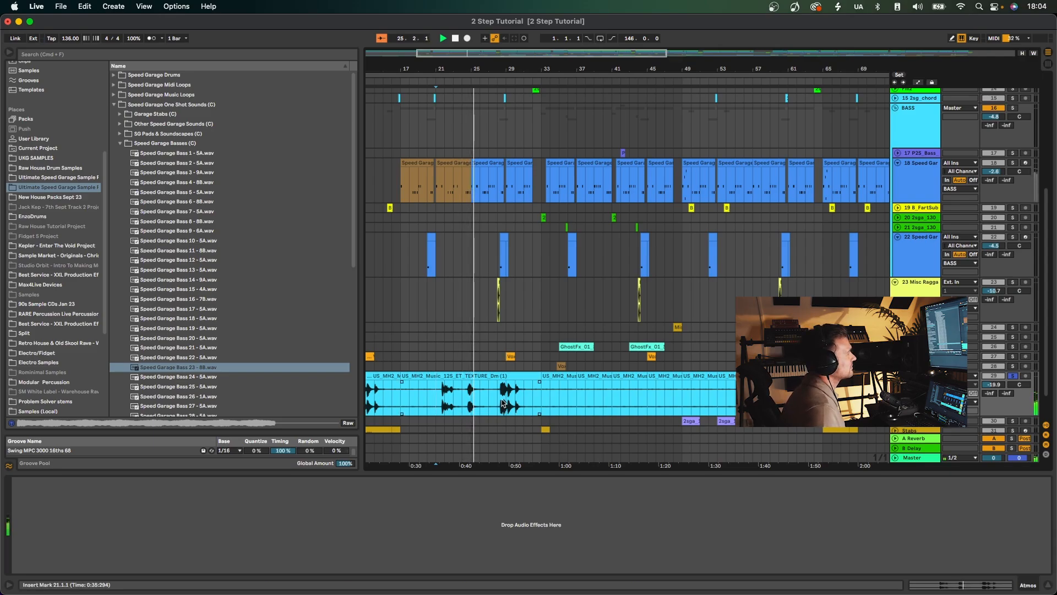
scroll(510, 414, left, 6)
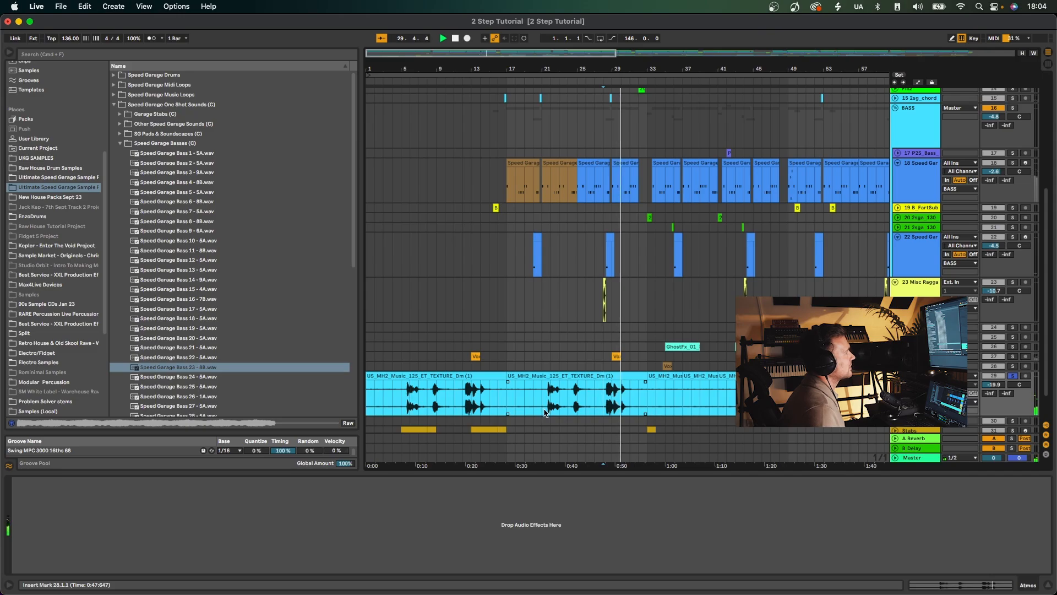
click(568, 375)
key(space)
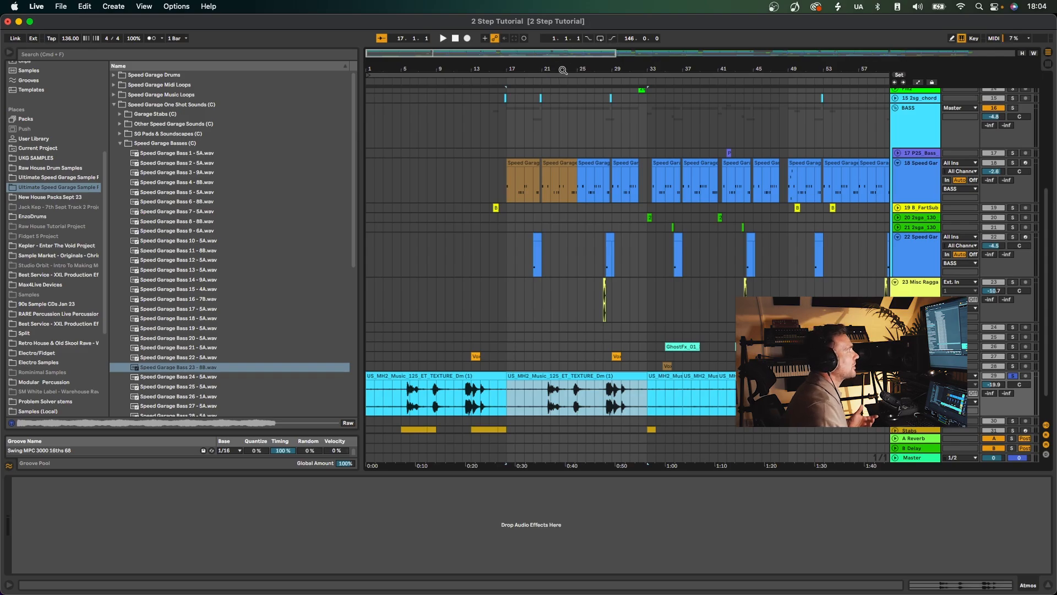
Fold the Atmos track with the whole arrangement in view.
drag(563, 70, 561, 41)
scroll(522, 308, down, 2)
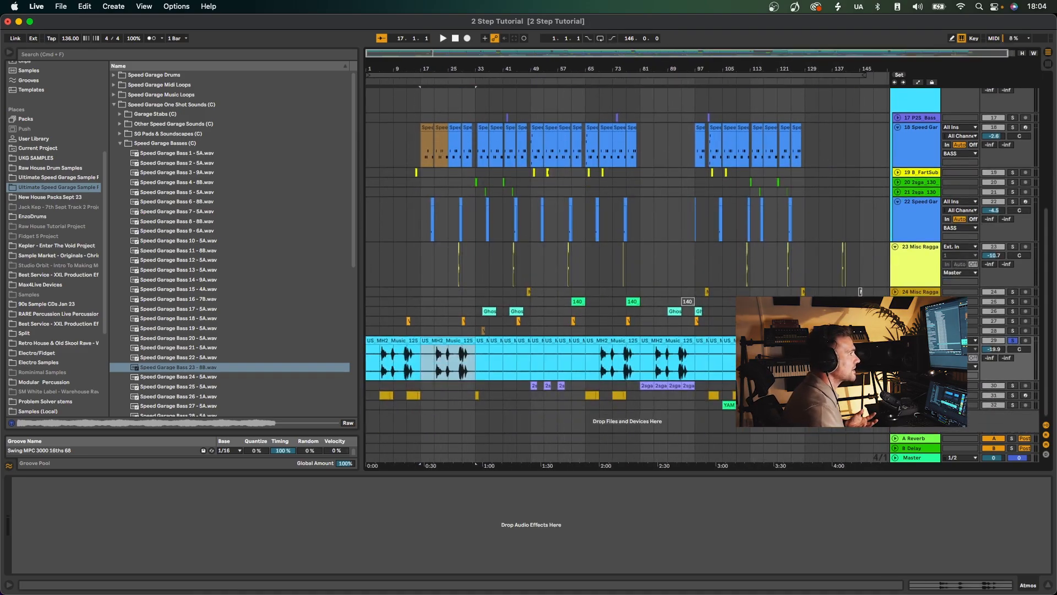
click(896, 340)
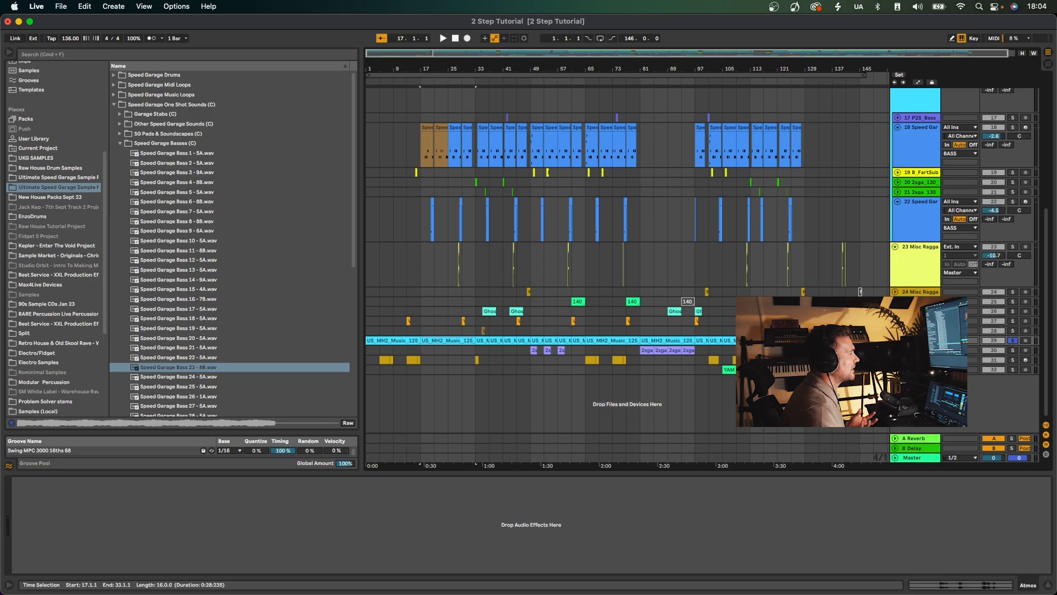
Solo the RHODES LOOP track and play its clip at bar 81.
click(644, 350)
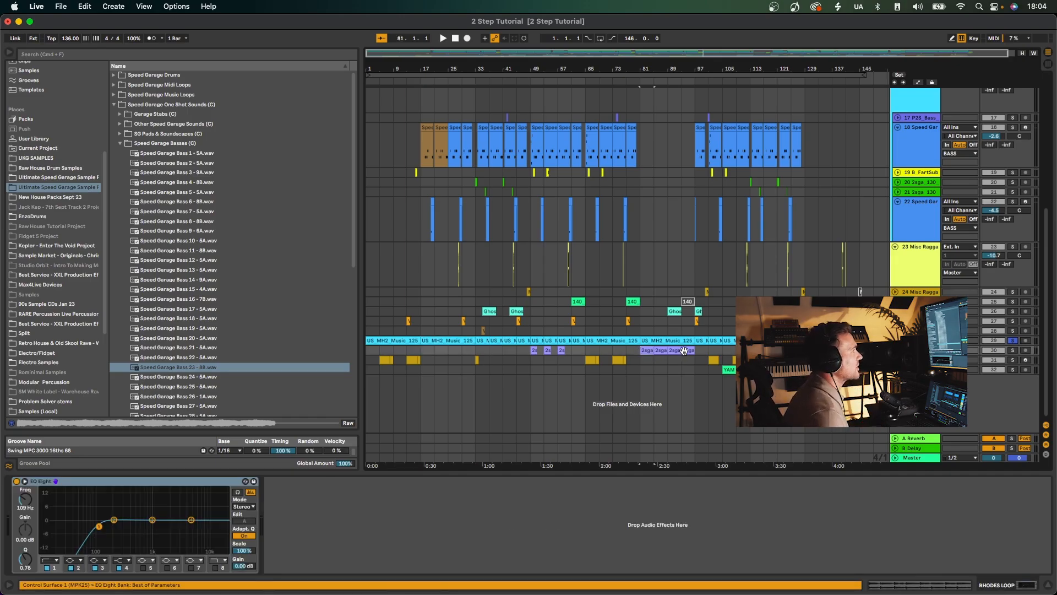
click(1012, 351)
key(space)
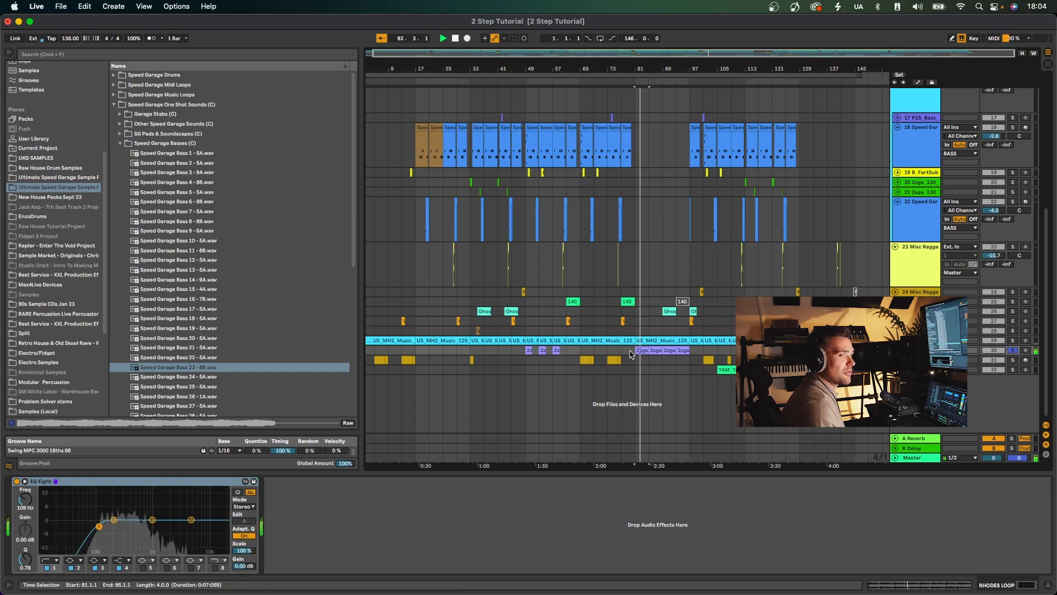
Unsolo the RHODES LOOP track and play the full arrangement from bar 93 through the break into the drop at bar 97.
key(space)
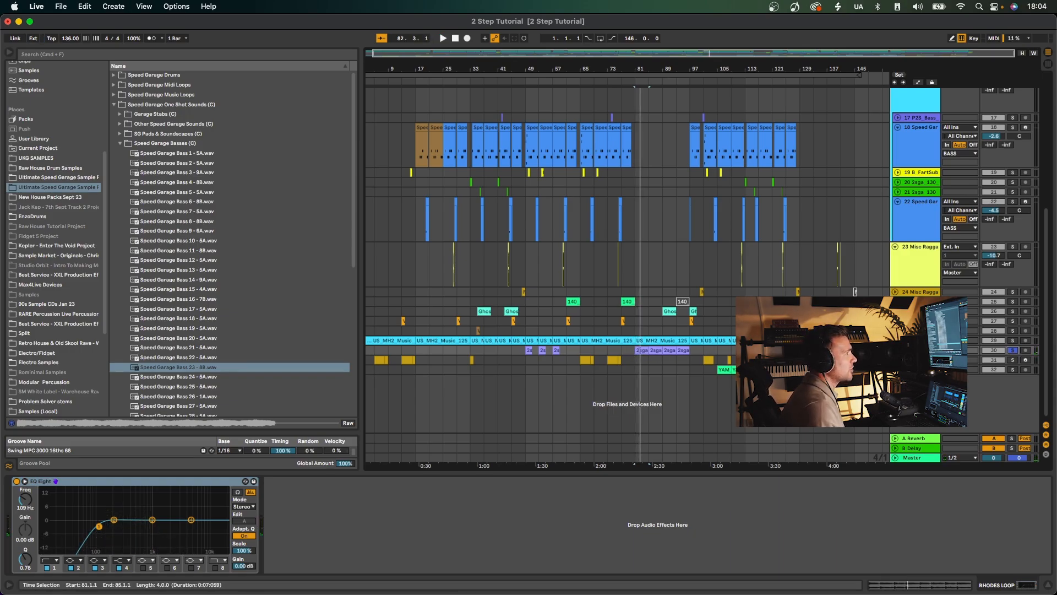
key(space)
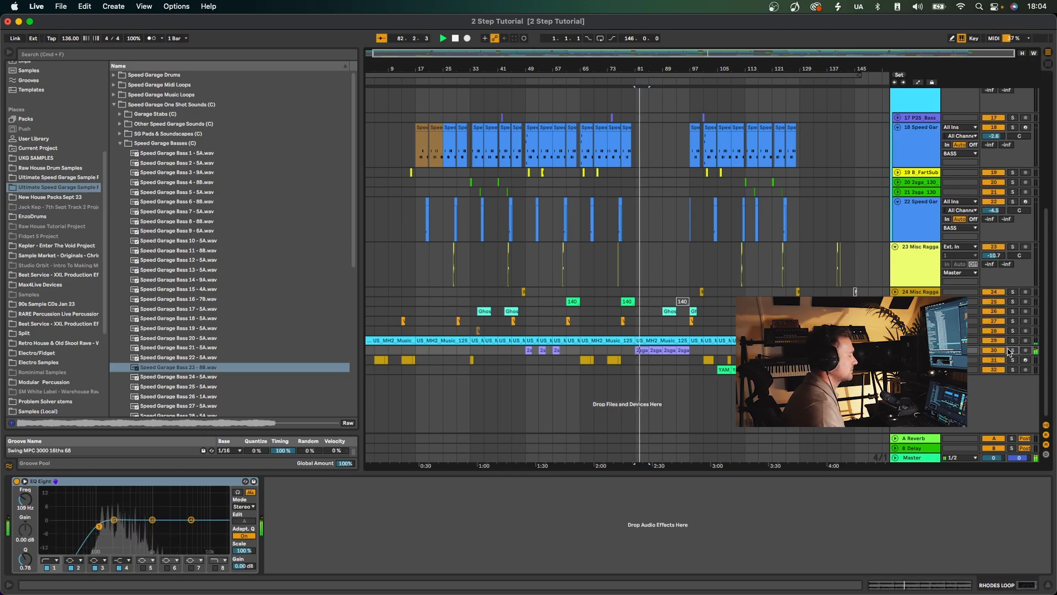
click(678, 336)
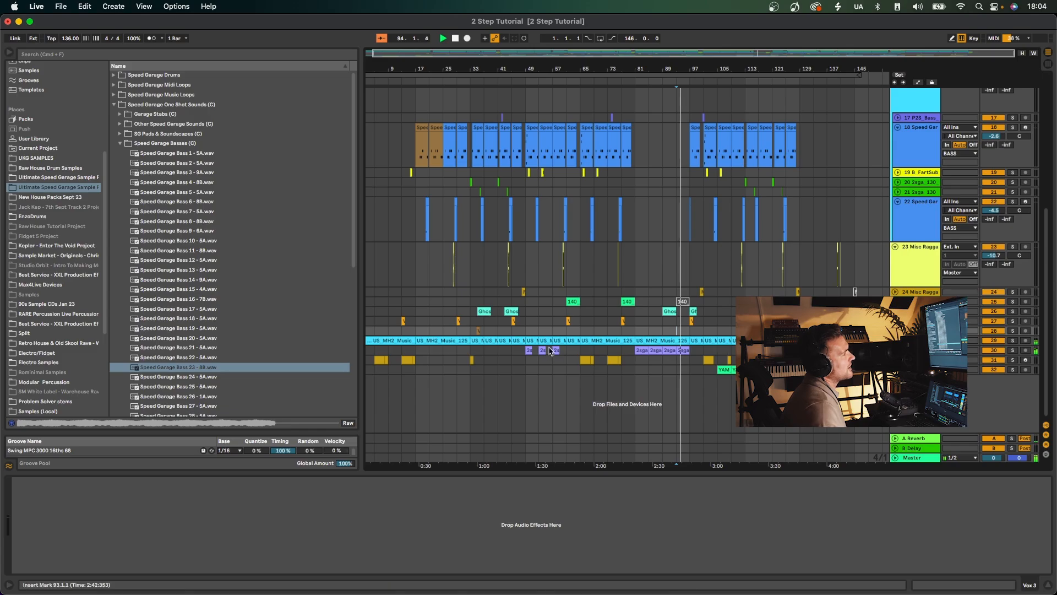
key(space)
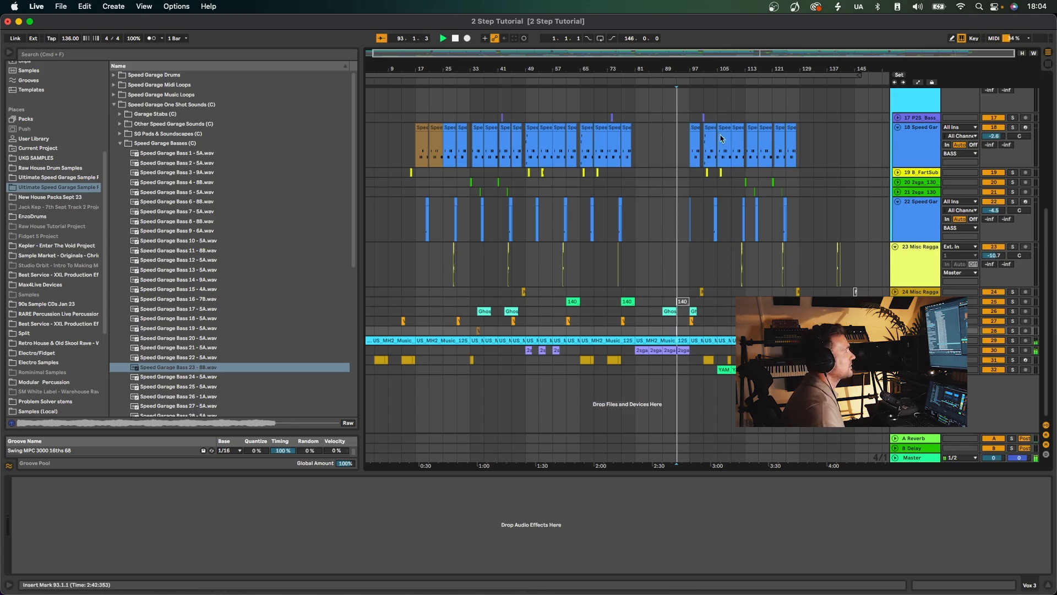
drag(686, 65, 688, 135)
scroll(754, 205, right, 2)
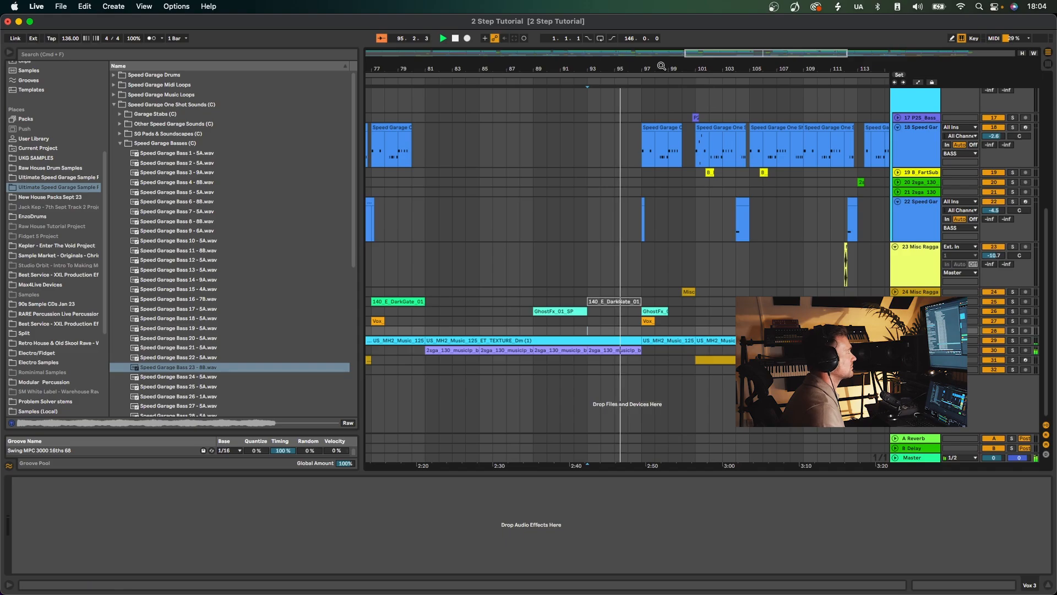
drag(661, 65, 663, 22)
scroll(674, 157, up, 5)
scroll(676, 161, up, 3)
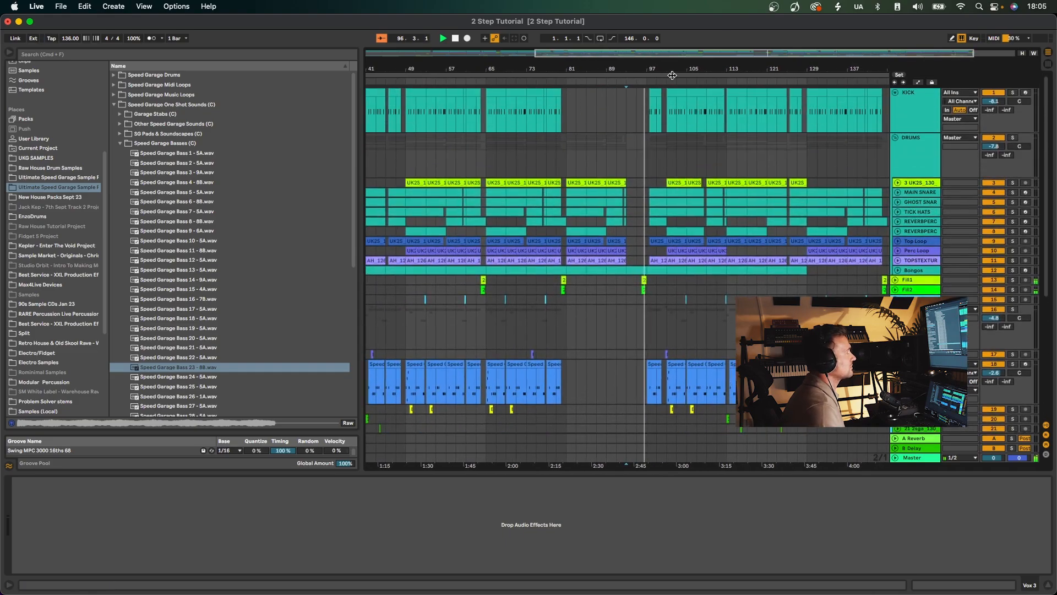
drag(666, 68, 666, 144)
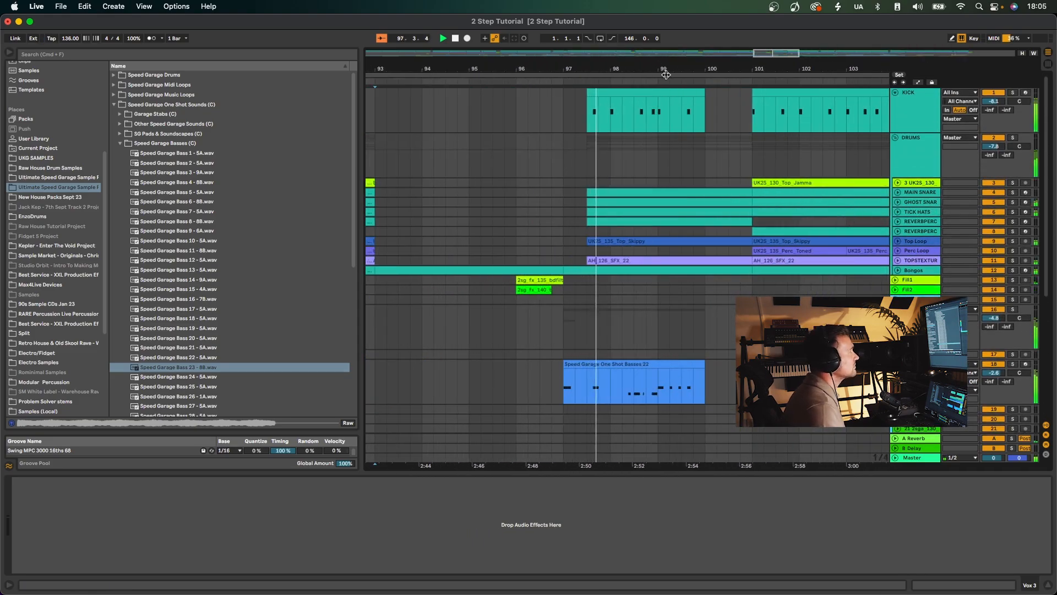
drag(603, 70, 603, 22)
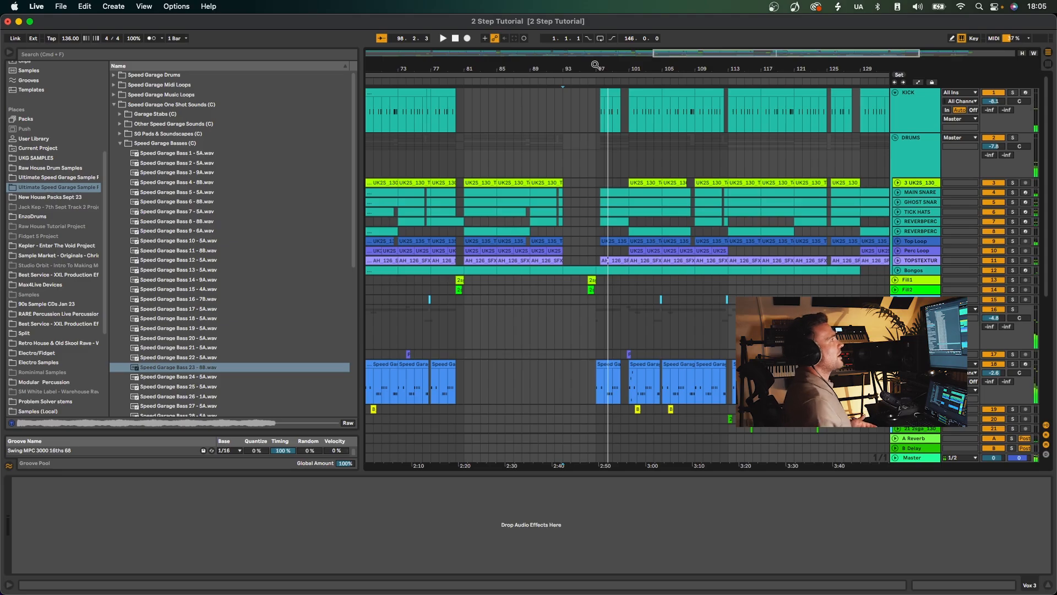
Play the full mix from bar 96 across the fills and into the second drop.
drag(595, 64, 608, 118)
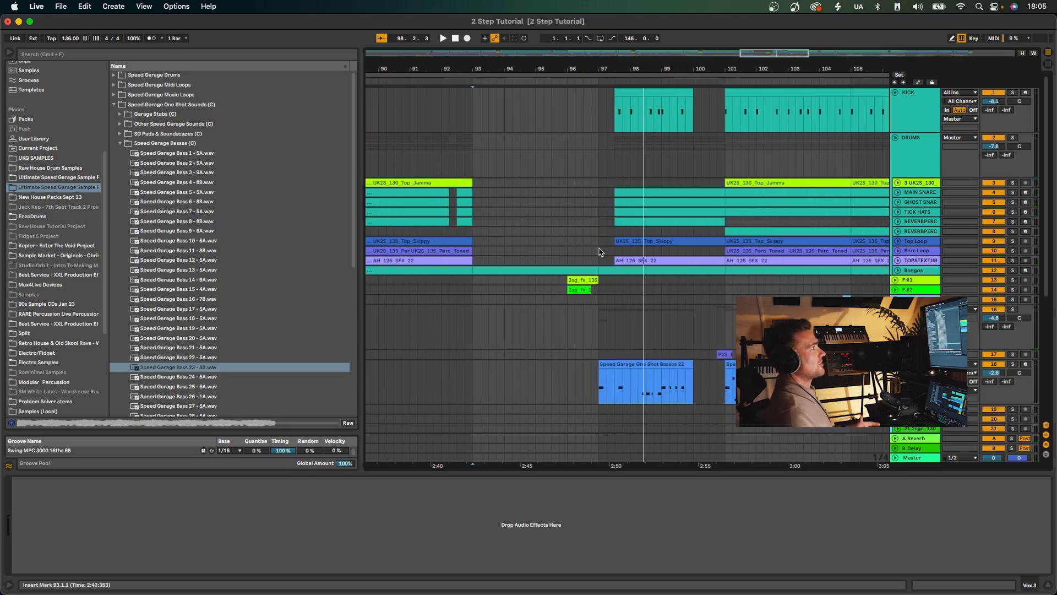
scroll(601, 252, down, 8)
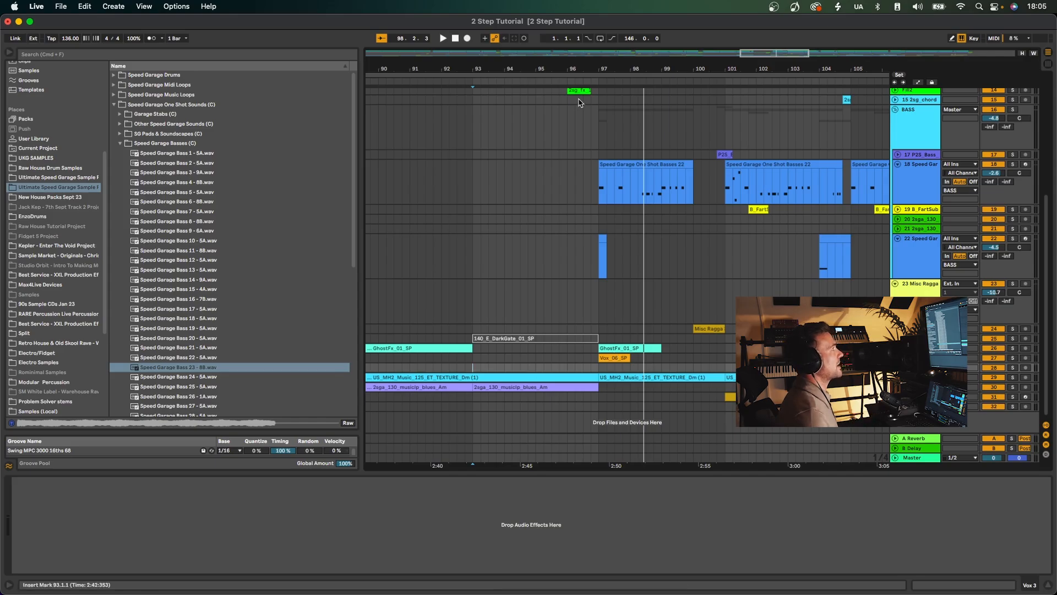
click(567, 114)
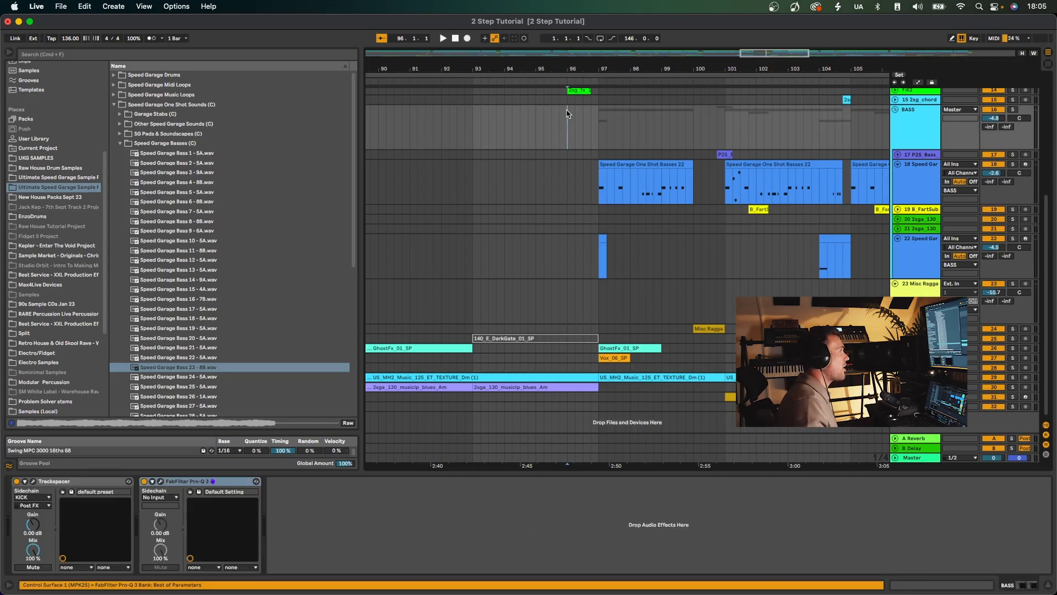
key(space)
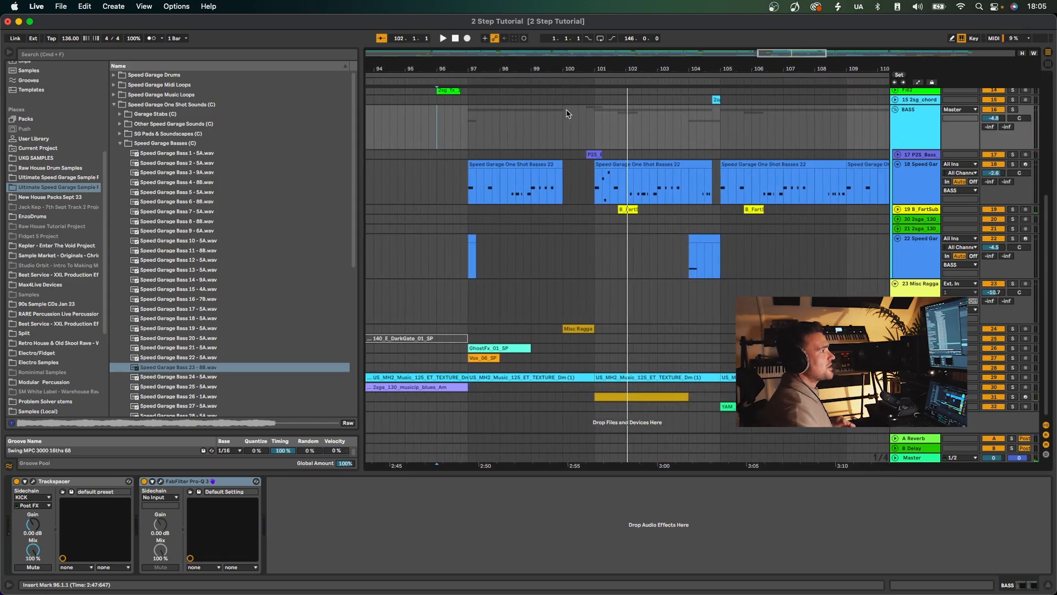
Solo and unfold the Stabs track, and play its clip at bar 65.
drag(610, 68, 696, 65)
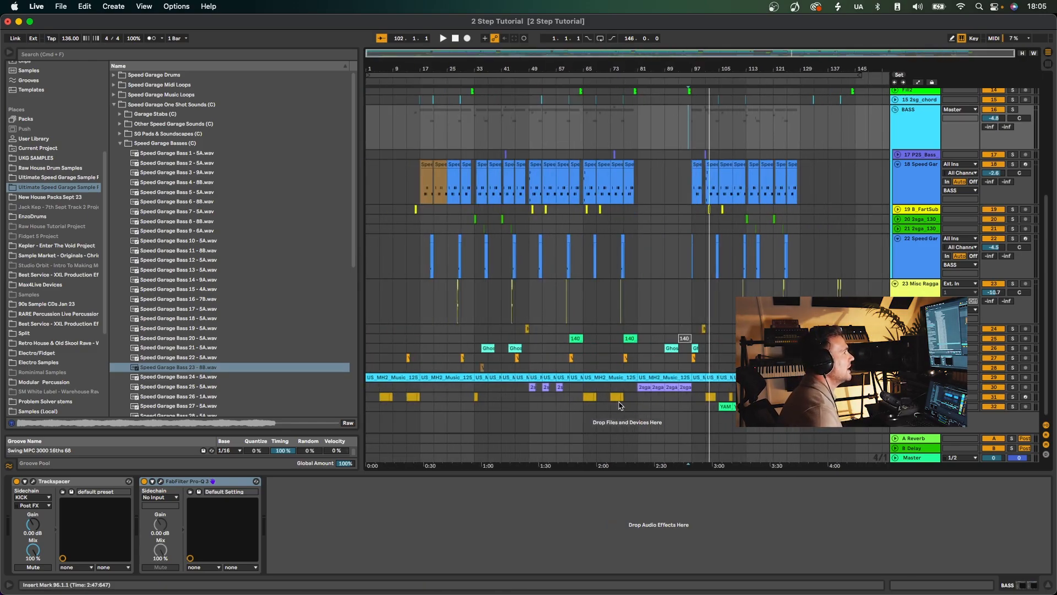
click(1013, 396)
click(895, 396)
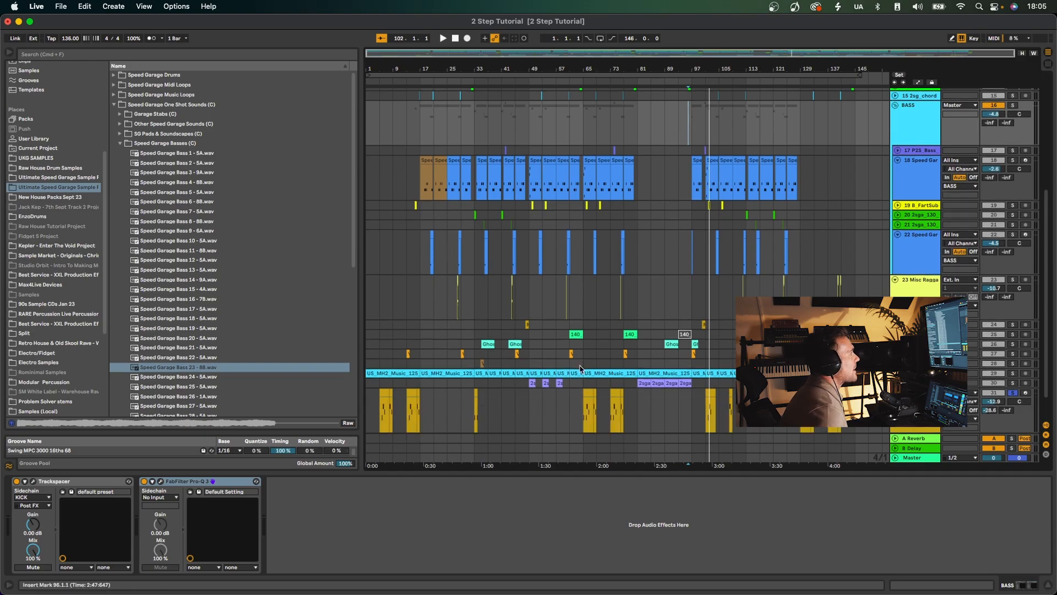
scroll(583, 371, down, 2)
click(589, 360)
key(space)
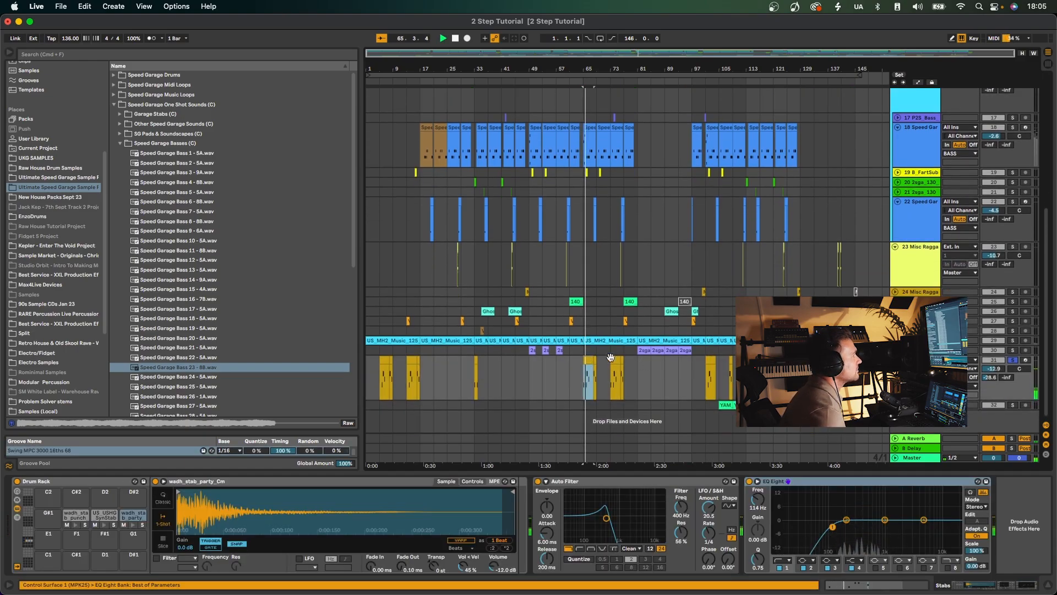
drag(596, 68, 598, 89)
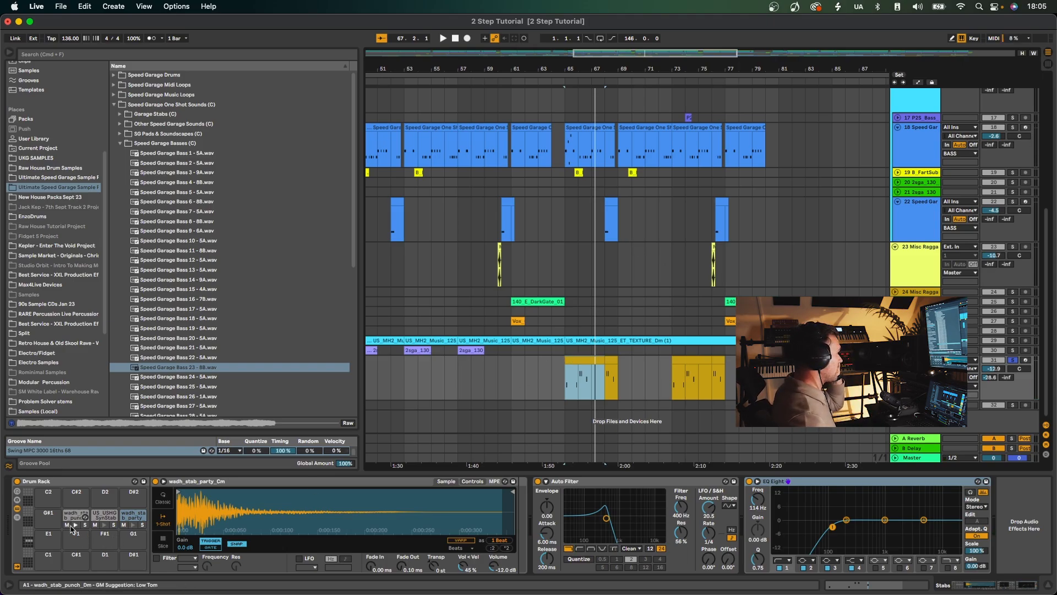
Audition the stab pads in the Drum Rack, and open the Stabs clip at bar 65 to check its notes and groove.
click(105, 525)
click(131, 525)
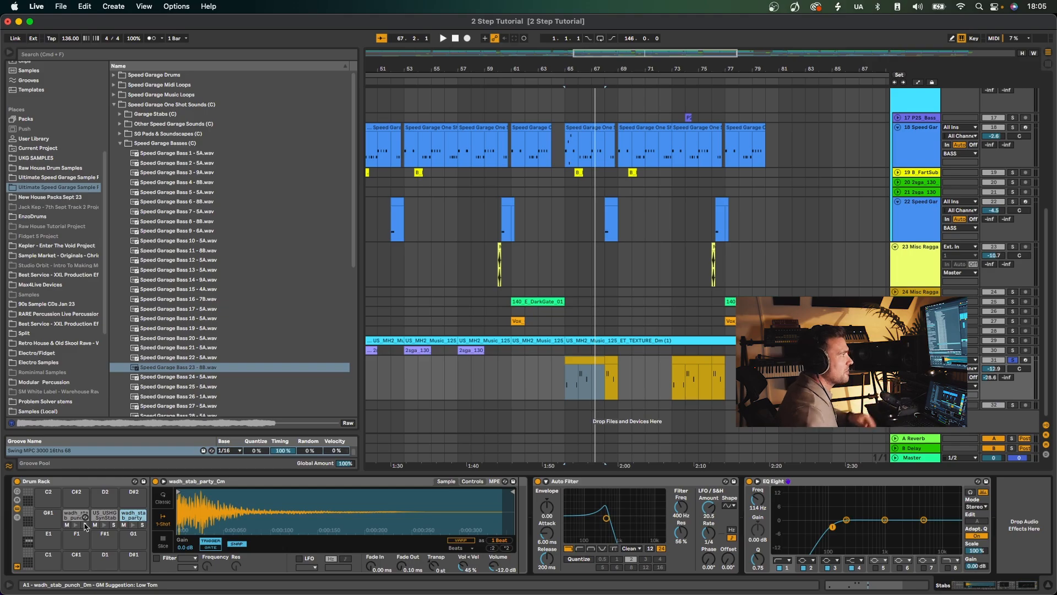
double_click(570, 373)
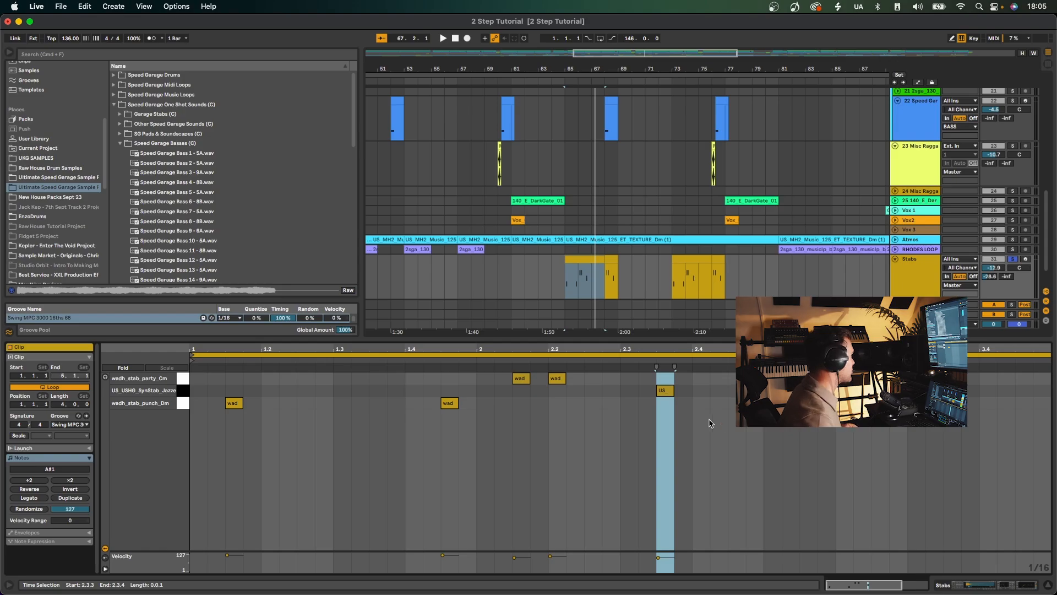
click(74, 426)
click(83, 440)
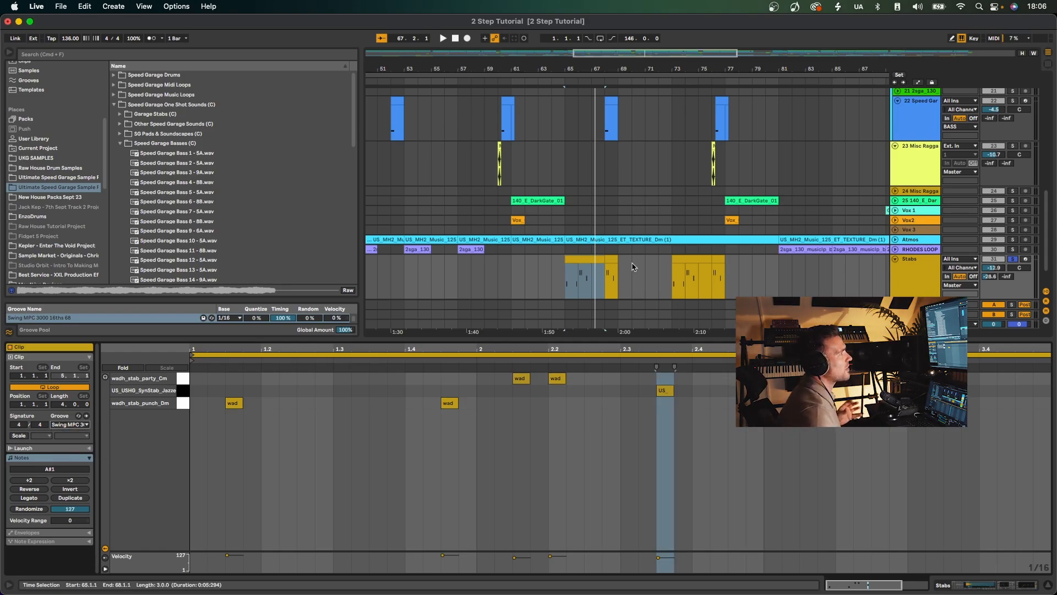
key(shift+Tab)
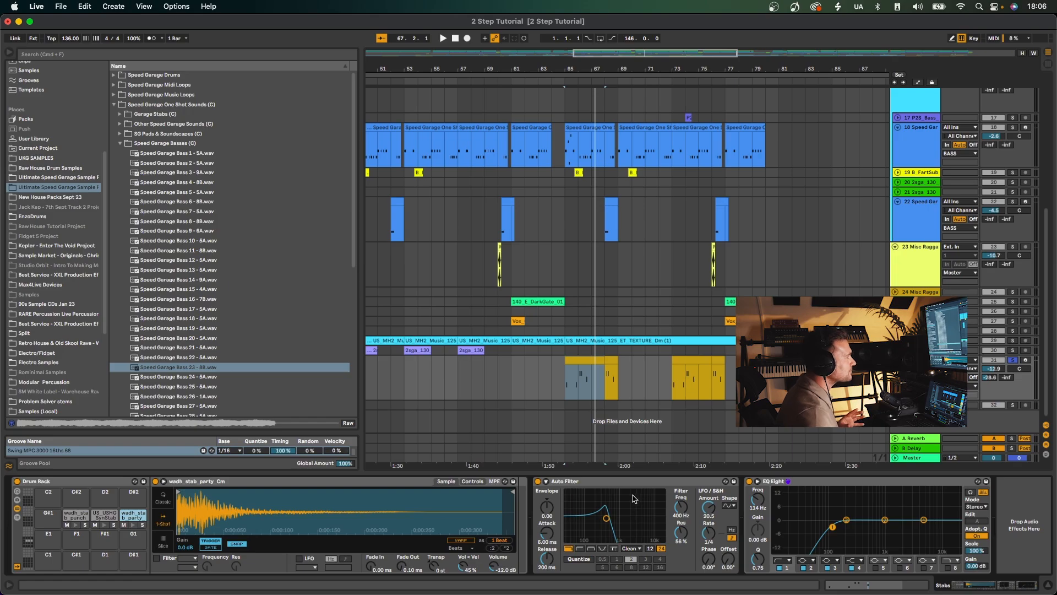
Set the Stabs track's EQ Eight low cut to 124 Hz and its A-Reverb send to -23.0 dB, and unsolo the track during playback.
click(601, 481)
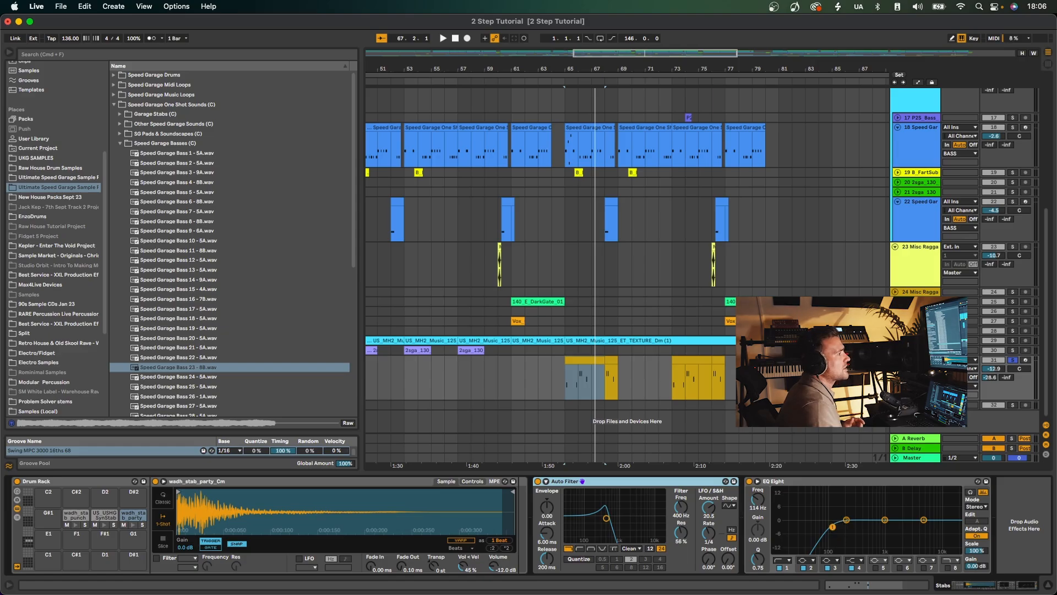
drag(832, 527, 836, 529)
key(space)
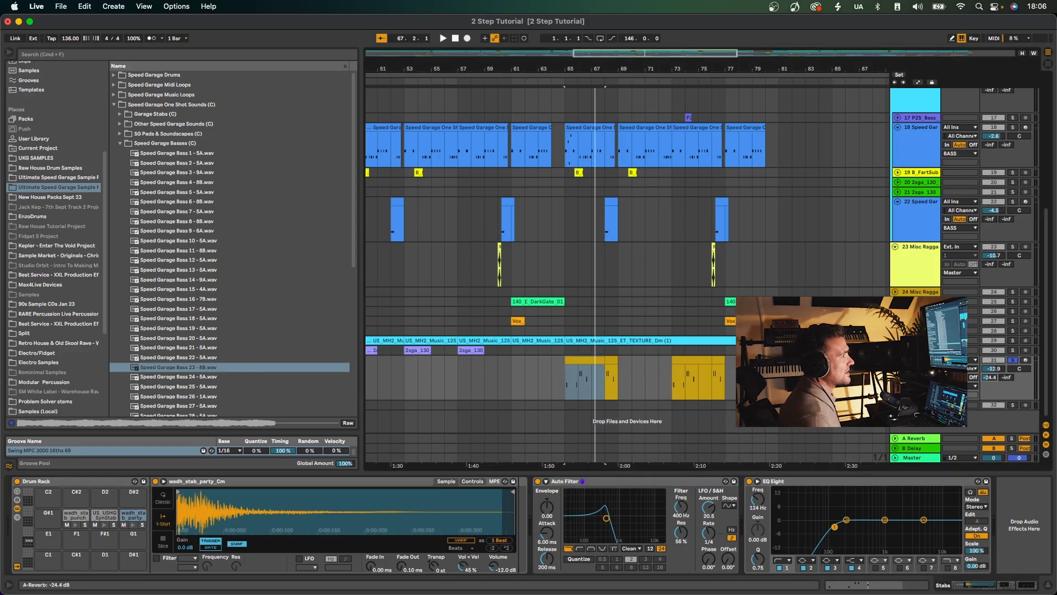
drag(992, 380, 993, 374)
click(1012, 360)
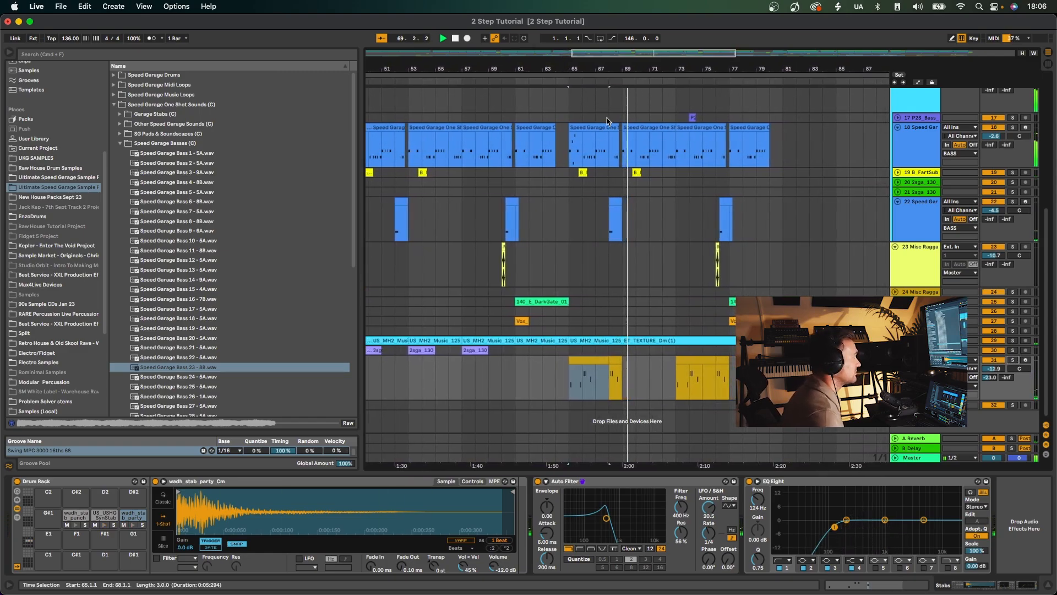
Solo and unfold the YAM_132_A_Synth_Stabs track, play its clip at bar 105, and unsolo it.
scroll(675, 277, down, 5)
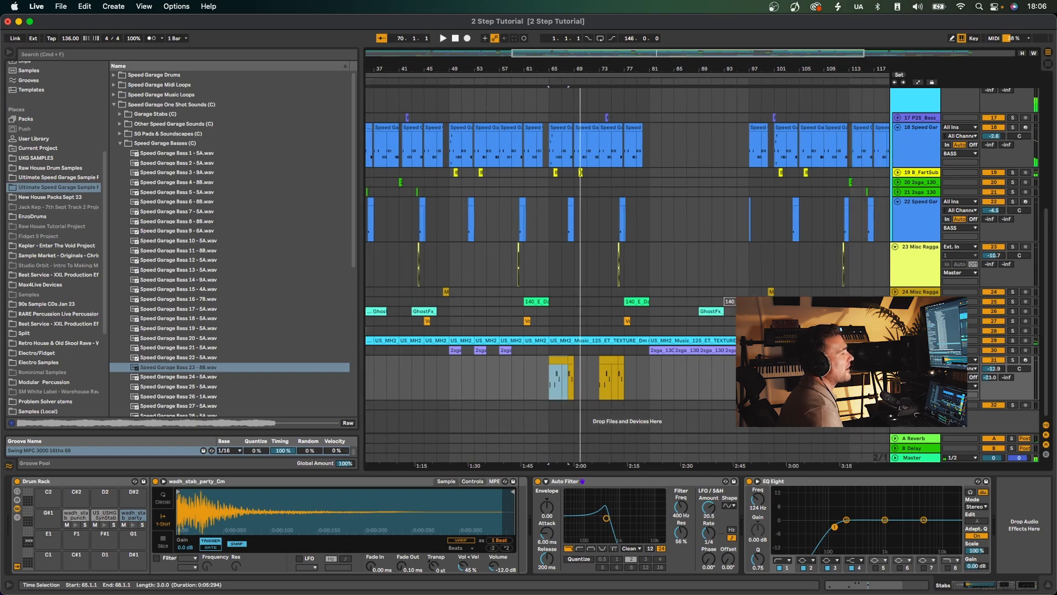
click(979, 405)
click(1013, 405)
key(space)
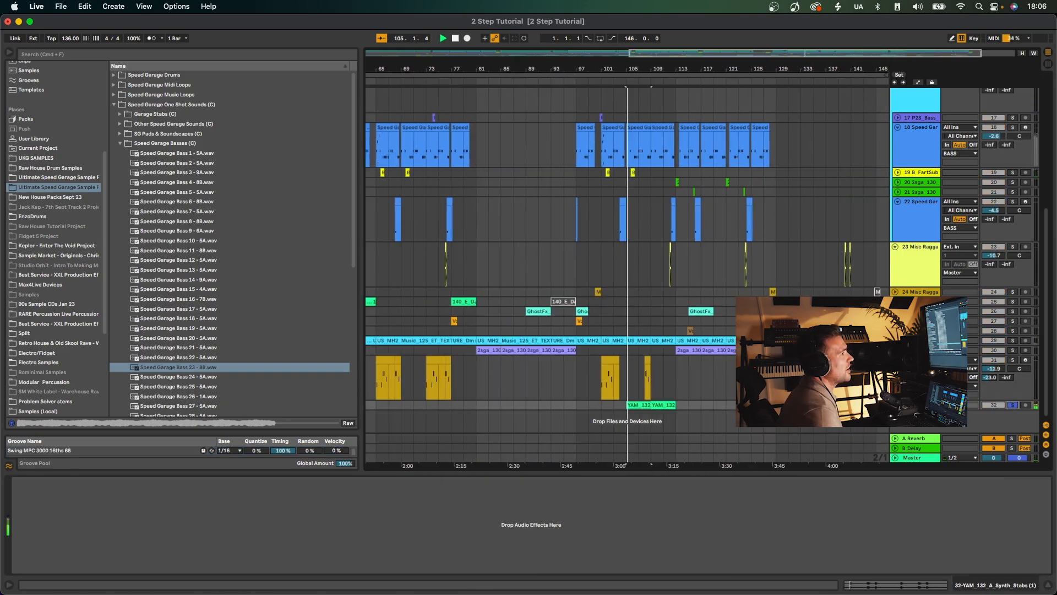
click(896, 405)
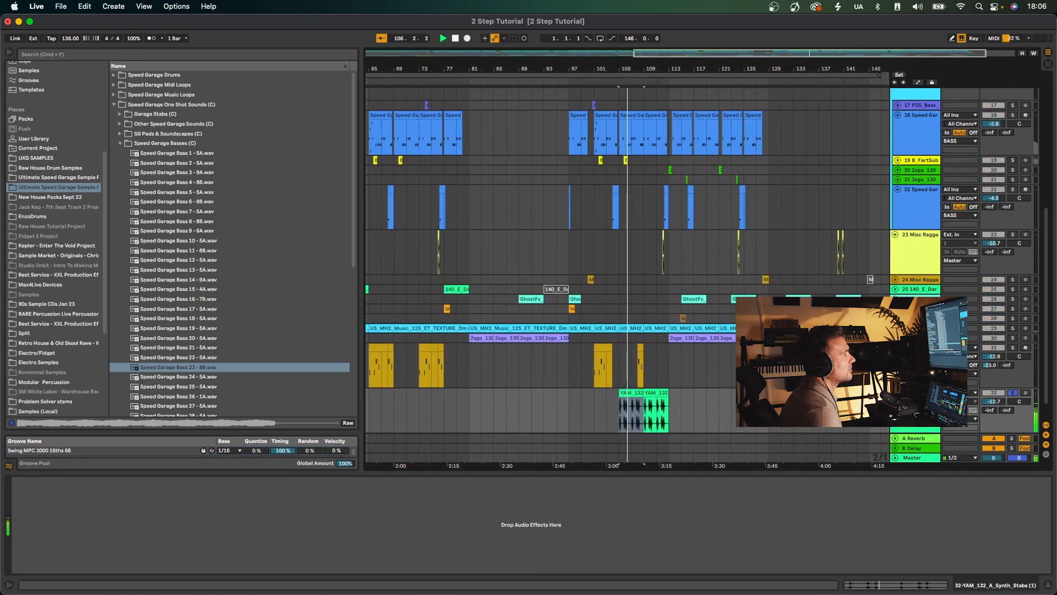
click(1015, 394)
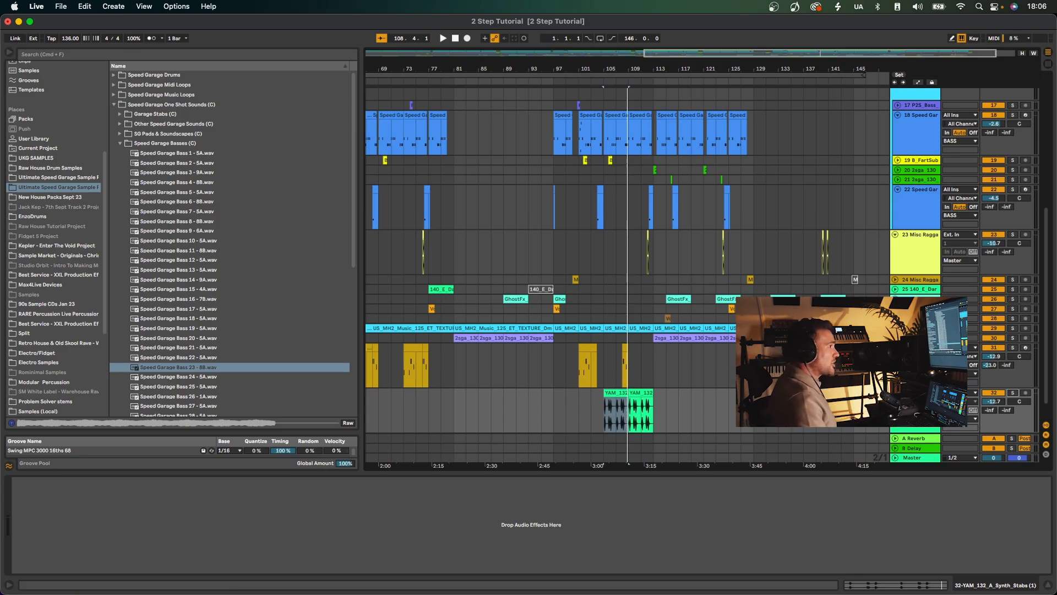
Select all tracks and fold them, with the whole arrangement in view.
key(super+a)
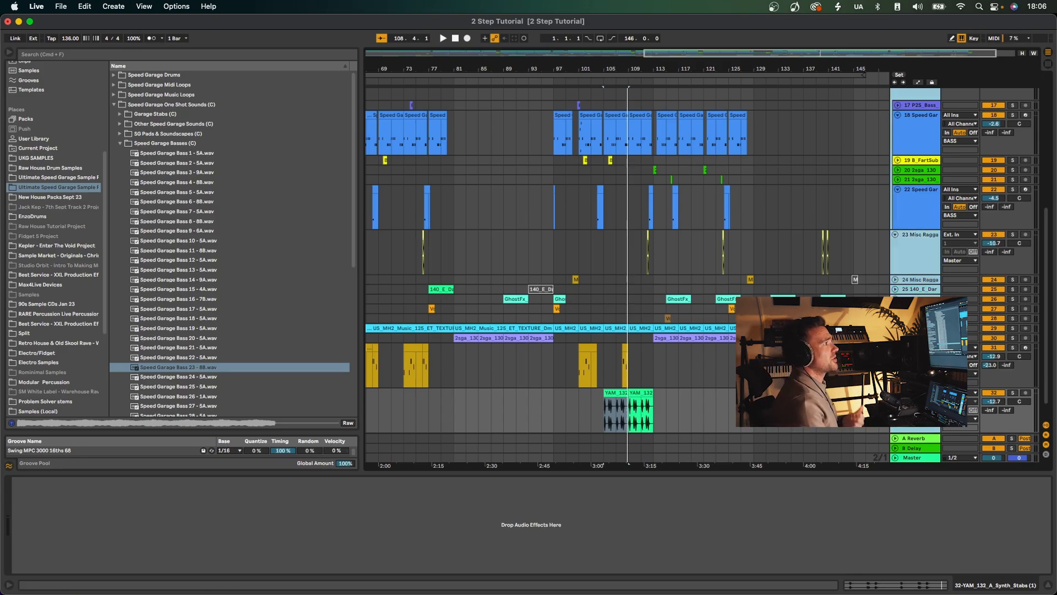
key(alt+super+u)
scroll(637, 175, left, 8)
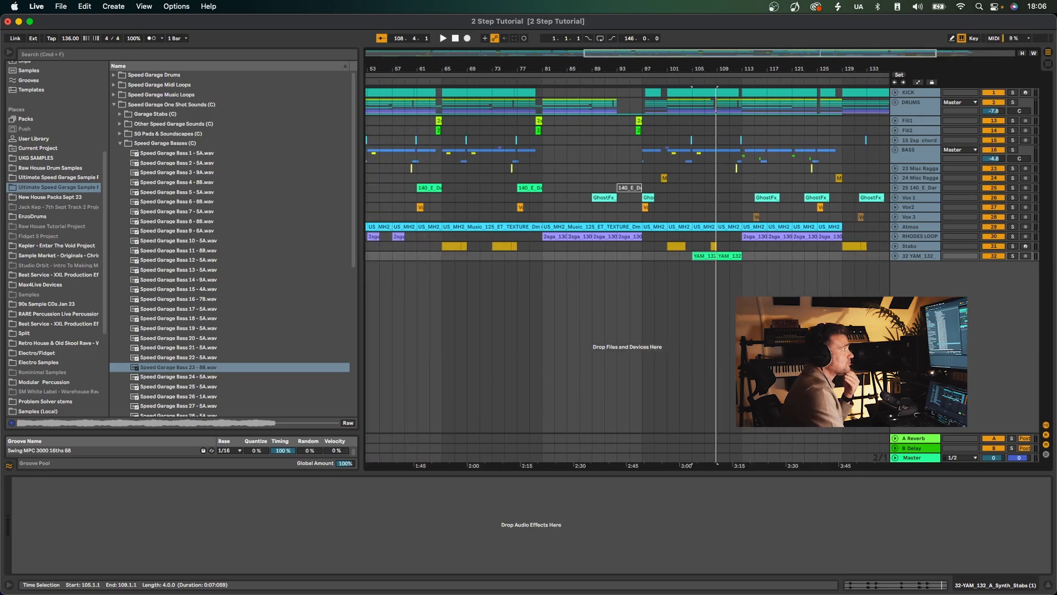
drag(549, 69, 606, 67)
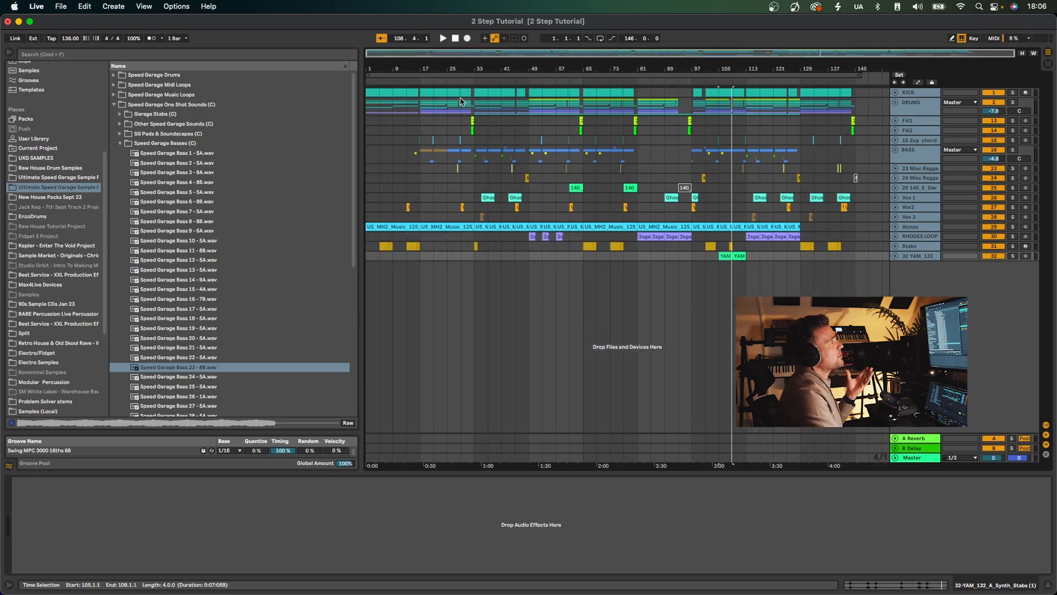